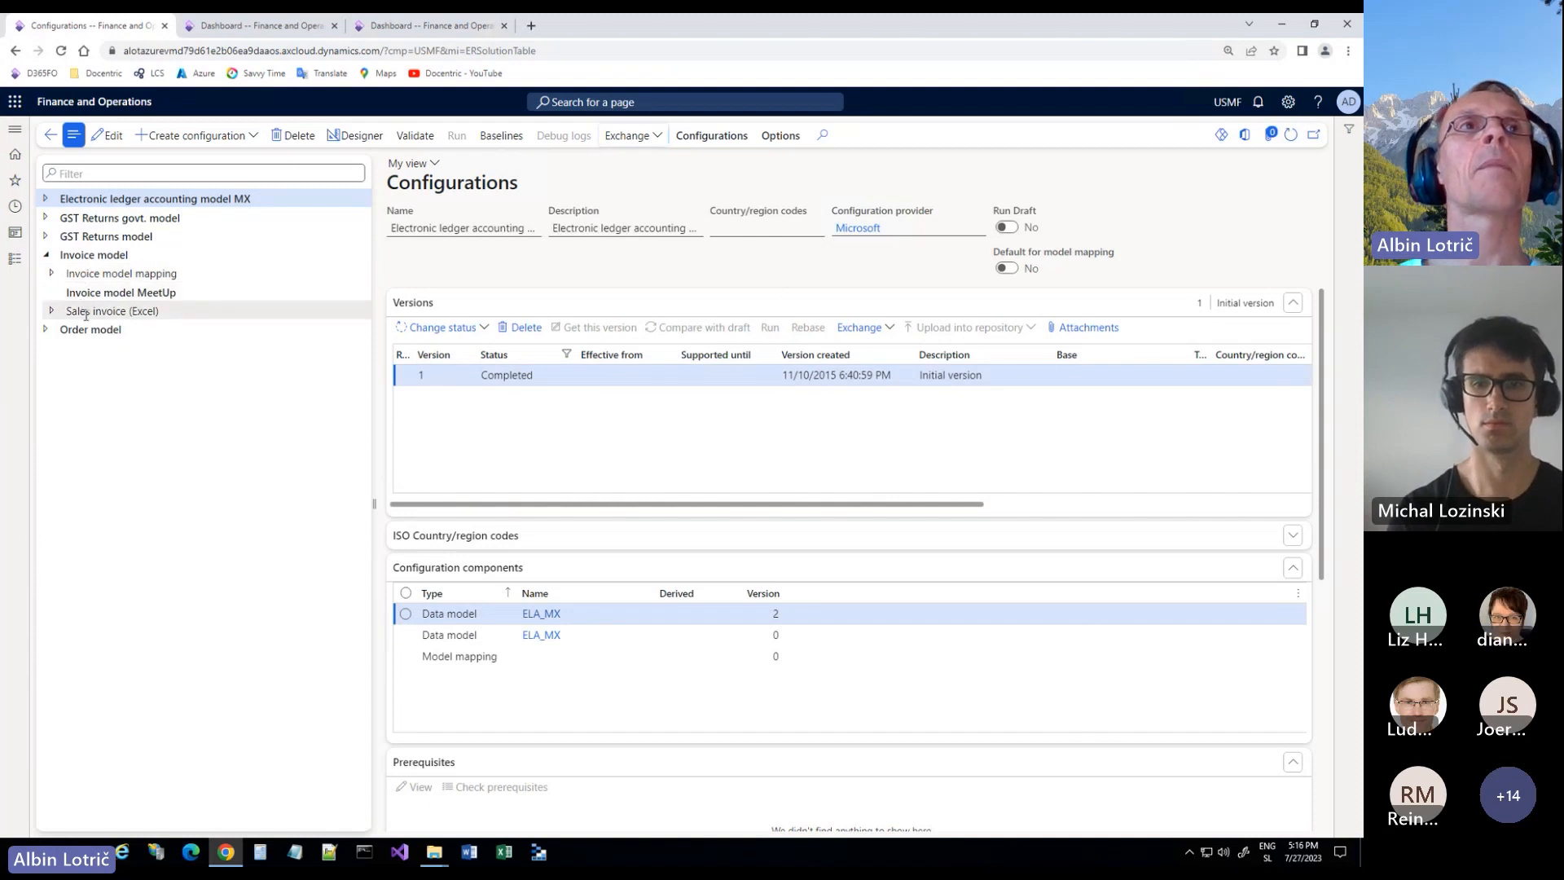
Step: Select the Sales invoice (Excel) configuration under Invoice model and expand it to show the configuration derived from it
click(87, 312)
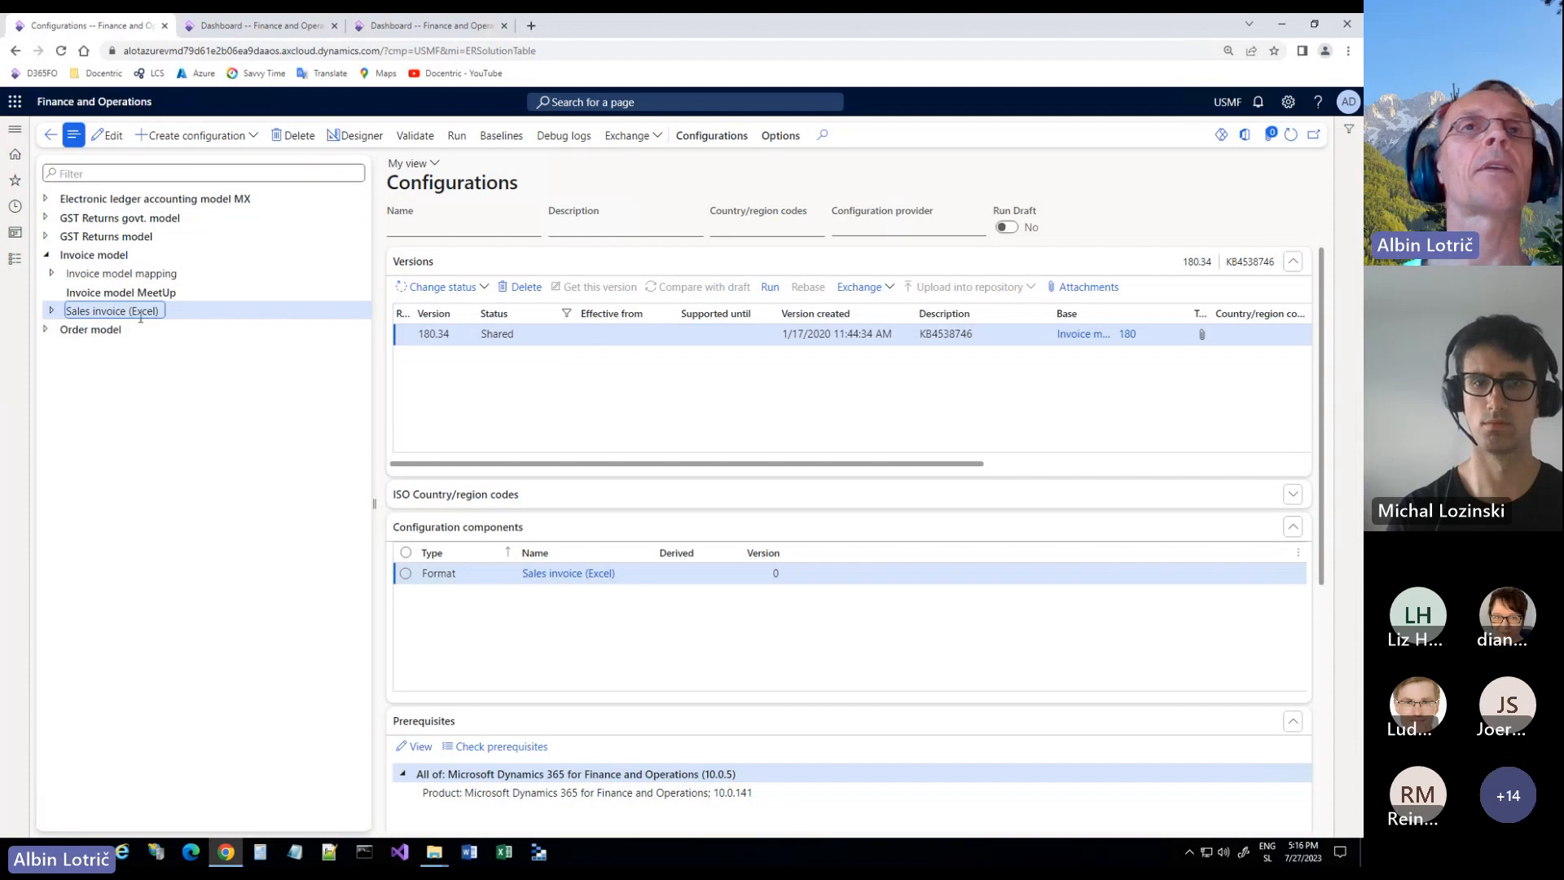
click(50, 312)
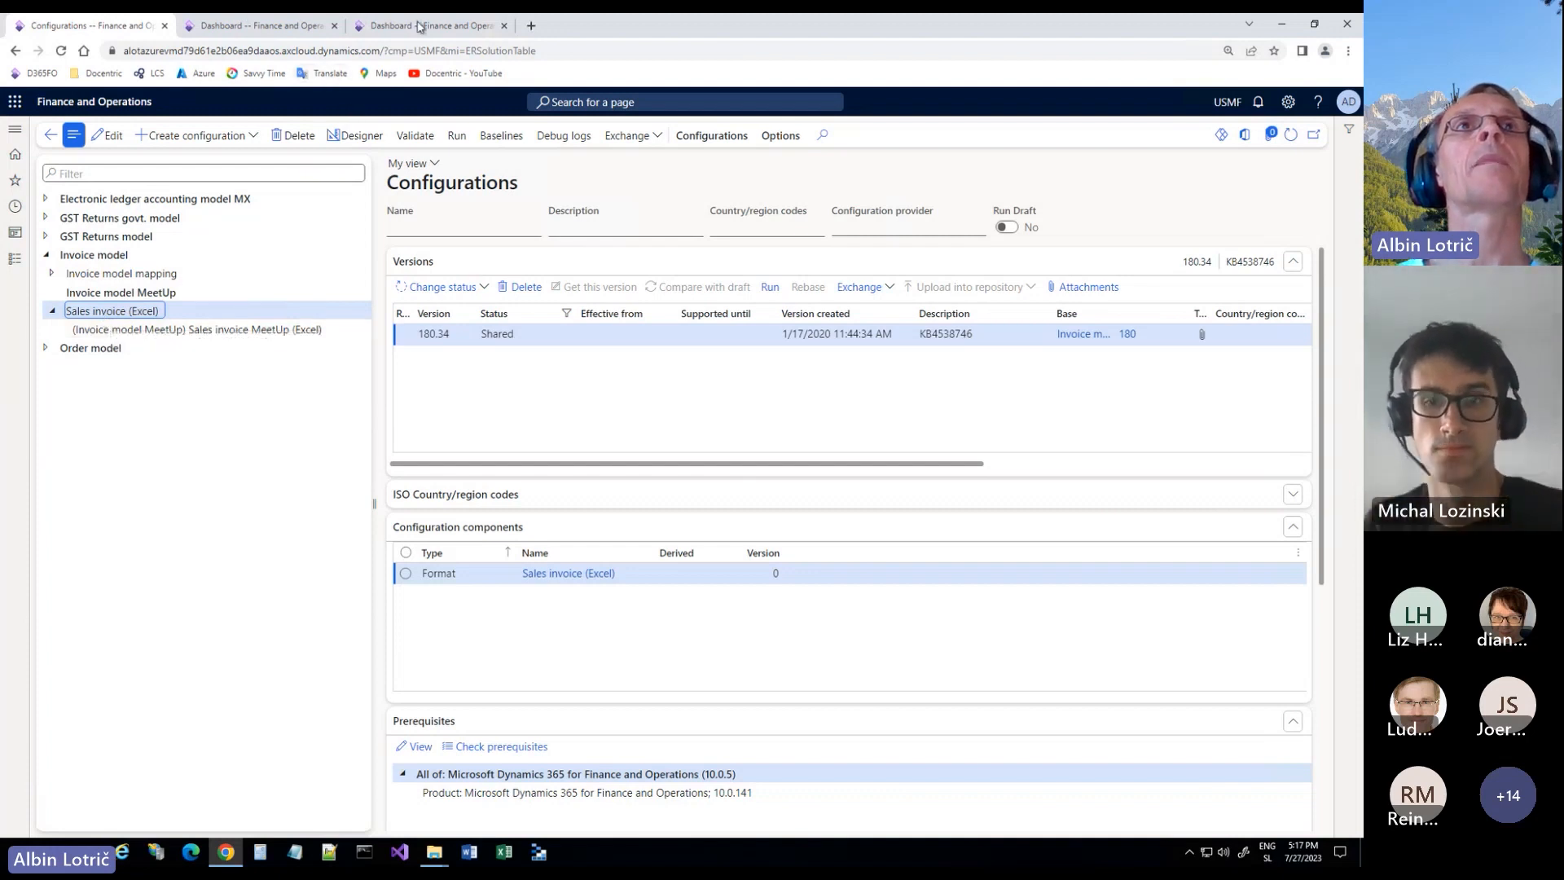
Step: Open the print management setup from the Accounts receivable form setup in the second browser tab
click(277, 25)
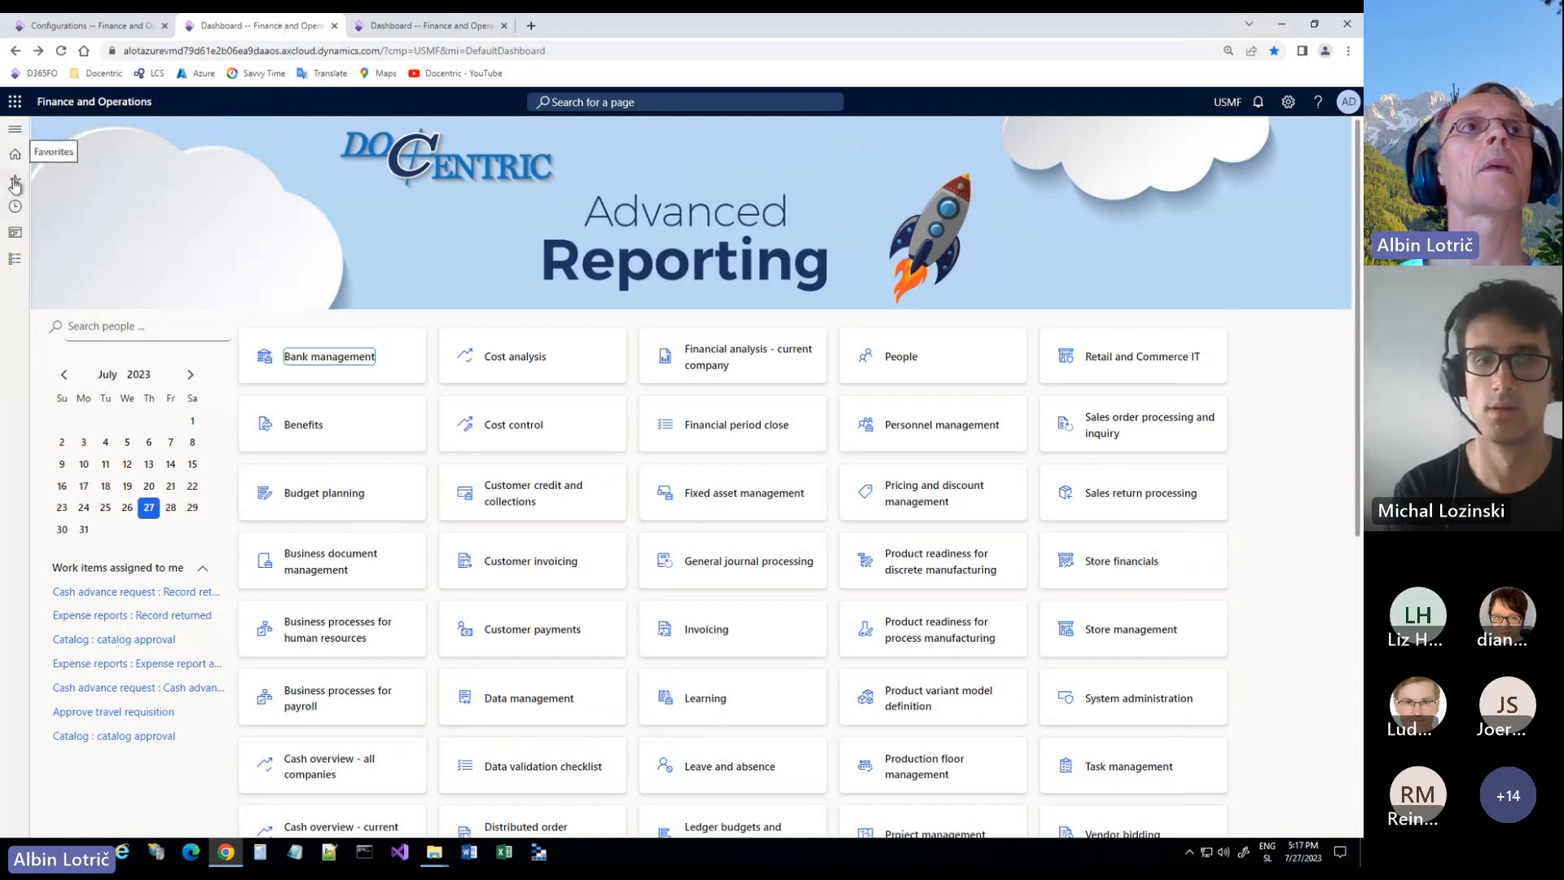
click(15, 258)
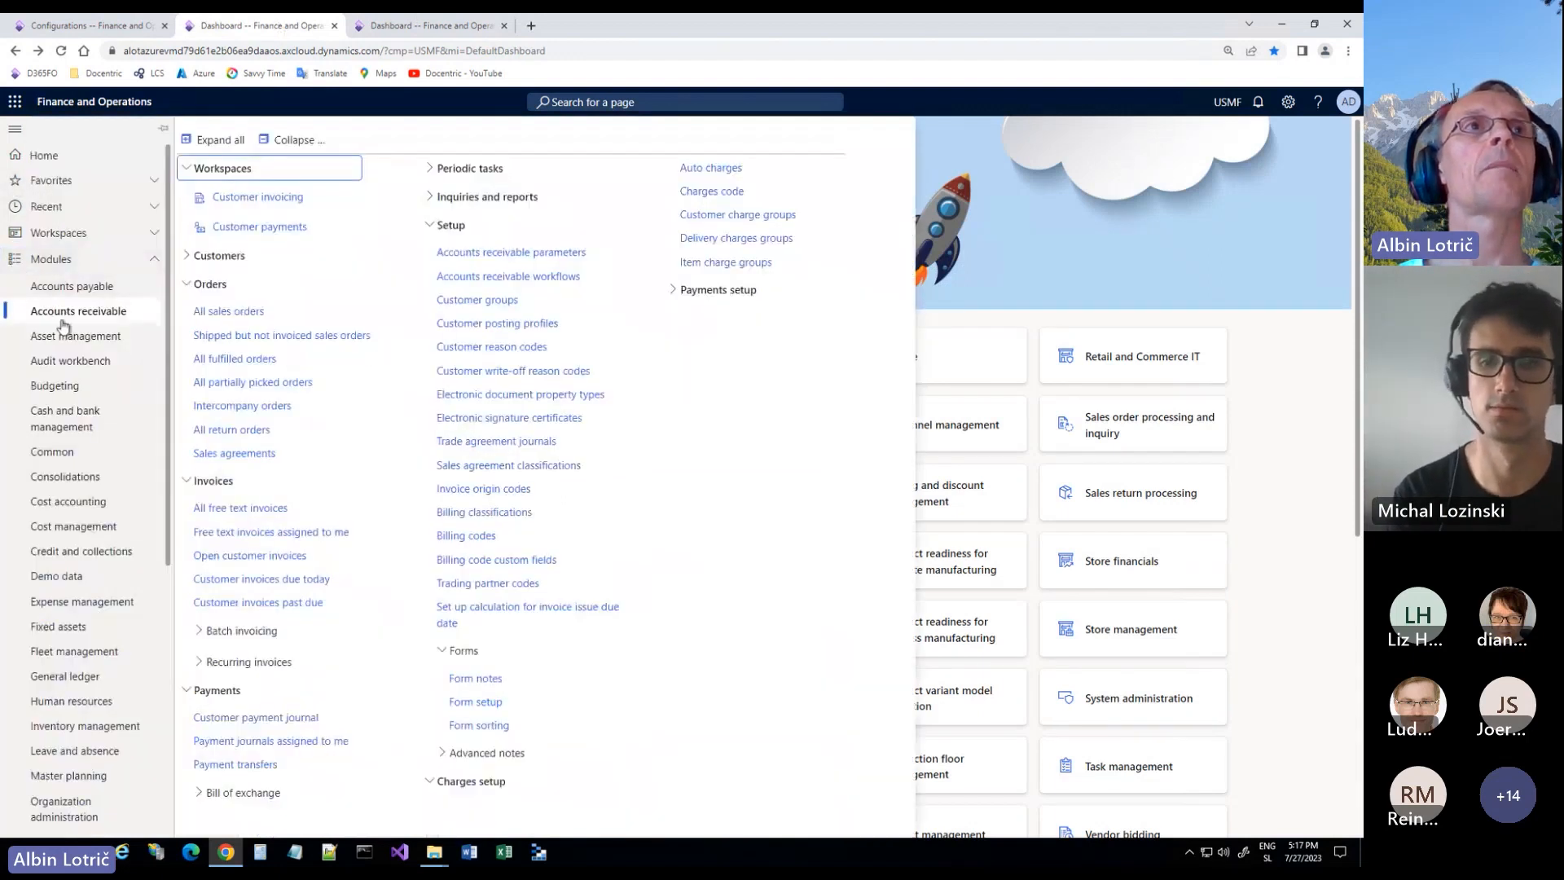
click(480, 702)
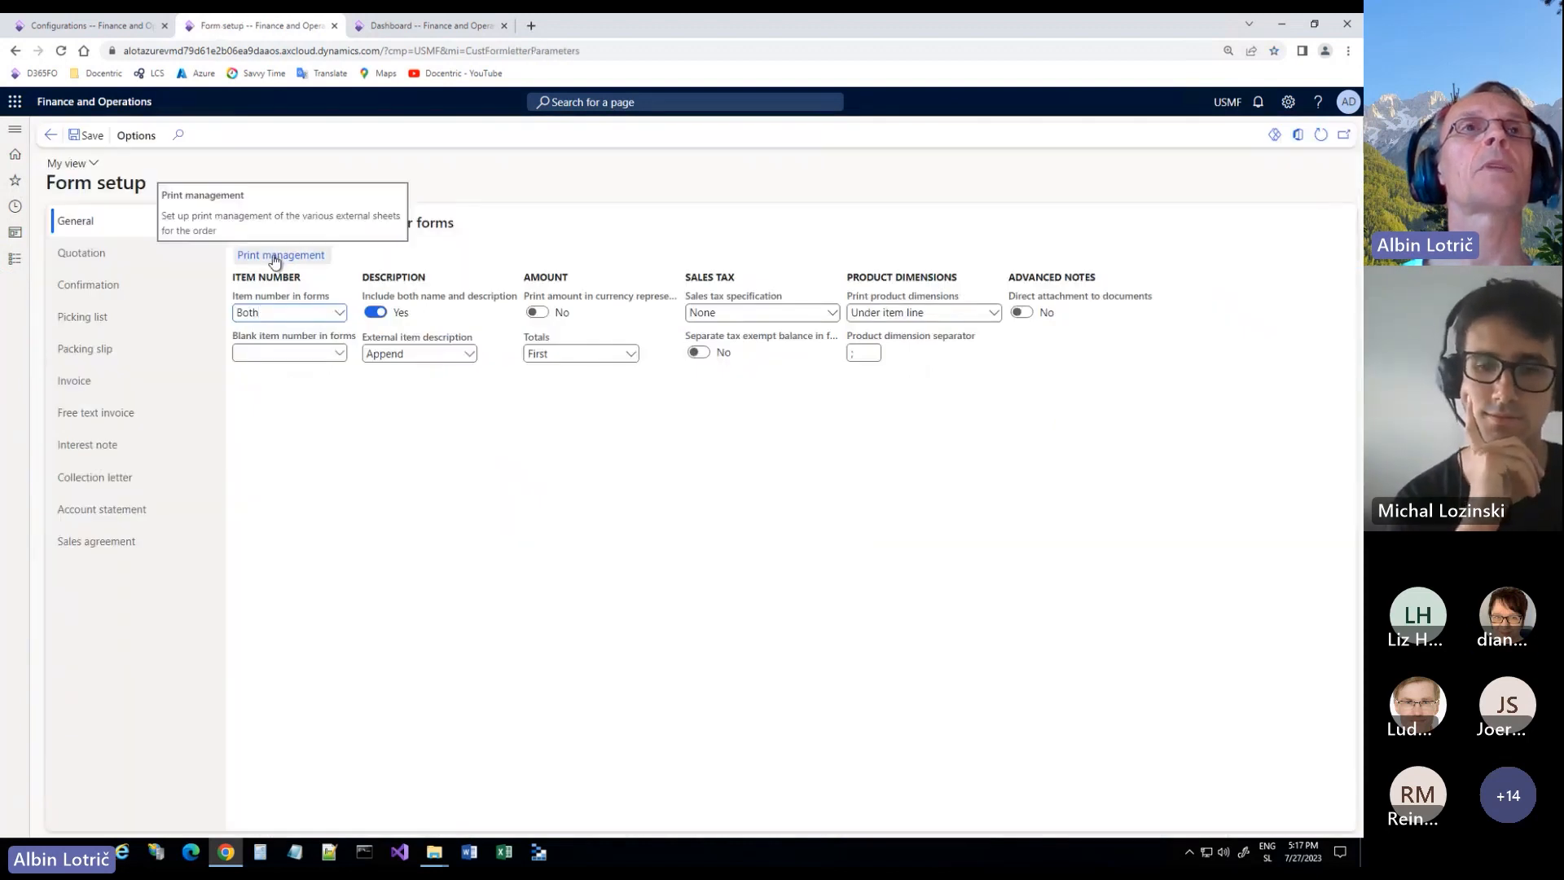
click(274, 257)
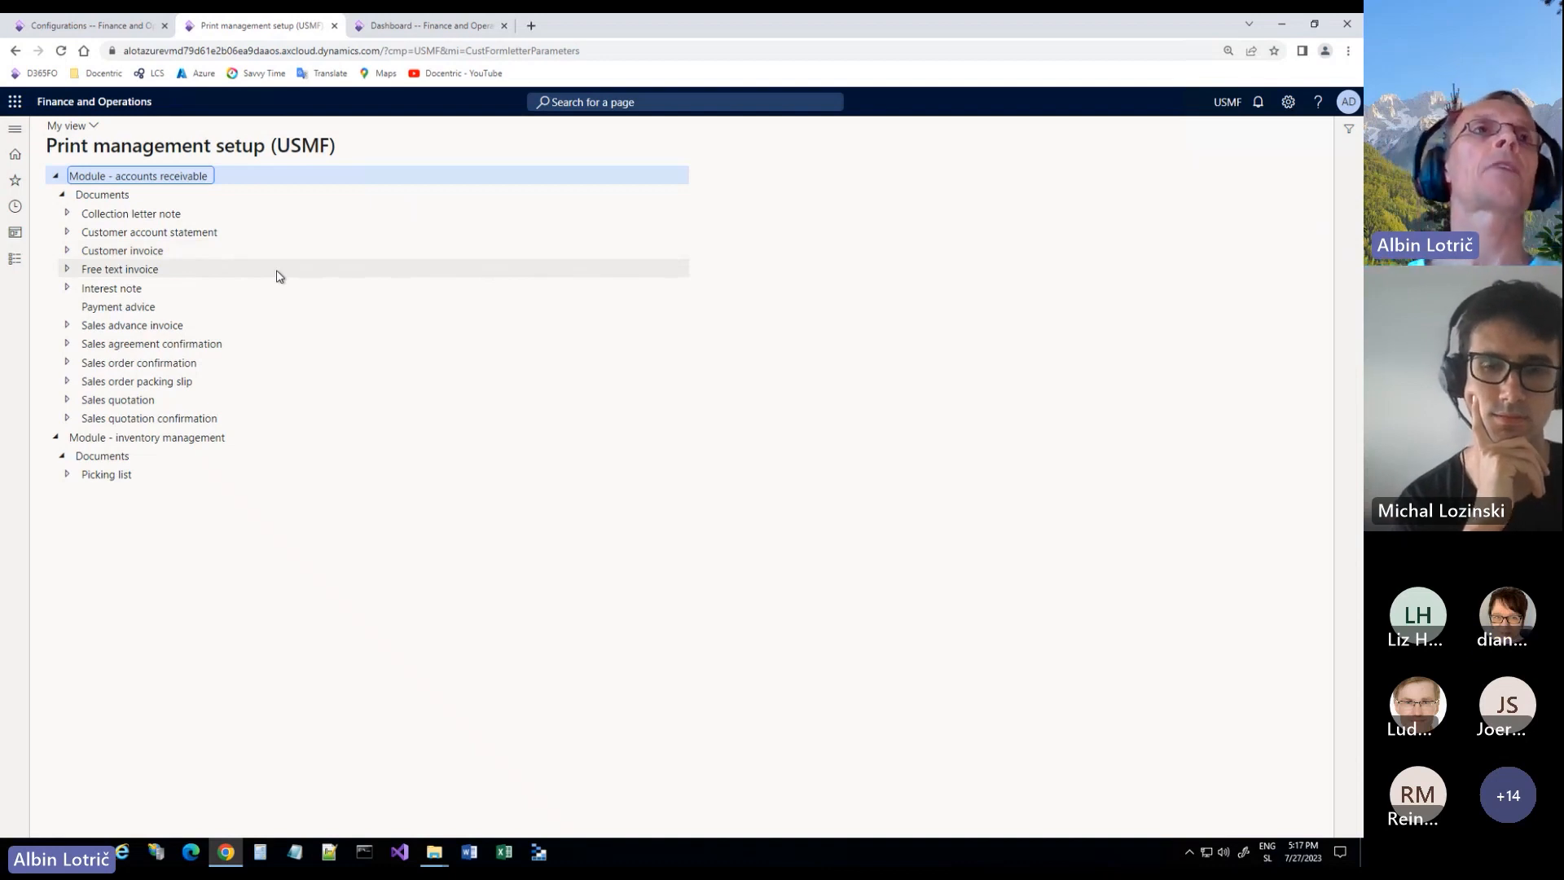
Step: Set the report format of the original customer invoice's Line of Business 3100 - Retailers setting to Sales invoice (Excel)
click(67, 251)
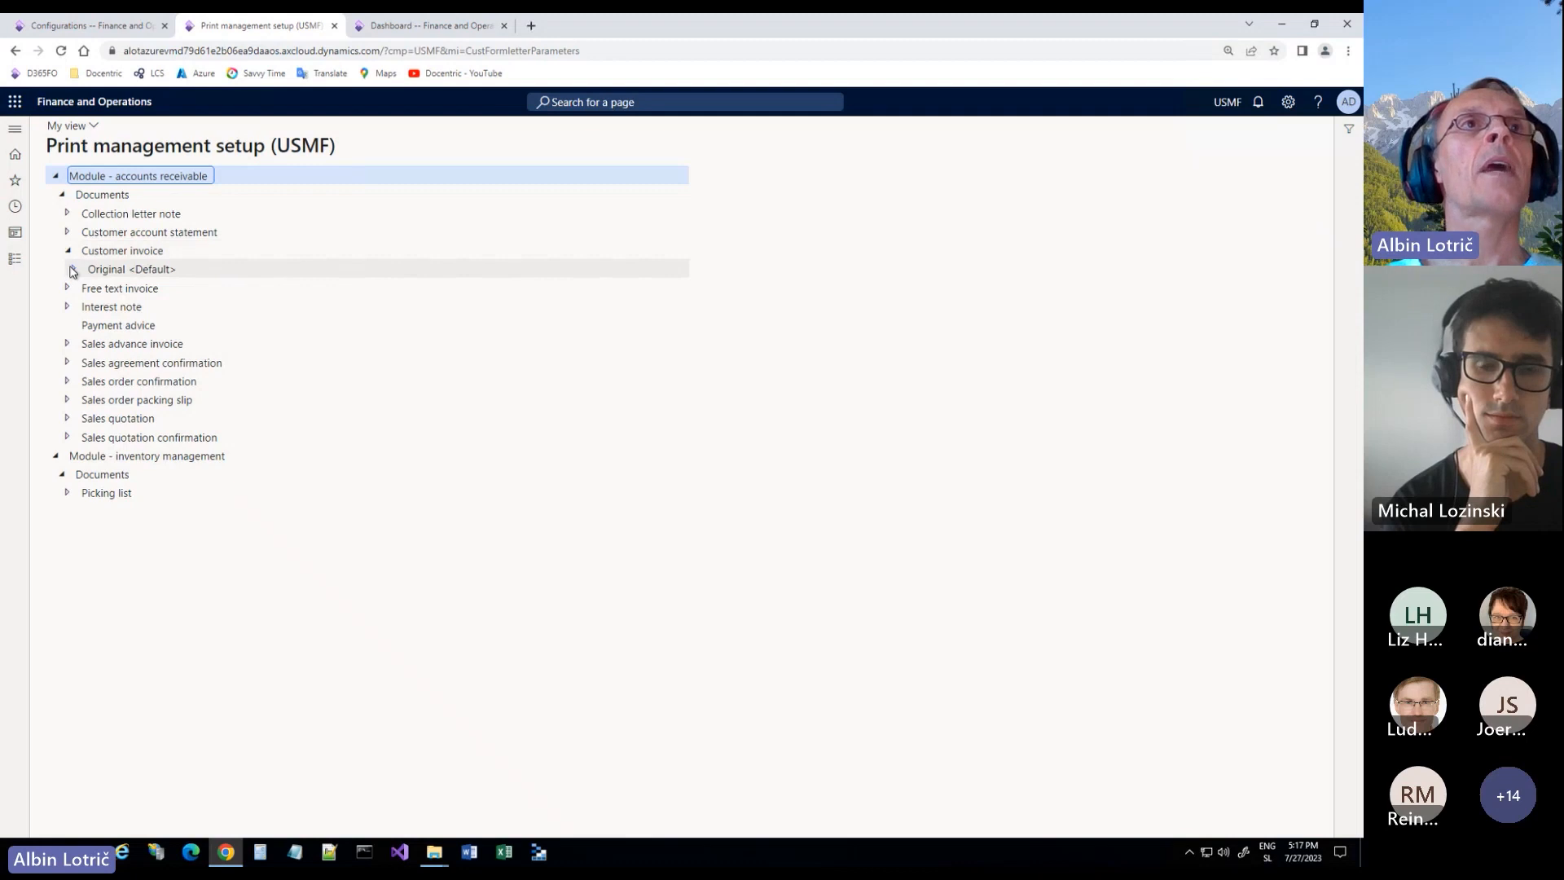
click(73, 269)
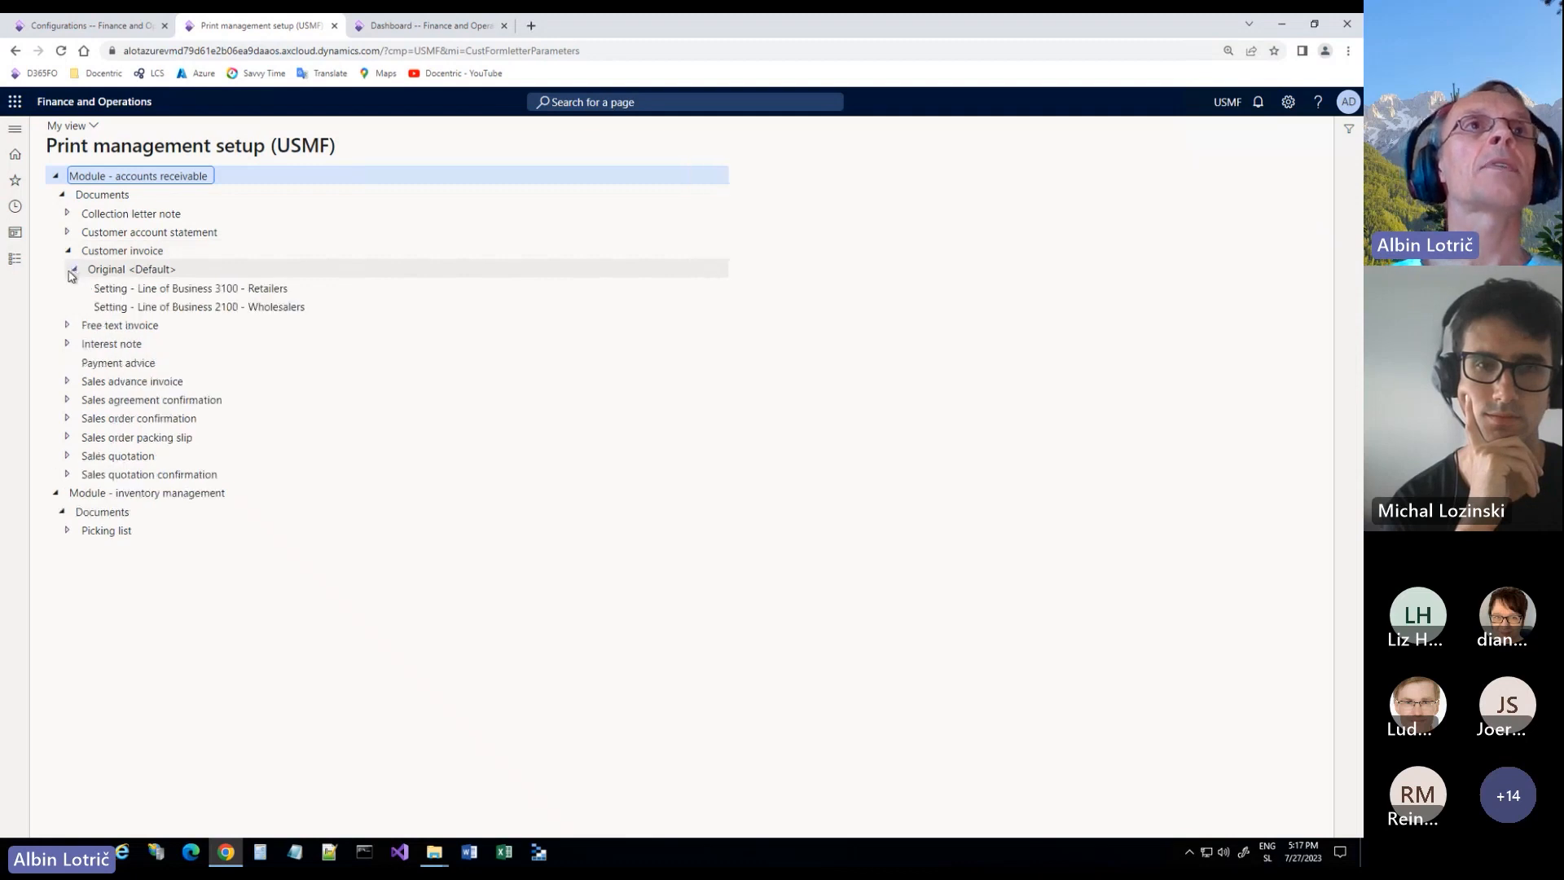
click(194, 288)
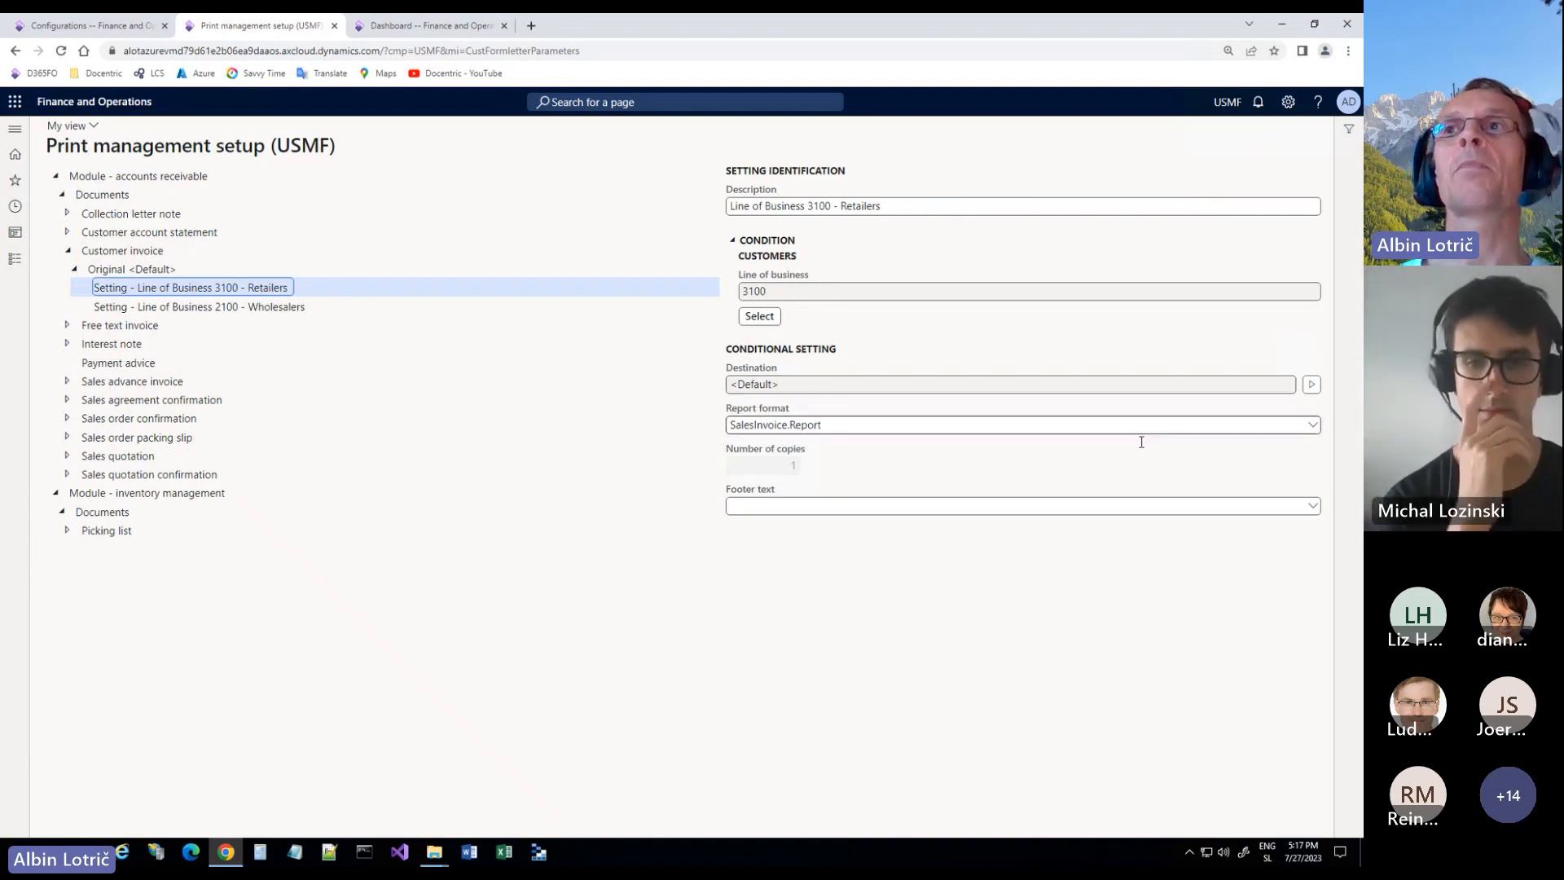
click(1312, 426)
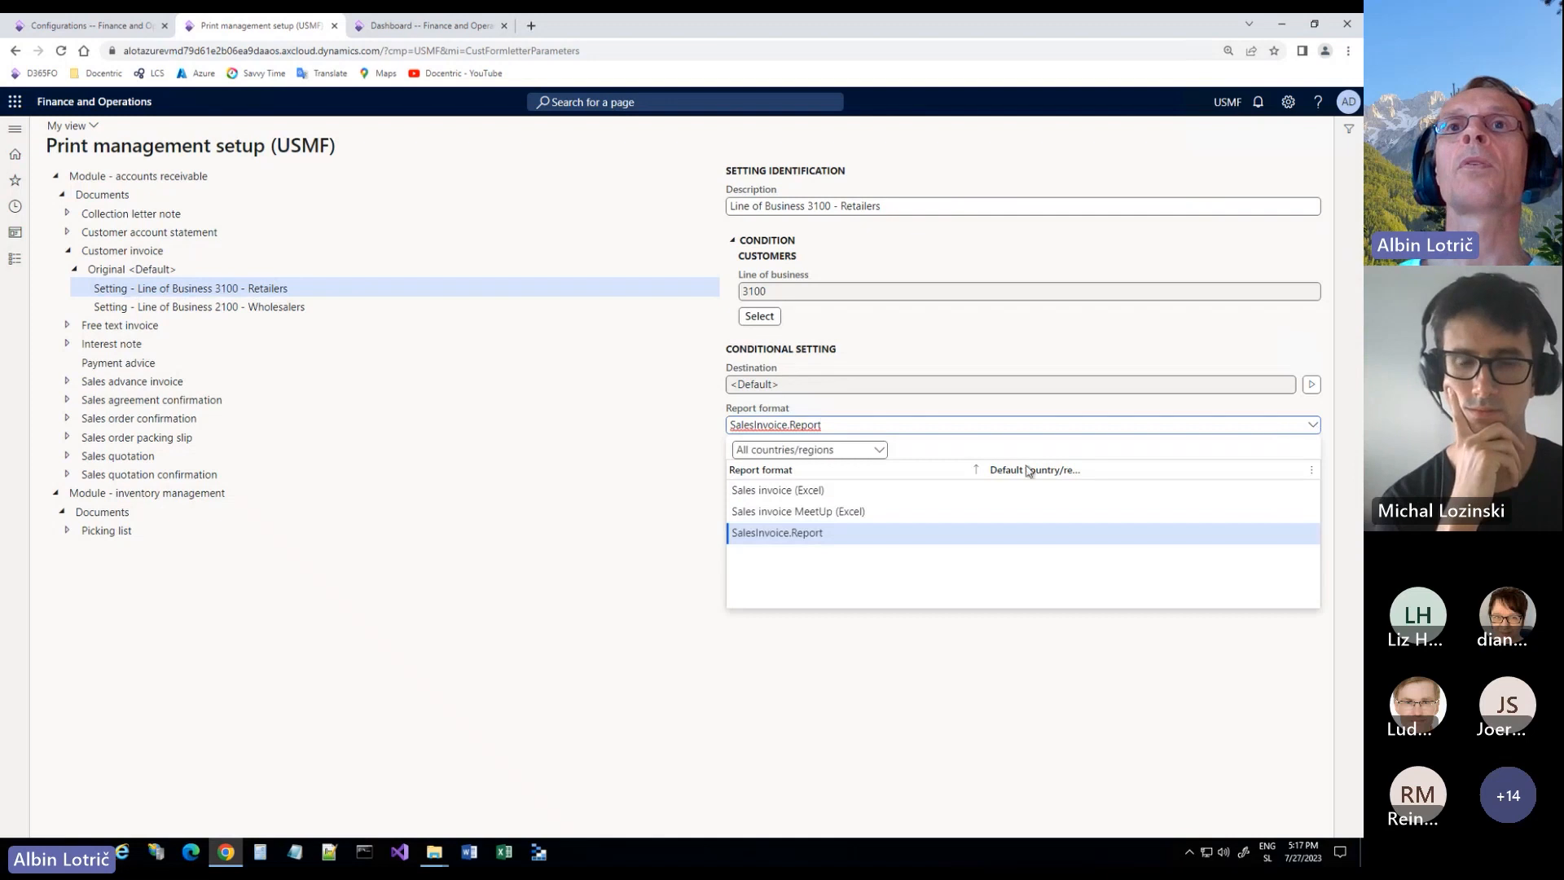
click(829, 490)
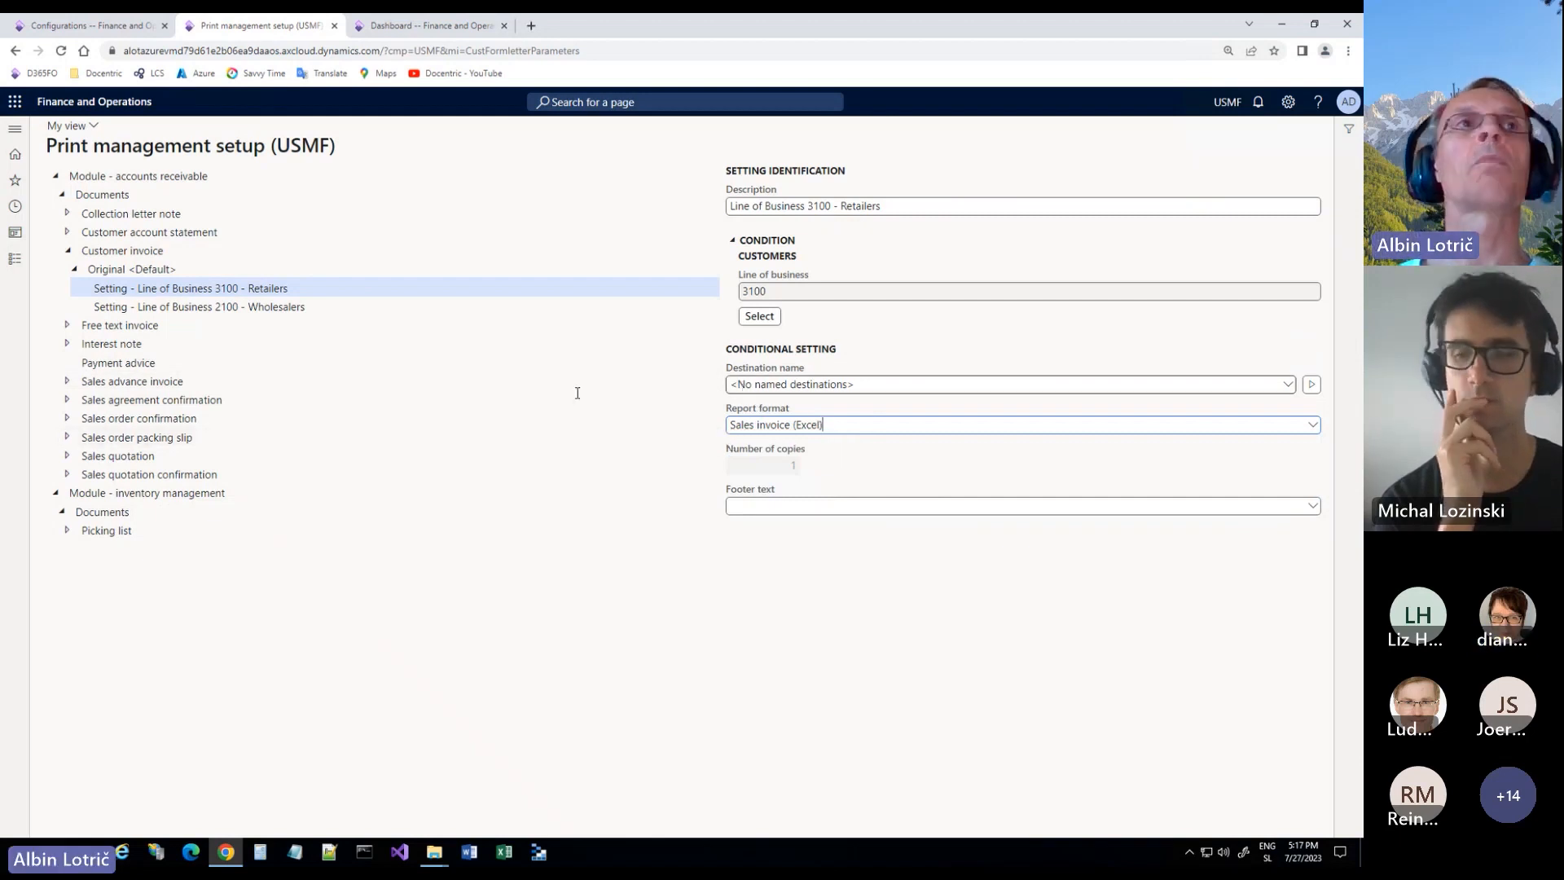
click(169, 308)
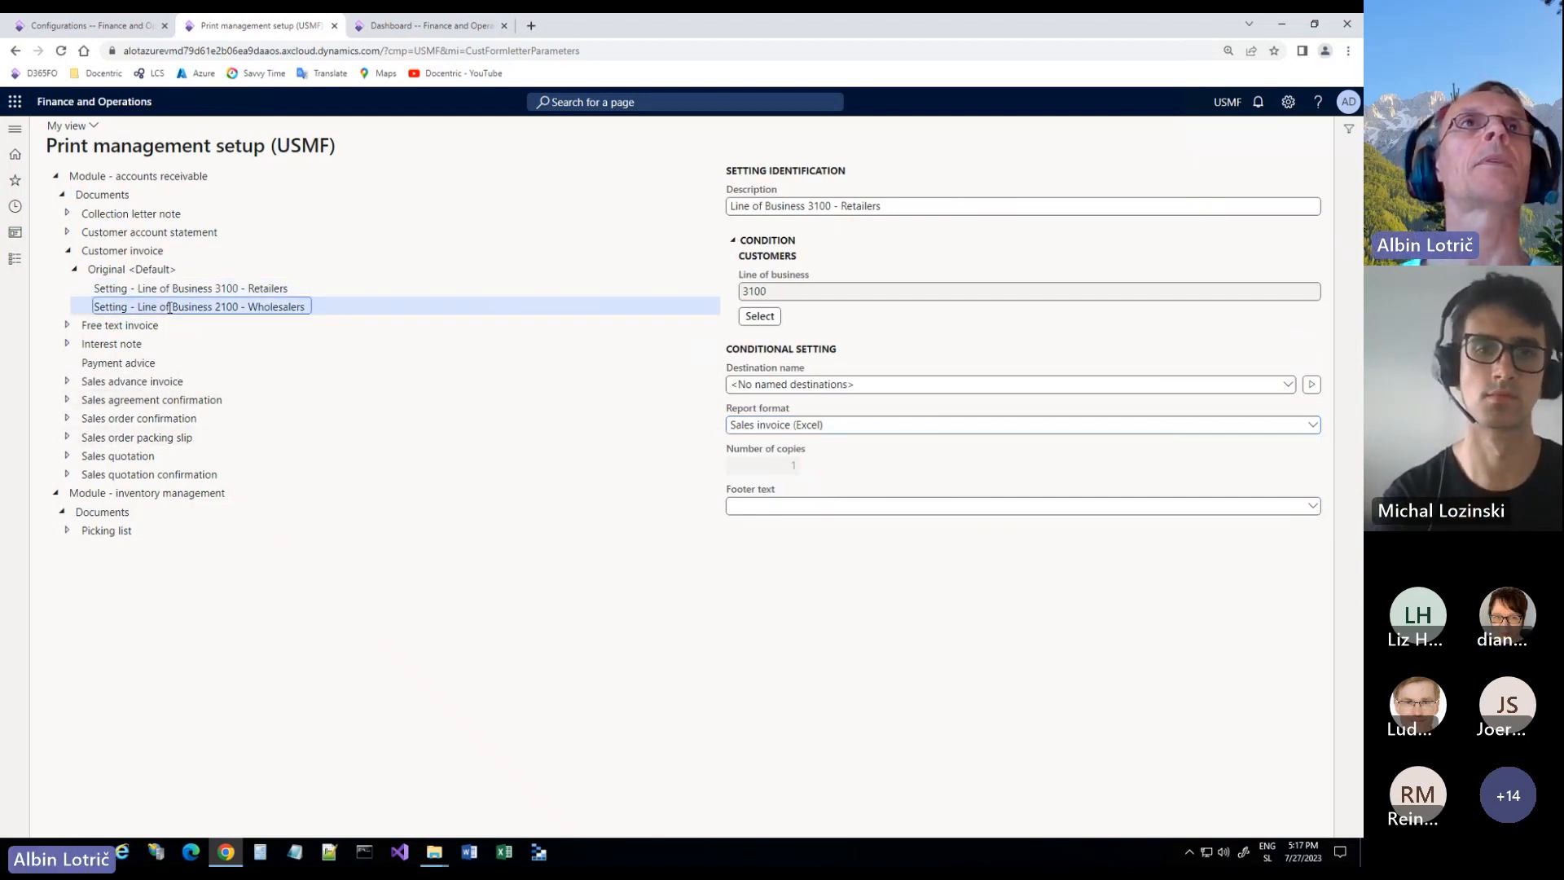
Step: Open the Accounts receivable list of all sales orders in the third browser tab
click(432, 26)
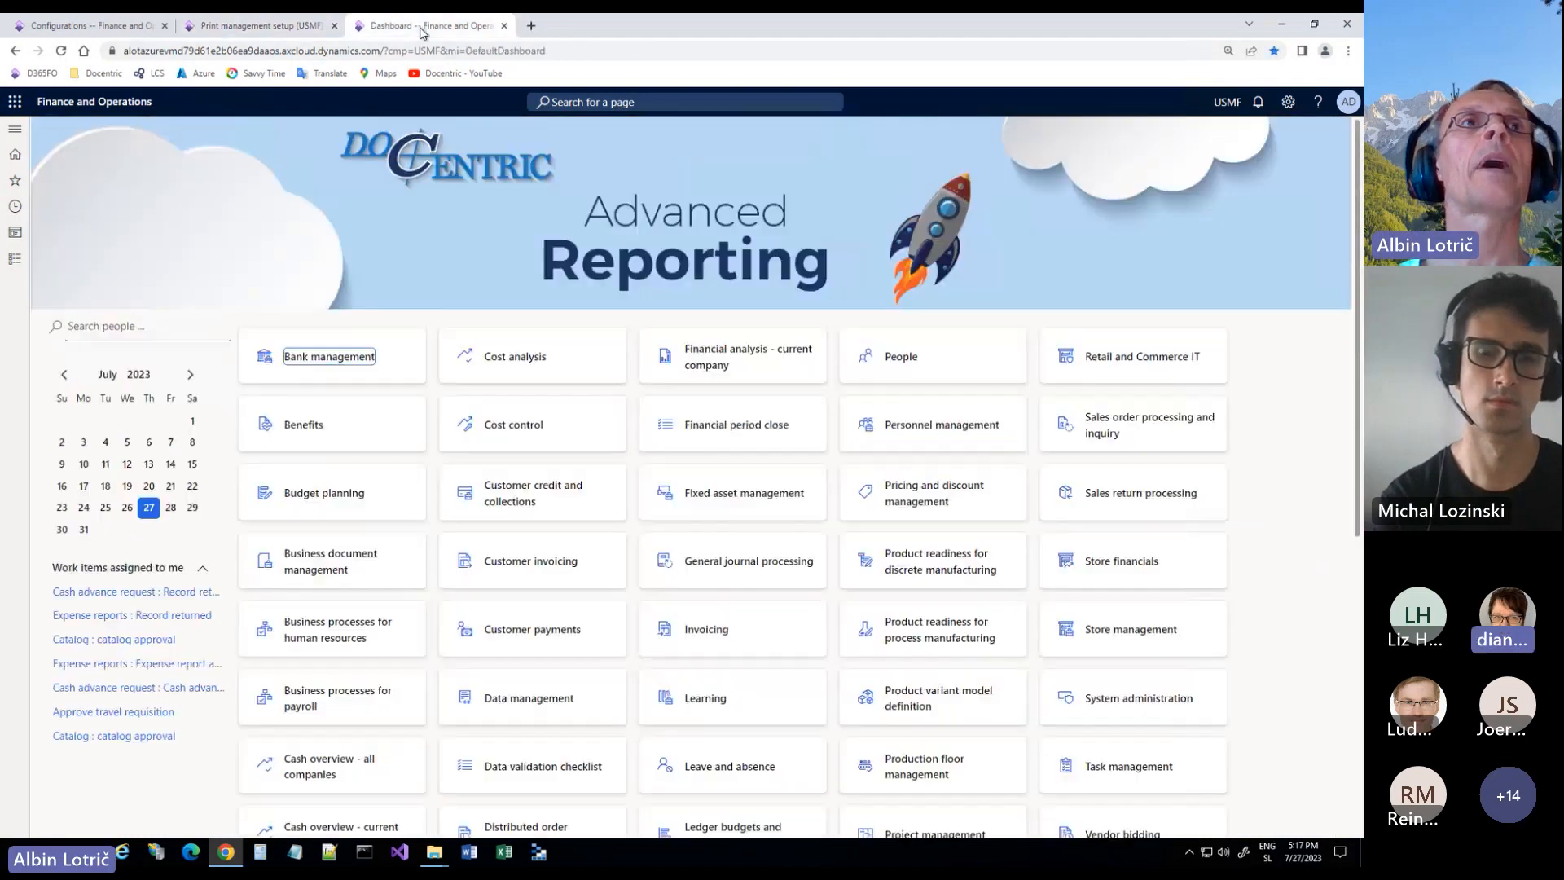
click(15, 258)
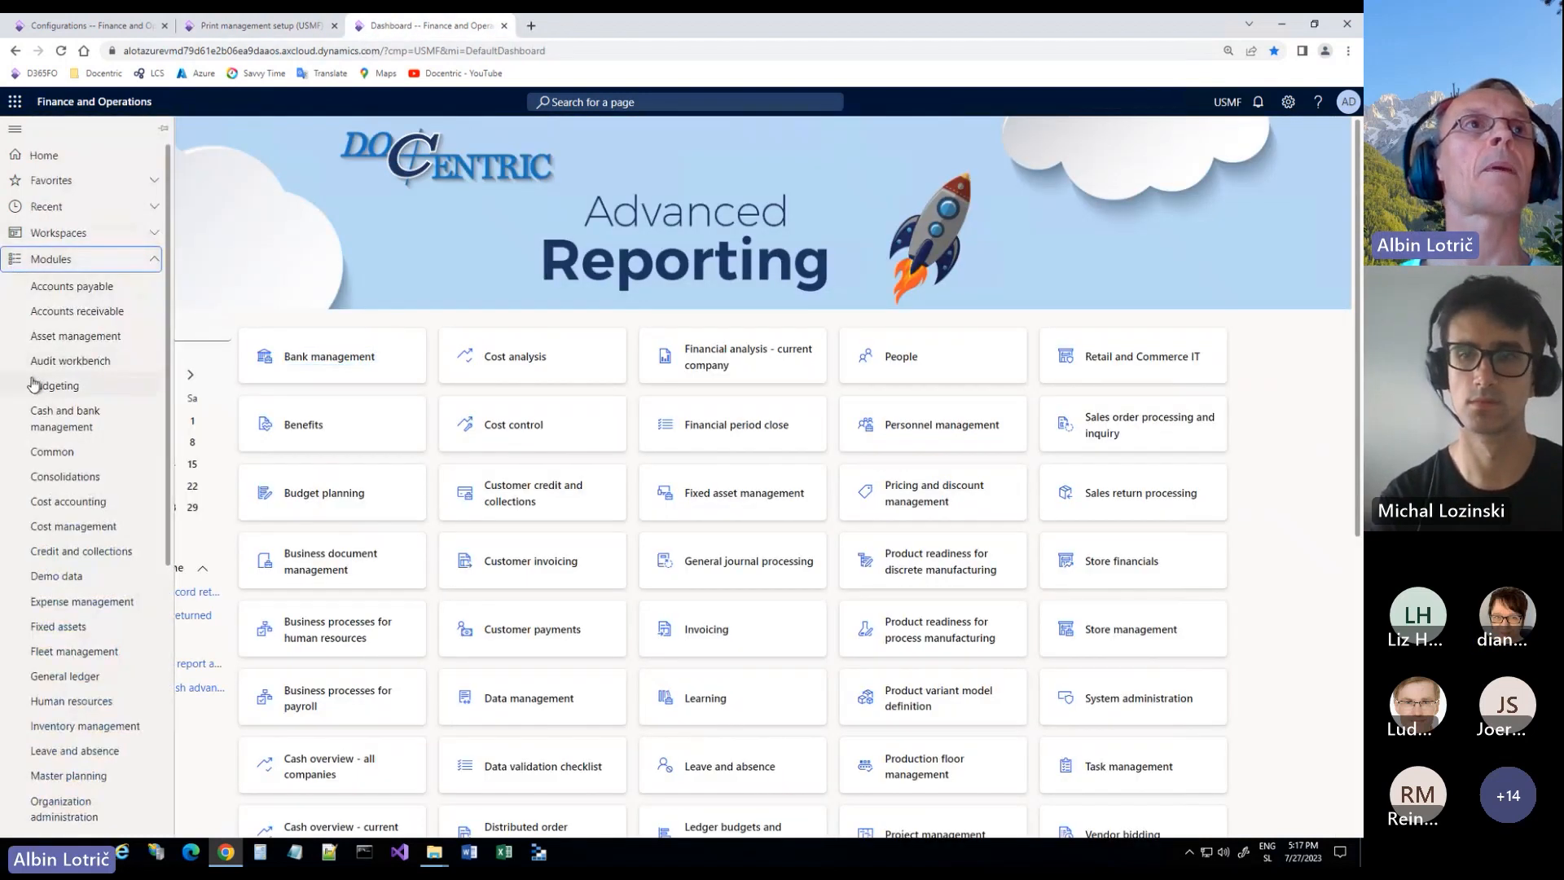
click(66, 317)
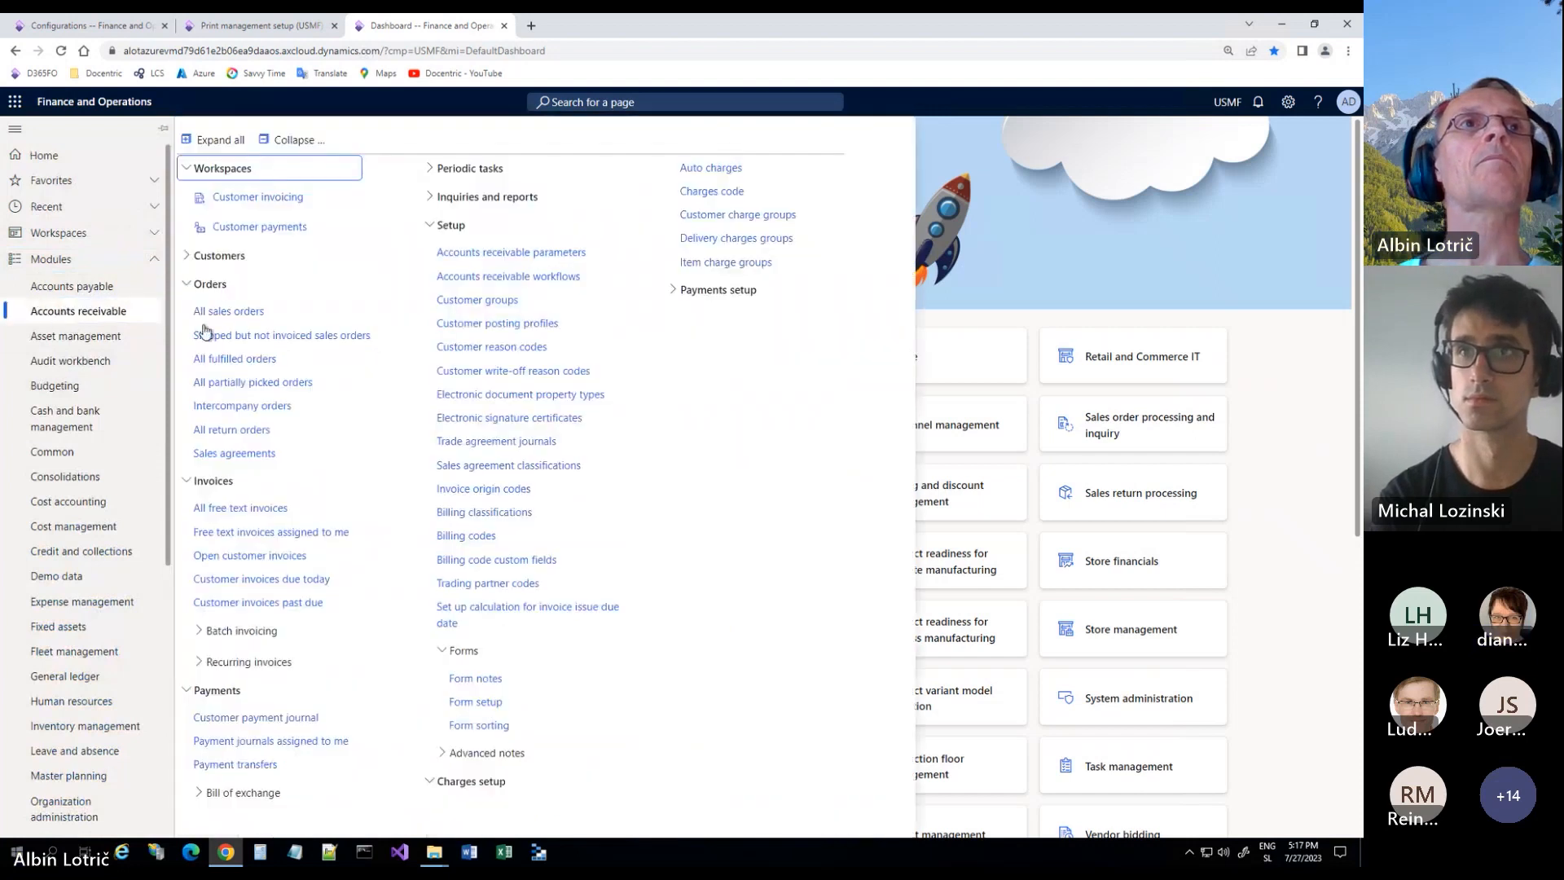
click(222, 315)
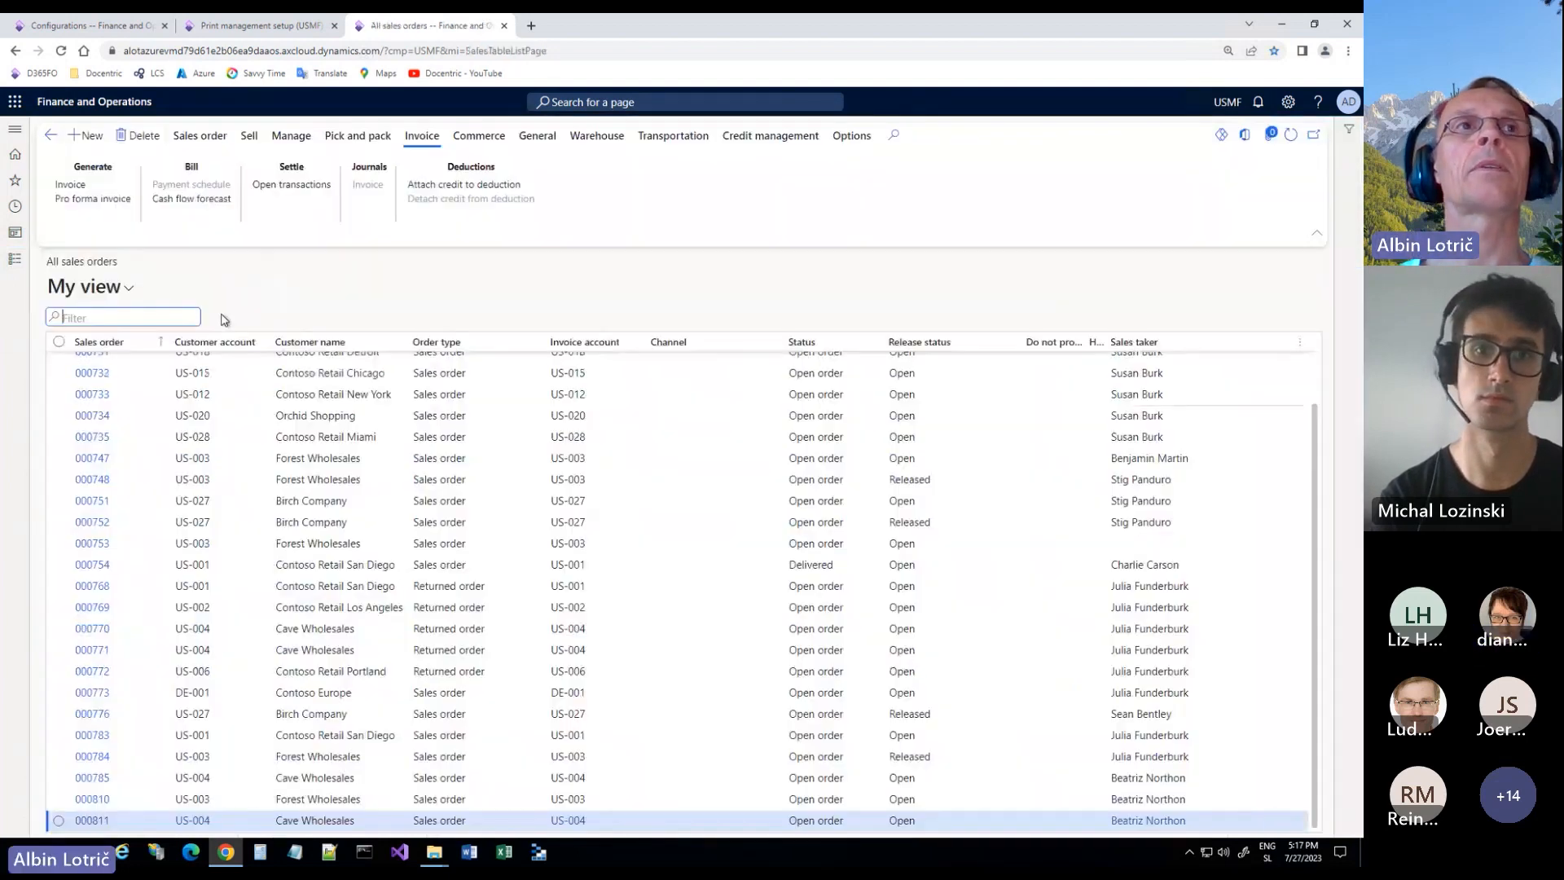
Step: Open the invoice journal of the invoiced Orchid Shopping sales order and generate its invoice document for viewing, declining debugging
scroll(128, 410, up, 8)
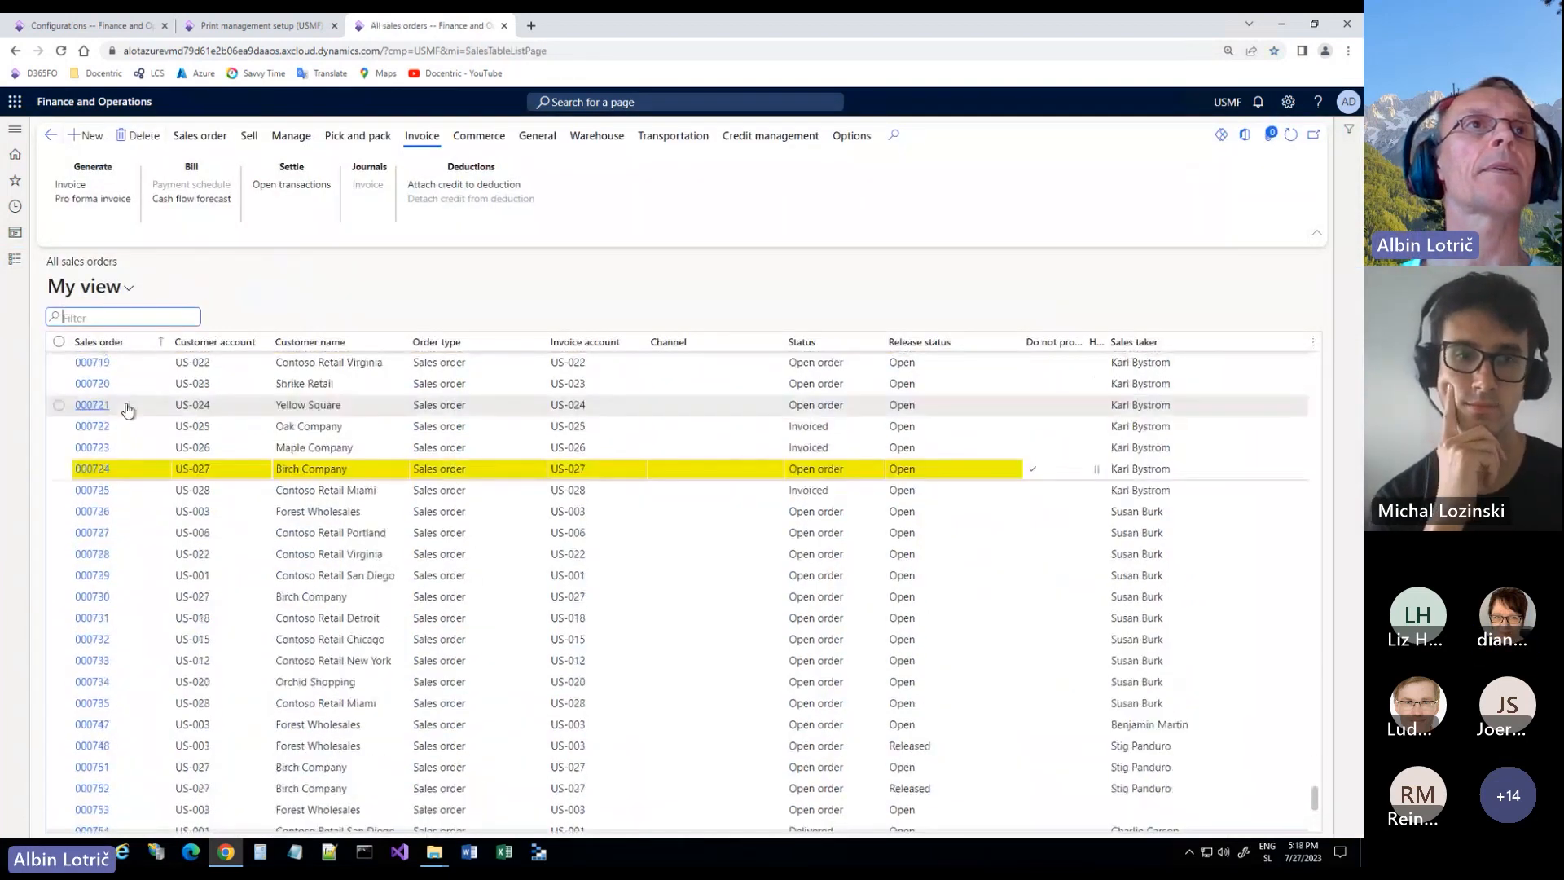
scroll(128, 410, up, 3)
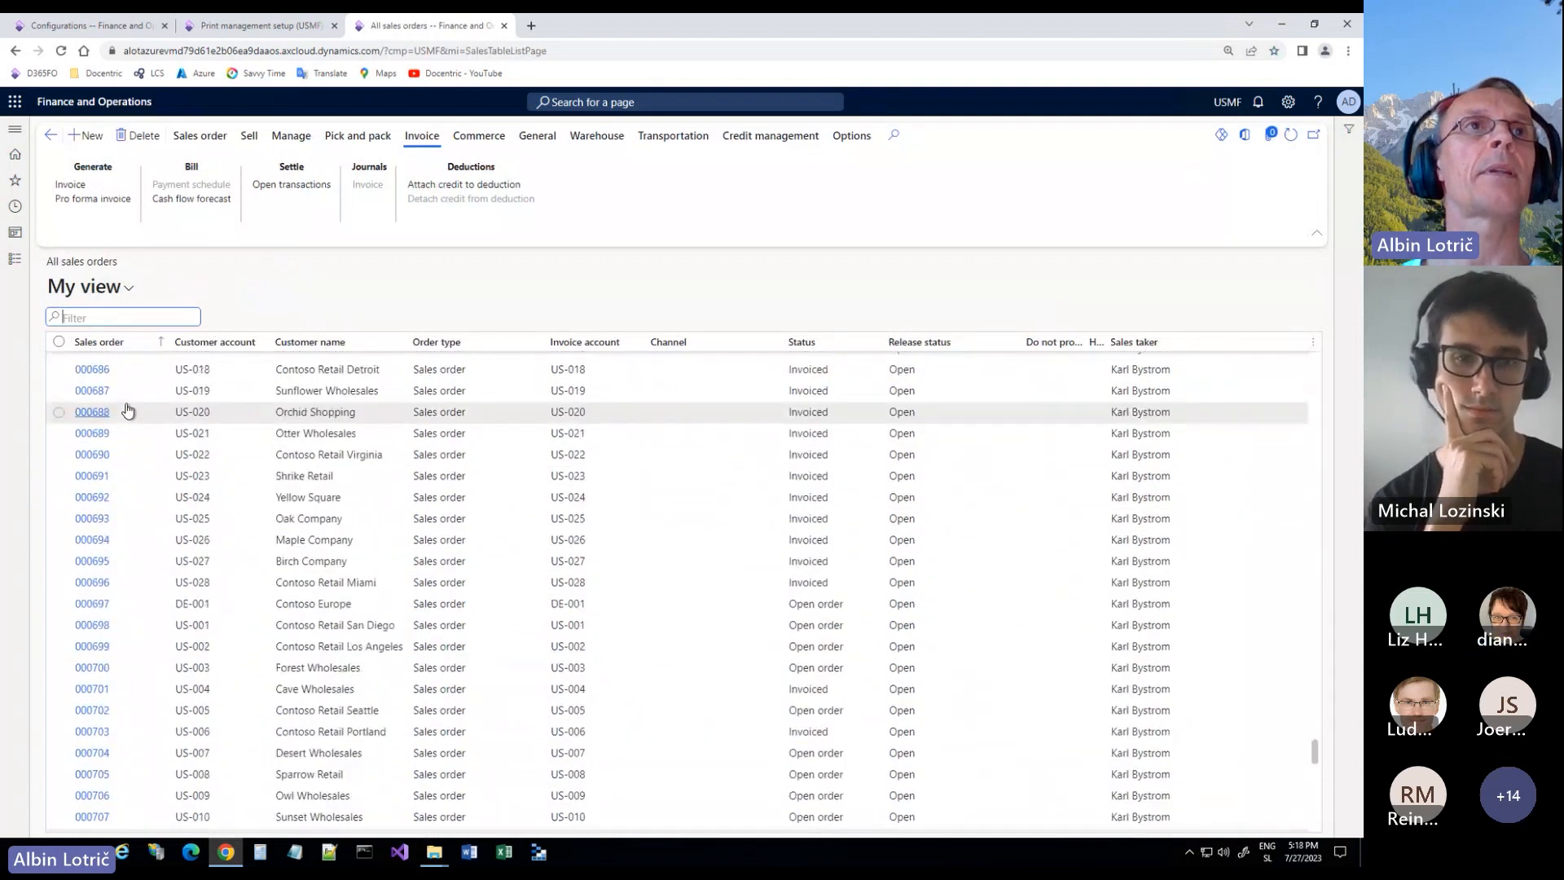
click(60, 412)
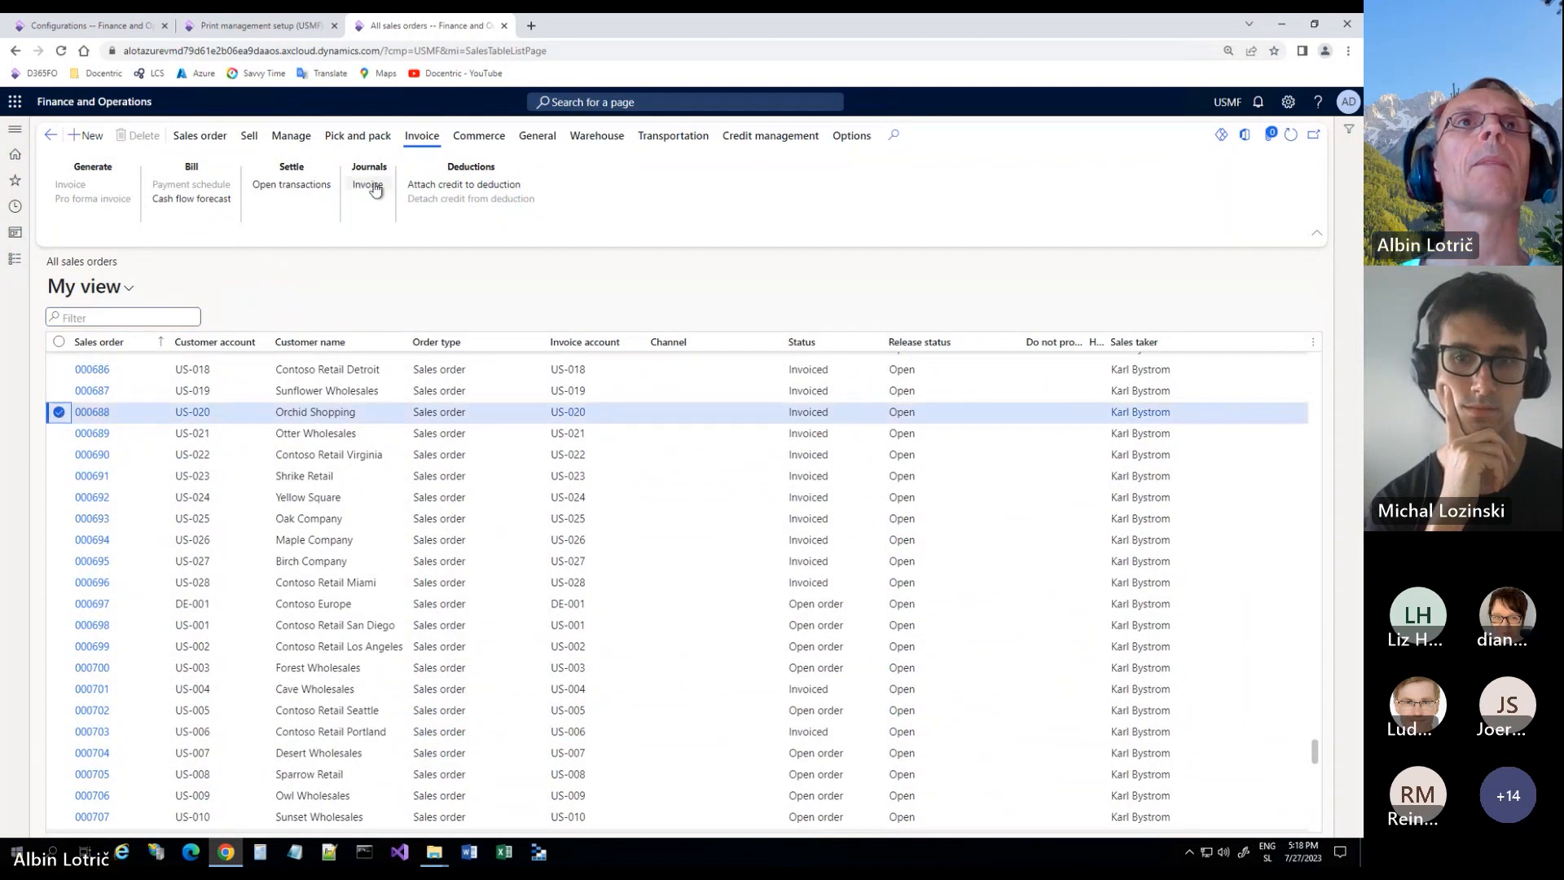
click(374, 188)
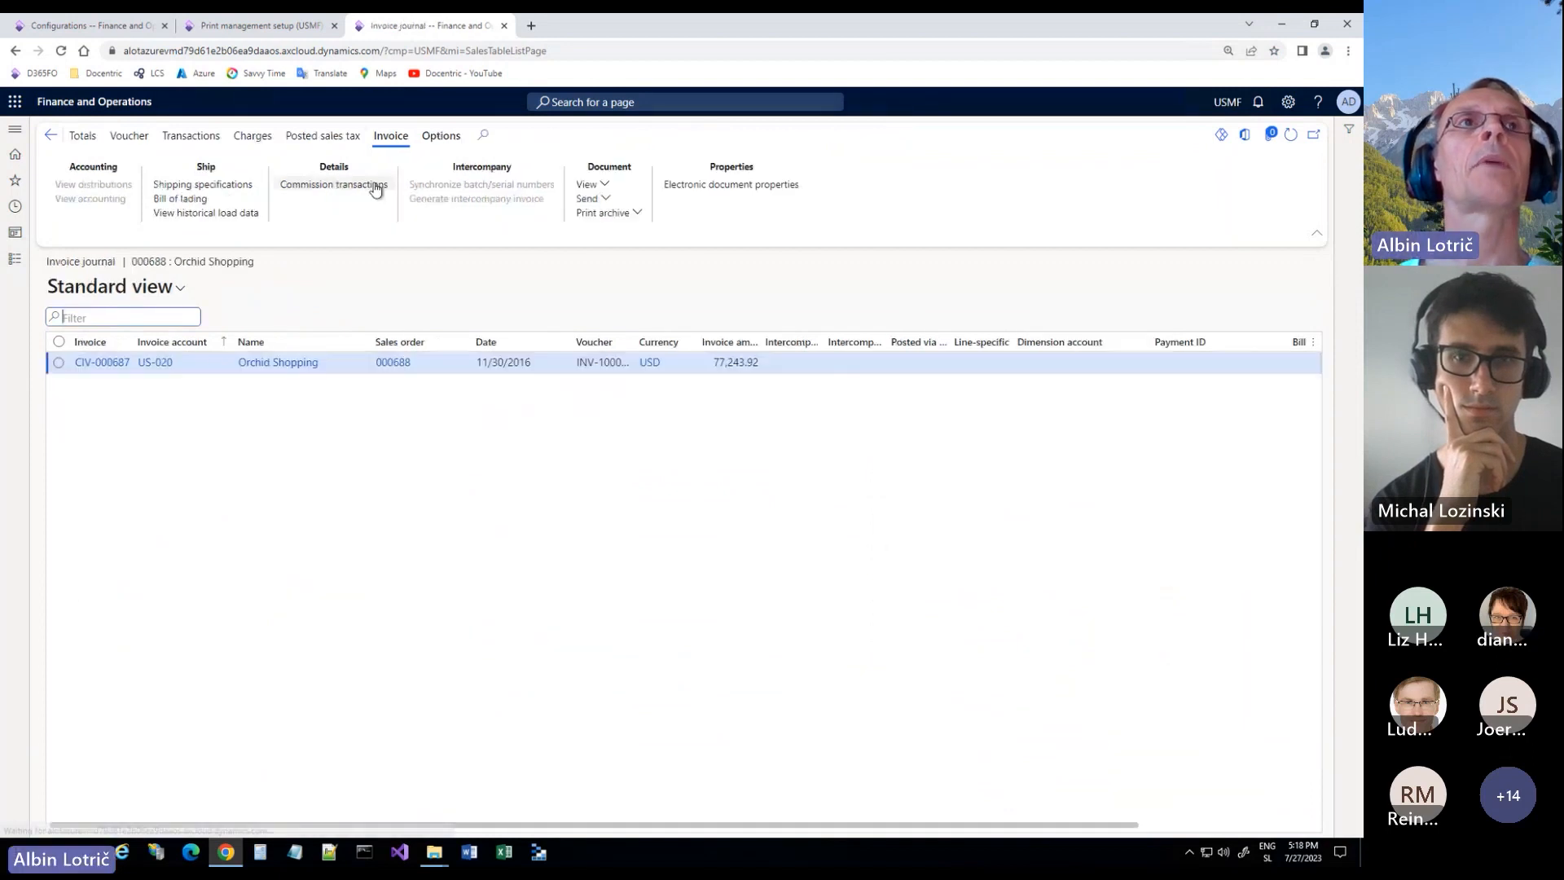
click(609, 188)
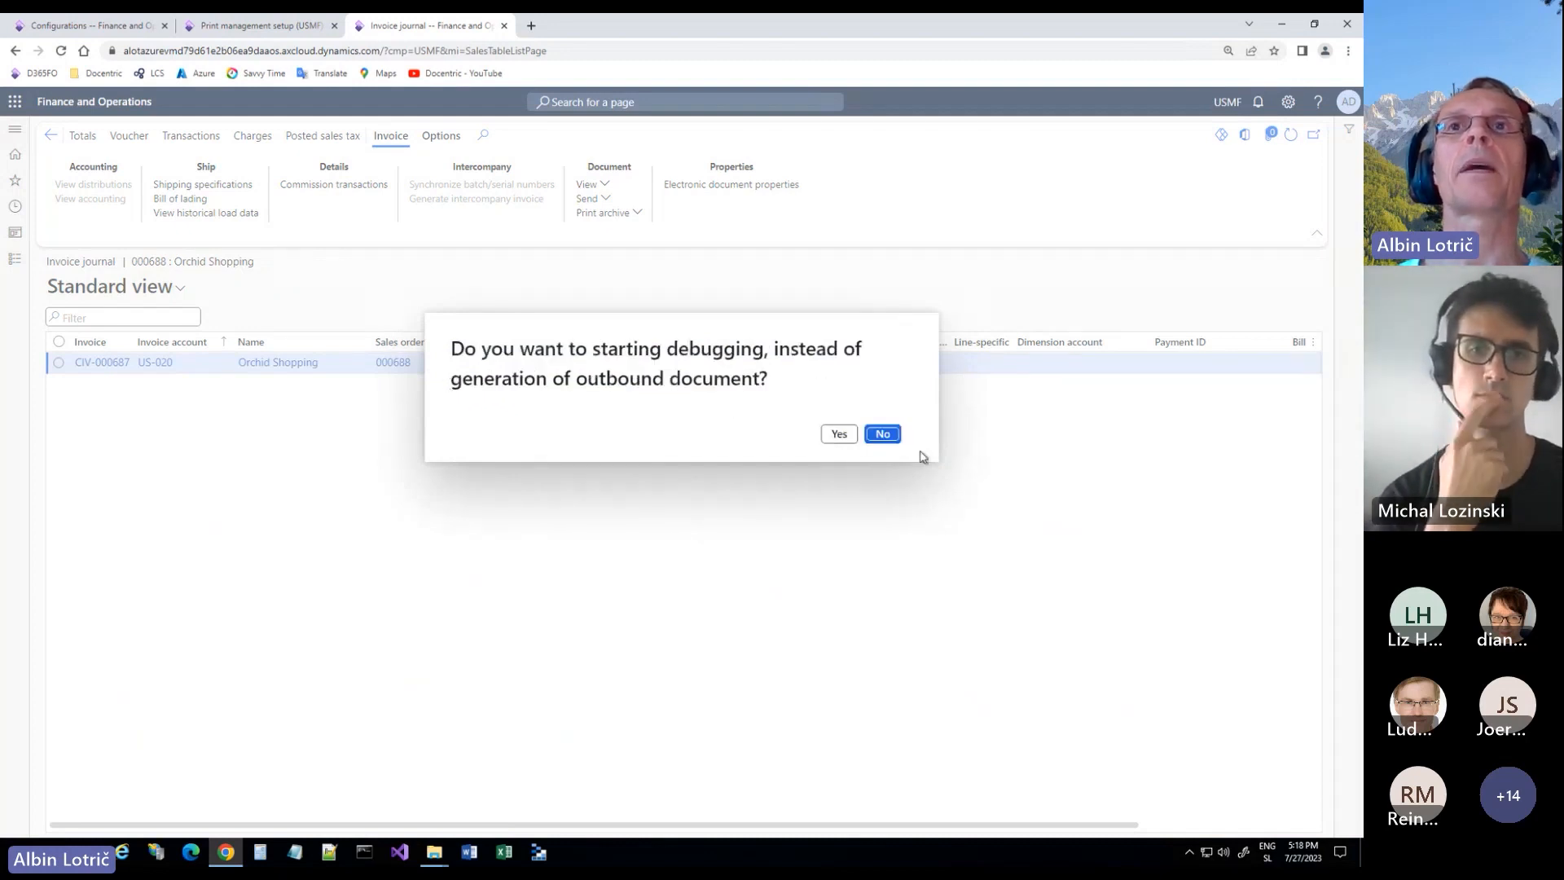
click(883, 434)
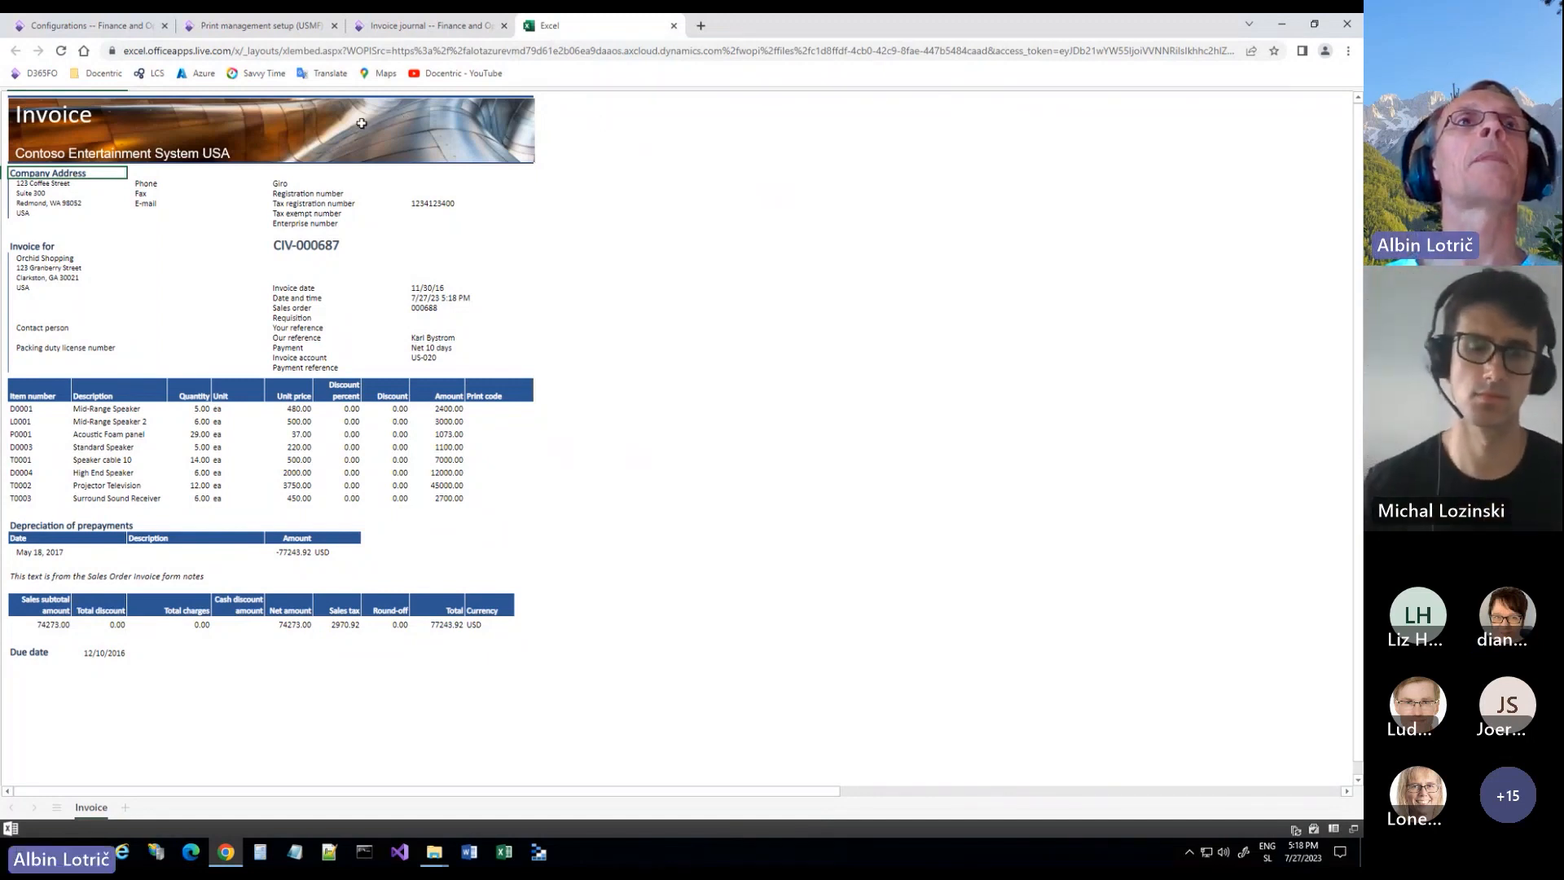
Step: Return to the configurations, select Invoice model MeetUp and review the options for creating a configuration from it
click(104, 28)
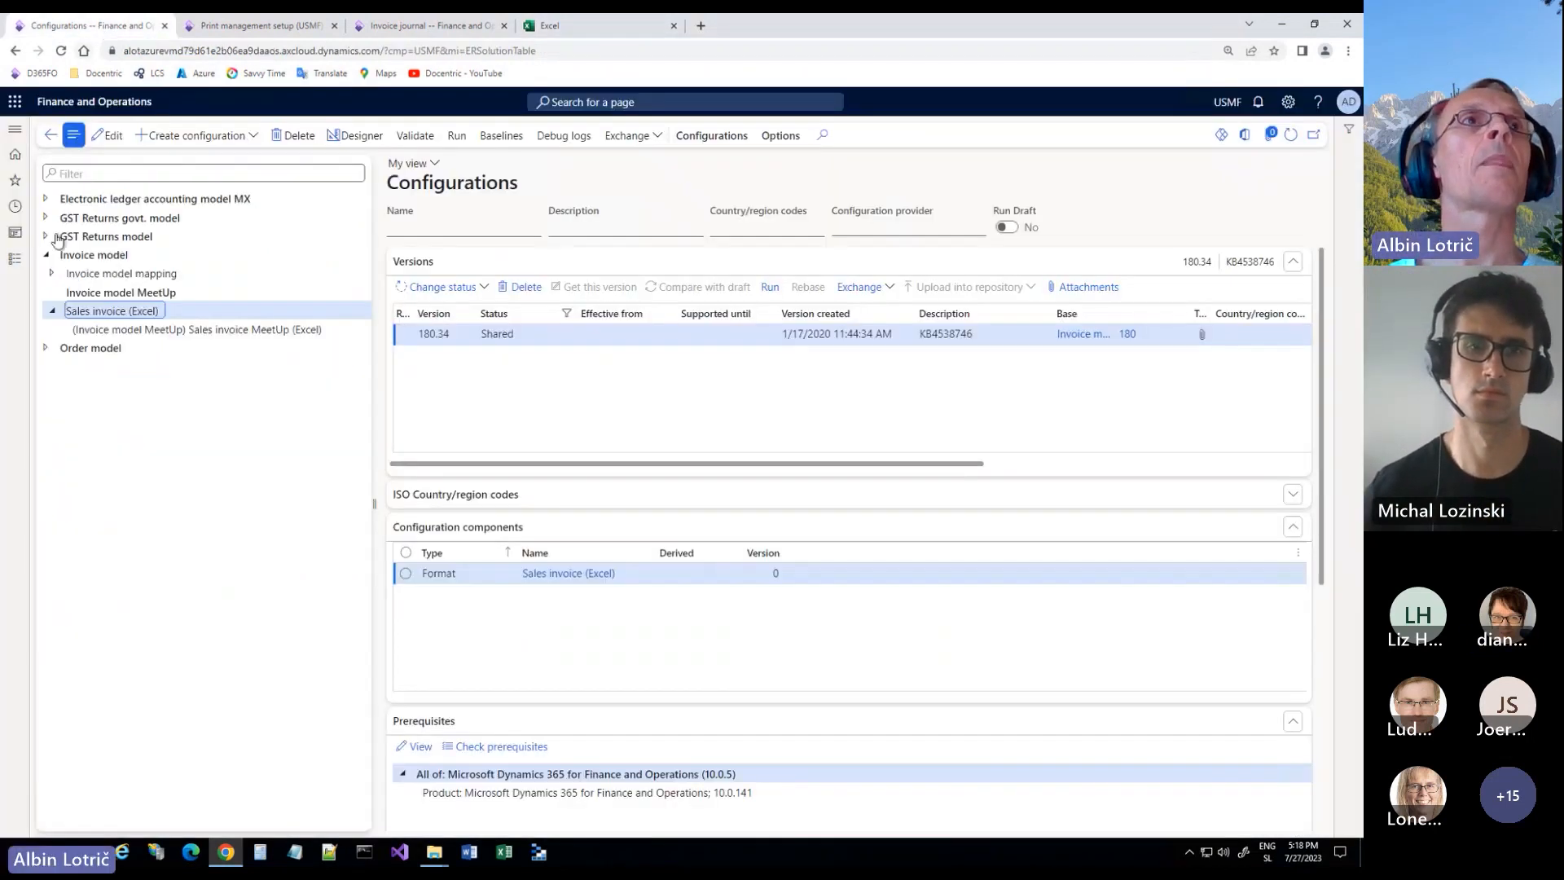
click(111, 294)
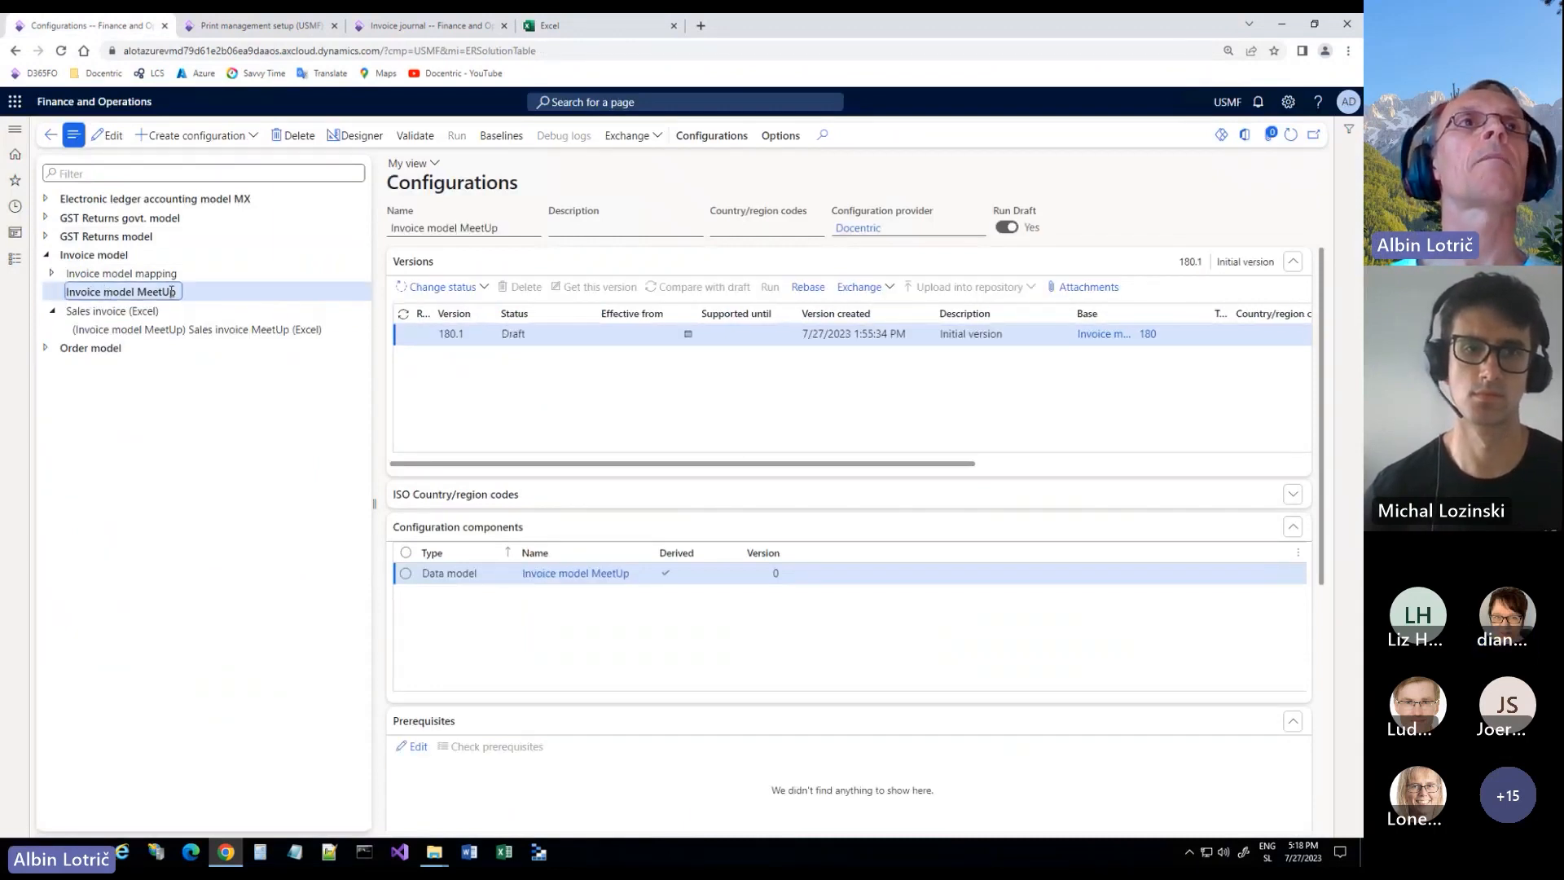
click(253, 136)
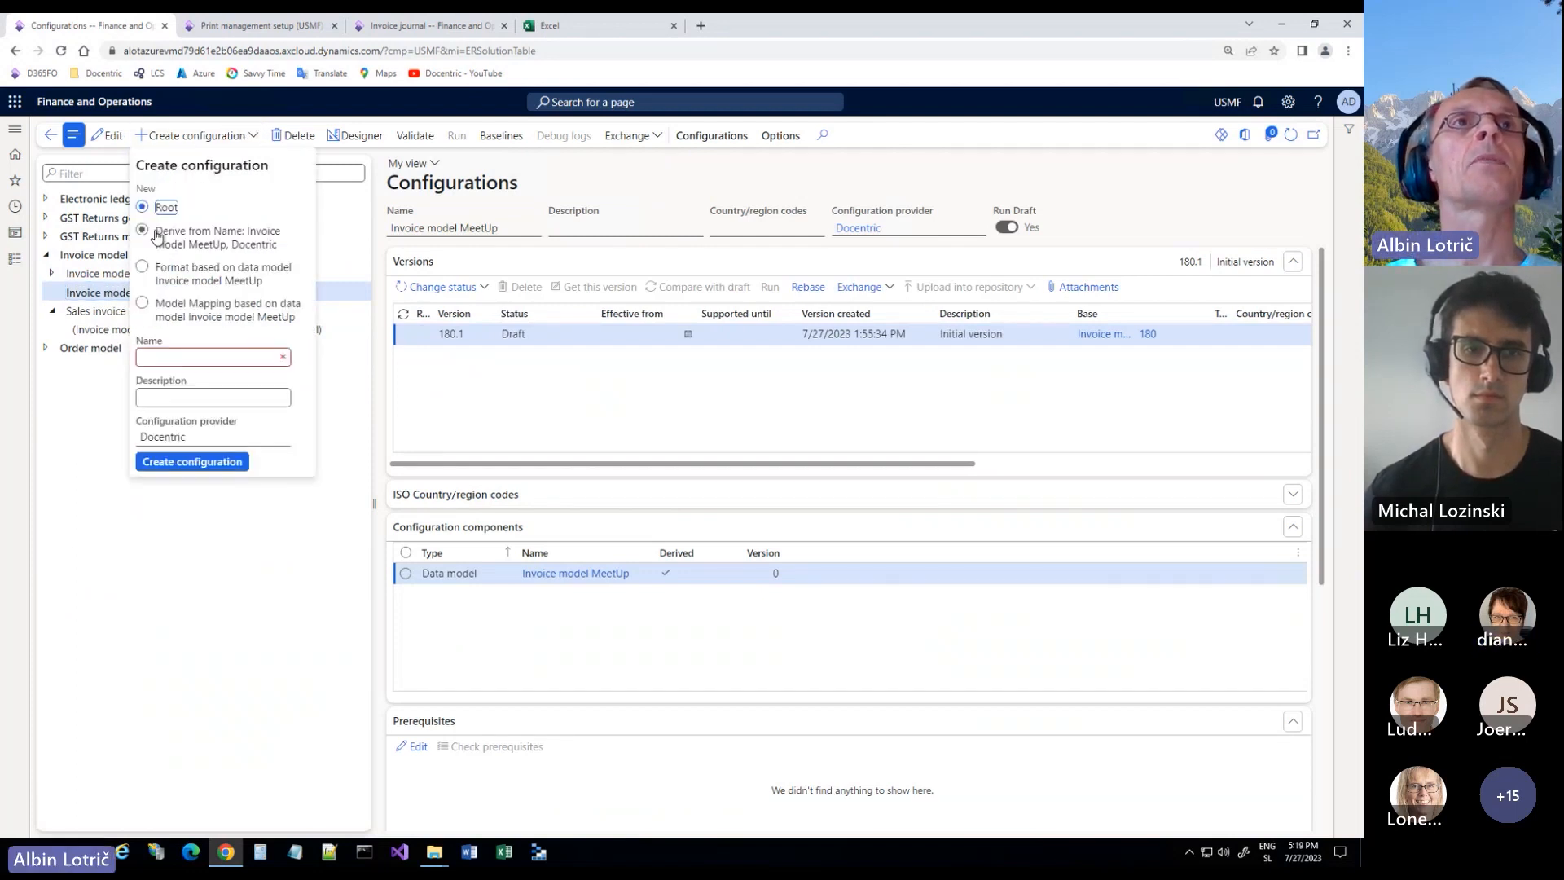
click(58, 392)
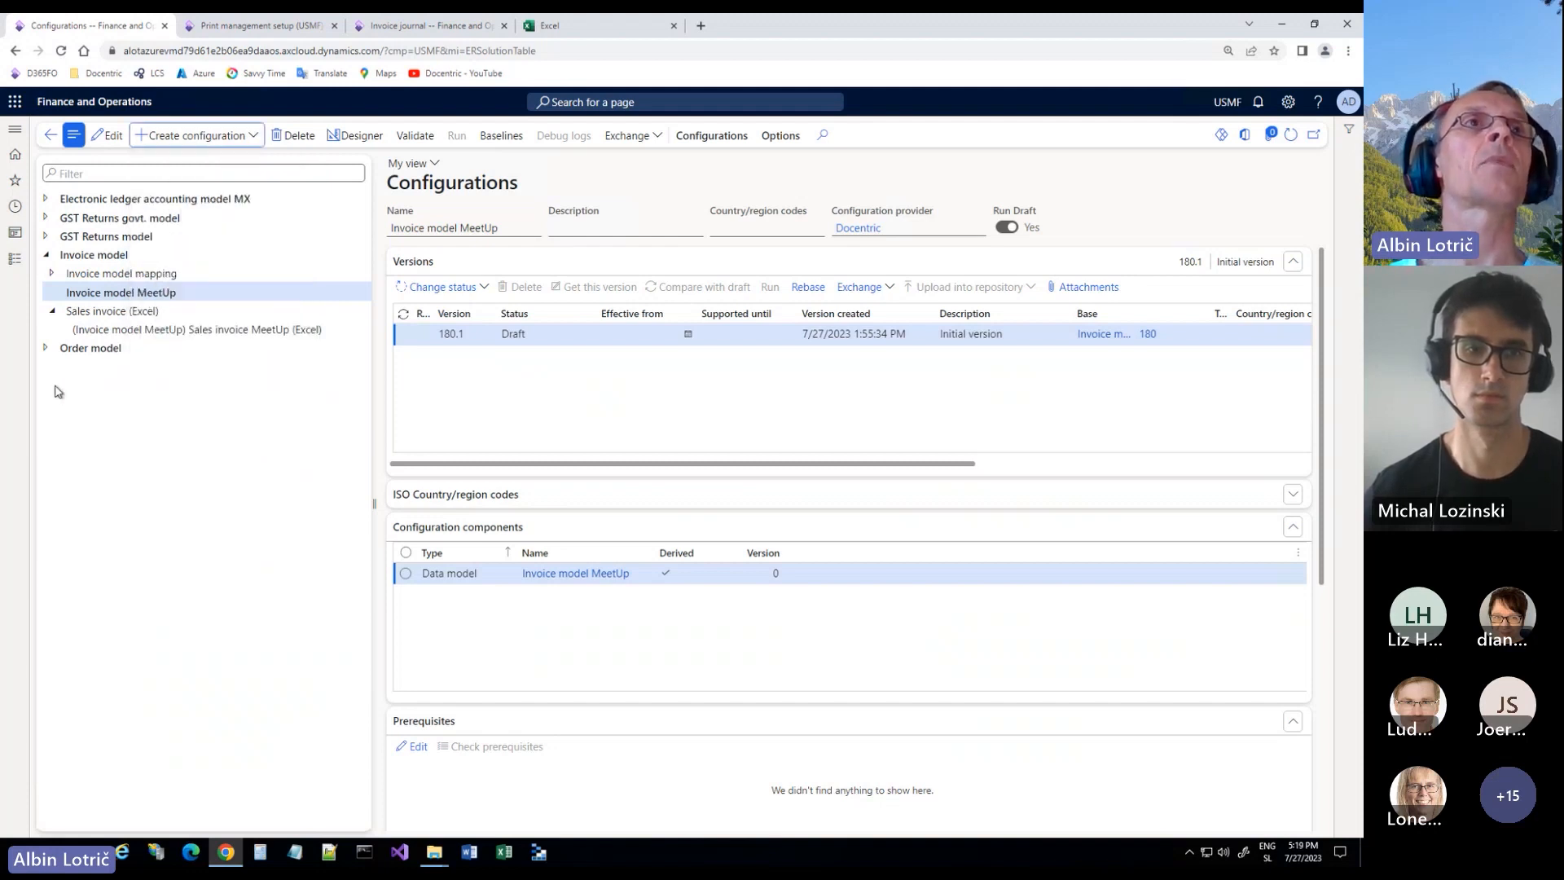
Step: Open Invoice model MeetUp in the designer and examine its data model nodes, including the fields under Invoice line - item(LineItem)
click(124, 293)
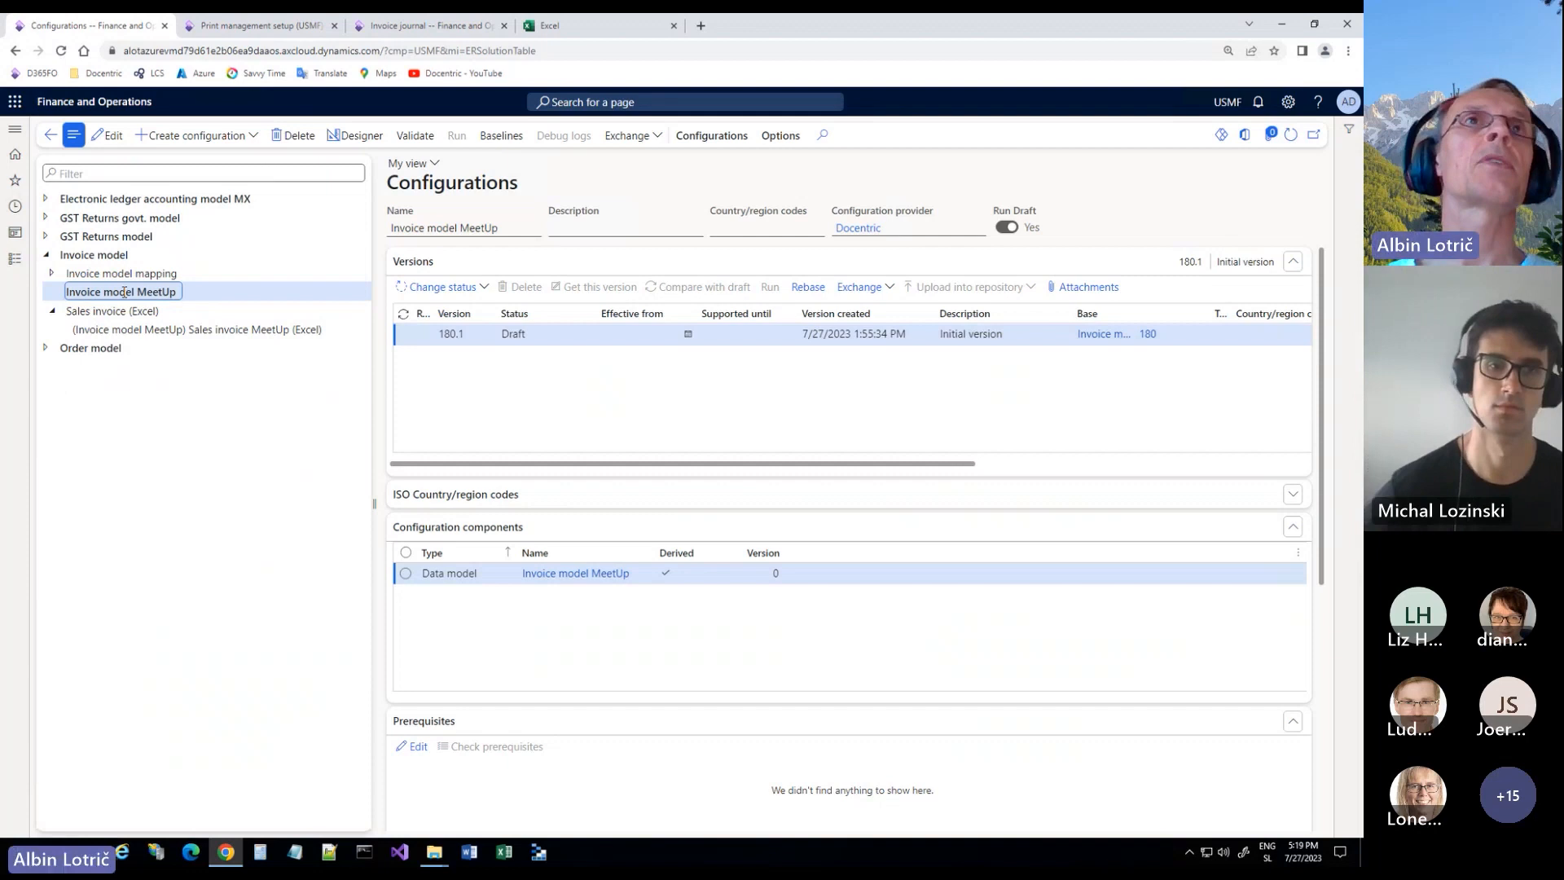
click(362, 137)
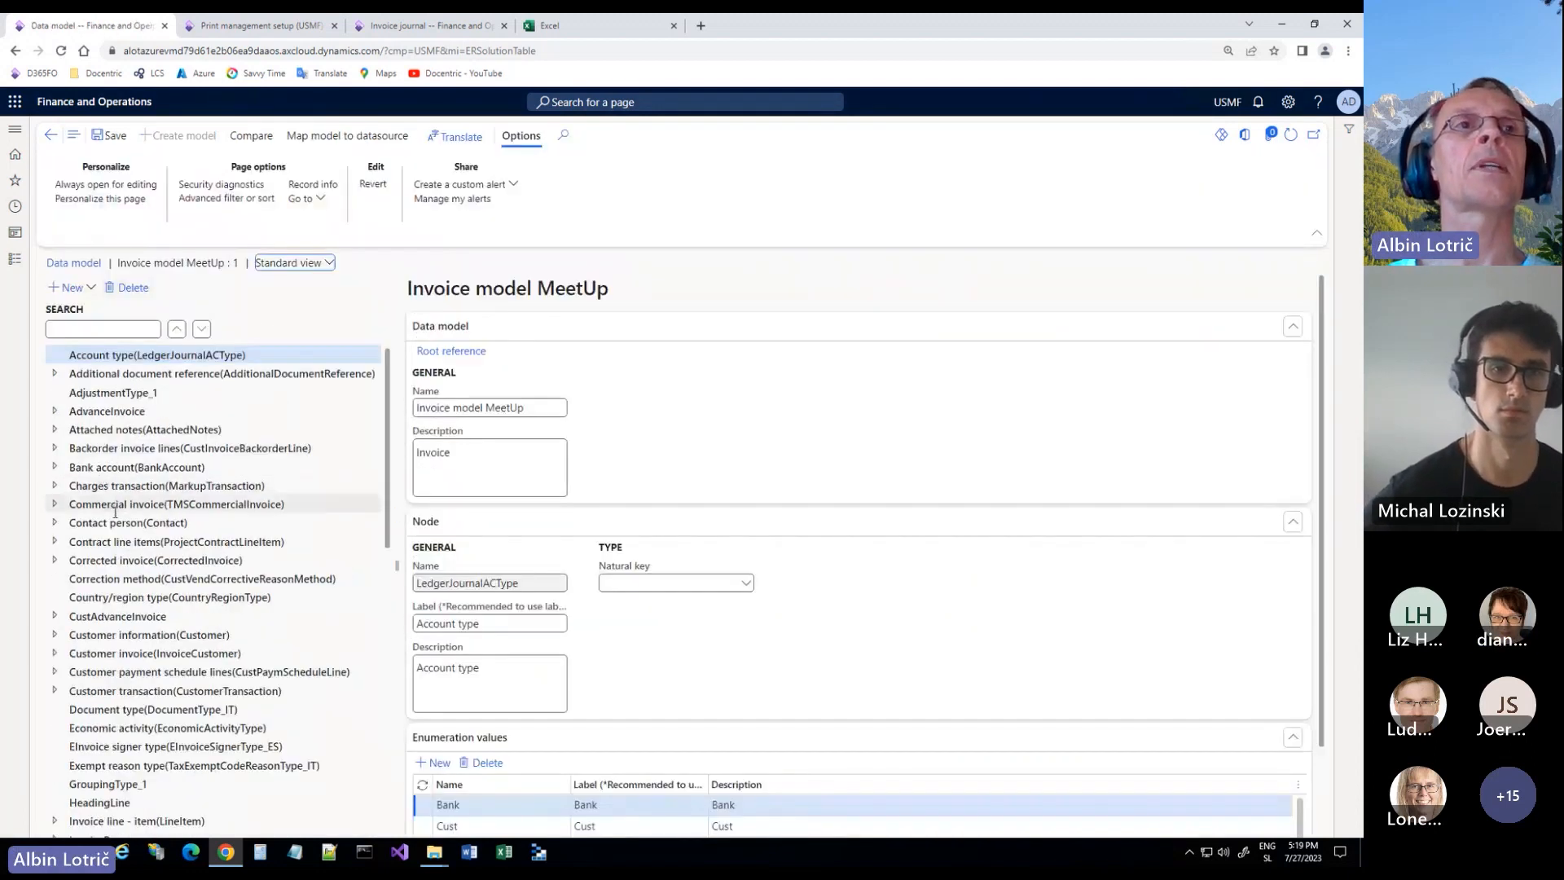
scroll(100, 481, down, 10)
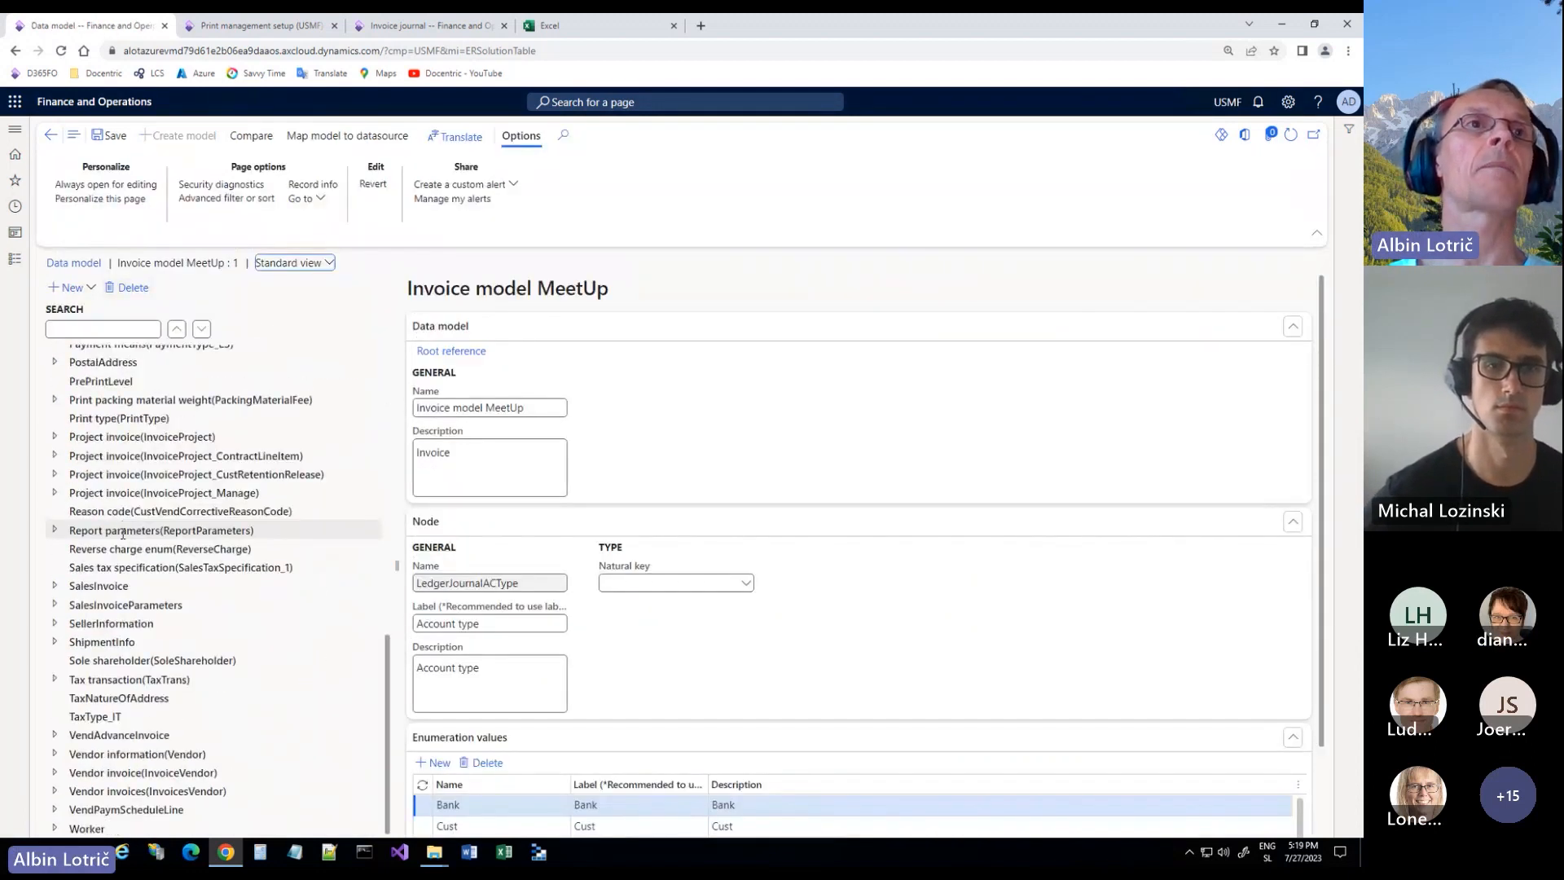
scroll(119, 546, up, 10)
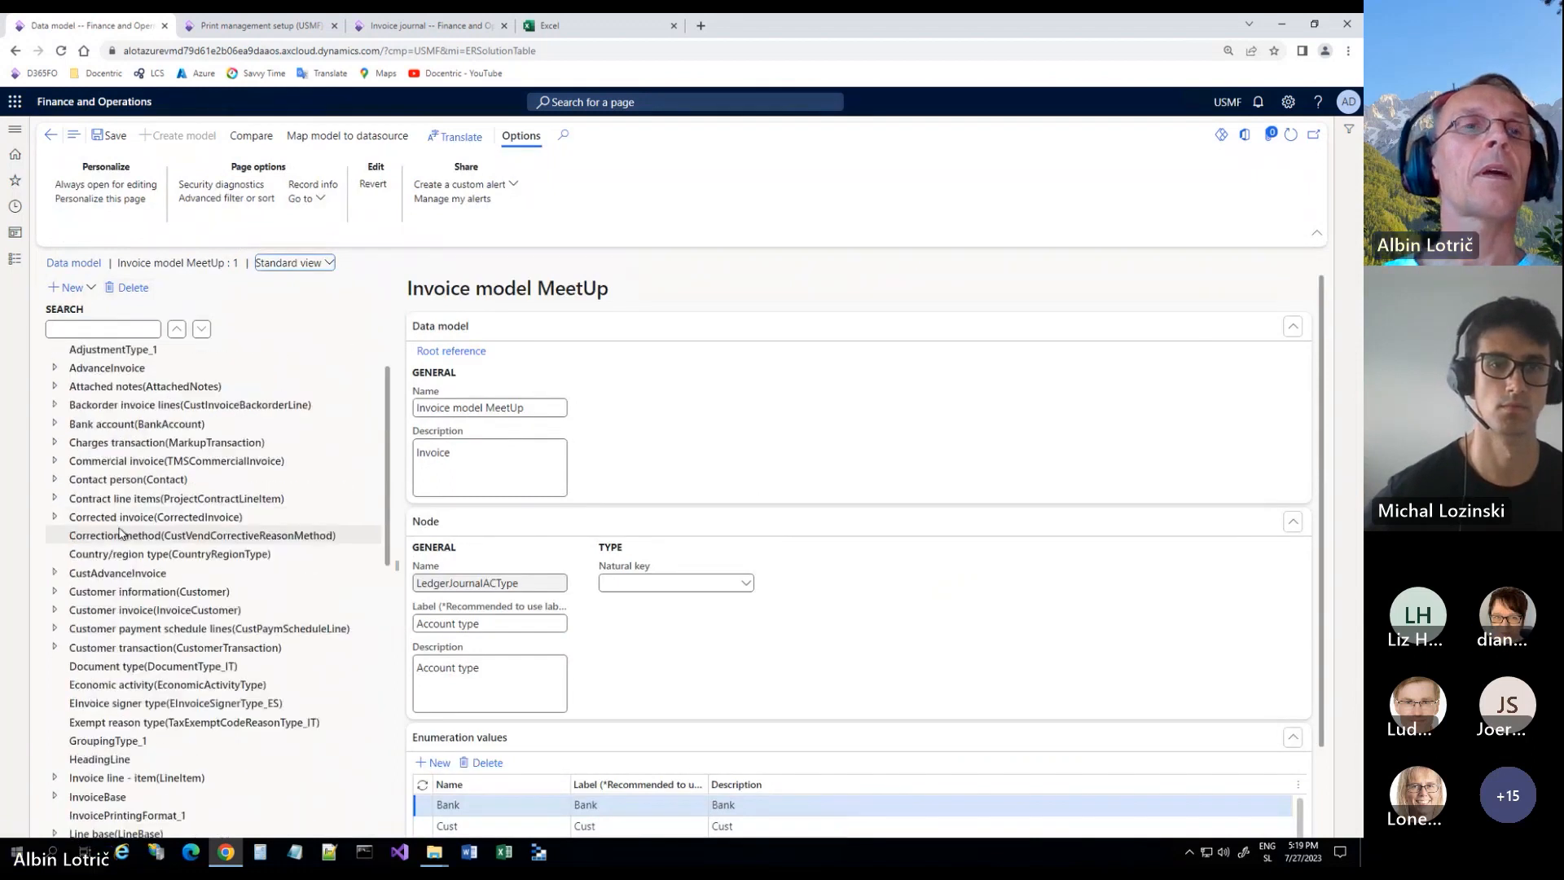
scroll(122, 533, down, 10)
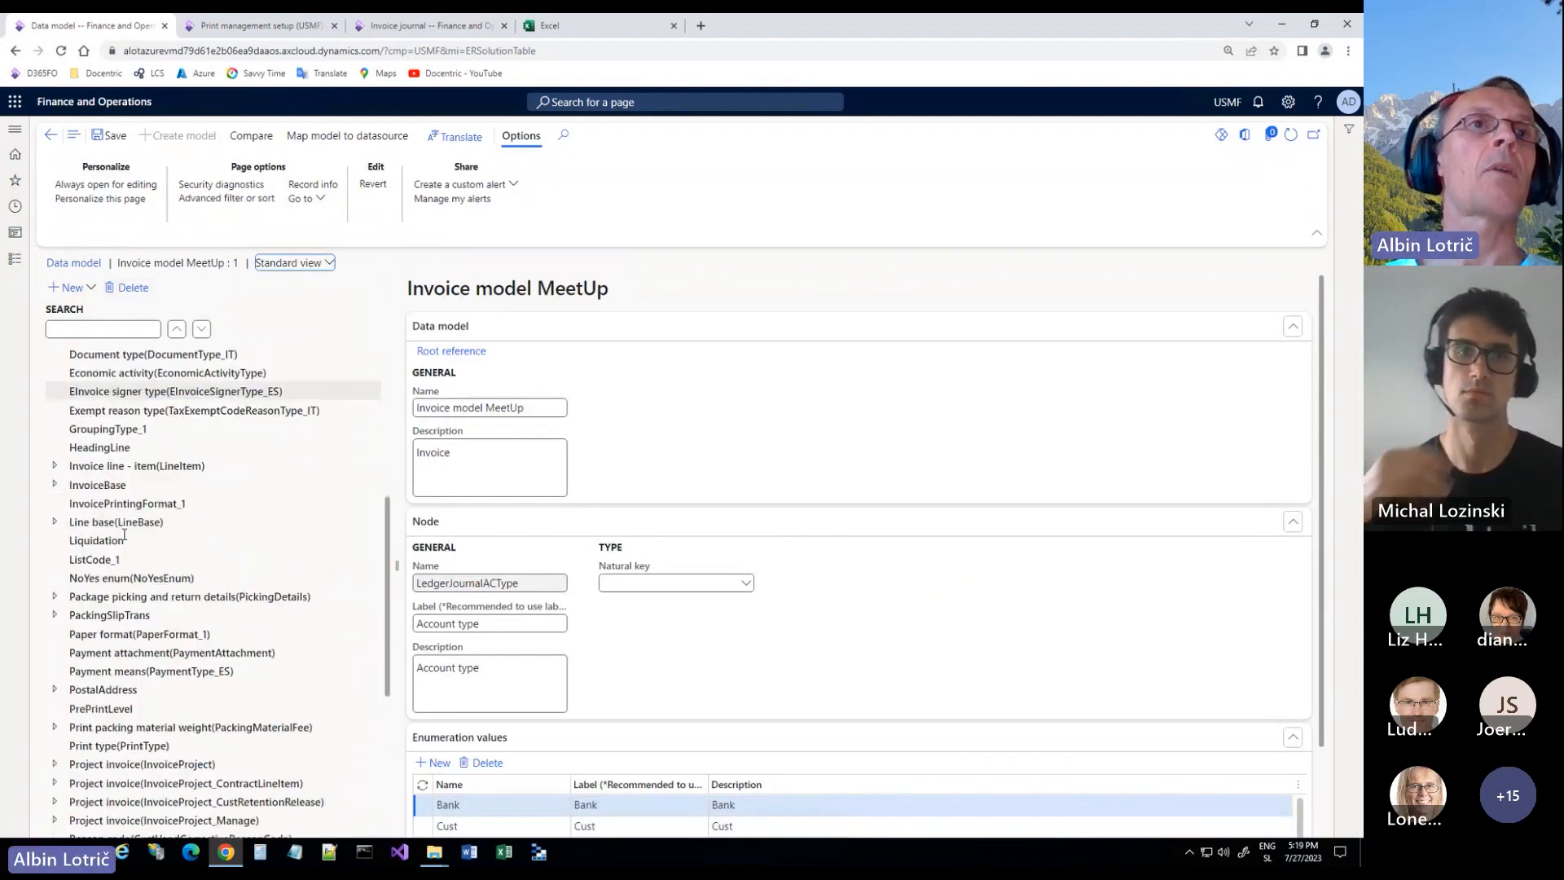
scroll(127, 538, up, 10)
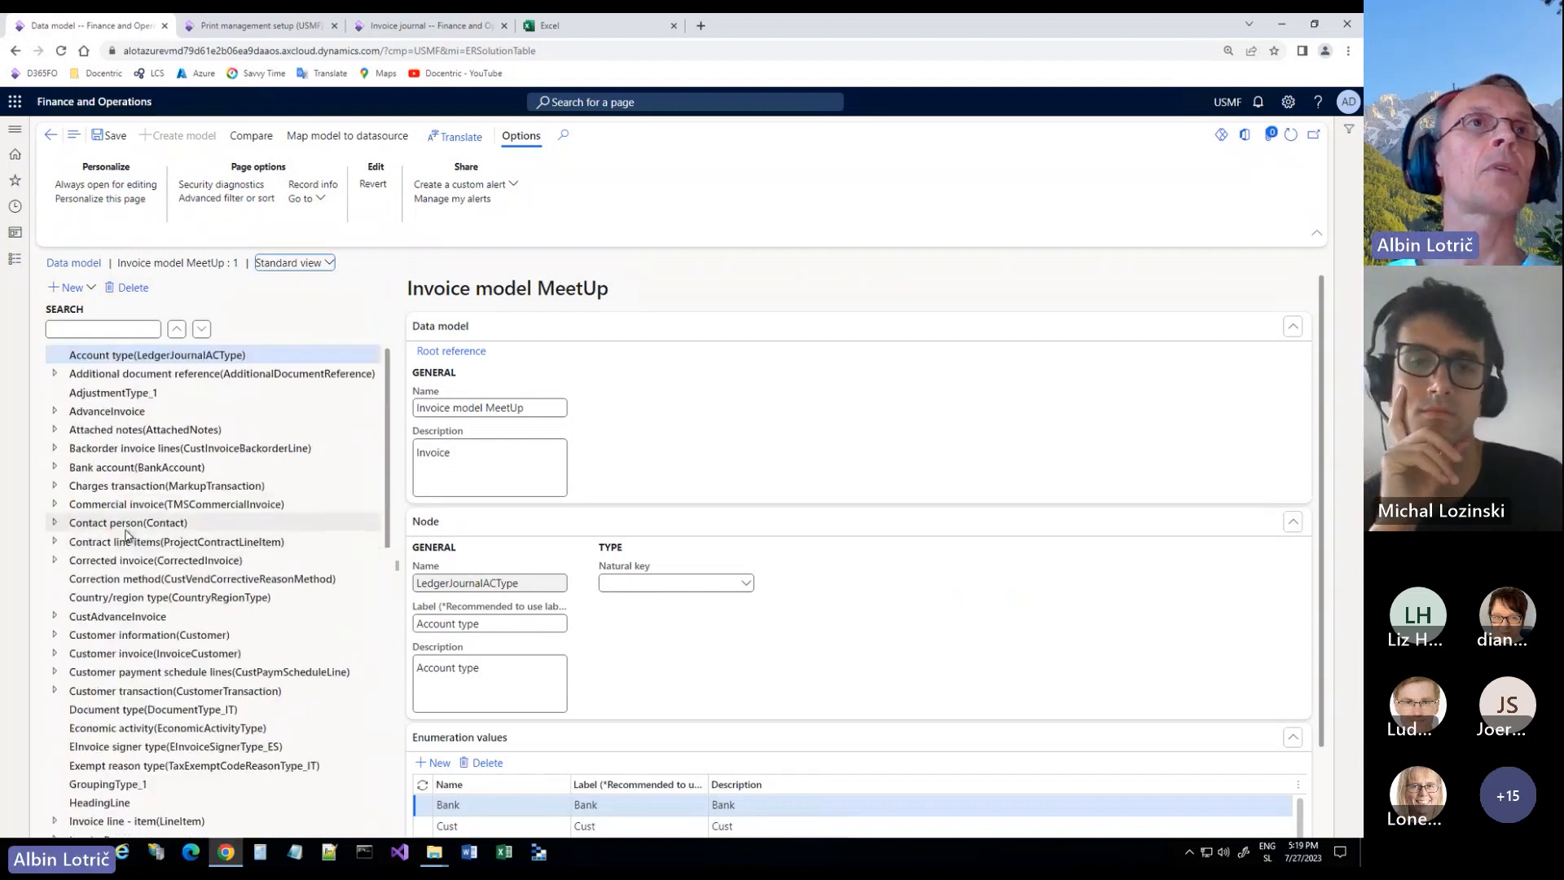
scroll(126, 535, down, 5)
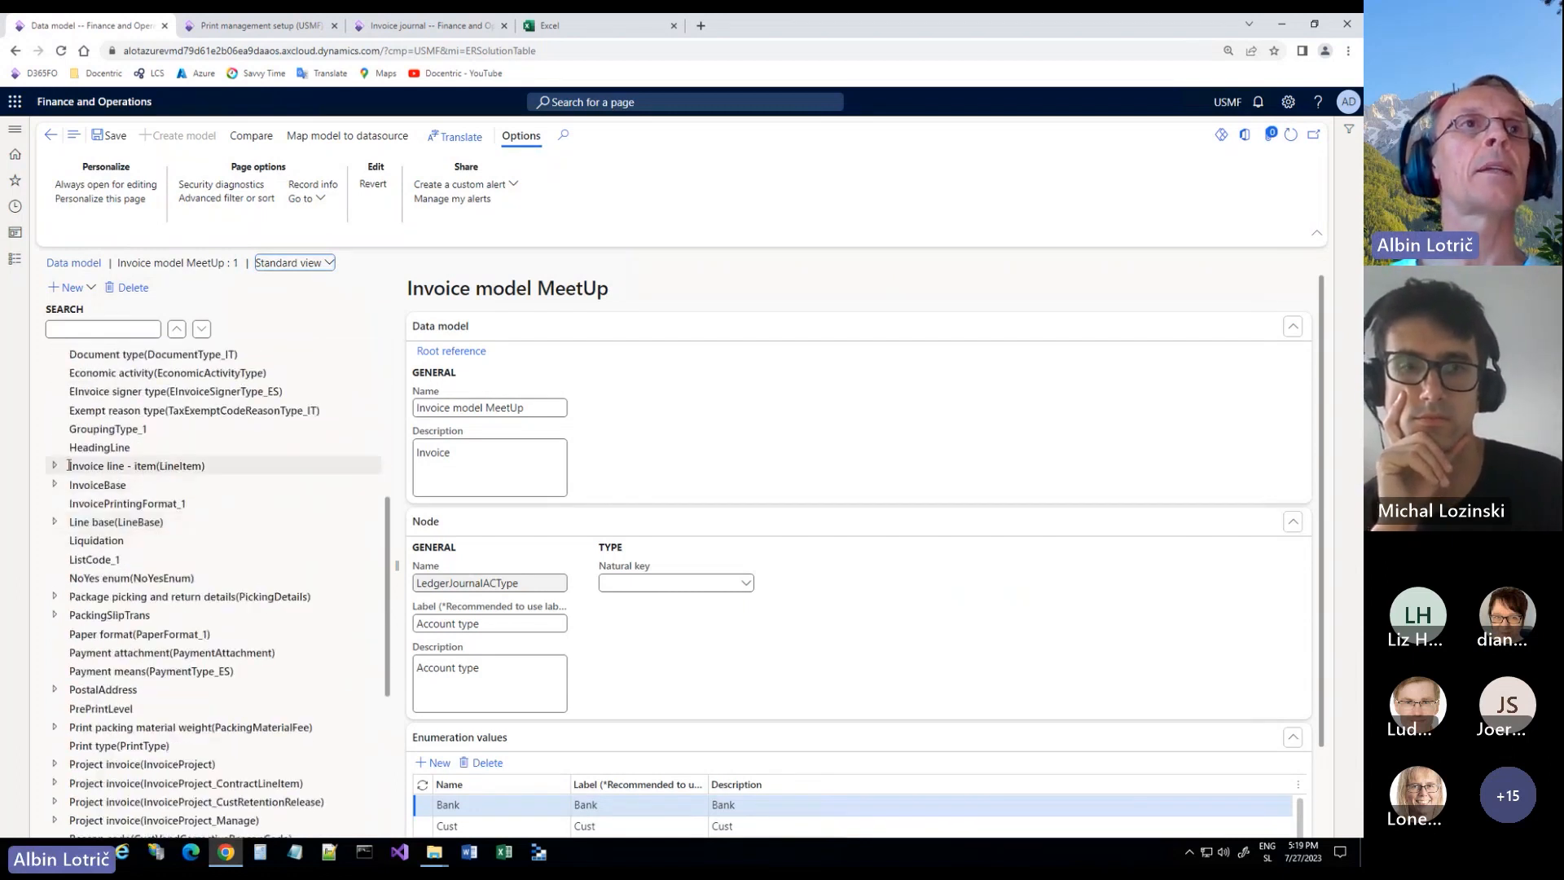
click(55, 466)
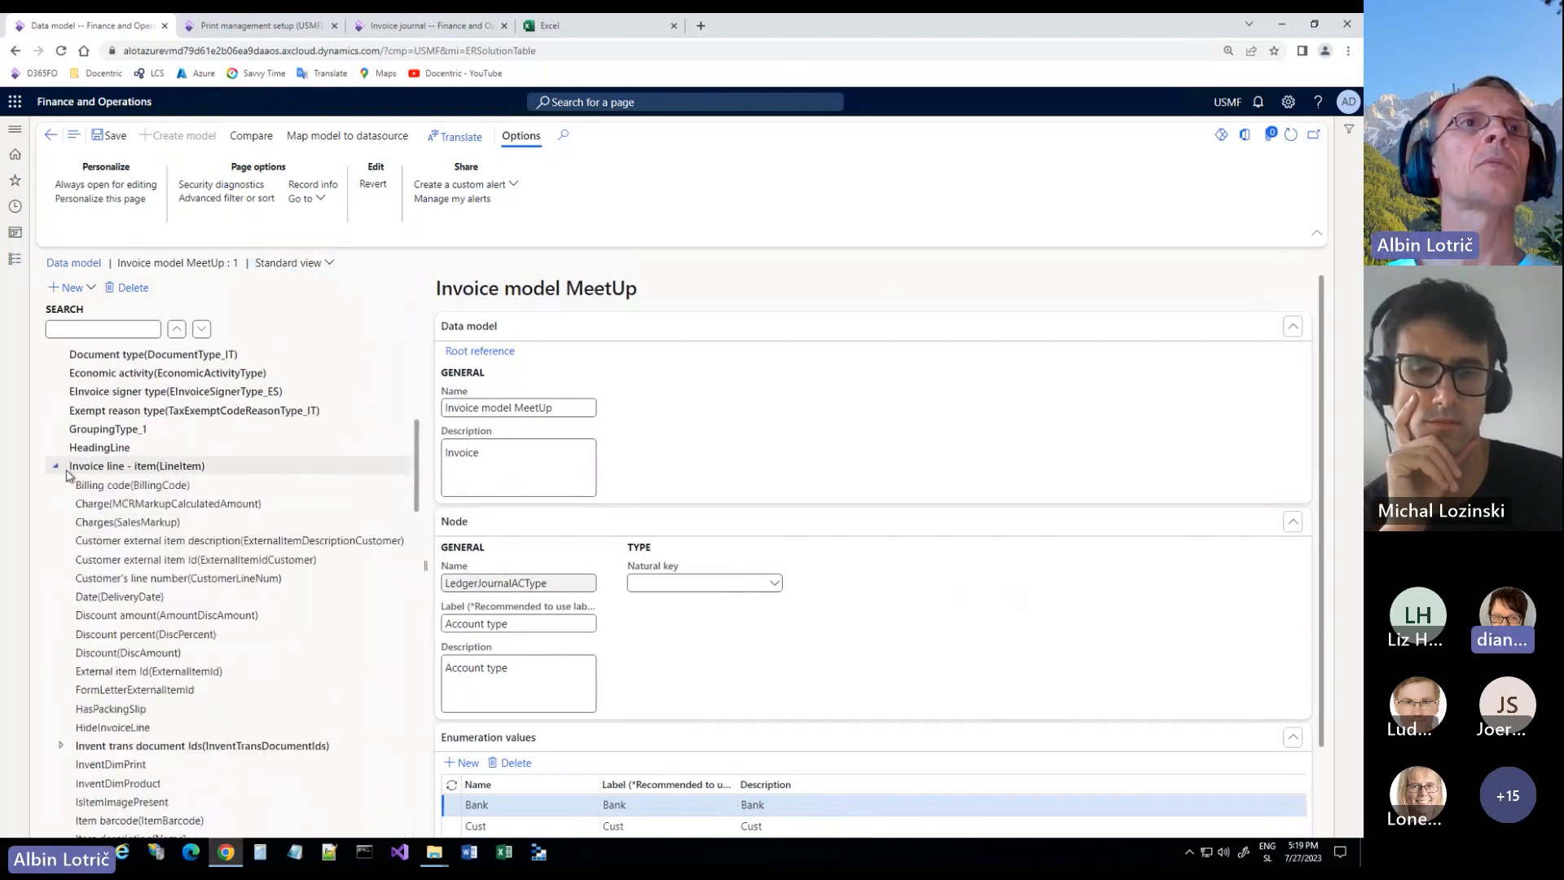
scroll(119, 506, down, 2)
scroll(120, 507, down, 4)
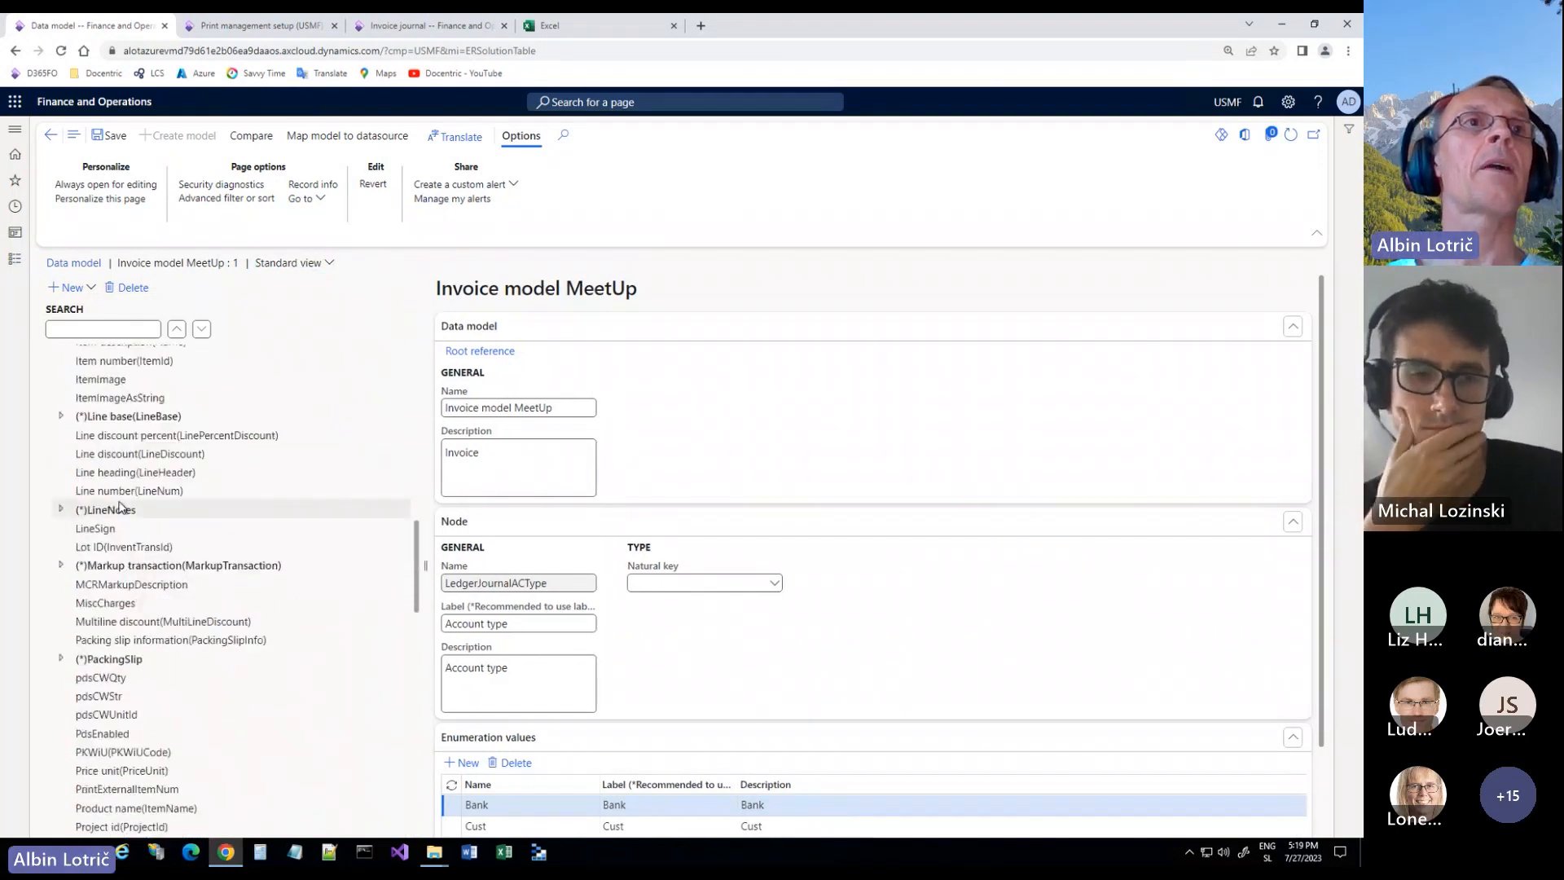
Step: Review the node types of ItemImage, ItemImageAsString and IsItemImagePresent in the invoice line item fields
scroll(119, 507, up, 2)
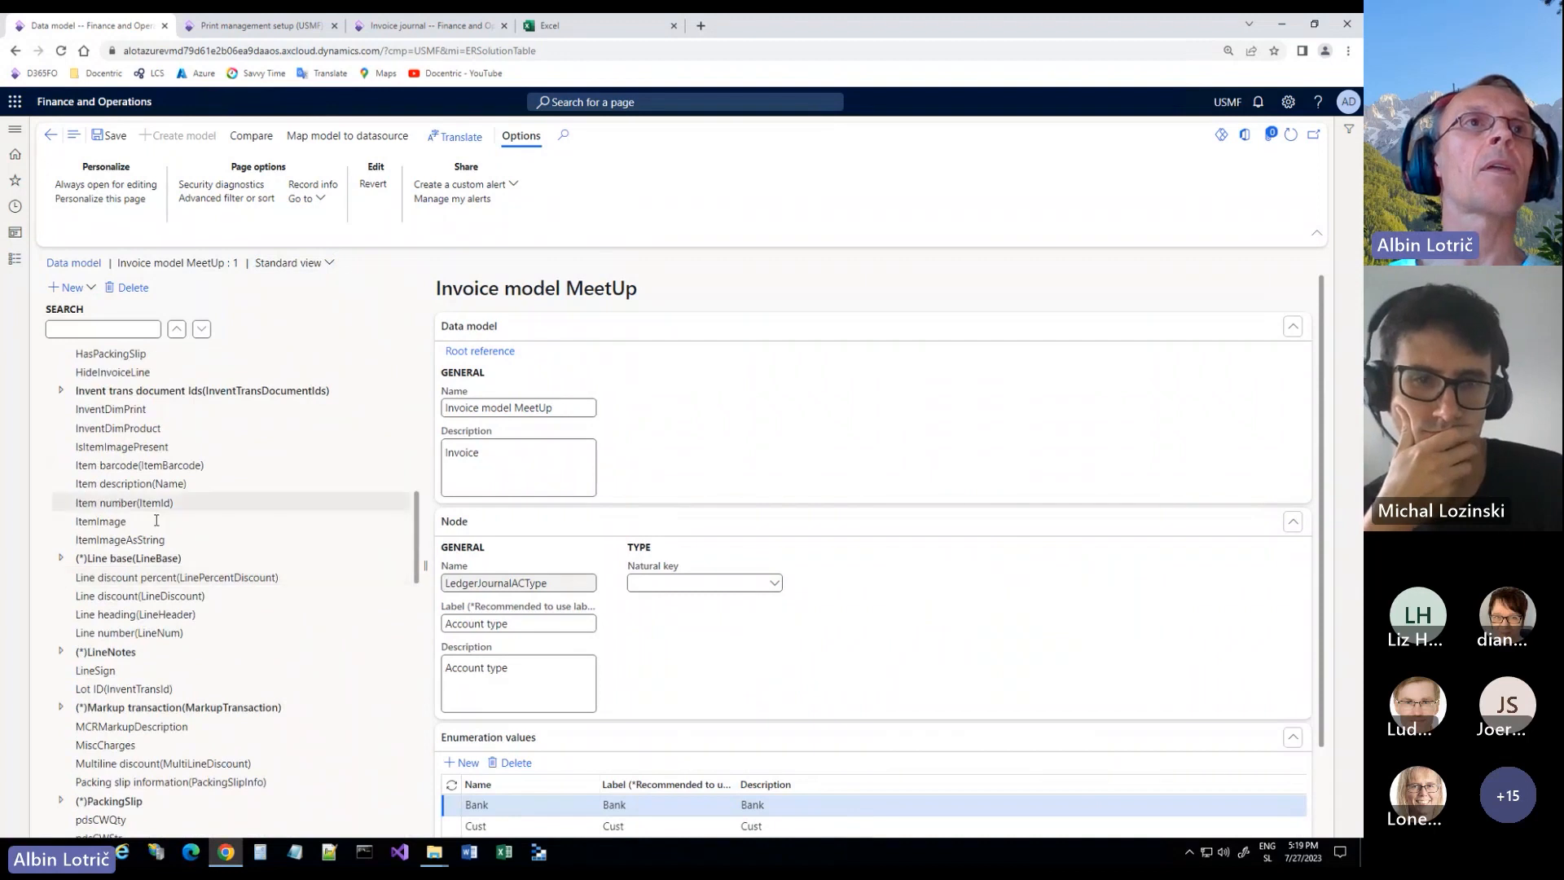
click(101, 521)
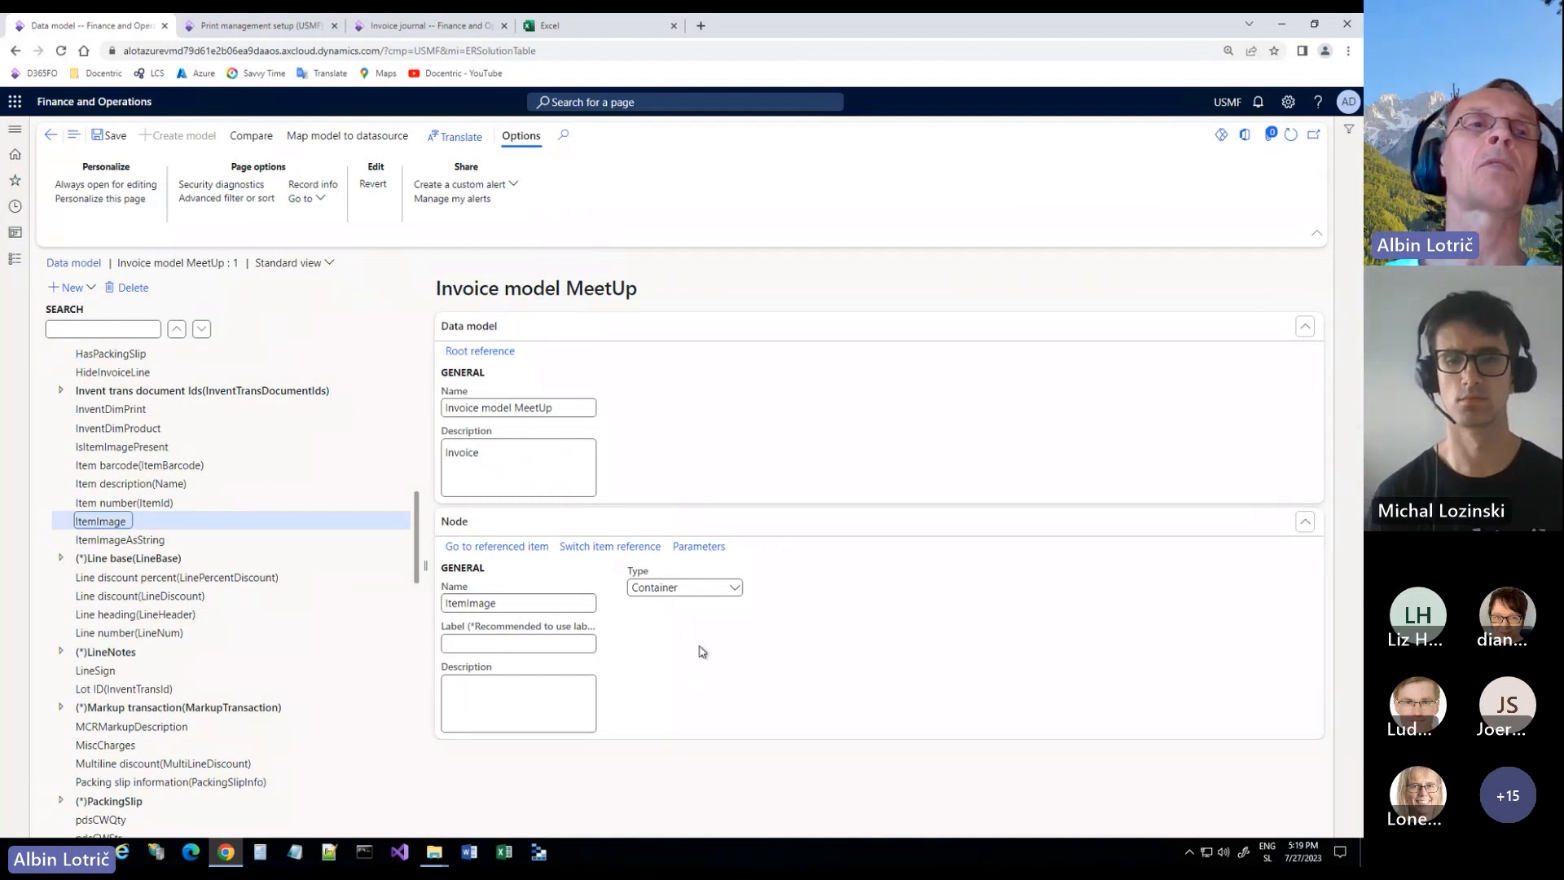
click(113, 539)
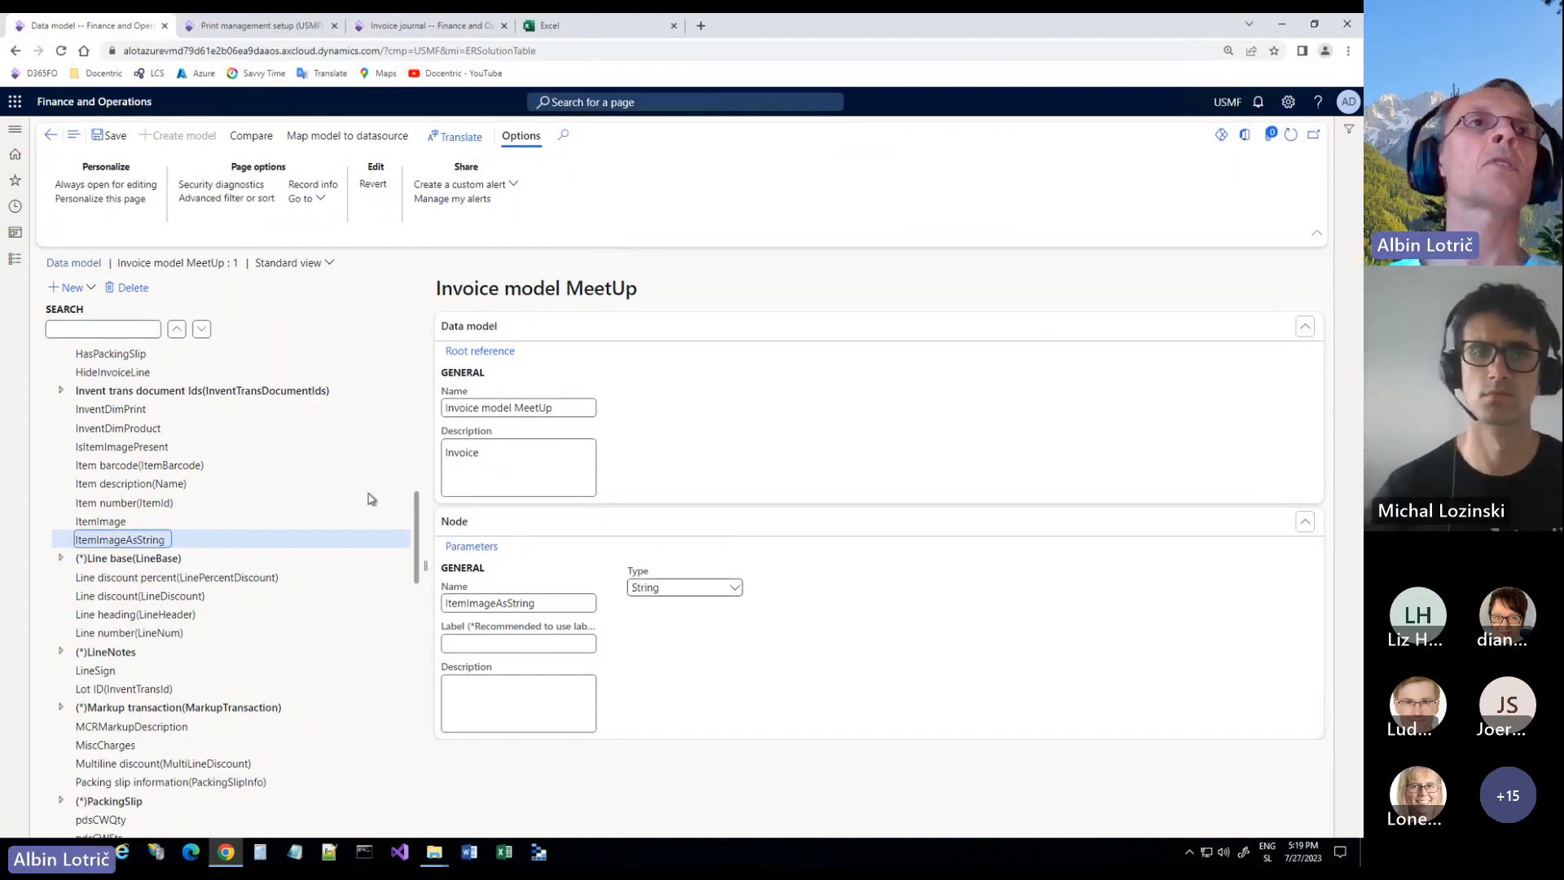
click(120, 448)
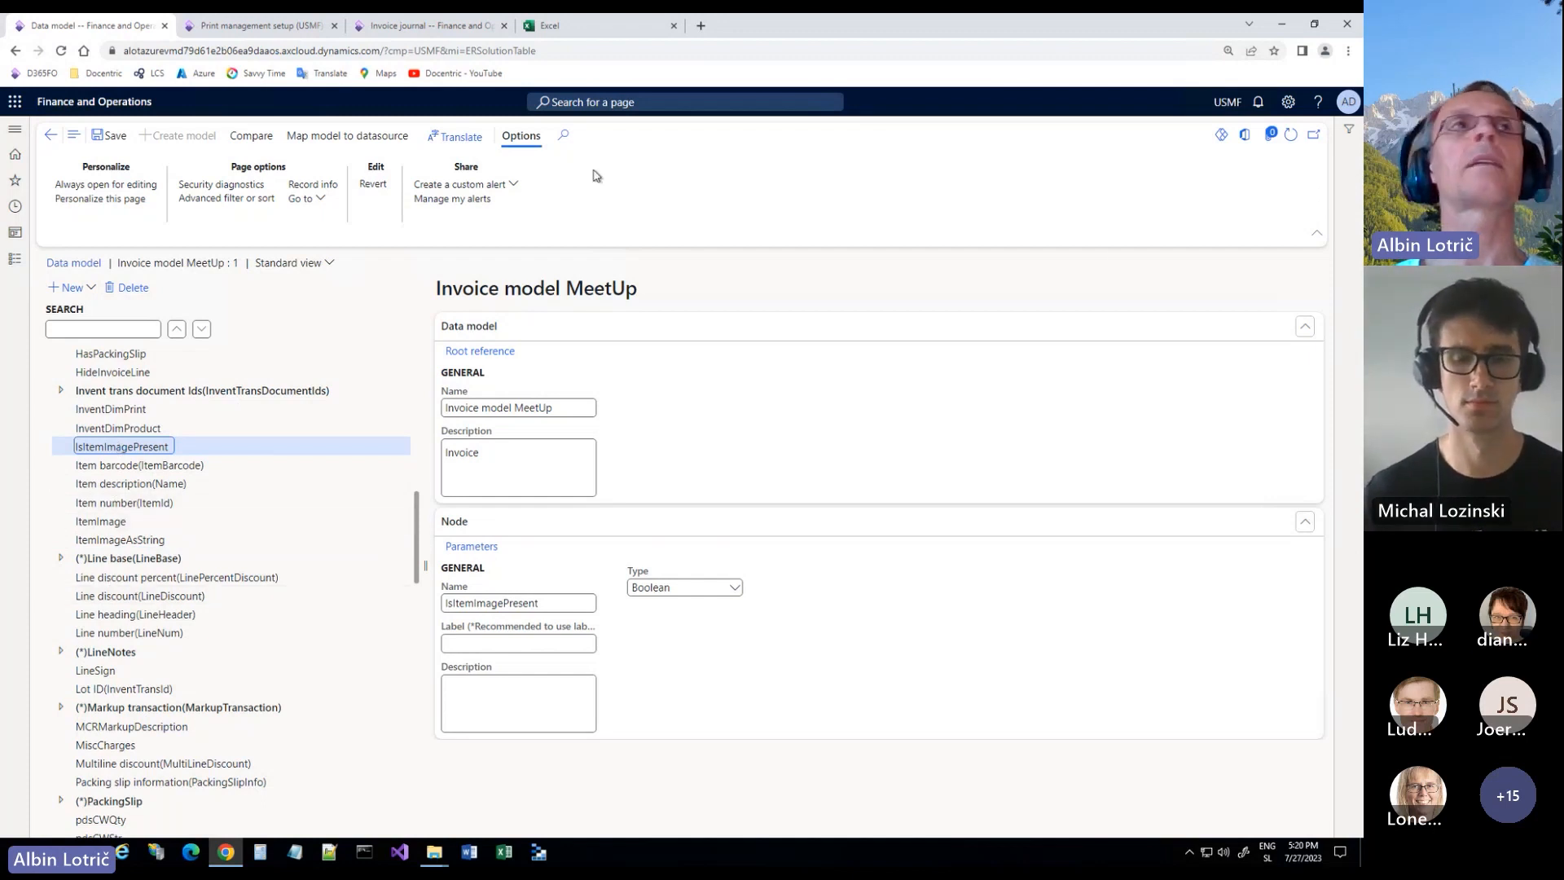
Step: Return to the configurations and open the SalesInvoice definition of Invoice model mapping MeetUp in the mapping designer
click(51, 140)
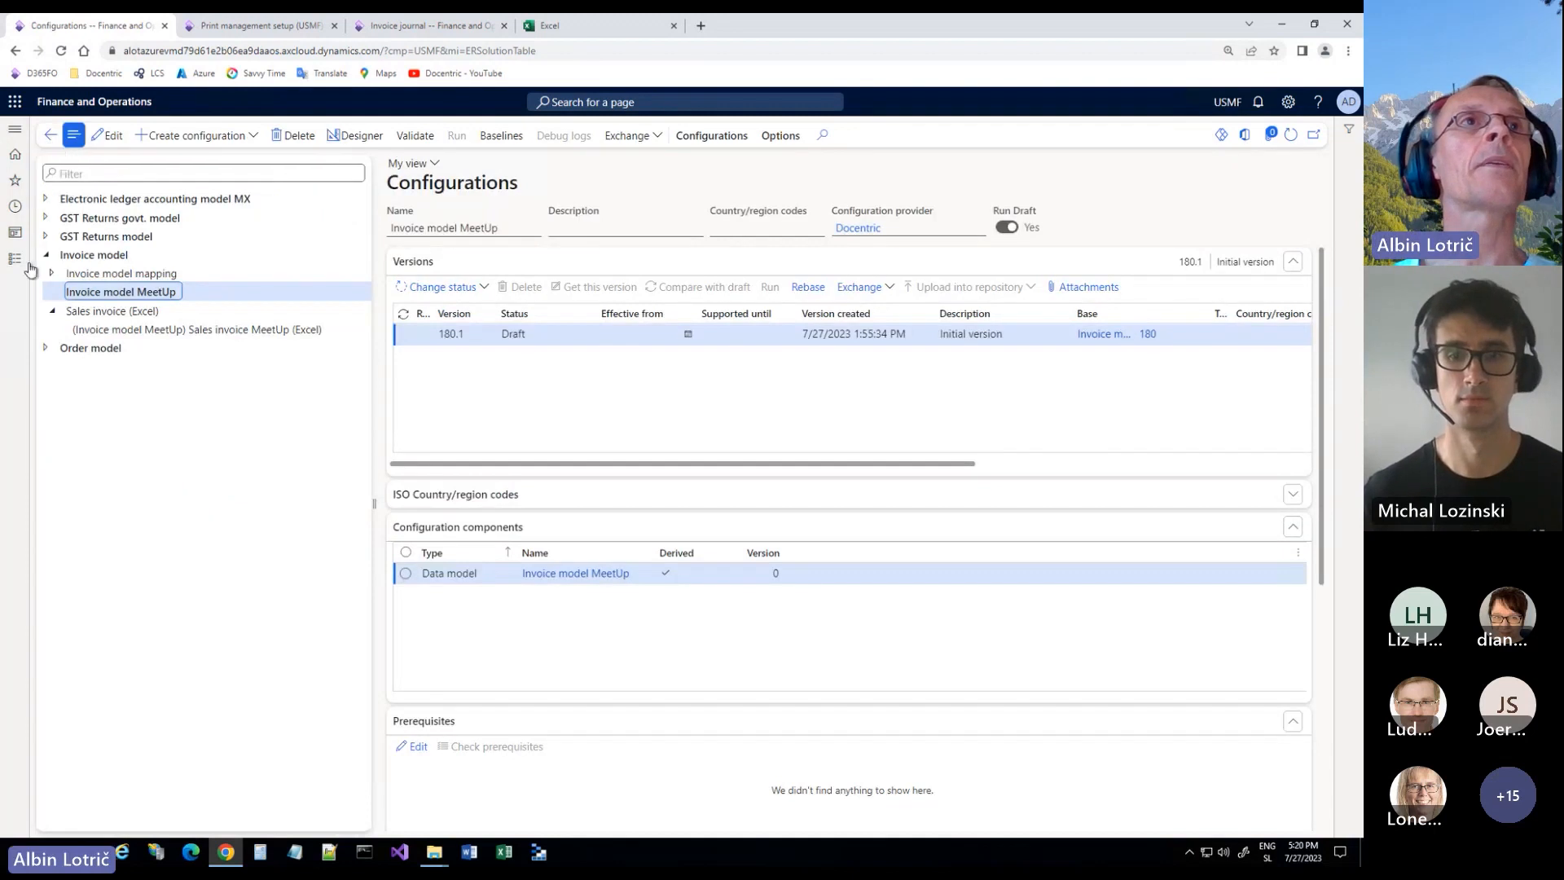
click(103, 272)
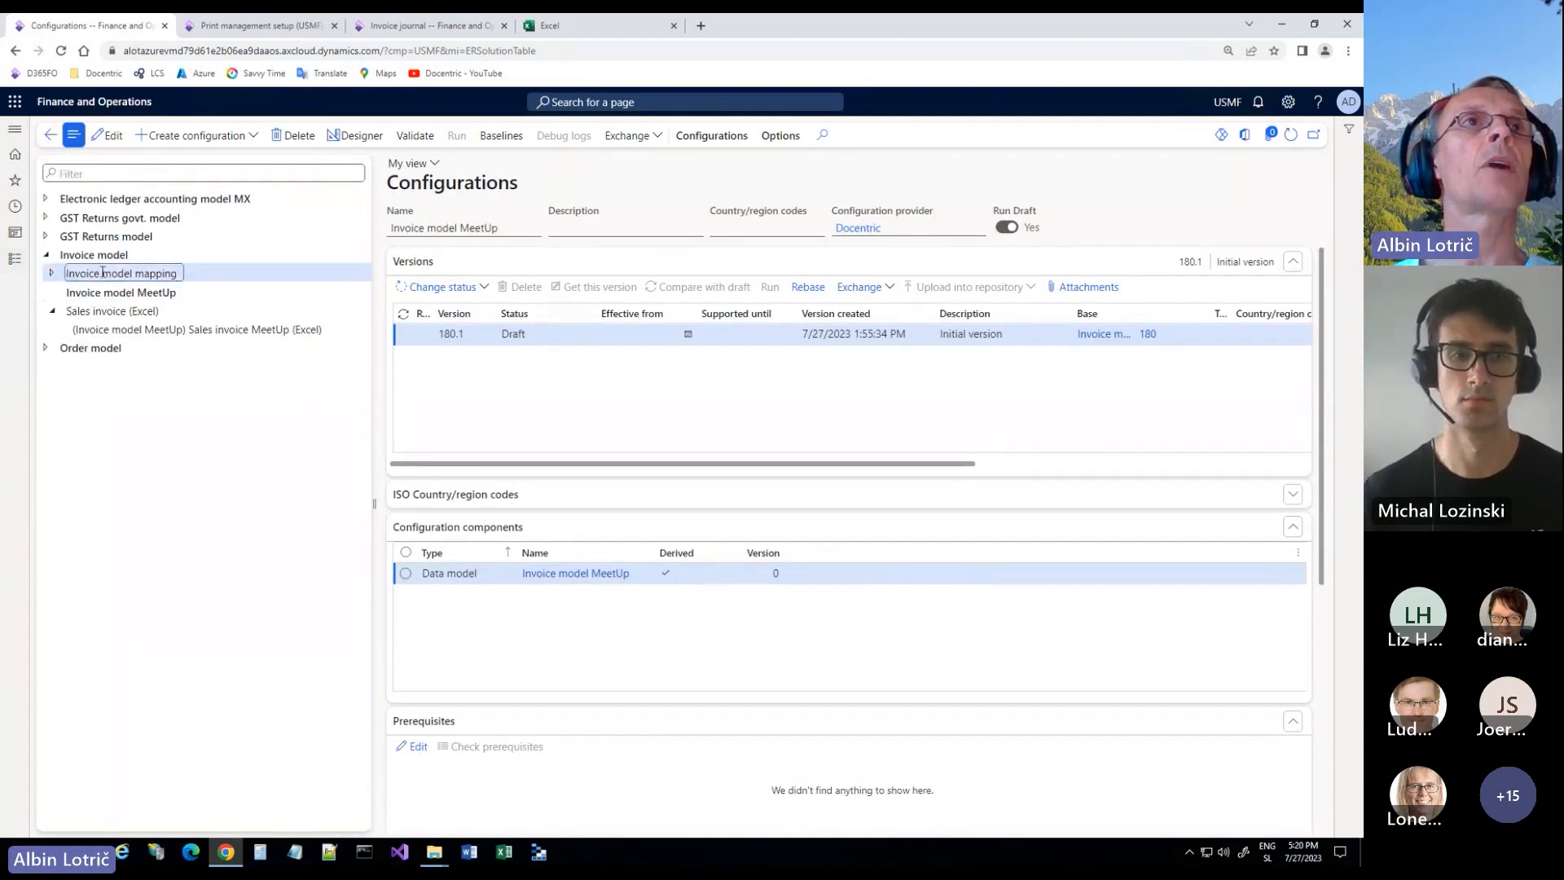
click(51, 275)
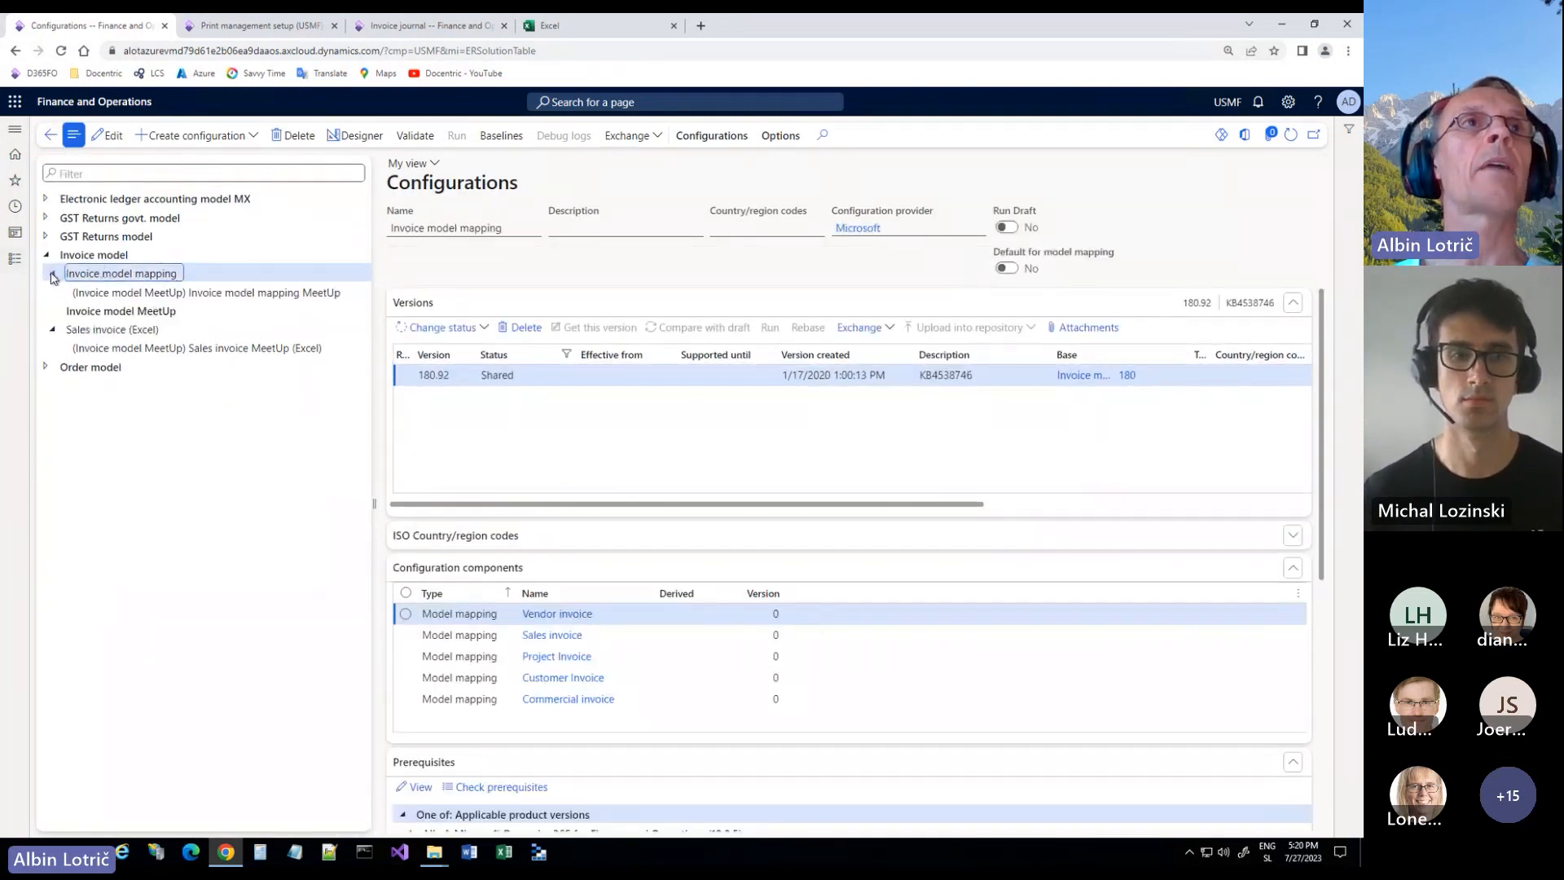
click(139, 291)
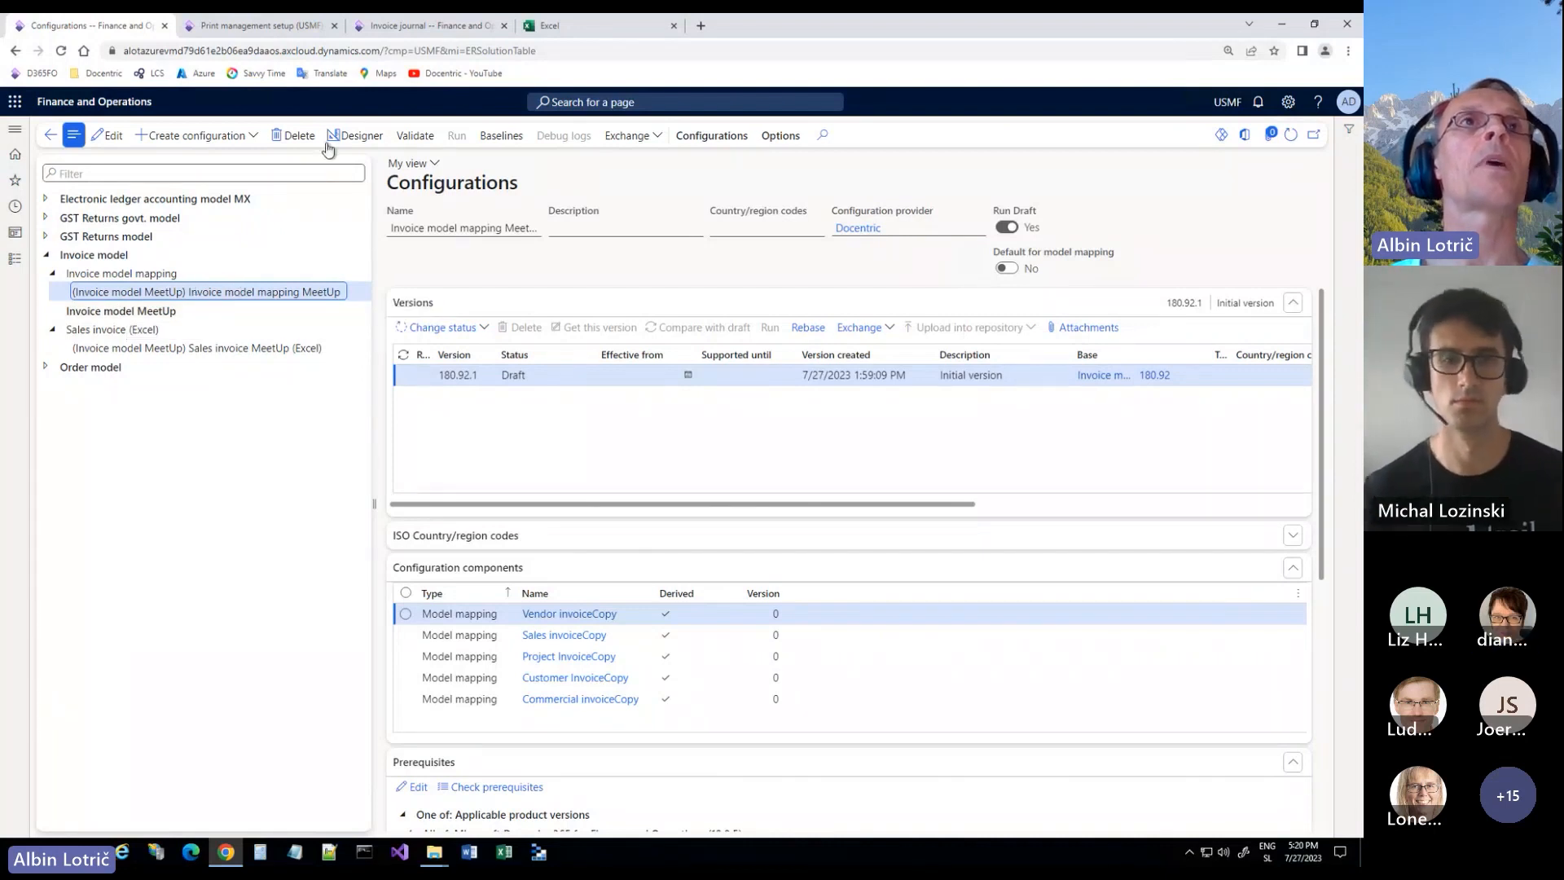
click(358, 136)
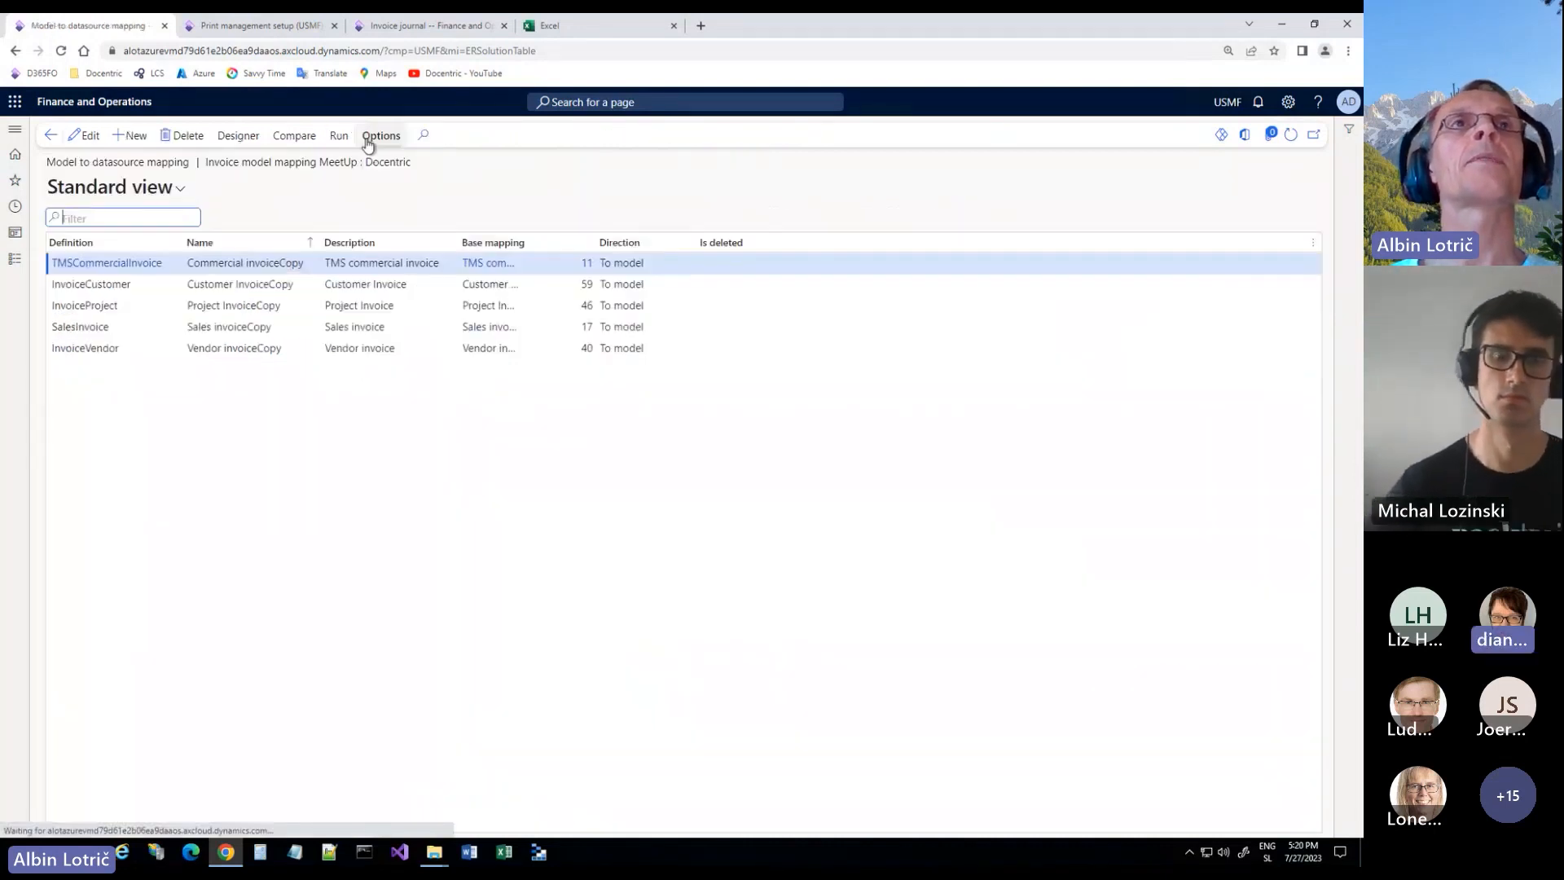
click(78, 329)
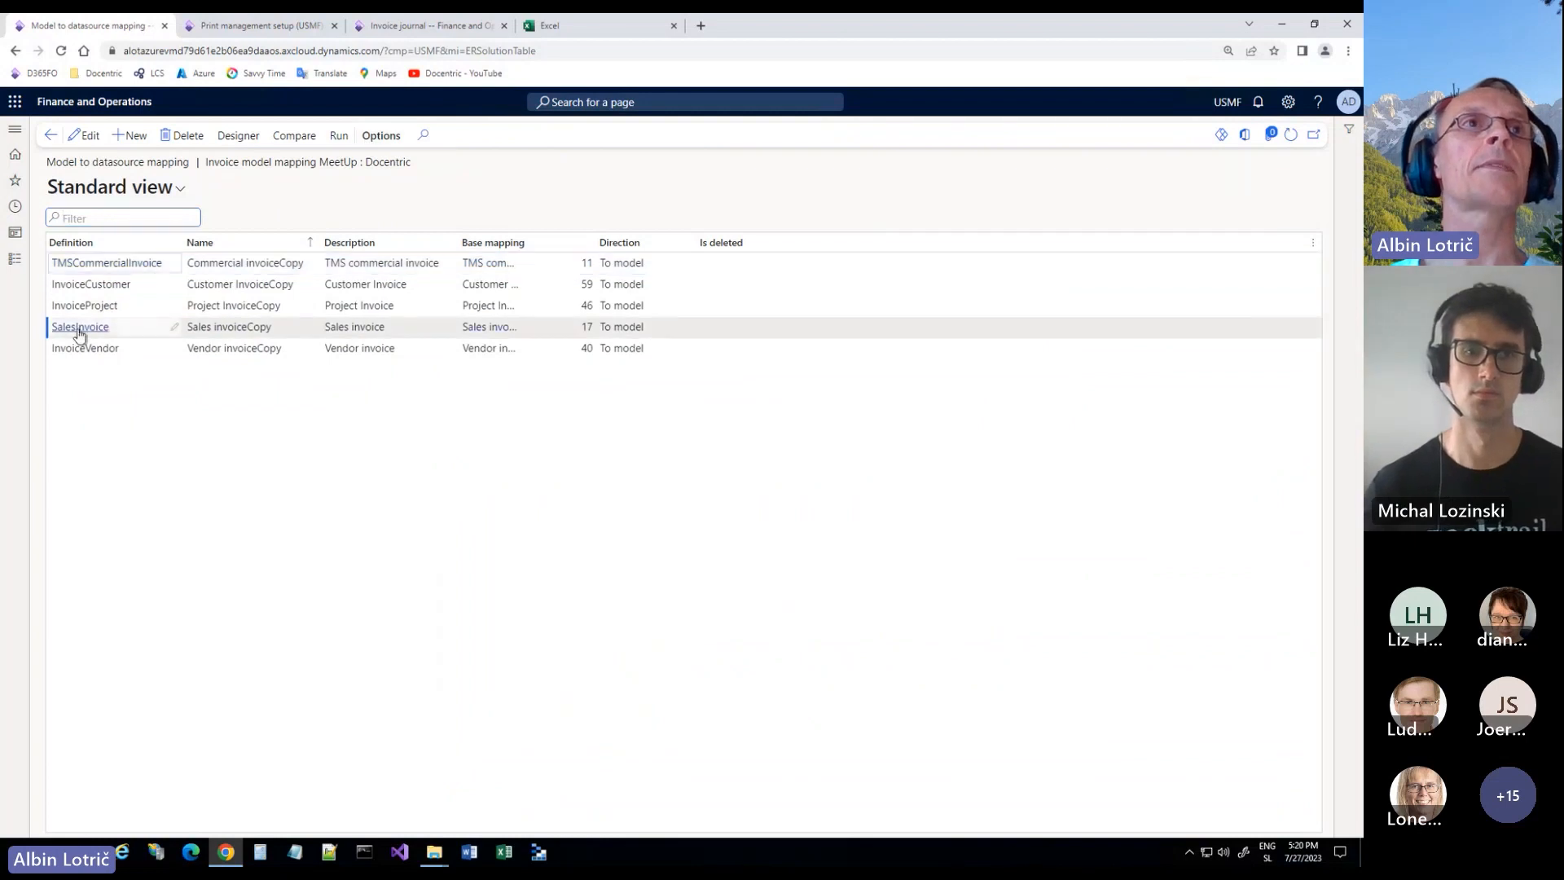
click(239, 140)
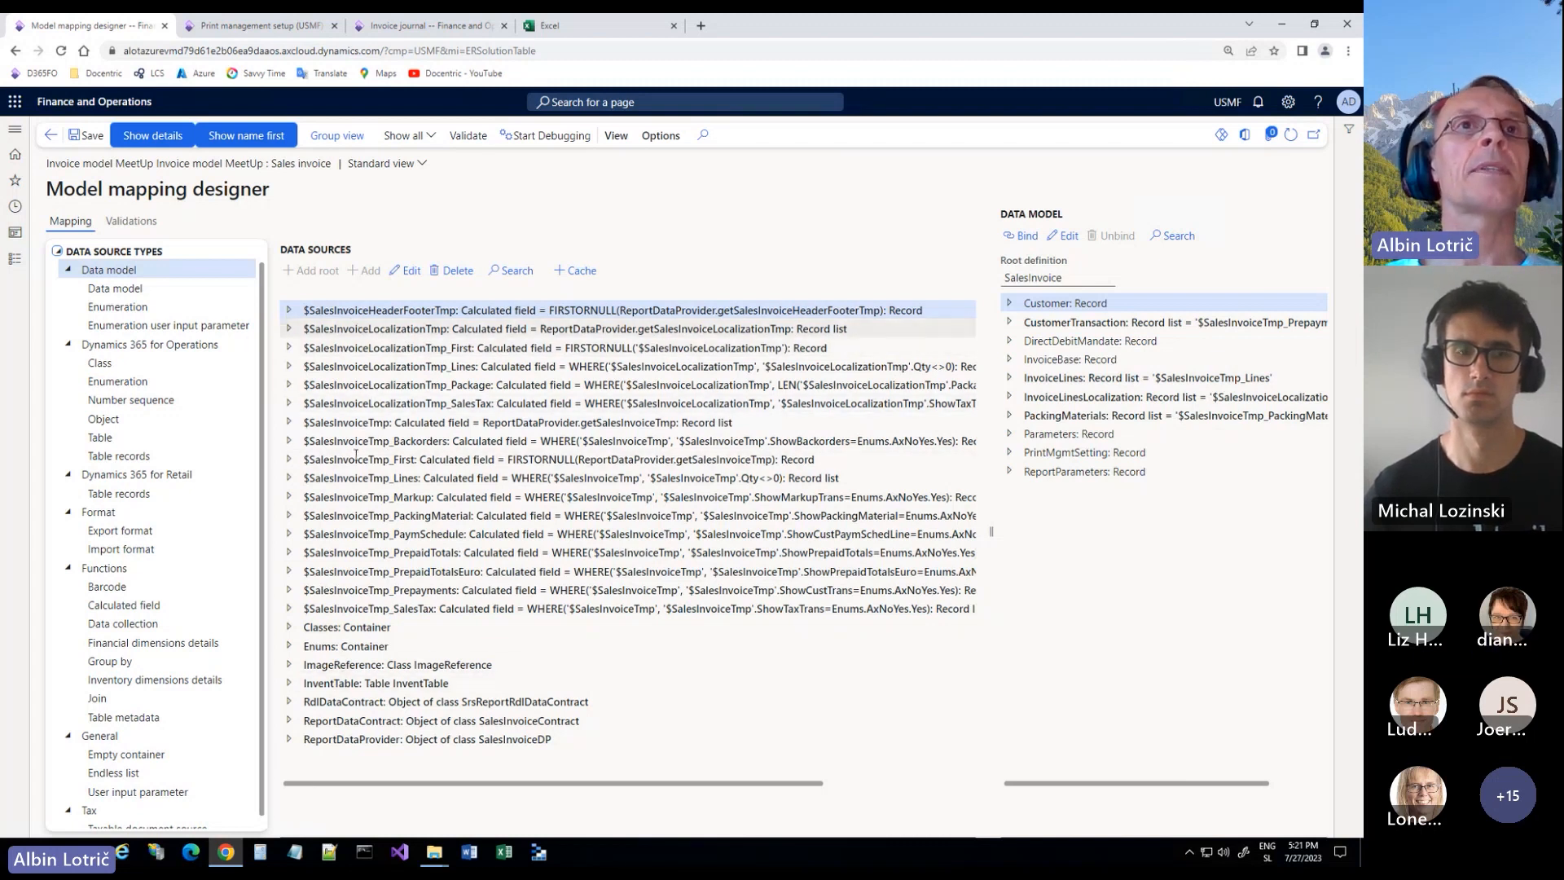
Step: Examine the root data sources $SalesInvoiceHeaderFooterTmp, InventTable and ImageReference of the sales invoice mapping
click(322, 310)
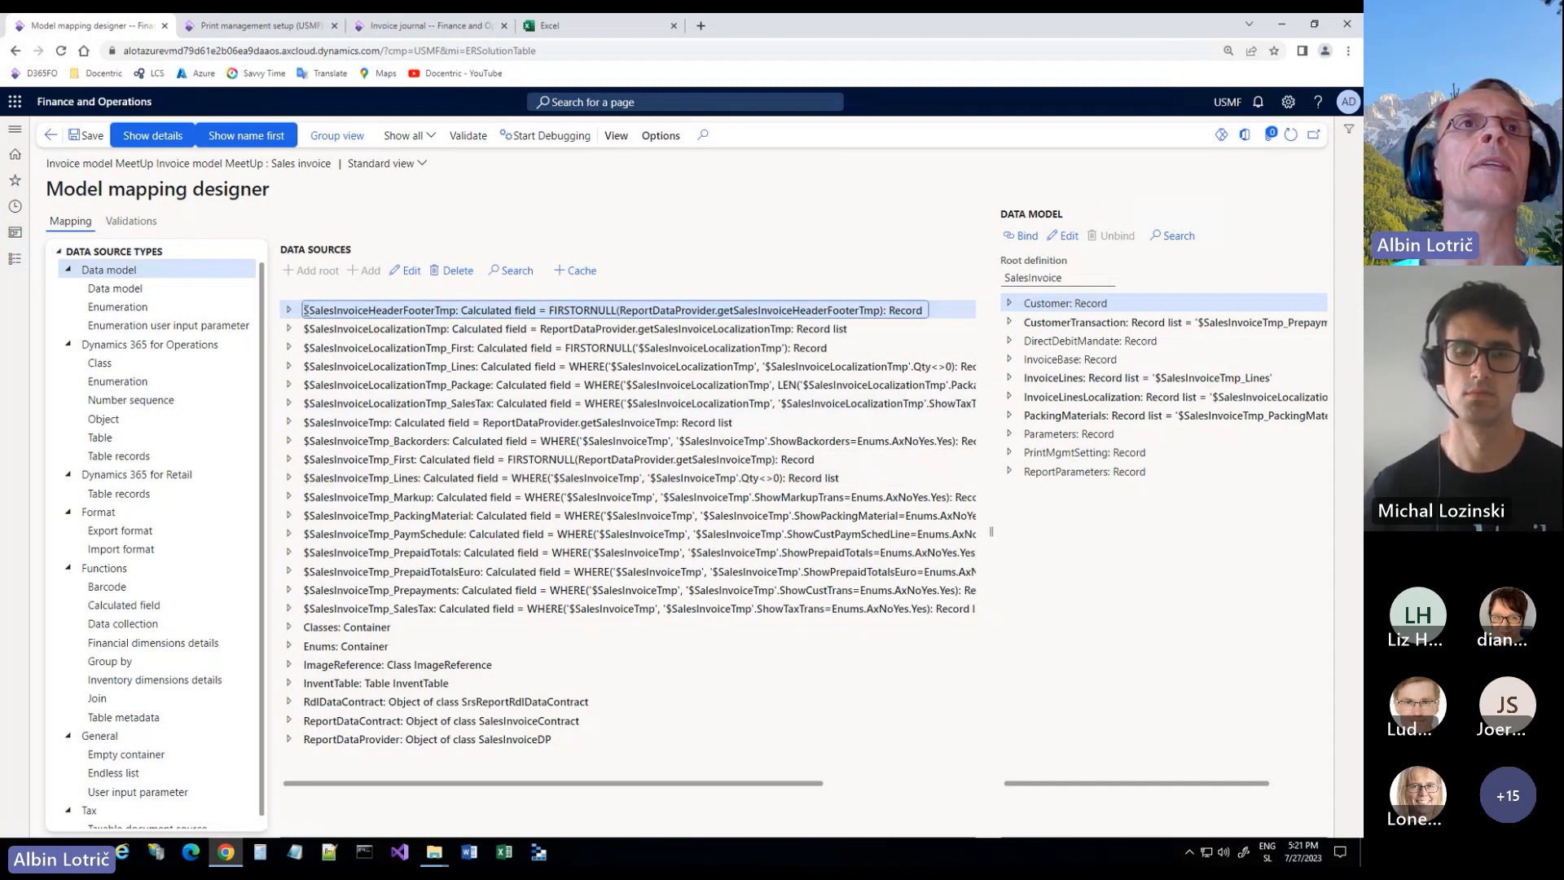
drag(305, 310, 457, 310)
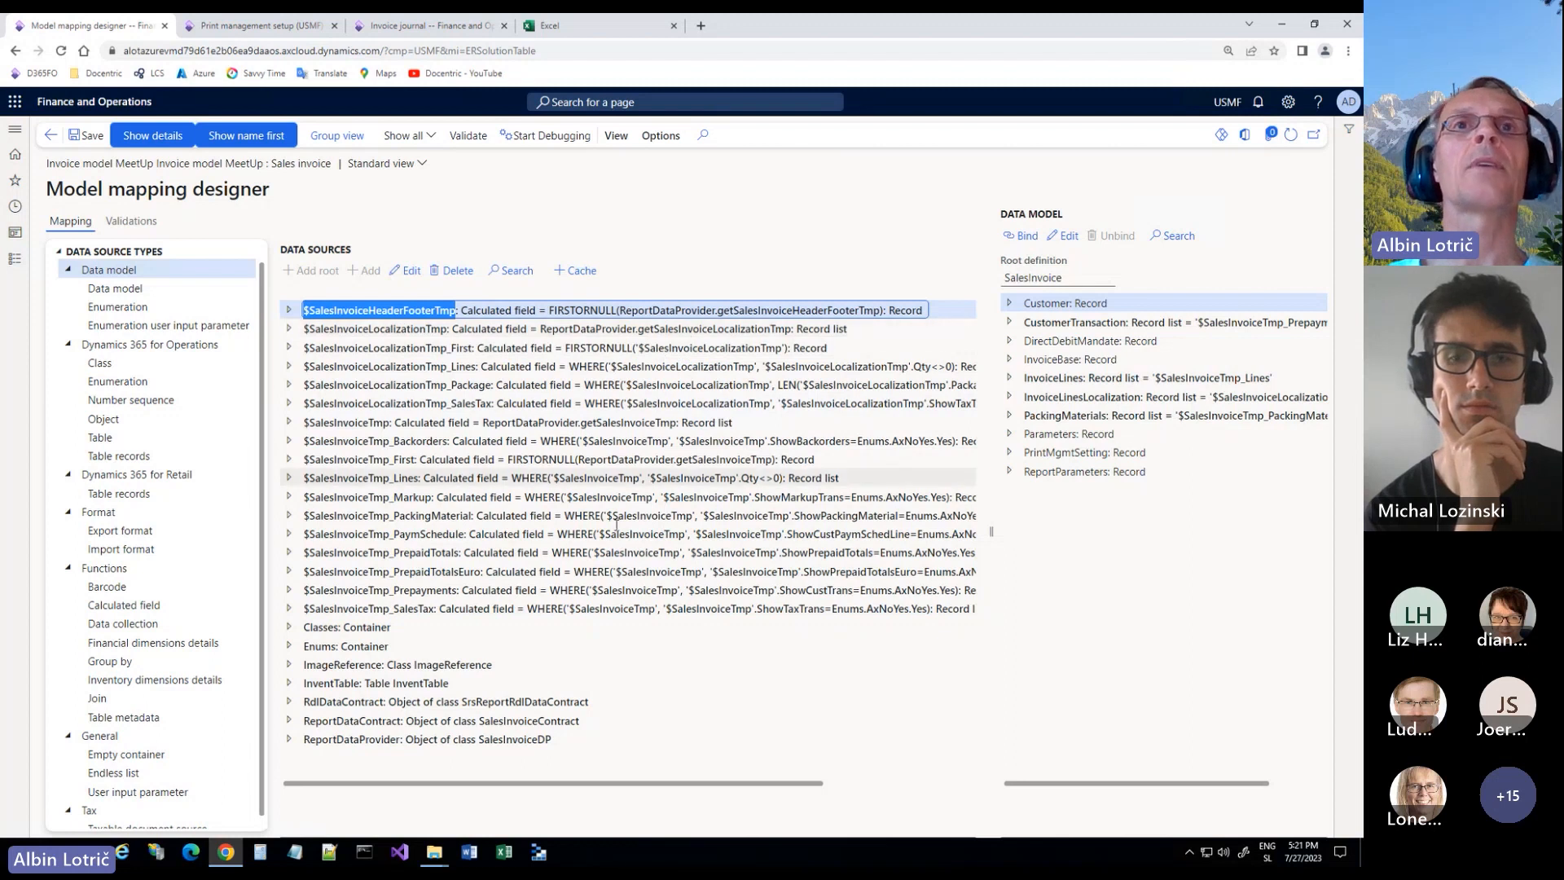
click(344, 683)
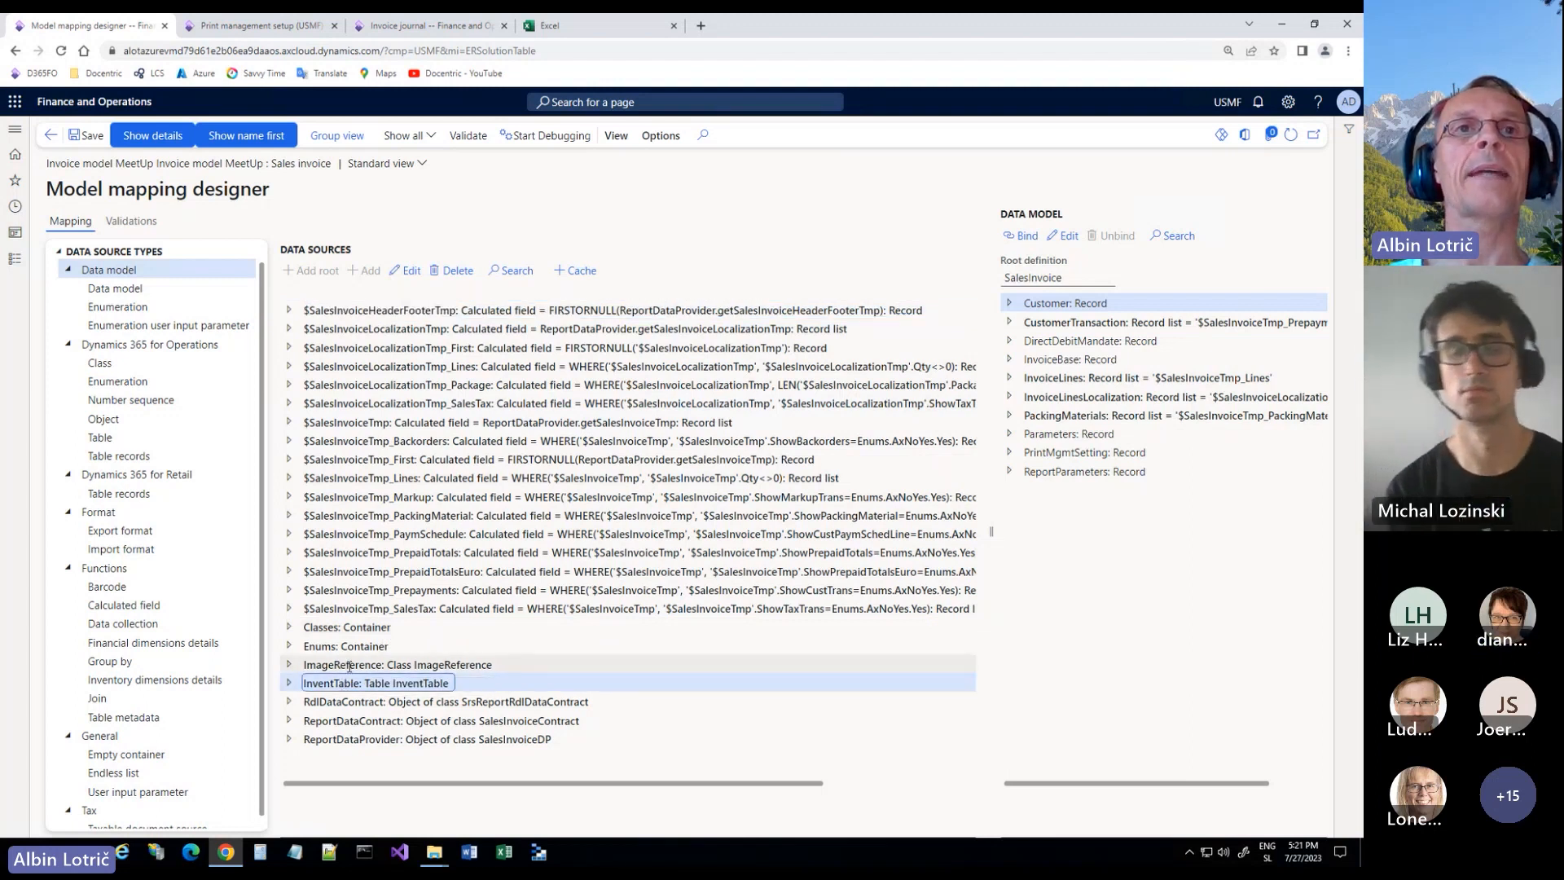
click(346, 669)
click(341, 684)
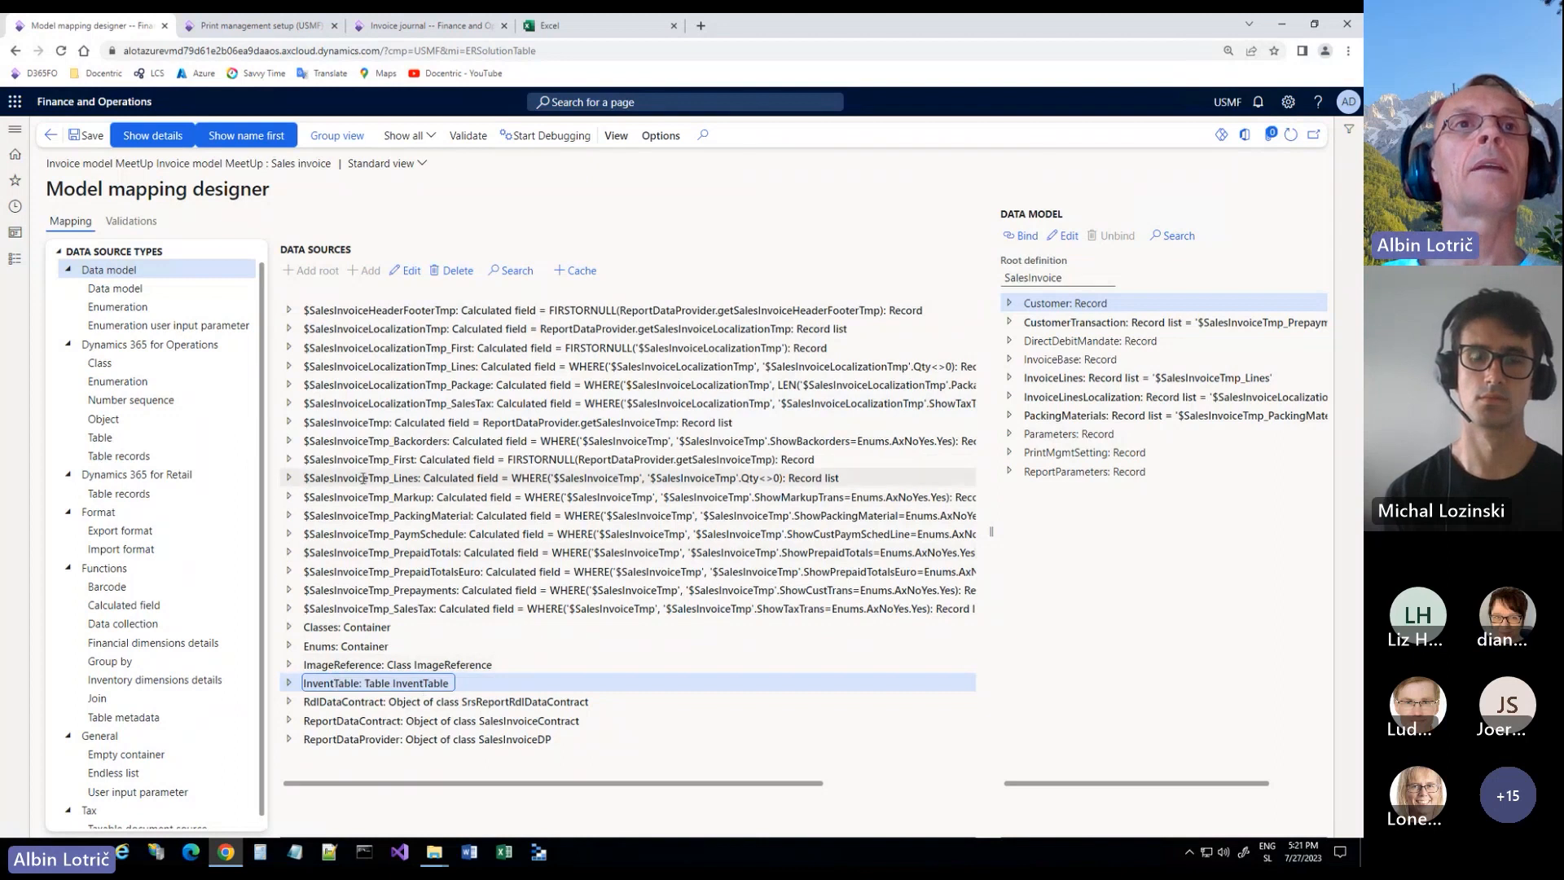
Step: Expand $SalesInvoiceTmp_Lines and view the properties of its $ImageReference calculated field, closing them without changes
click(289, 480)
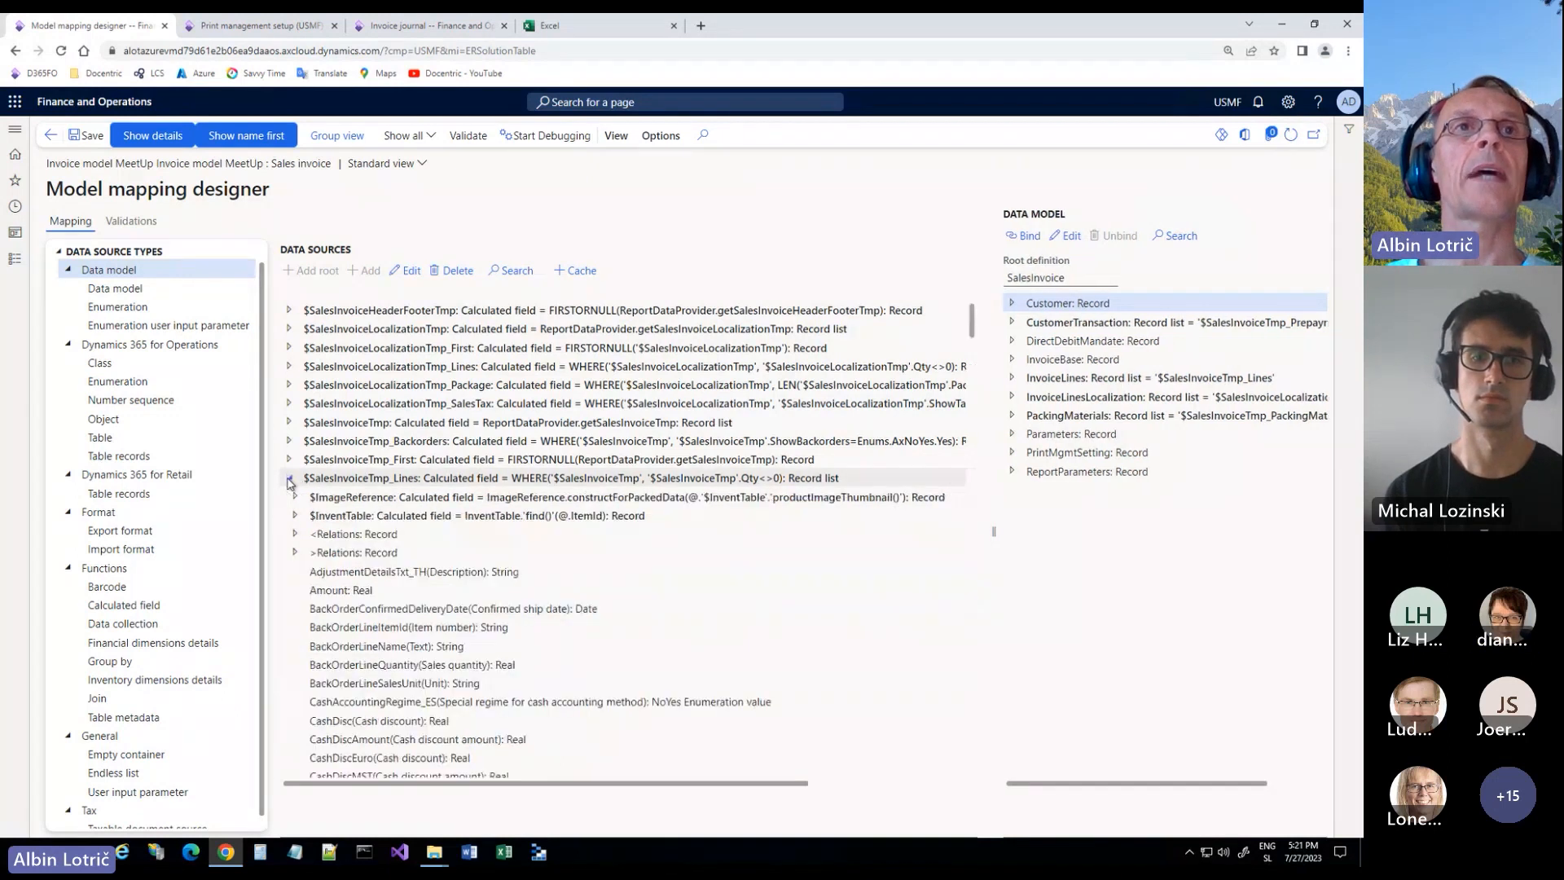
click(357, 498)
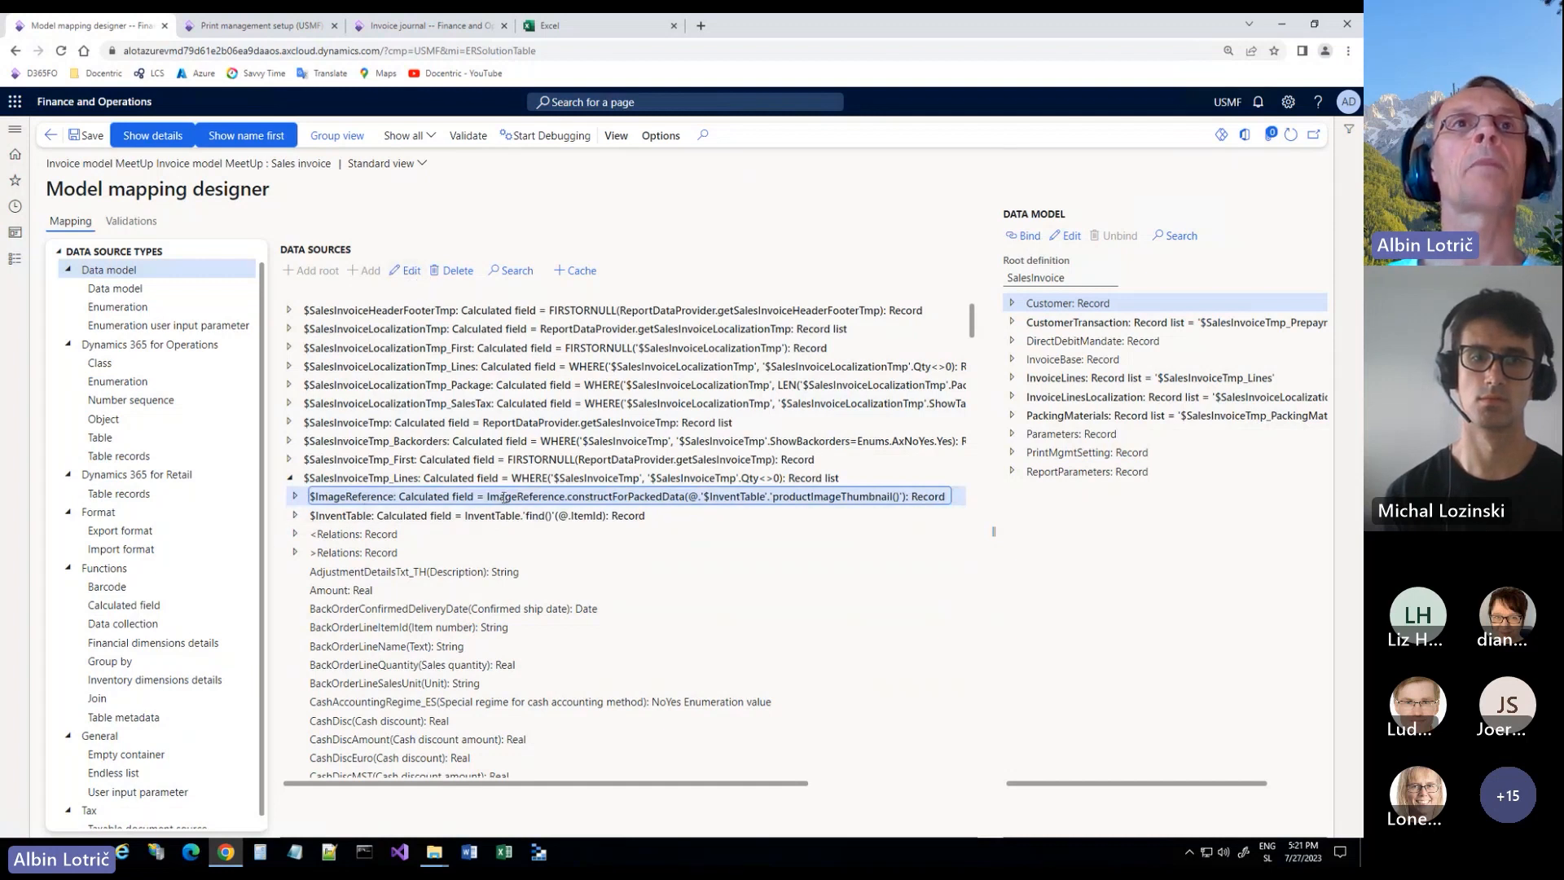
click(405, 271)
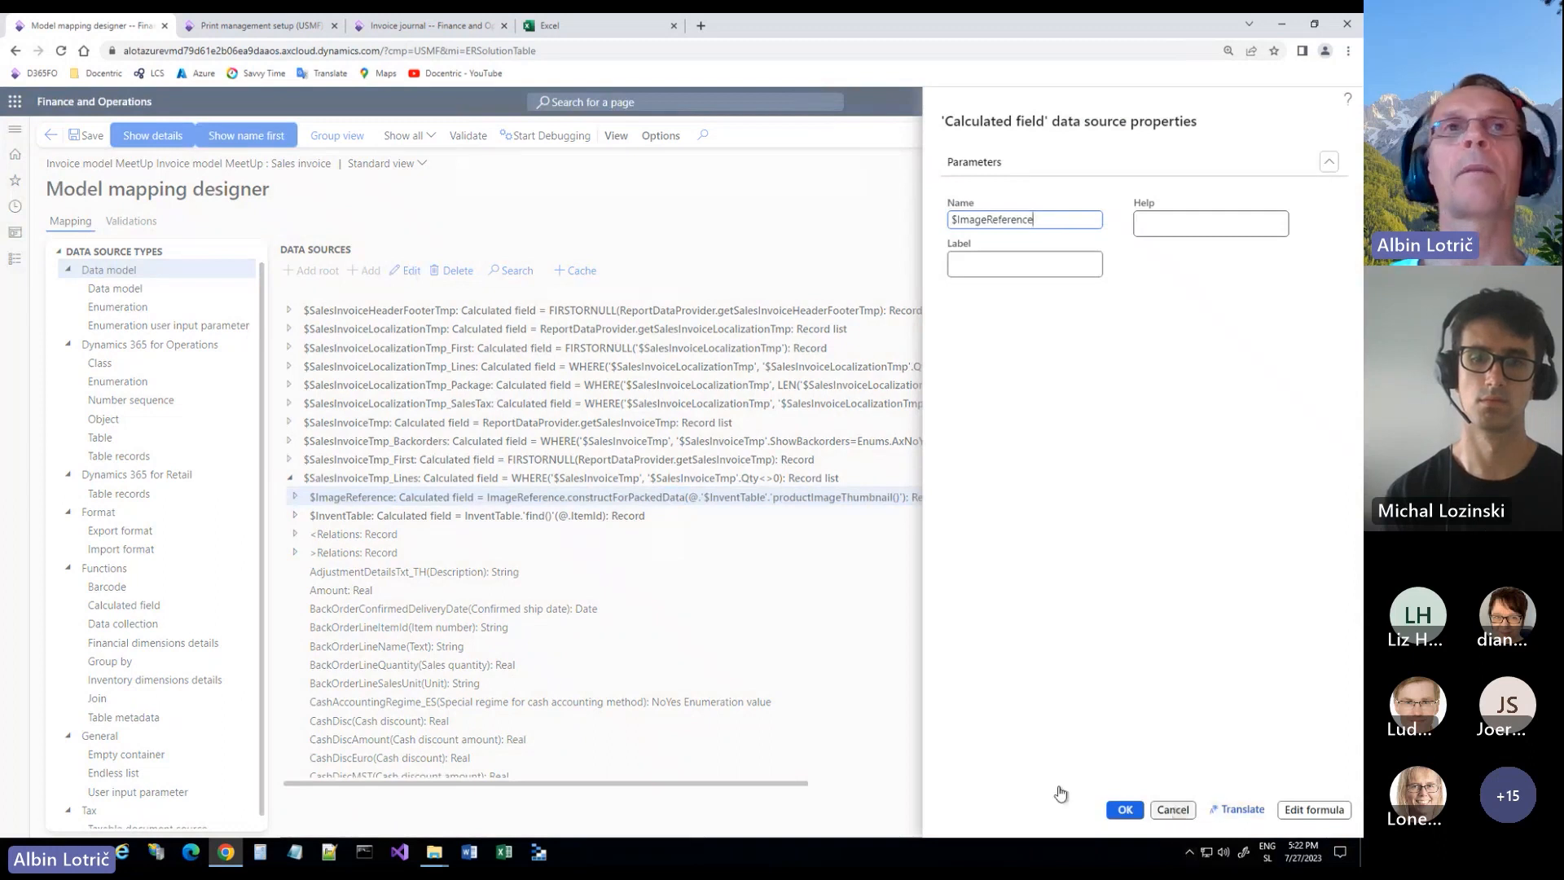
click(1172, 808)
Step: Open the formula of the $InventTable calculated field and examine its InventTable find() call and @.ItemId argument
click(606, 516)
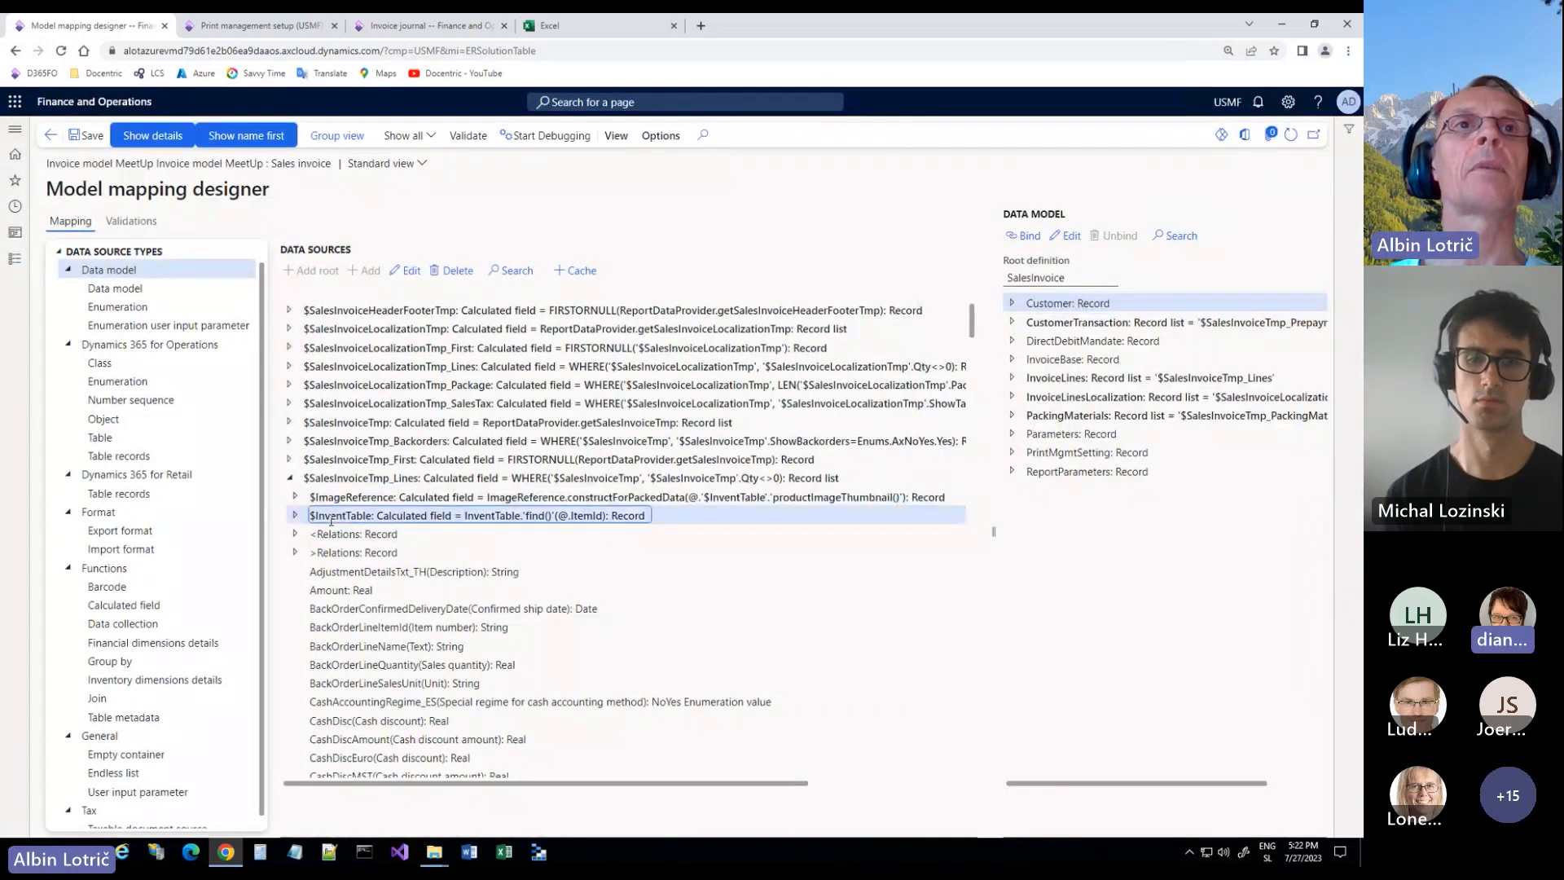
click(412, 271)
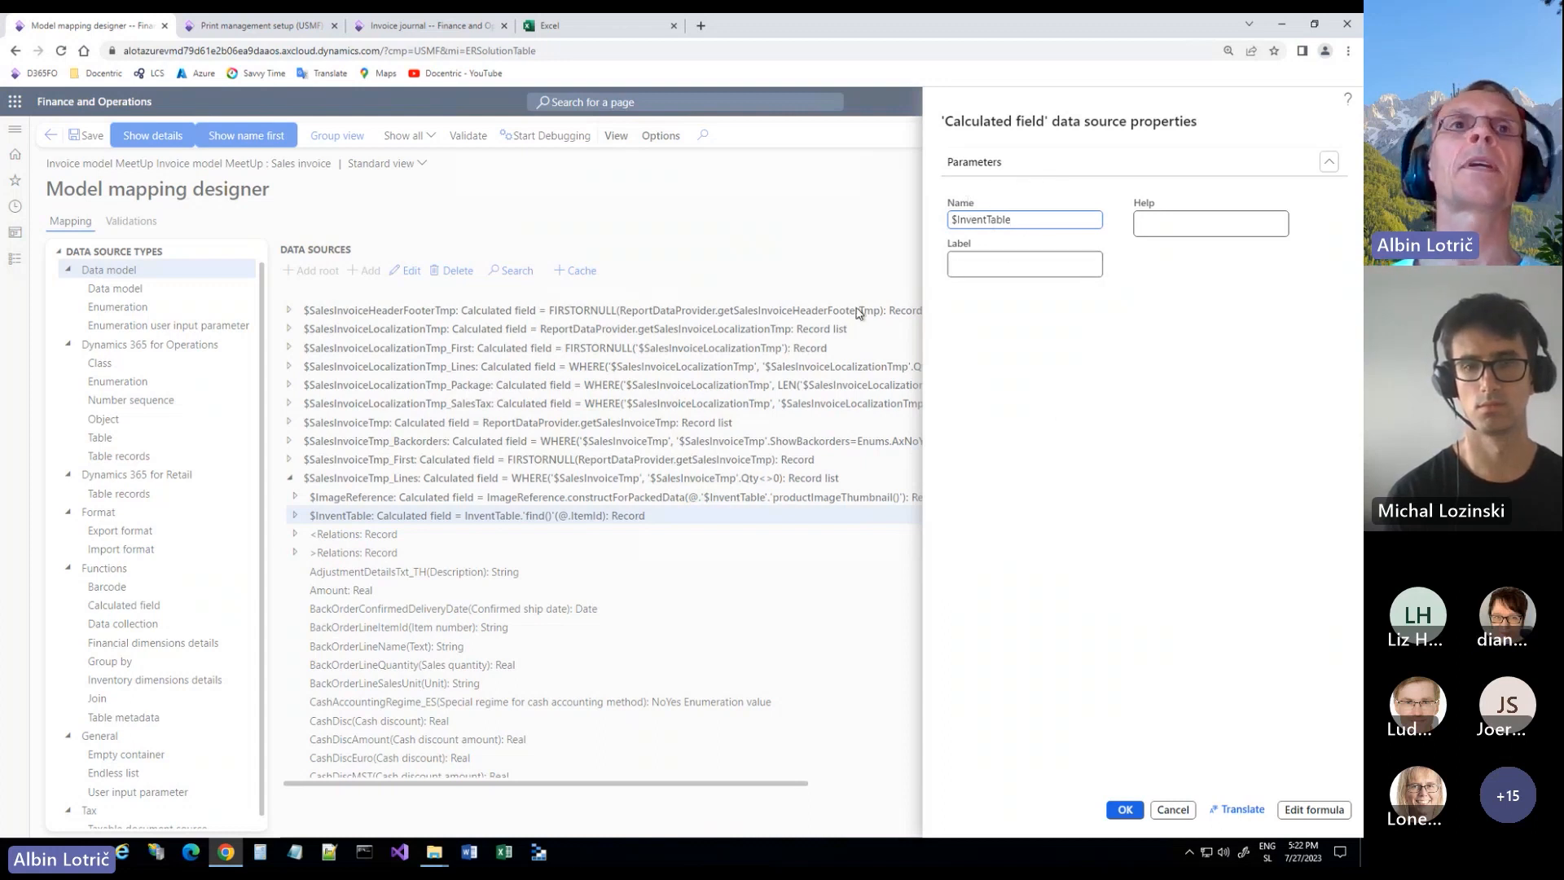
click(1312, 809)
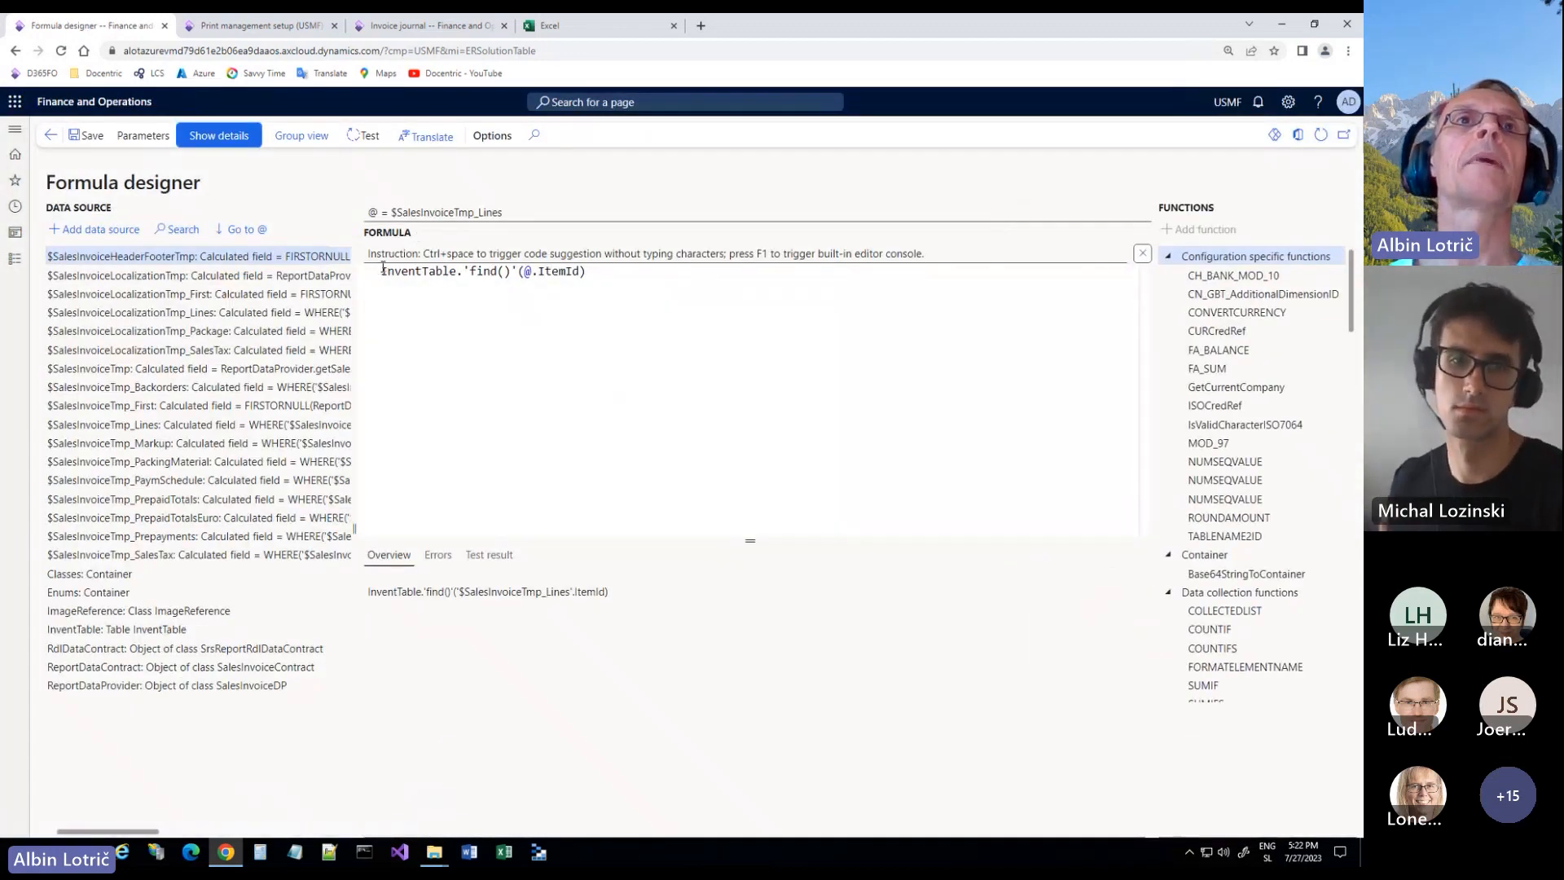
double_click(409, 271)
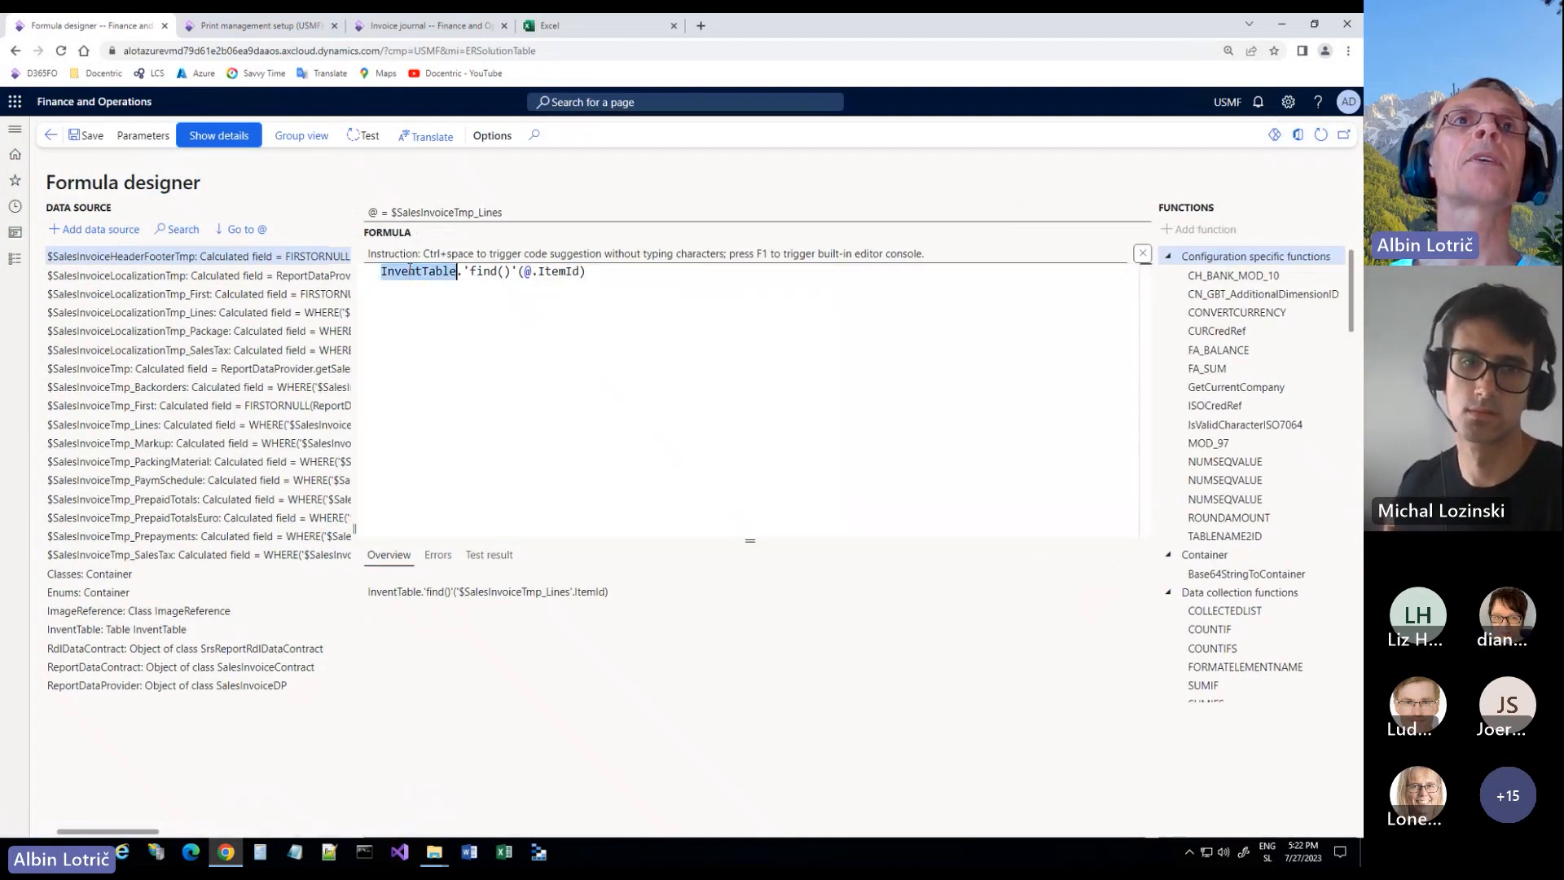
click(498, 272)
drag(512, 272, 382, 271)
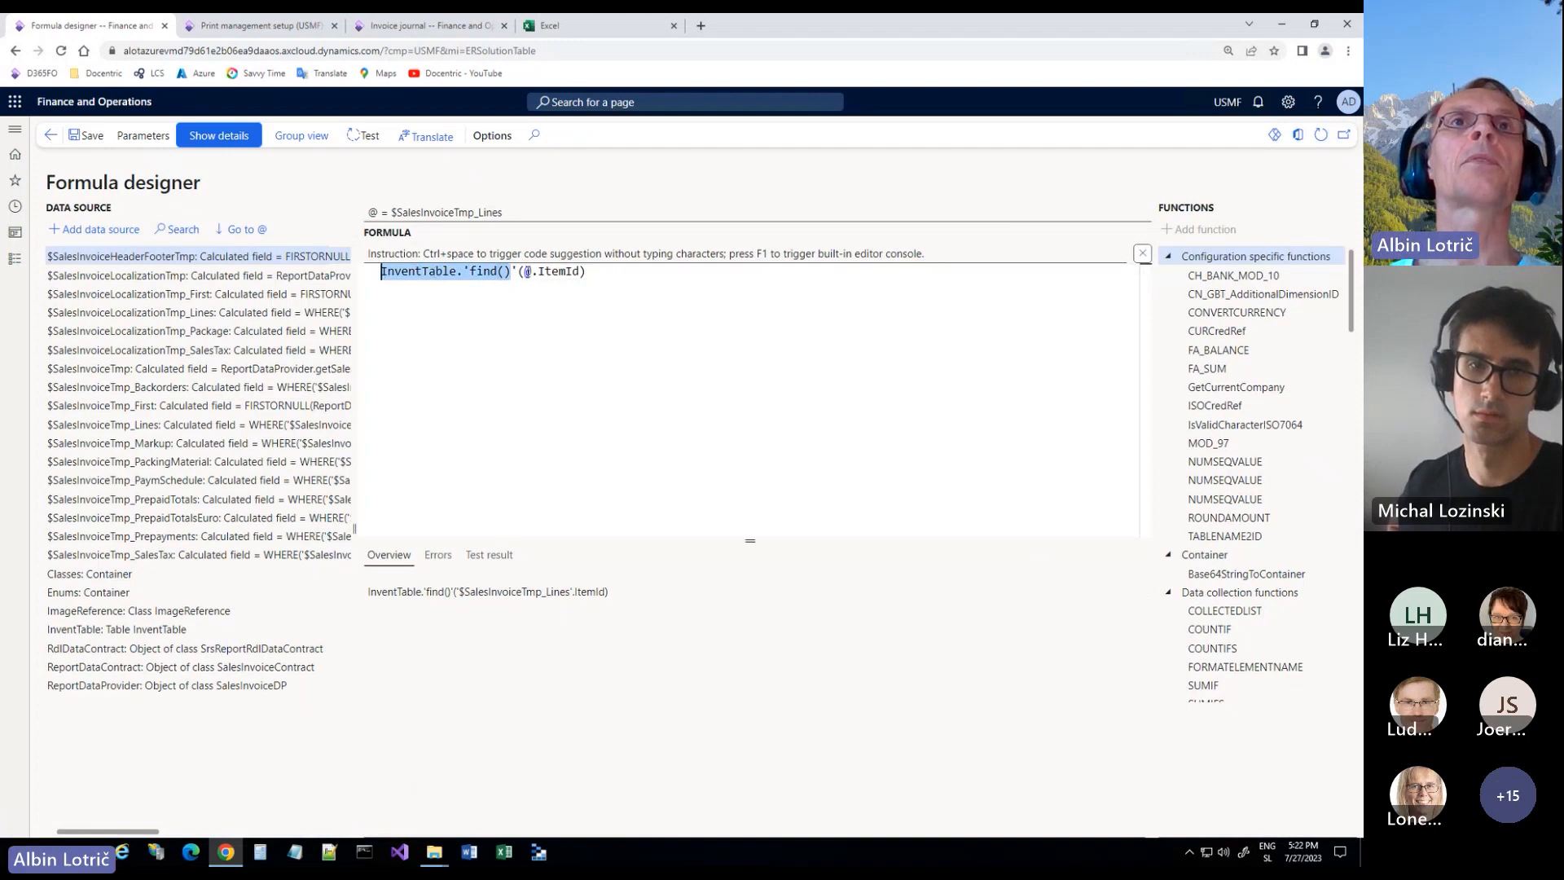
click(523, 271)
drag(523, 272, 581, 271)
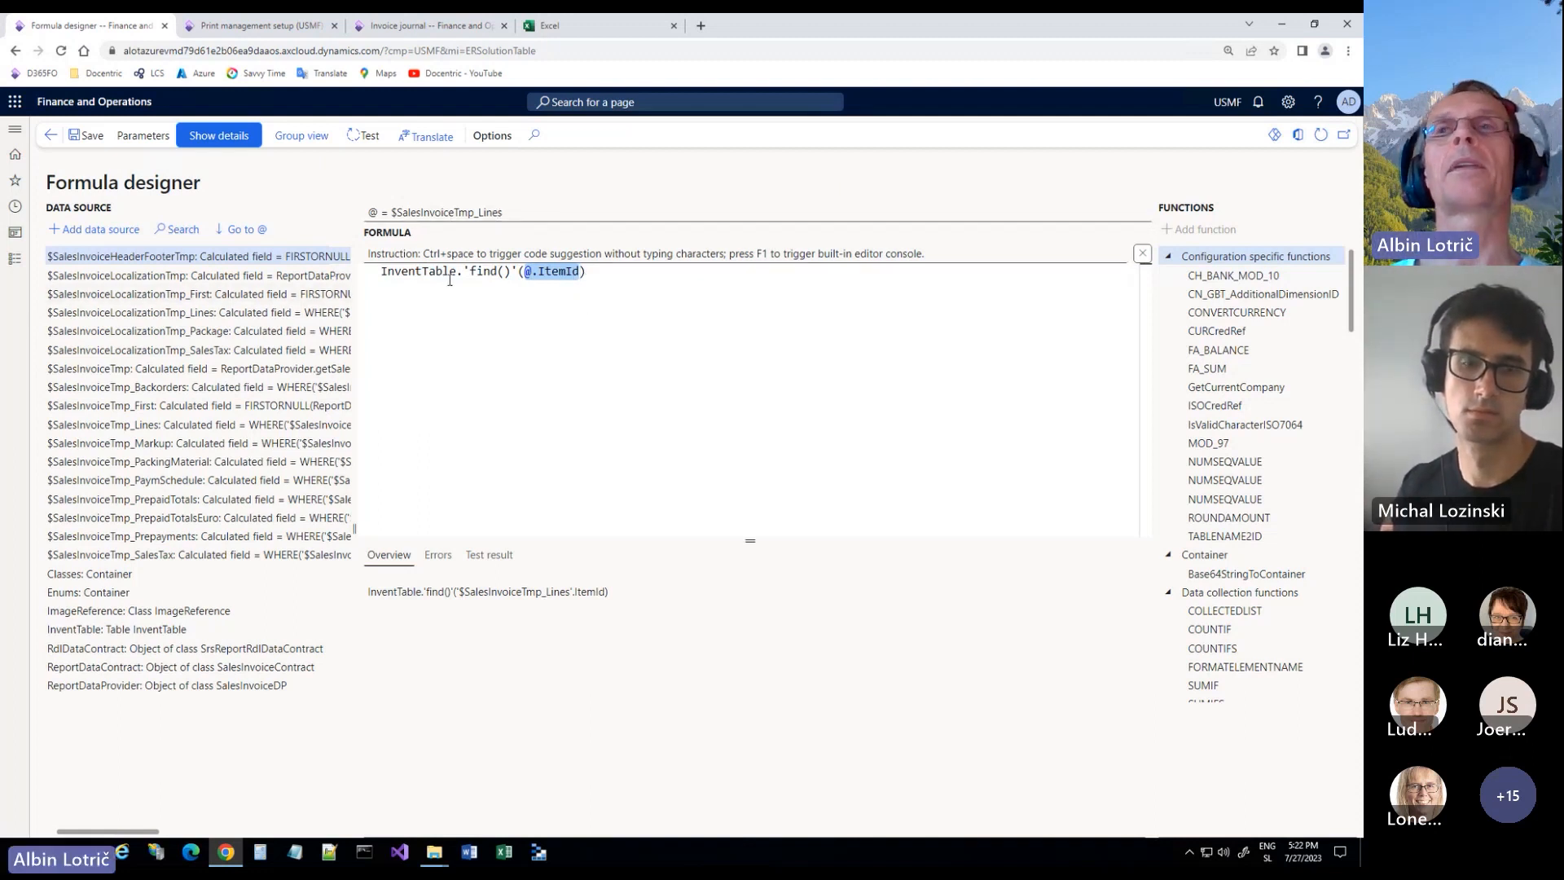
click(49, 136)
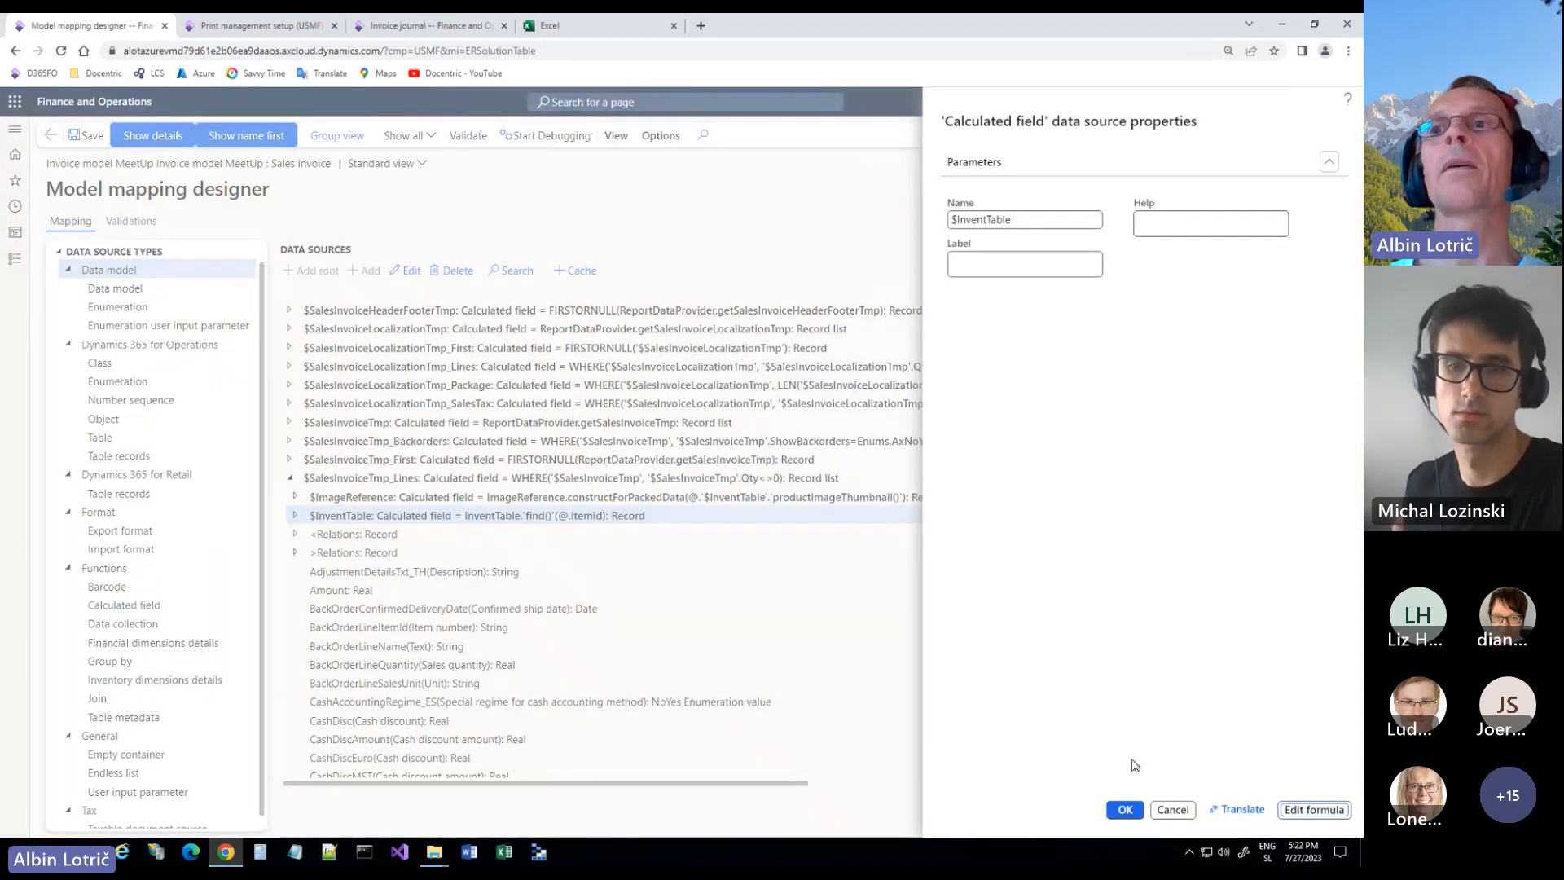
Step: Examine the constructForPackedData formula of the $ImageReference calculated field and close it without changes
click(374, 496)
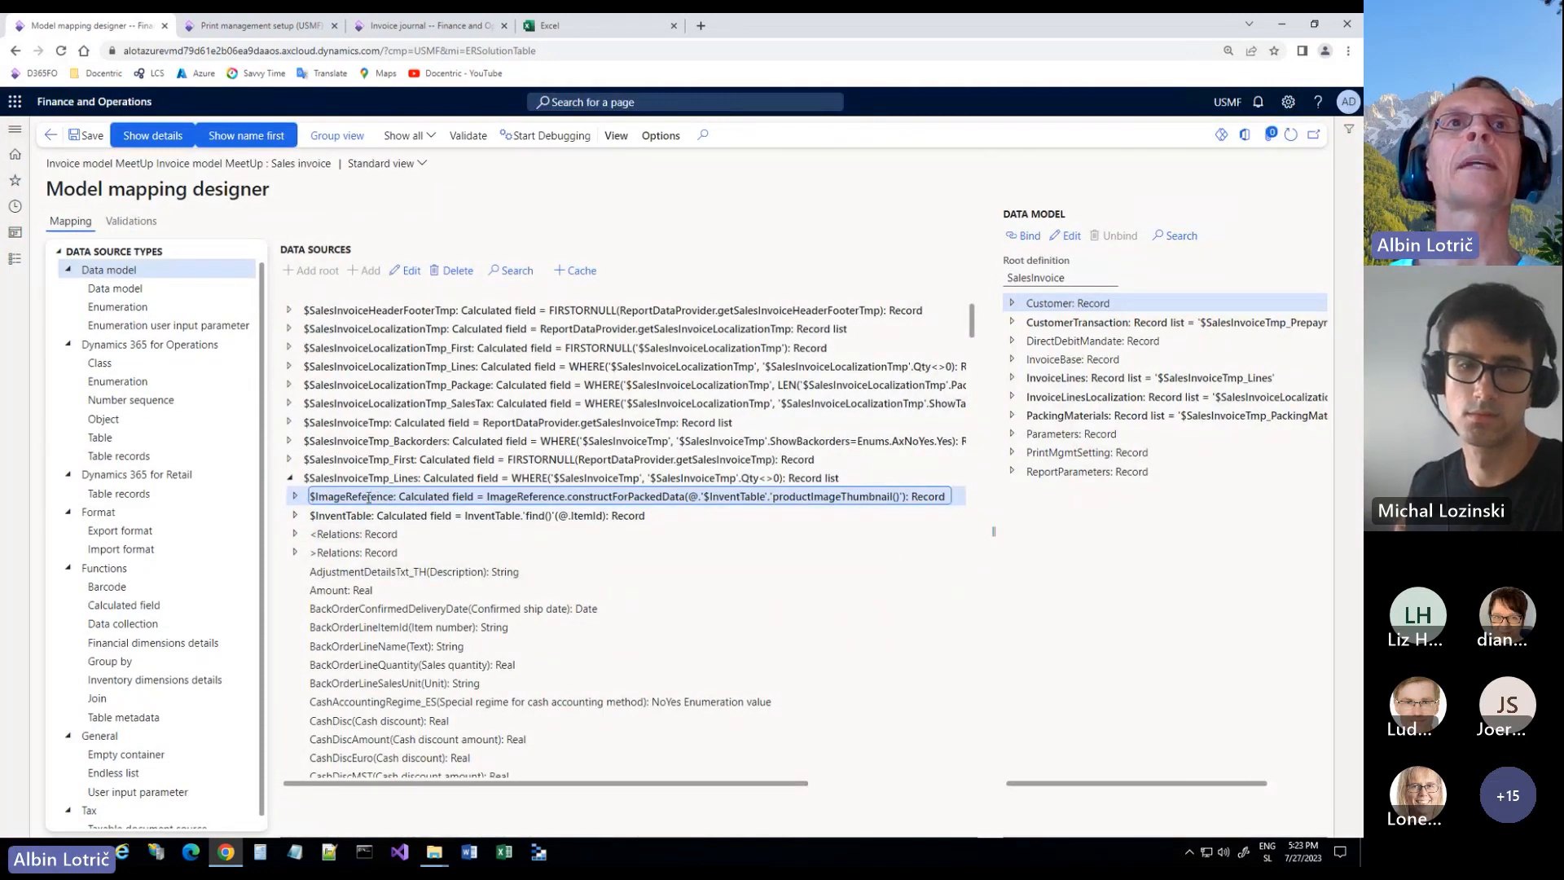
click(407, 271)
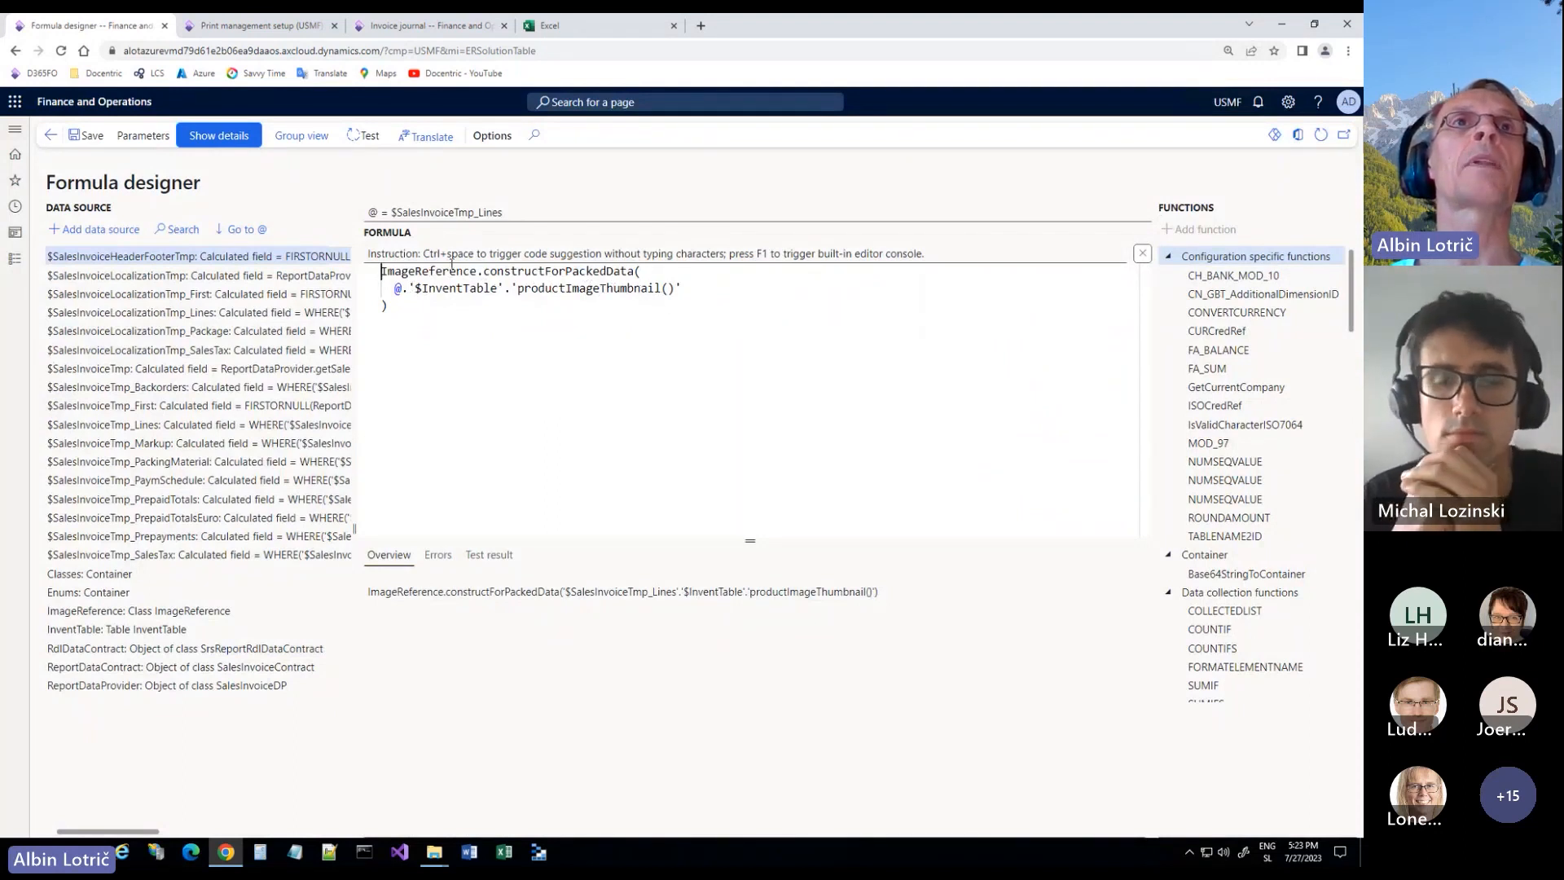
drag(421, 271, 630, 272)
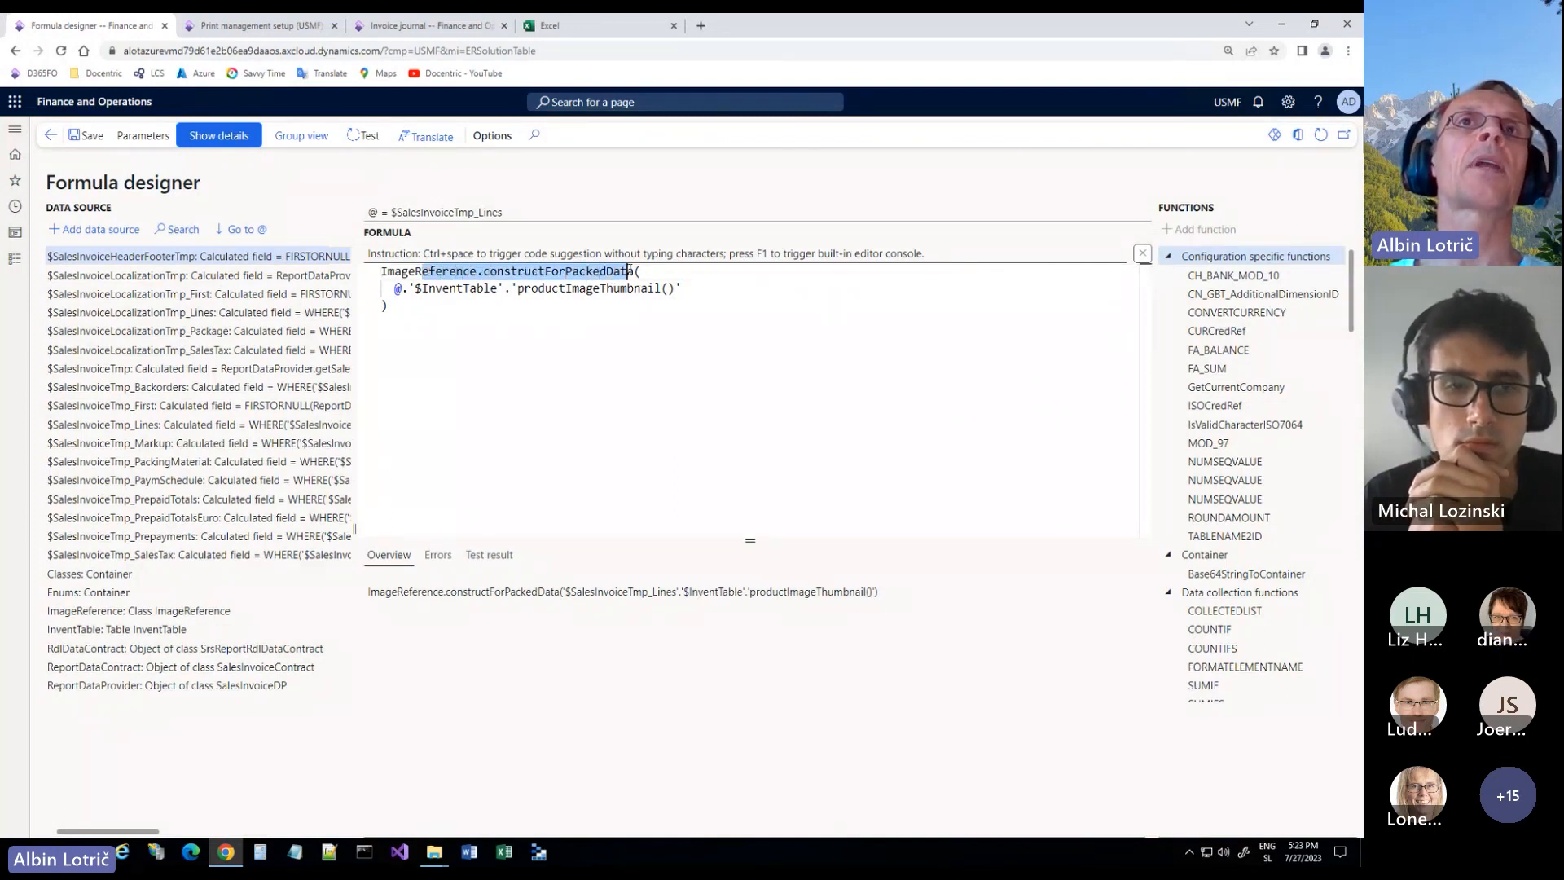
click(418, 313)
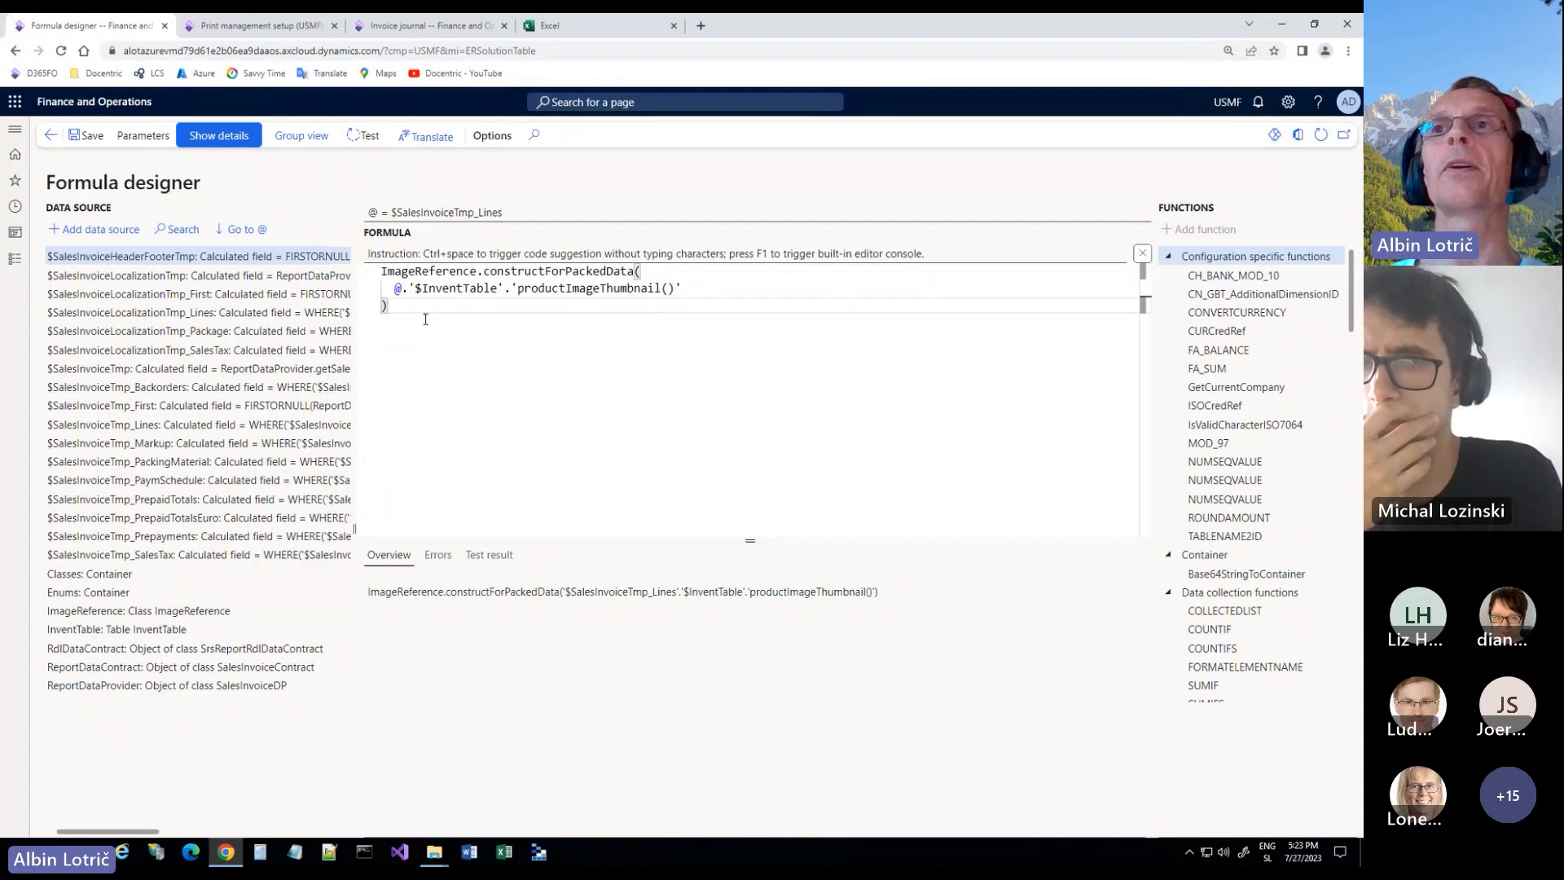
click(48, 137)
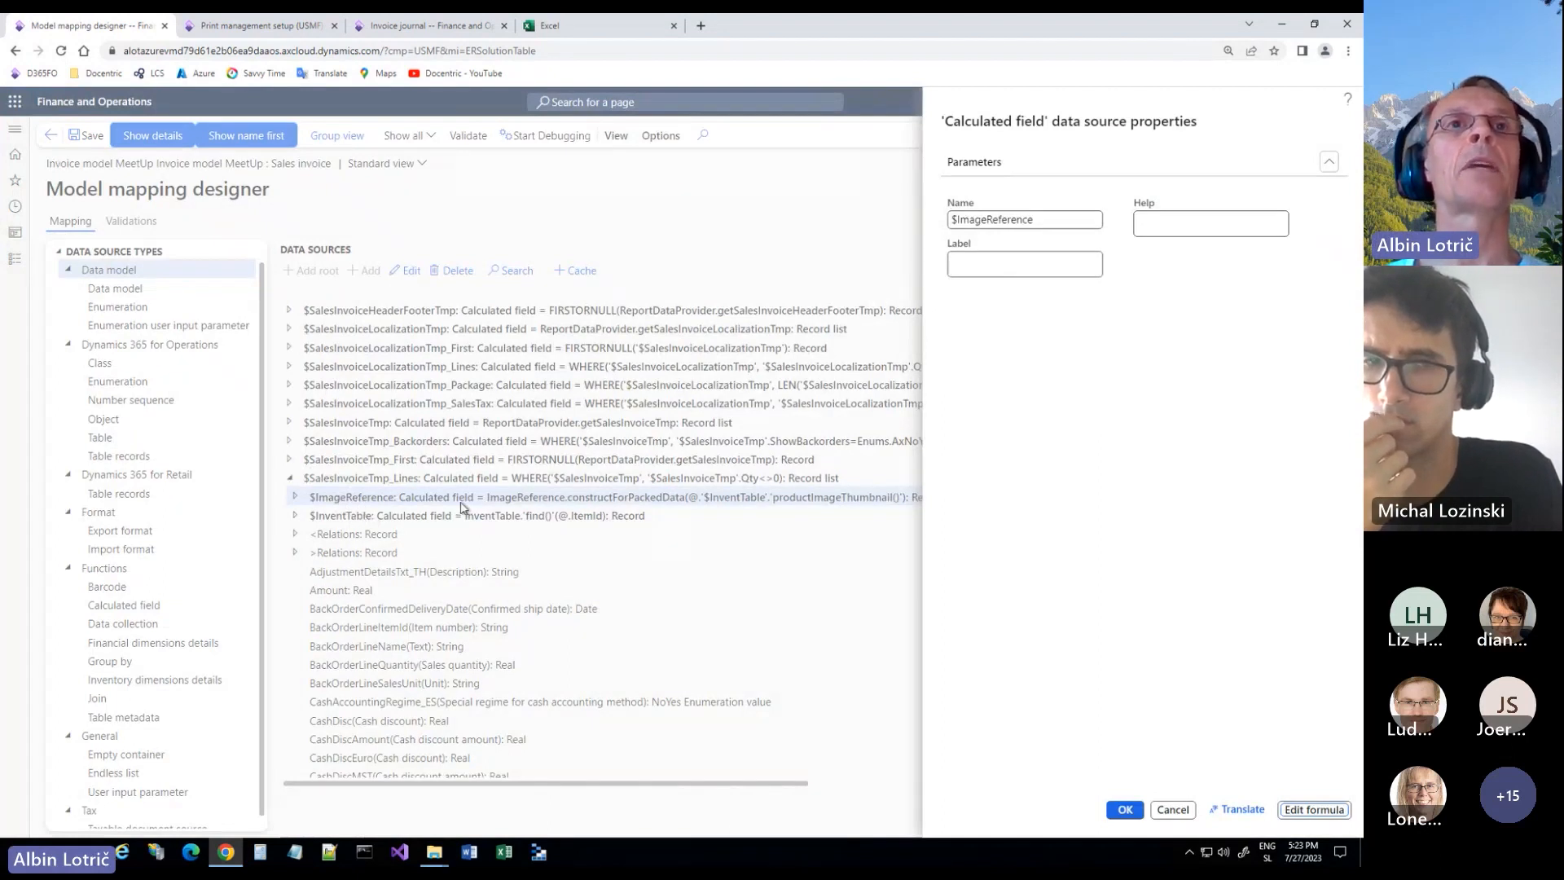
click(1176, 814)
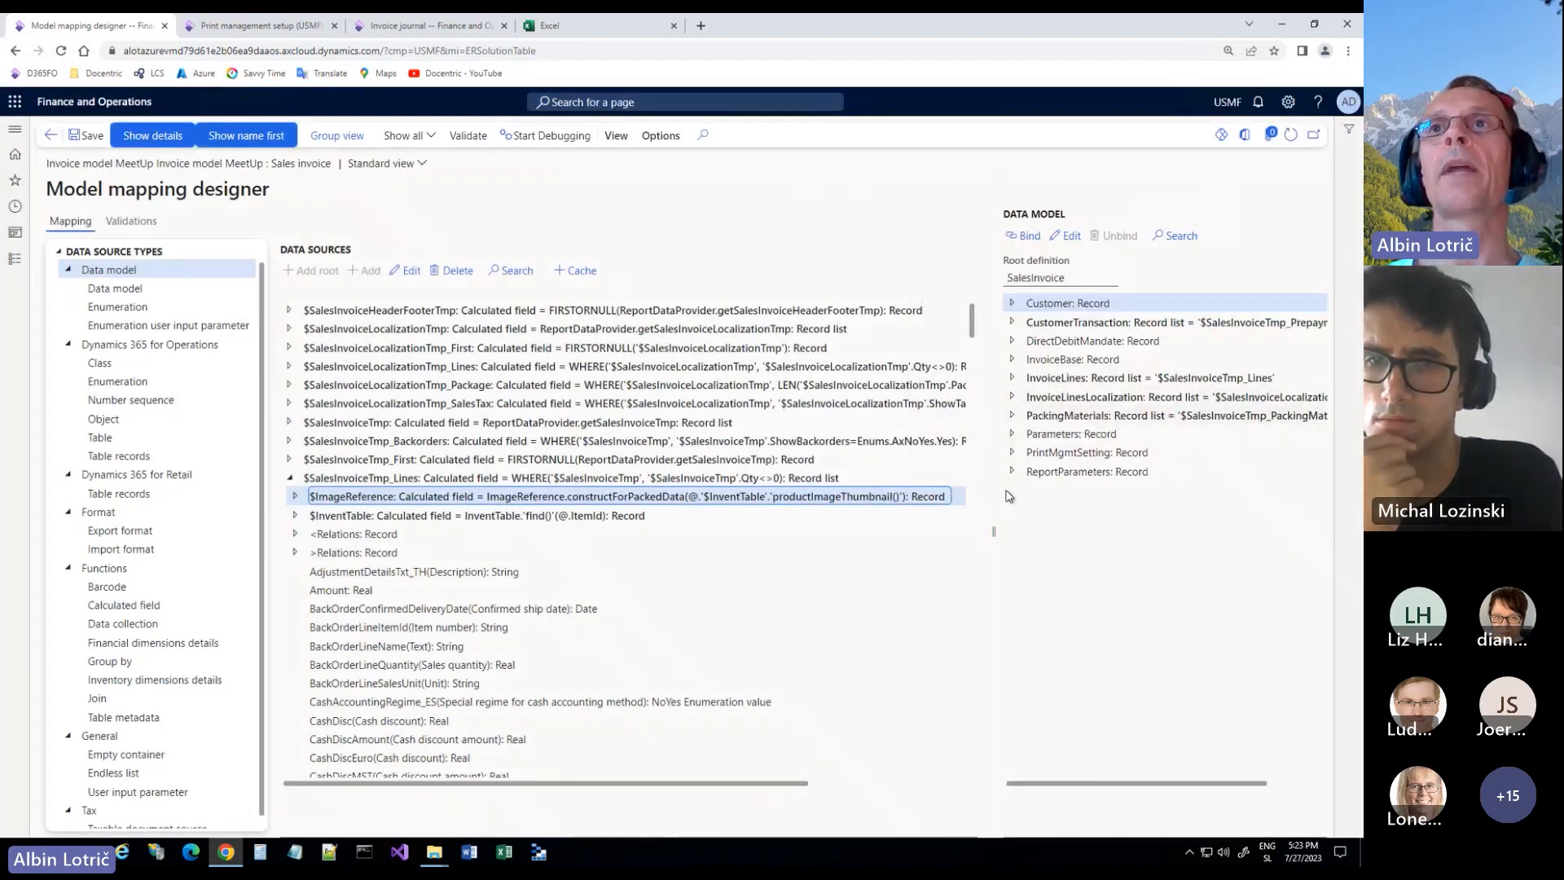
Step: Expand InvoiceLines in the data model and open the binding formula of ItemImage for review
click(1012, 377)
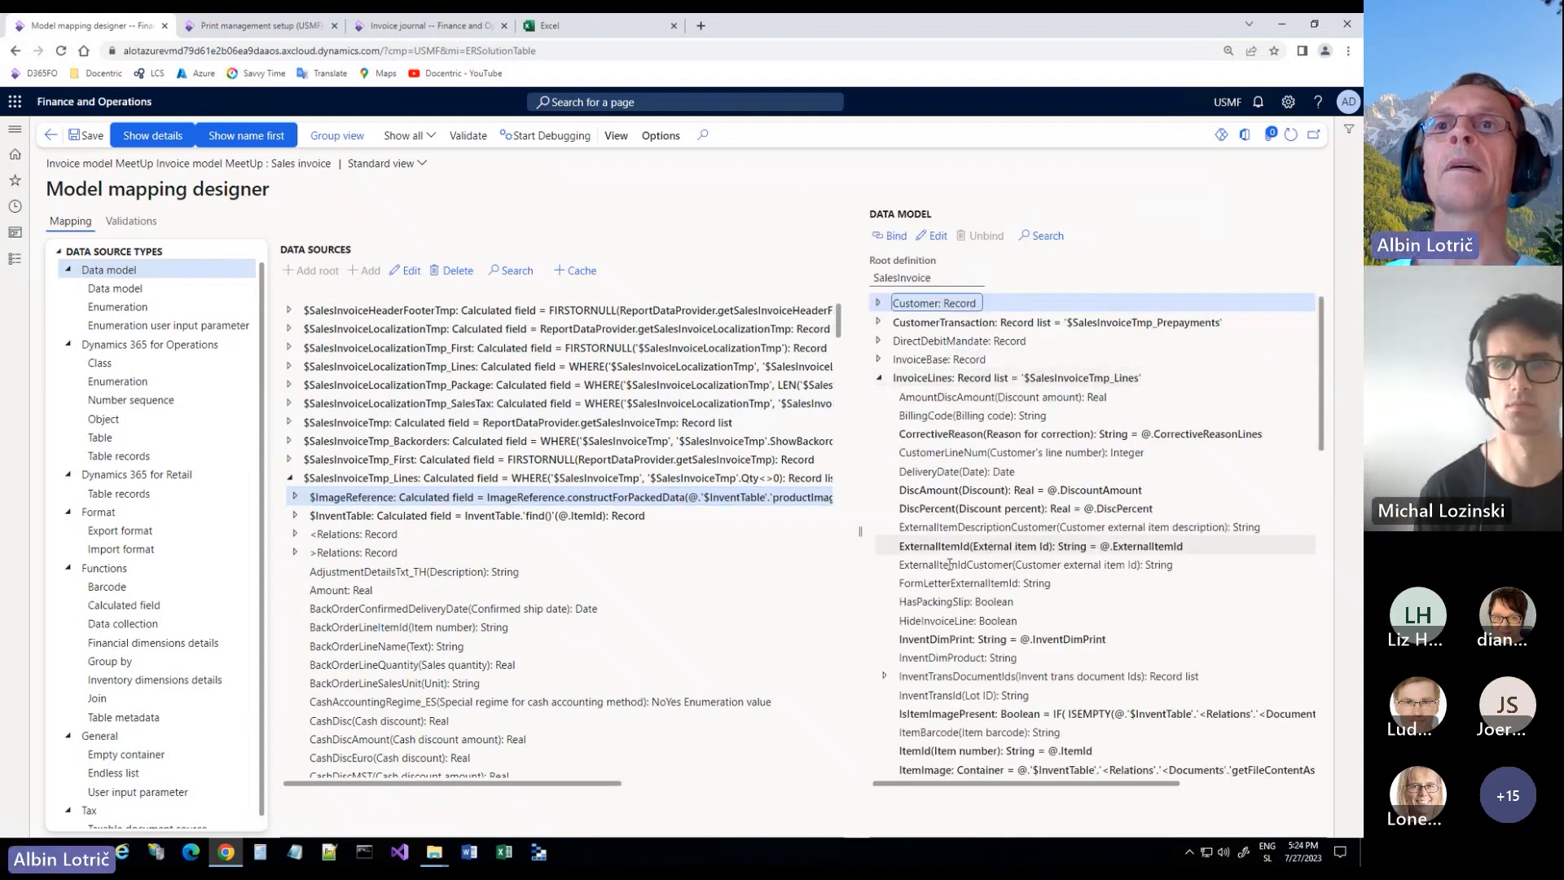
scroll(957, 674, down, 2)
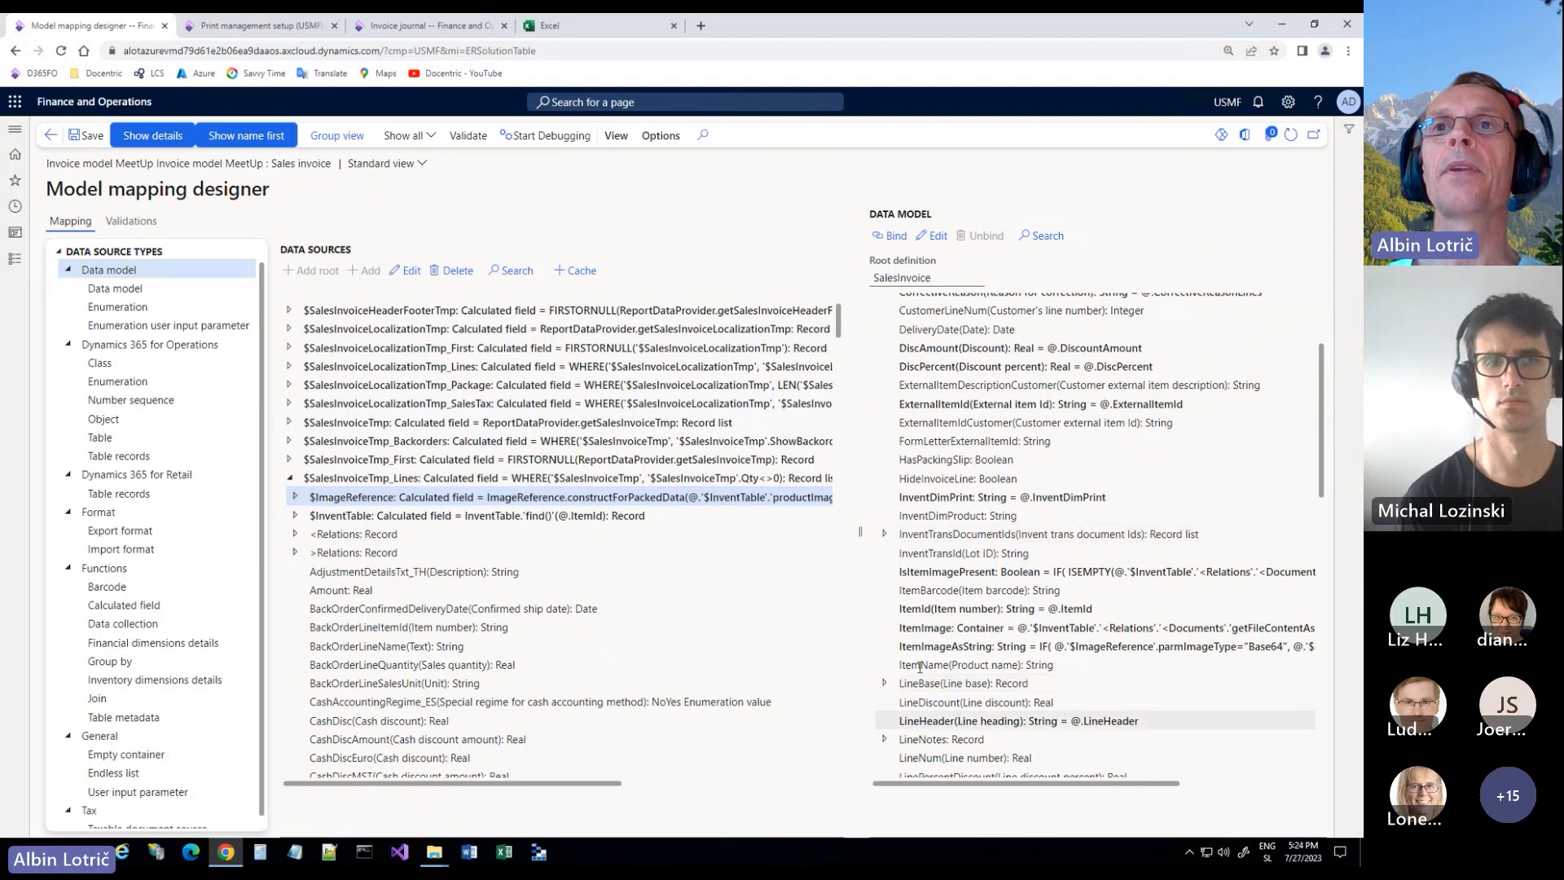
click(926, 628)
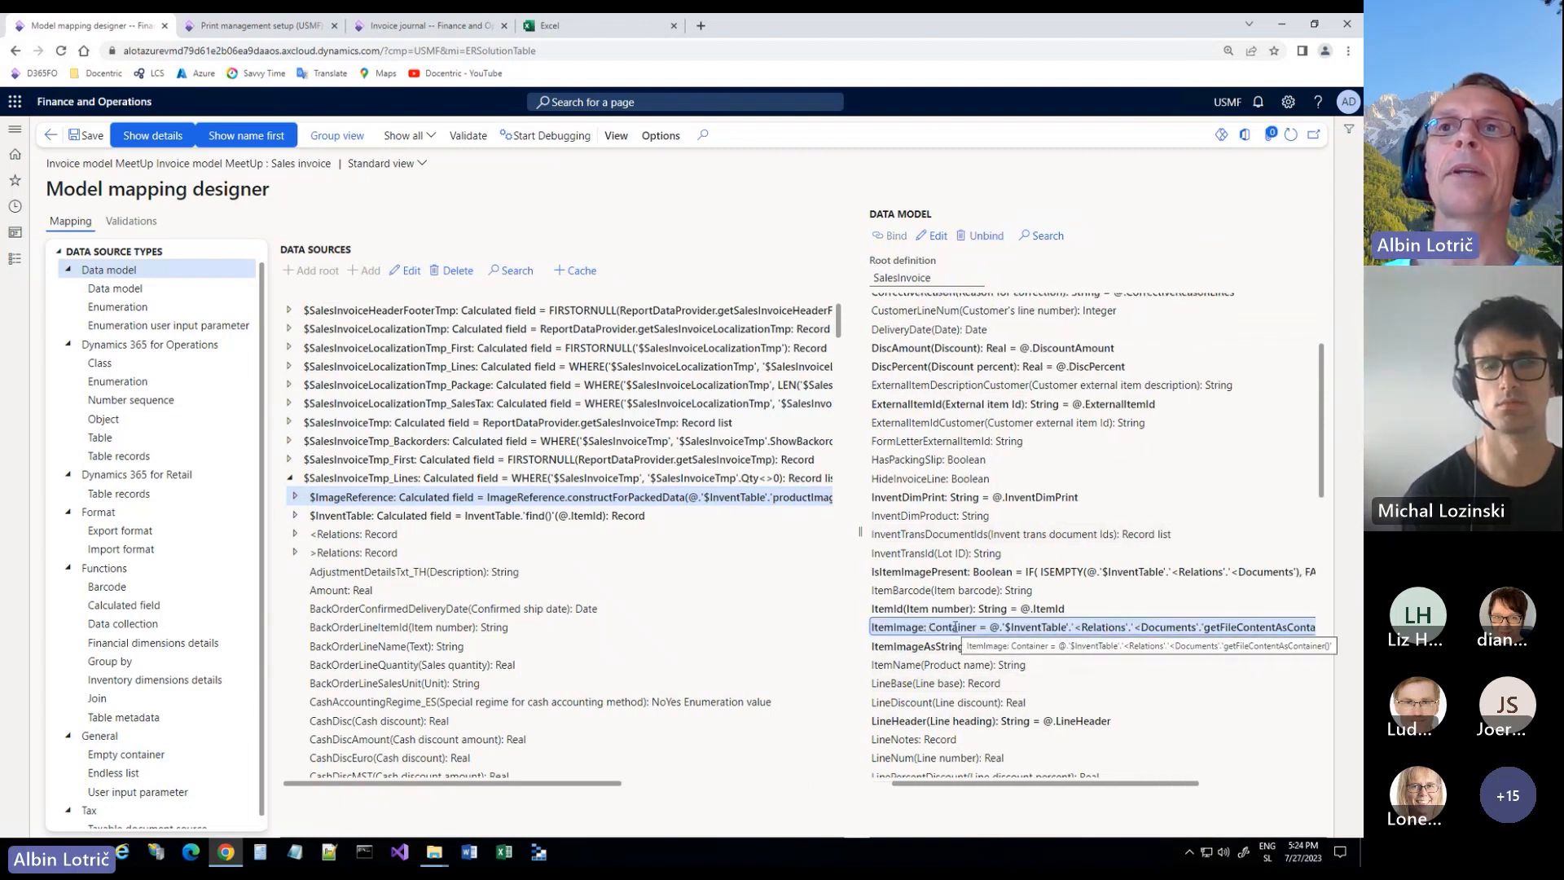
click(935, 242)
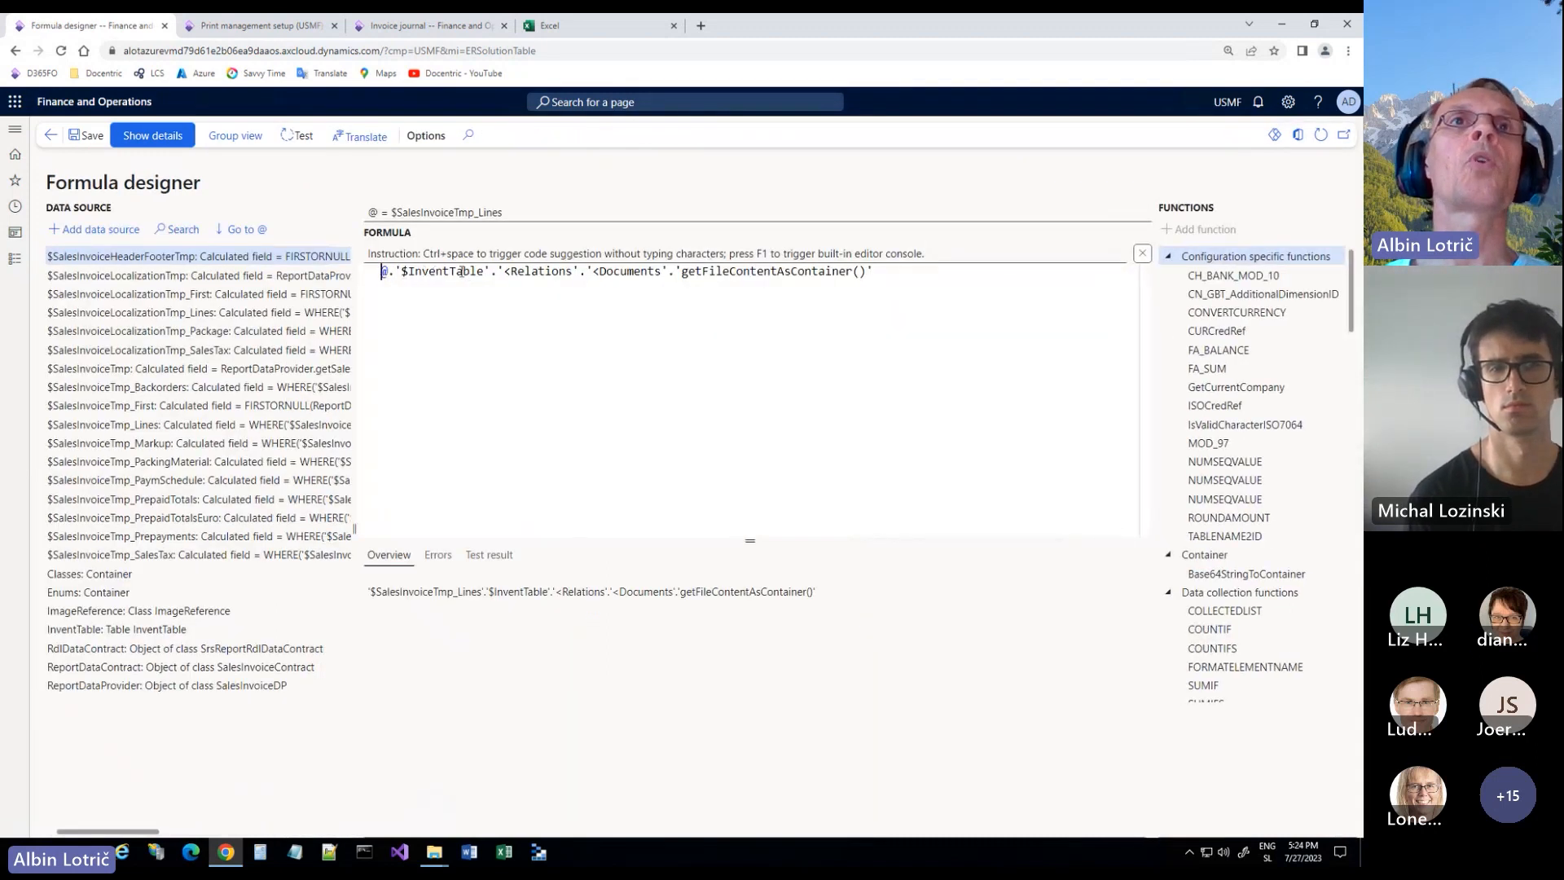
Step: Examine the $InventTable, <Documents and getFileContentAsContainer() parts of the ItemImage formula and close it without changes
double_click(444, 270)
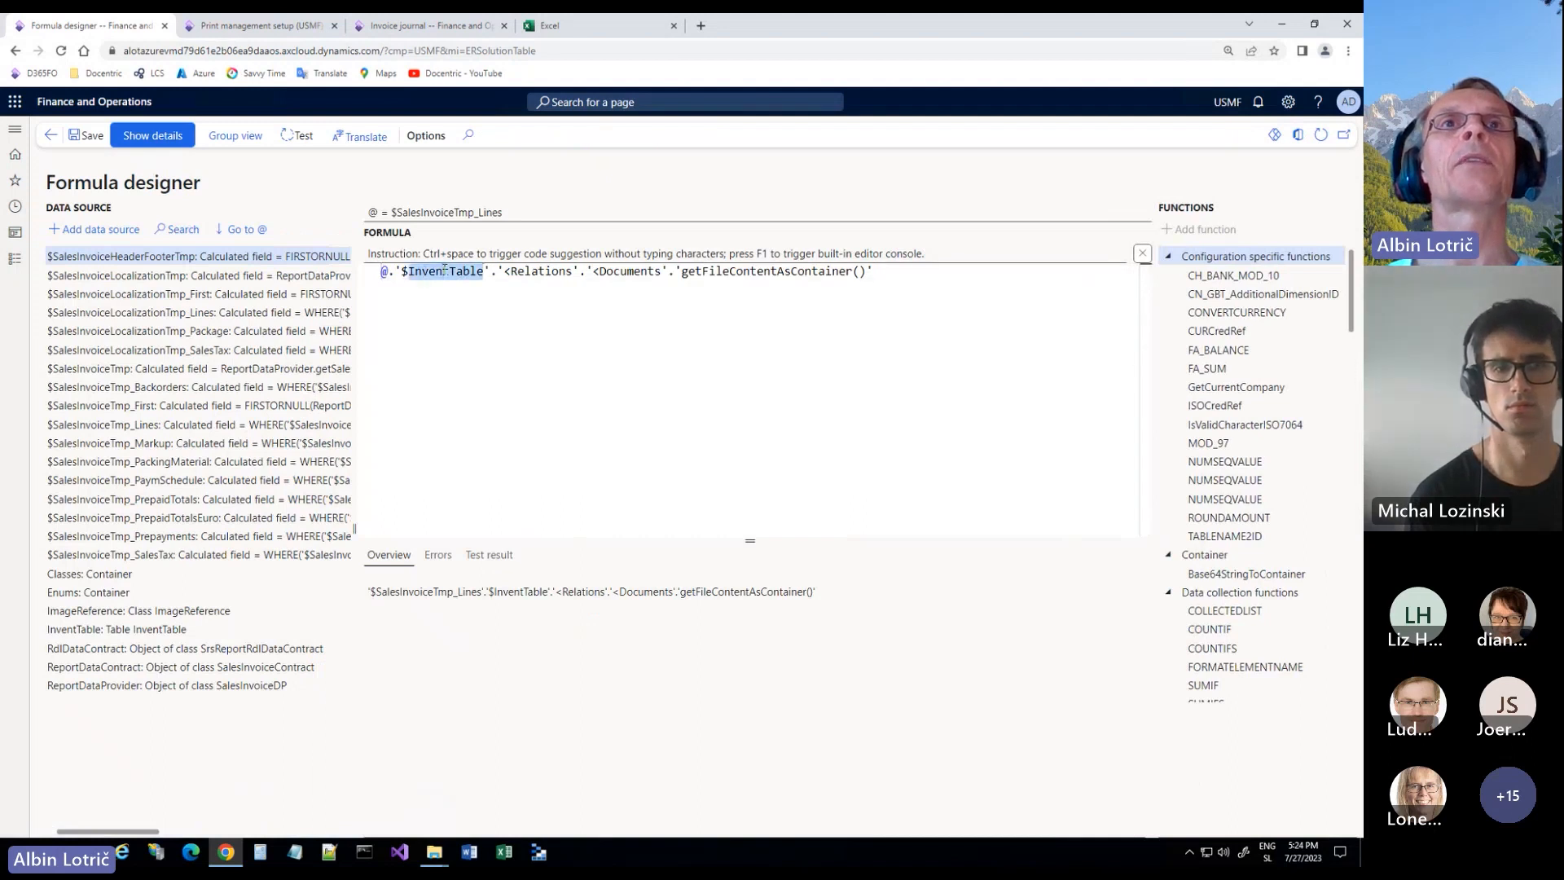
drag(504, 271, 666, 273)
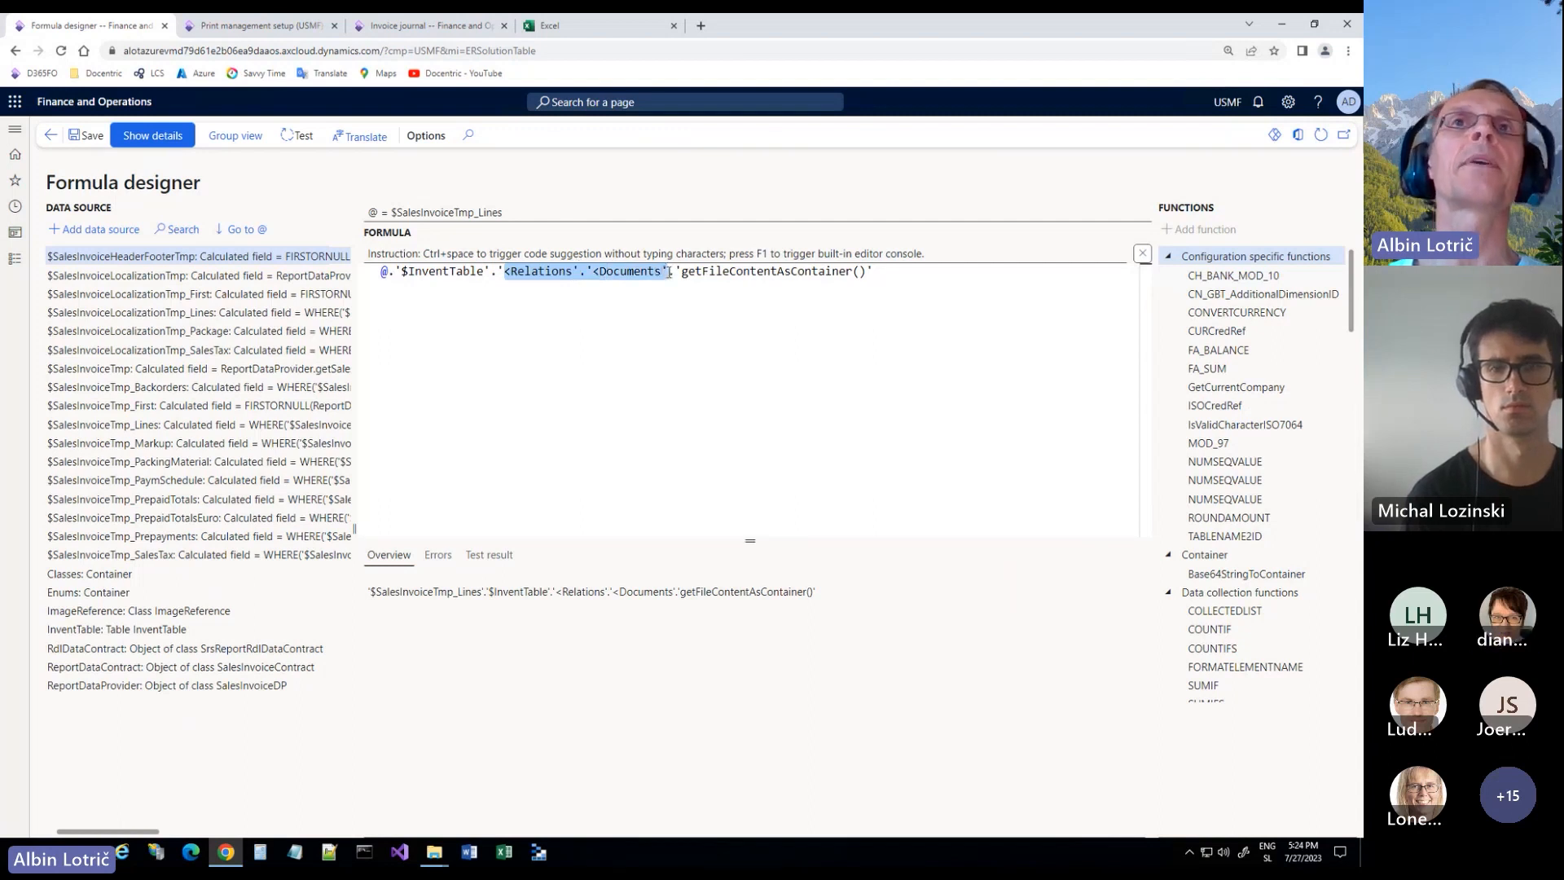
drag(696, 272, 876, 271)
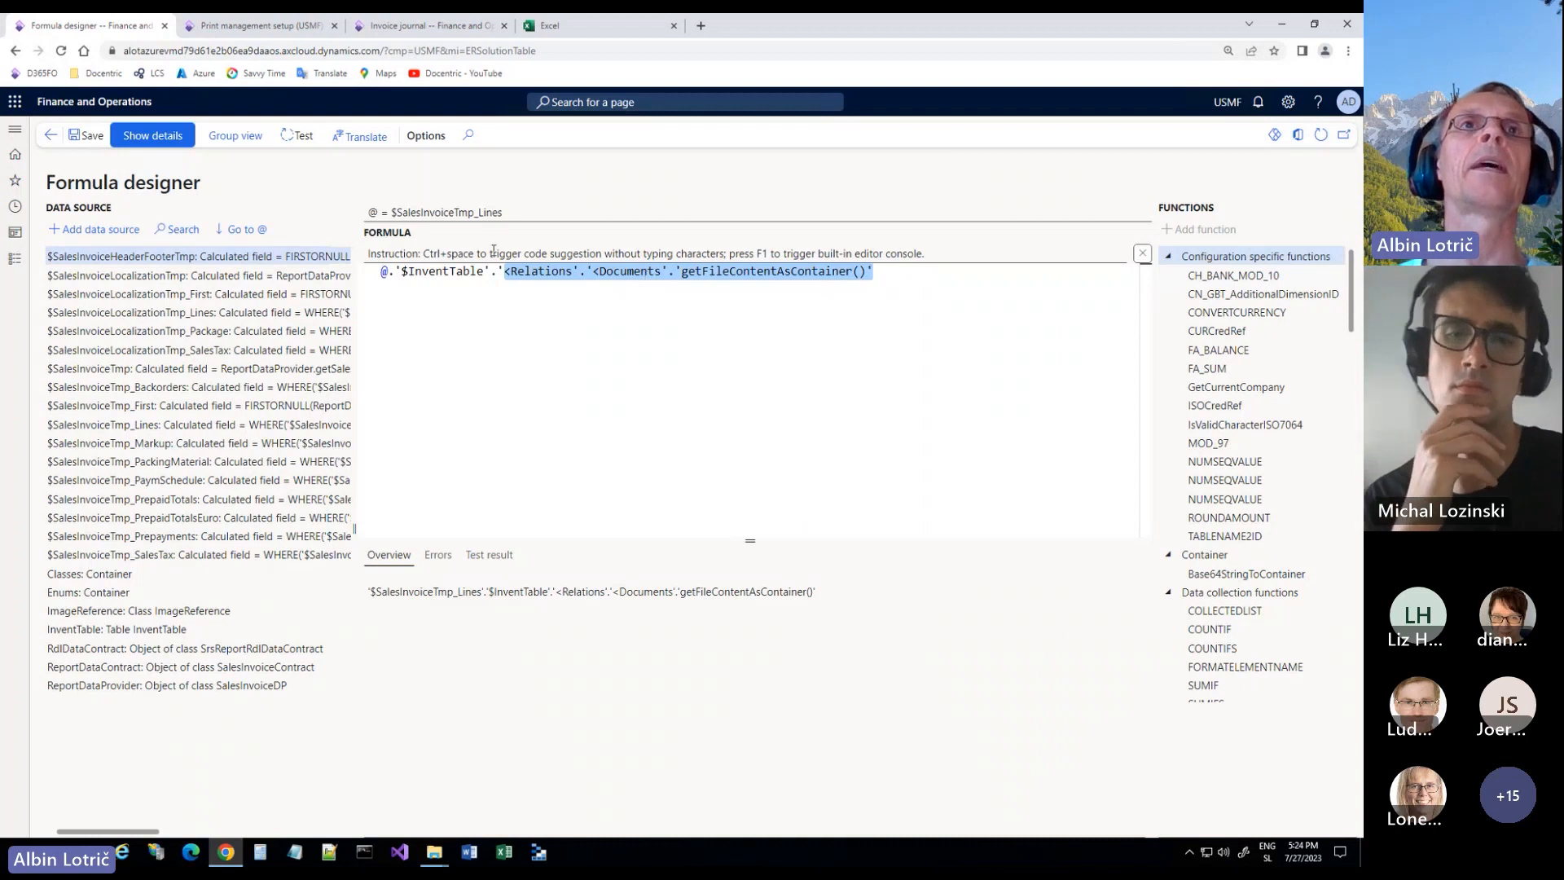
double_click(432, 273)
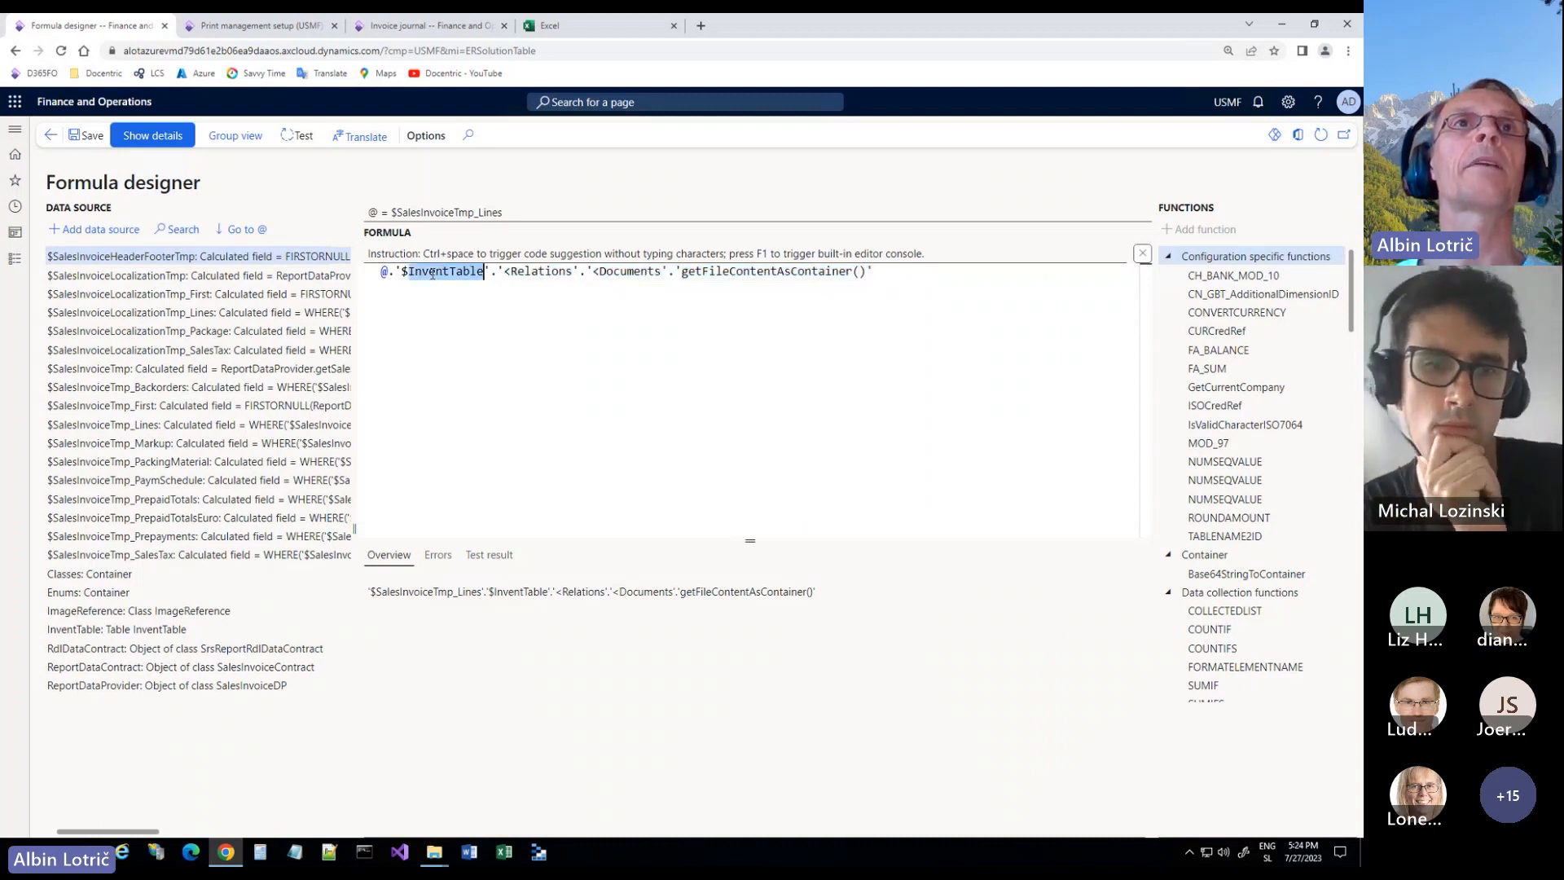
click(417, 297)
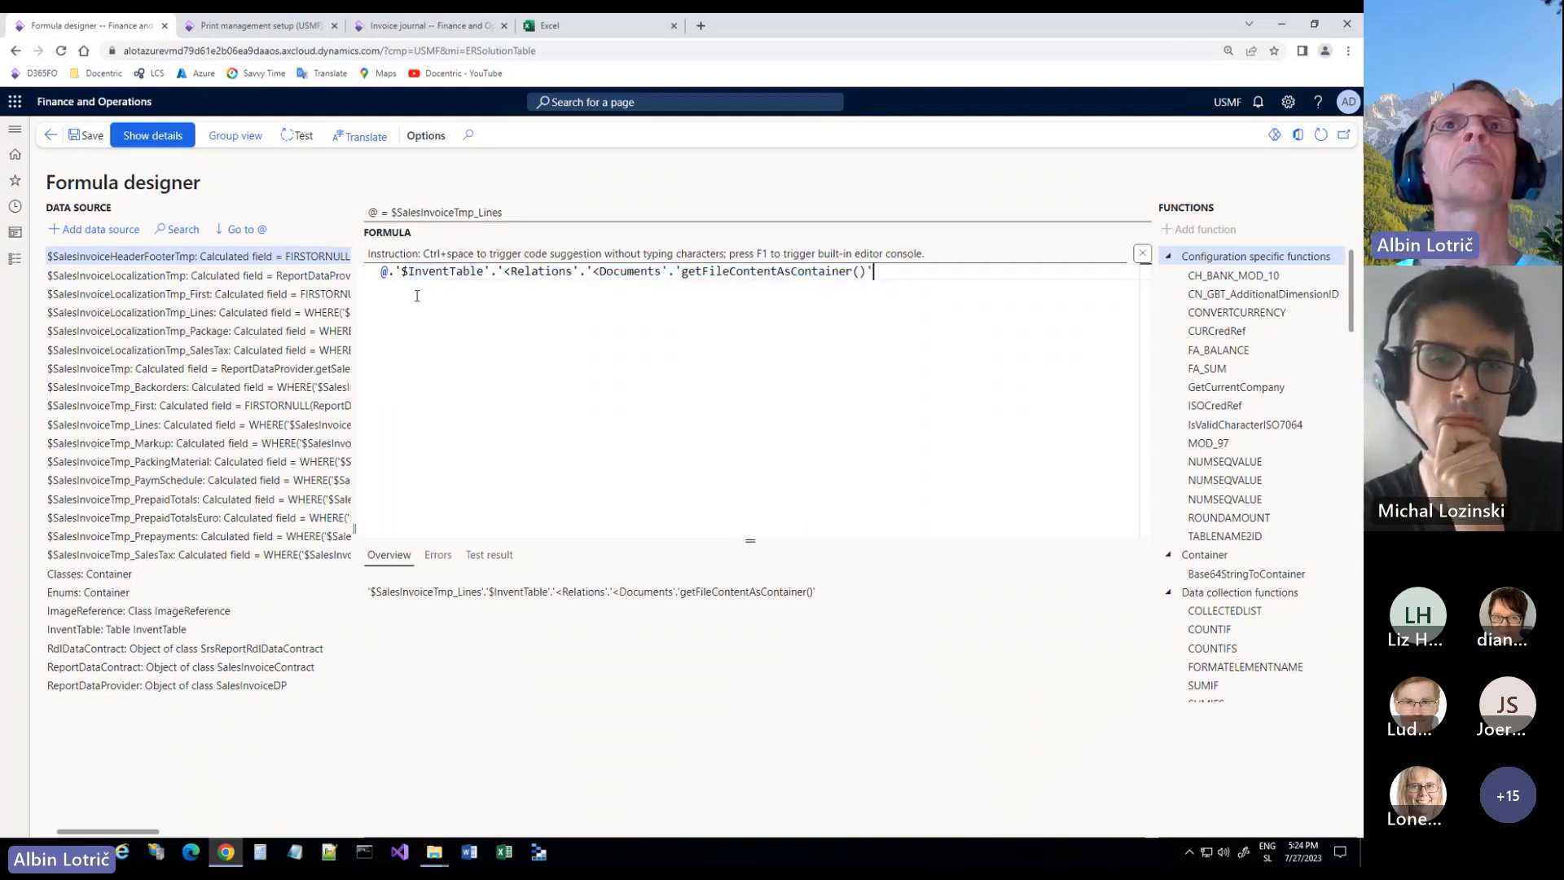
click(49, 137)
Step: Open the ItemImageAsString binding formula, examine its parmImageType="Base64" condition, parmImageData result and empty fallback, and close it without changes
scroll(949, 643, down, 2)
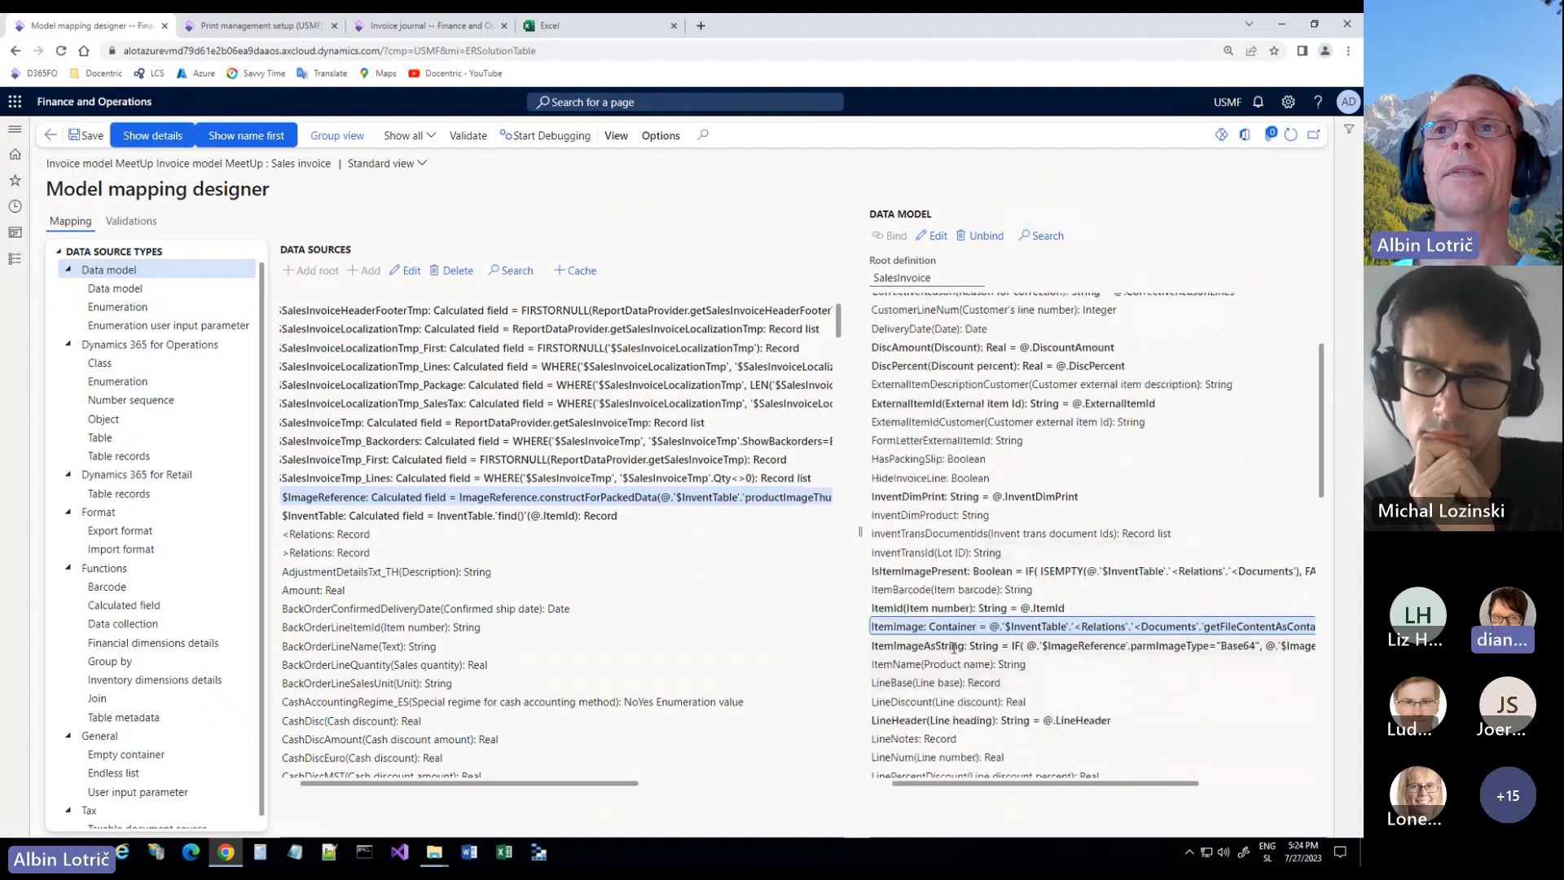
click(953, 645)
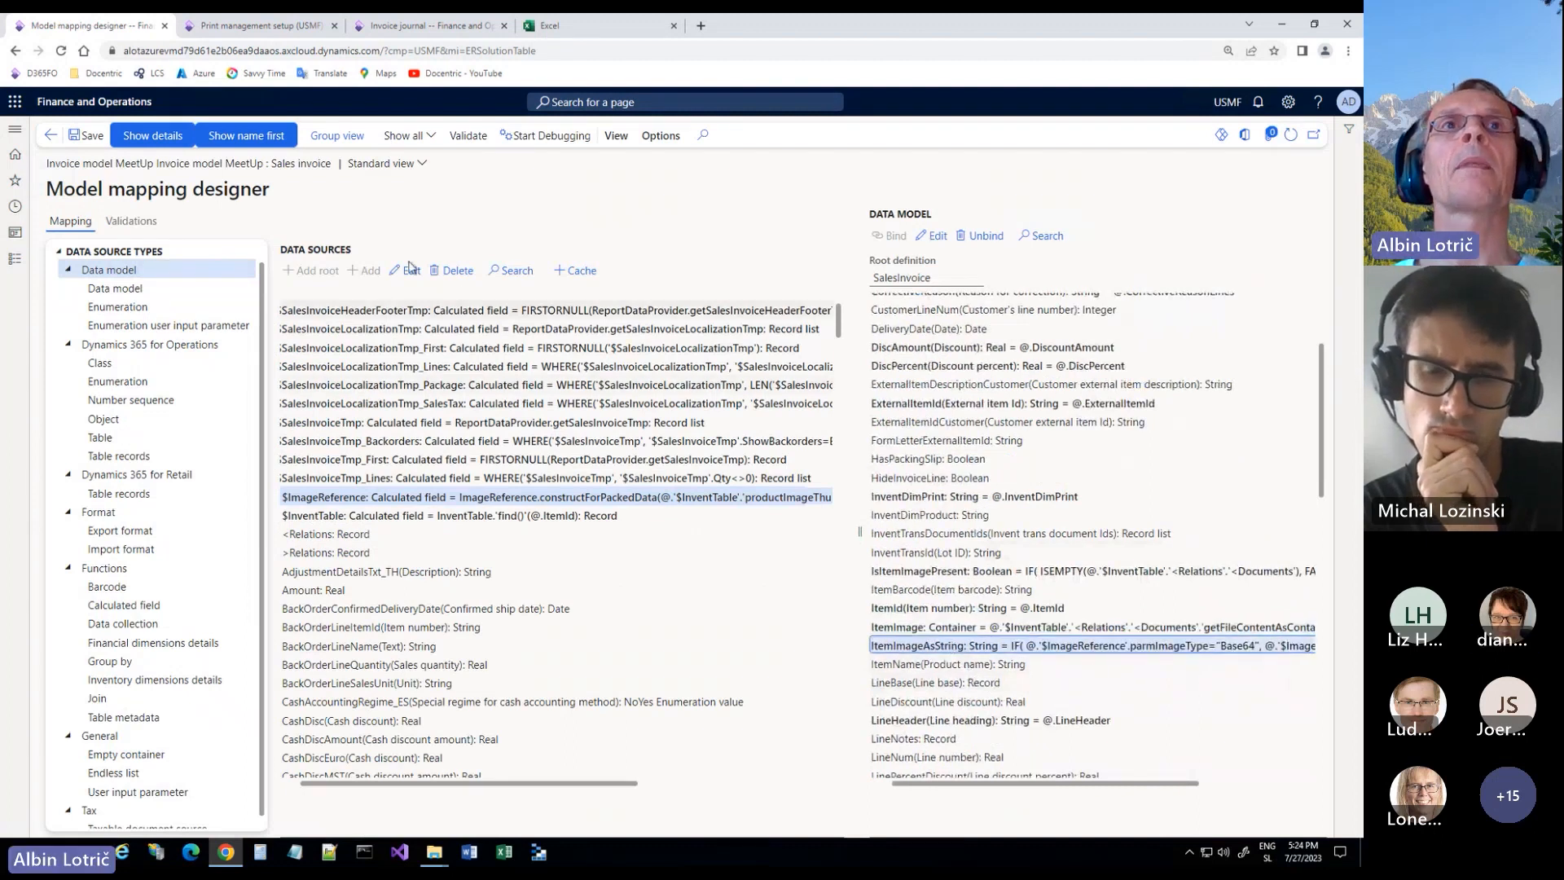
click(938, 238)
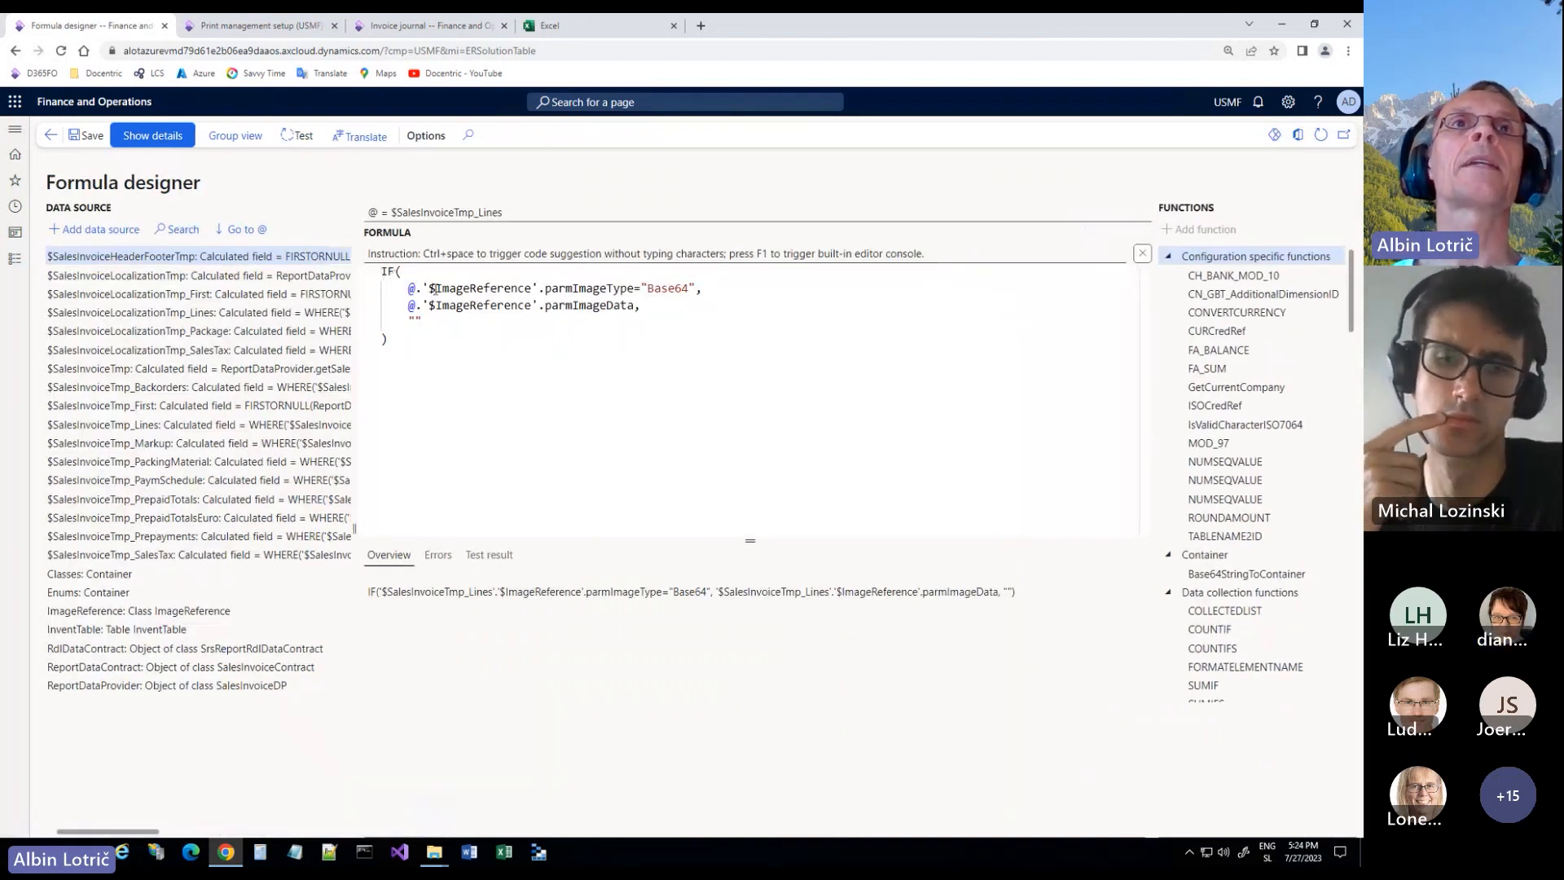
double_click(485, 288)
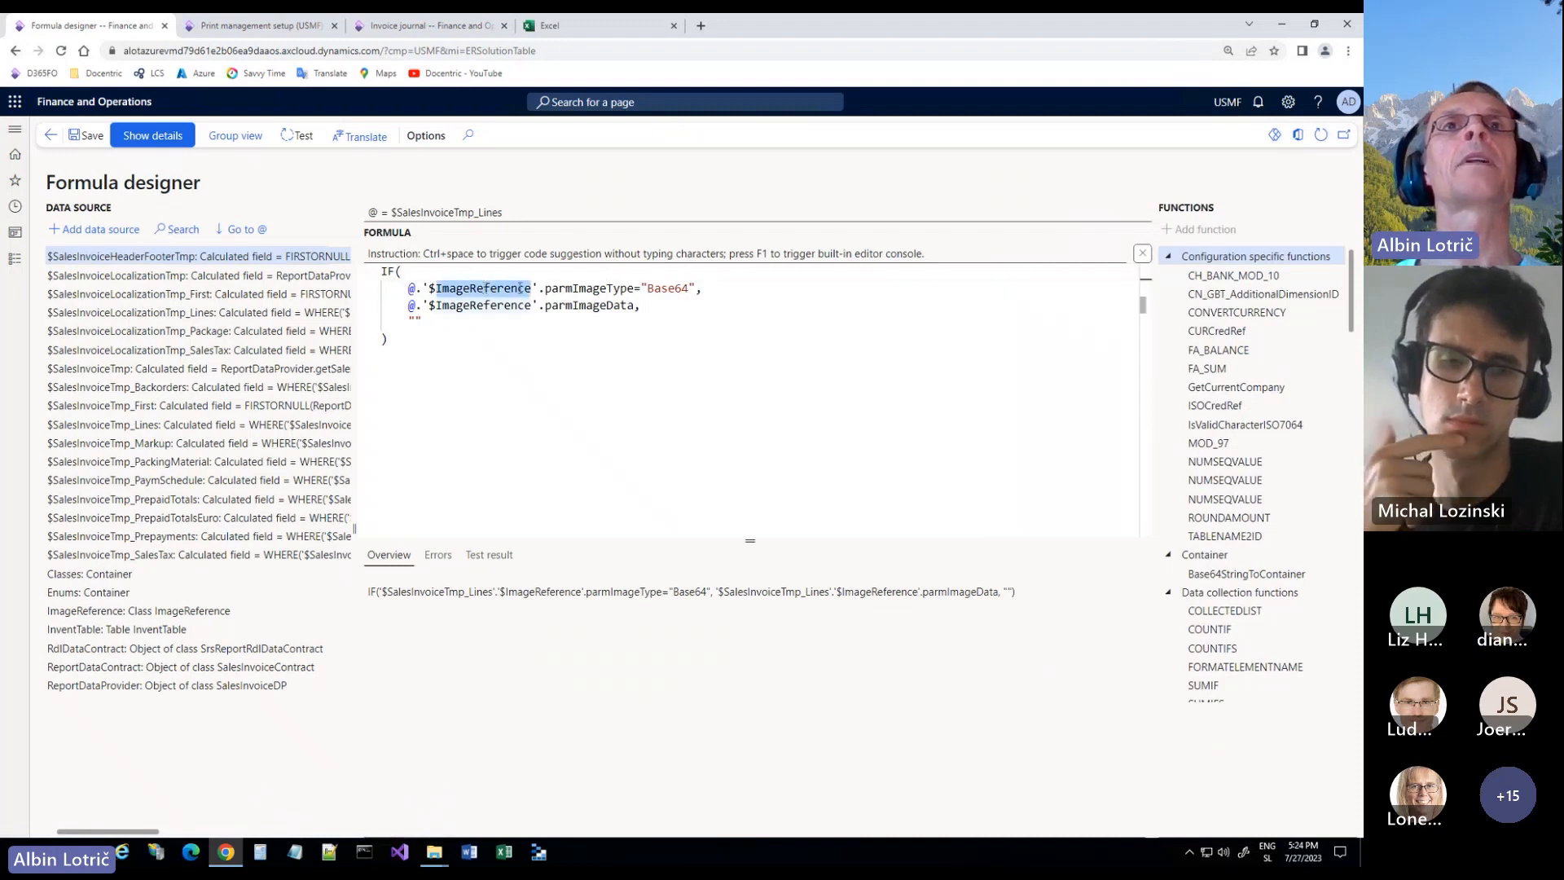
drag(545, 288, 631, 289)
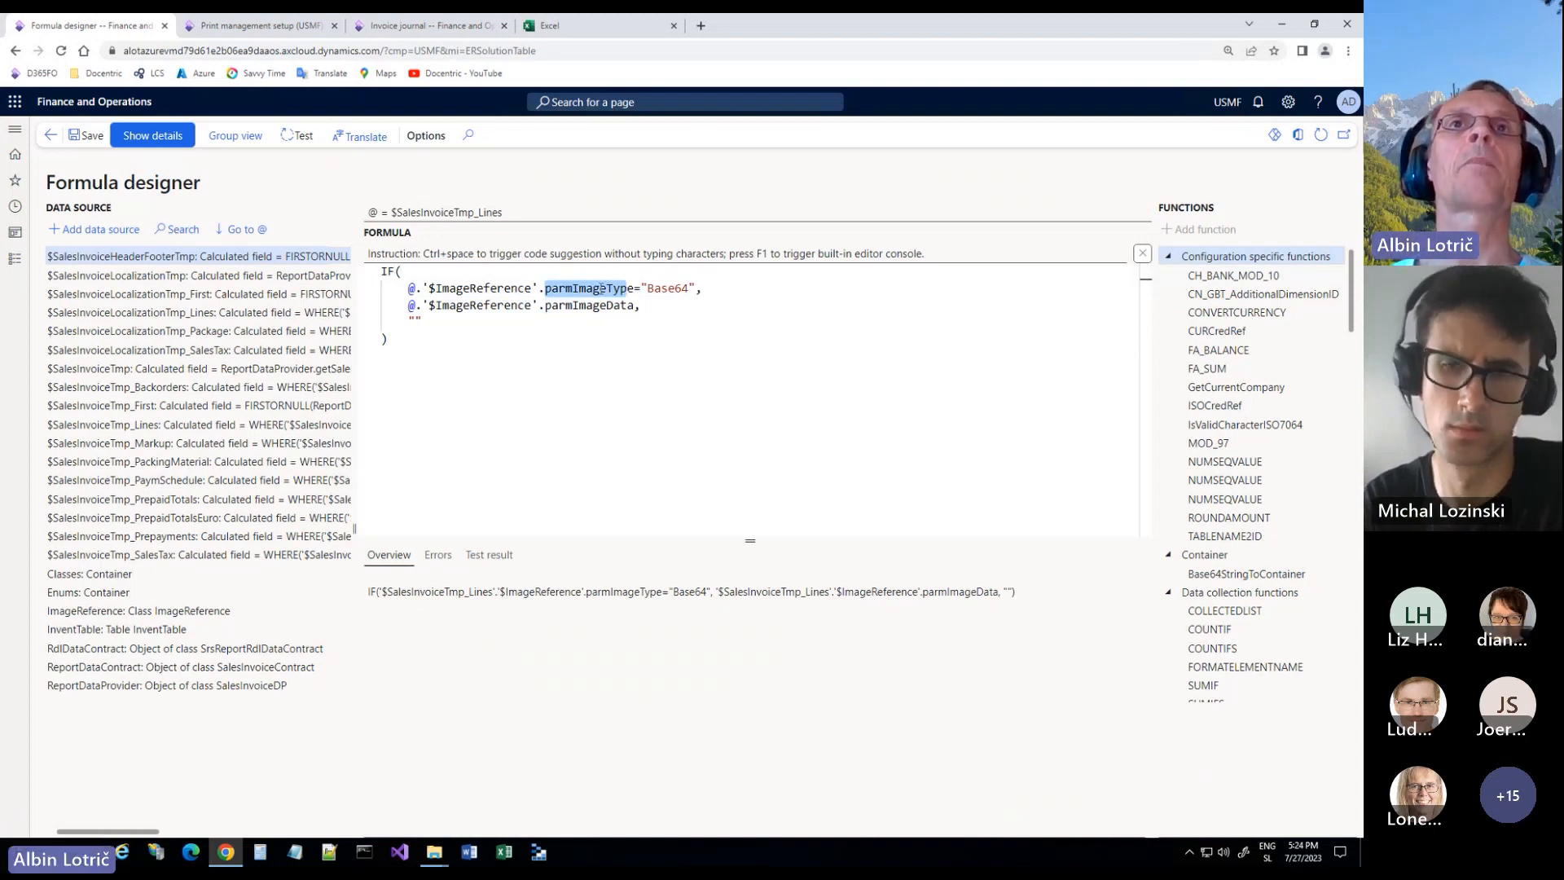
drag(647, 288, 688, 288)
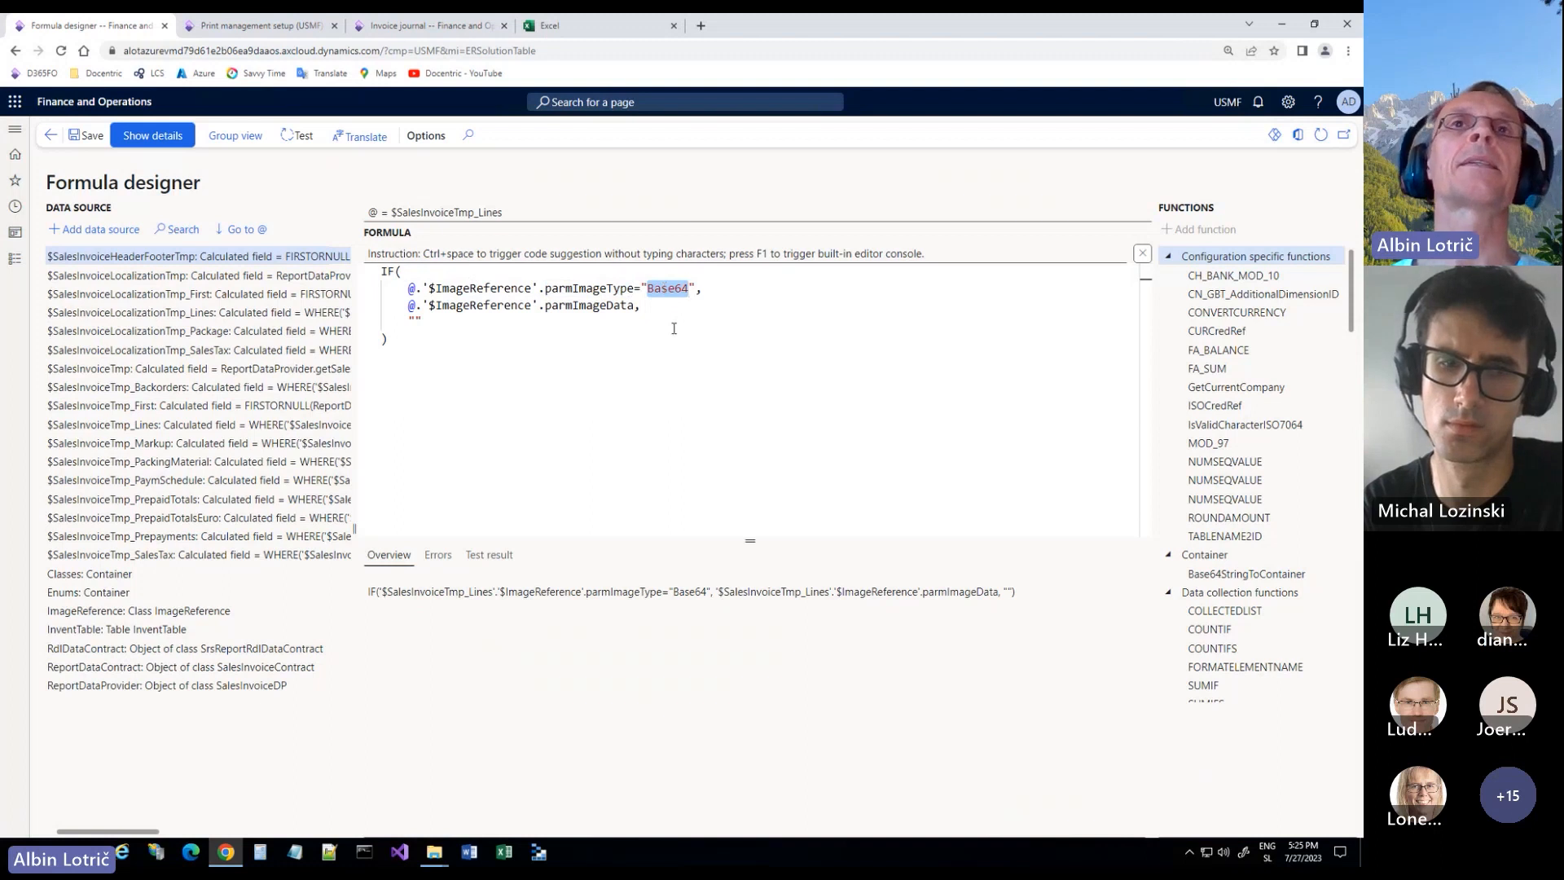
drag(641, 306, 409, 306)
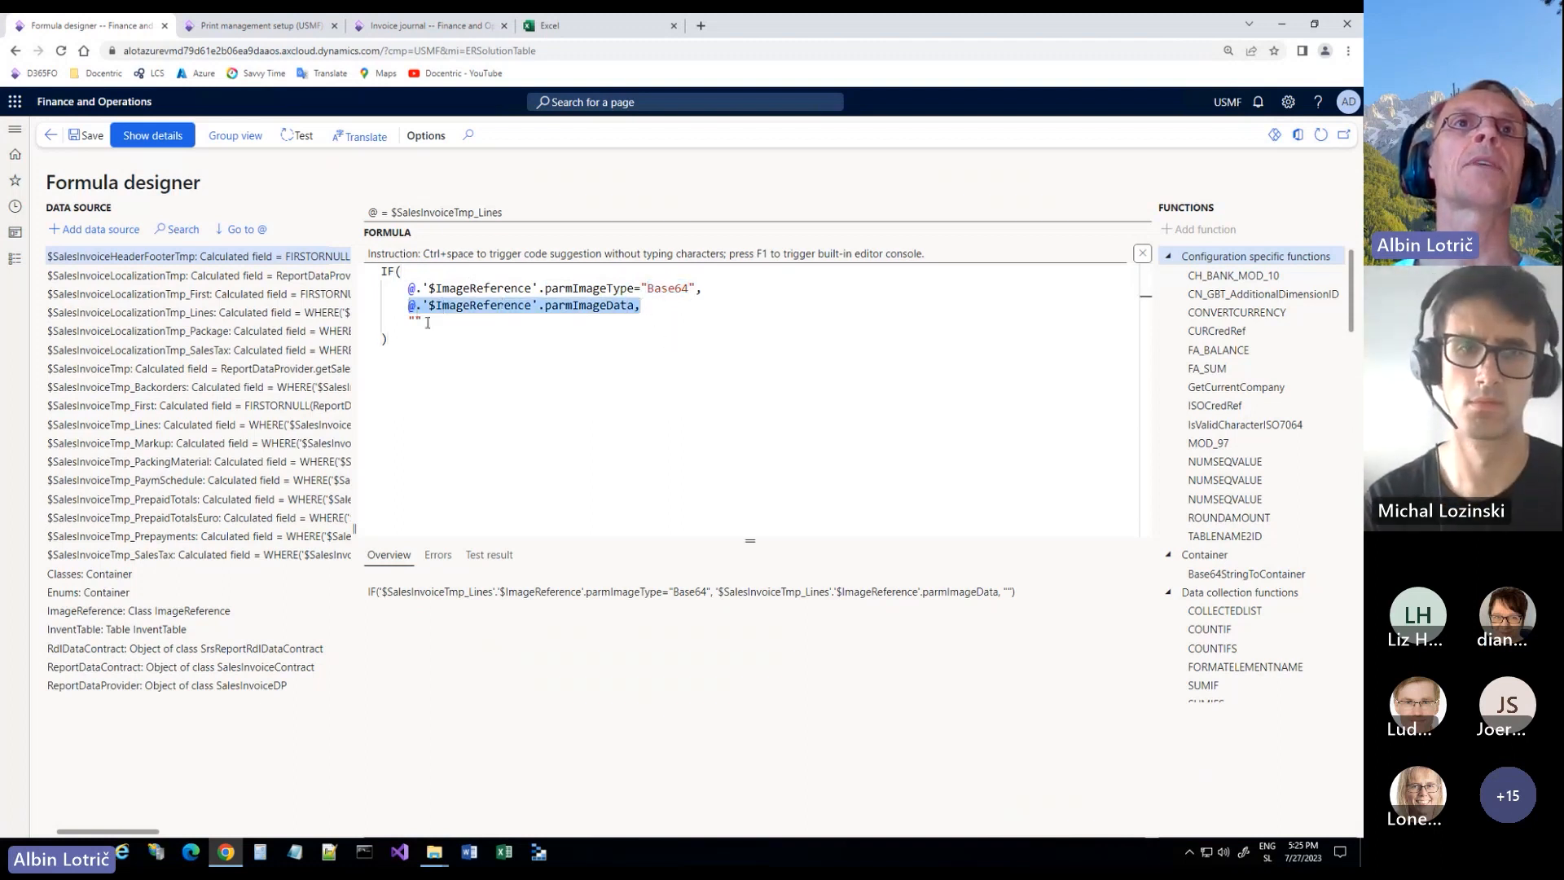
click(426, 323)
double_click(416, 323)
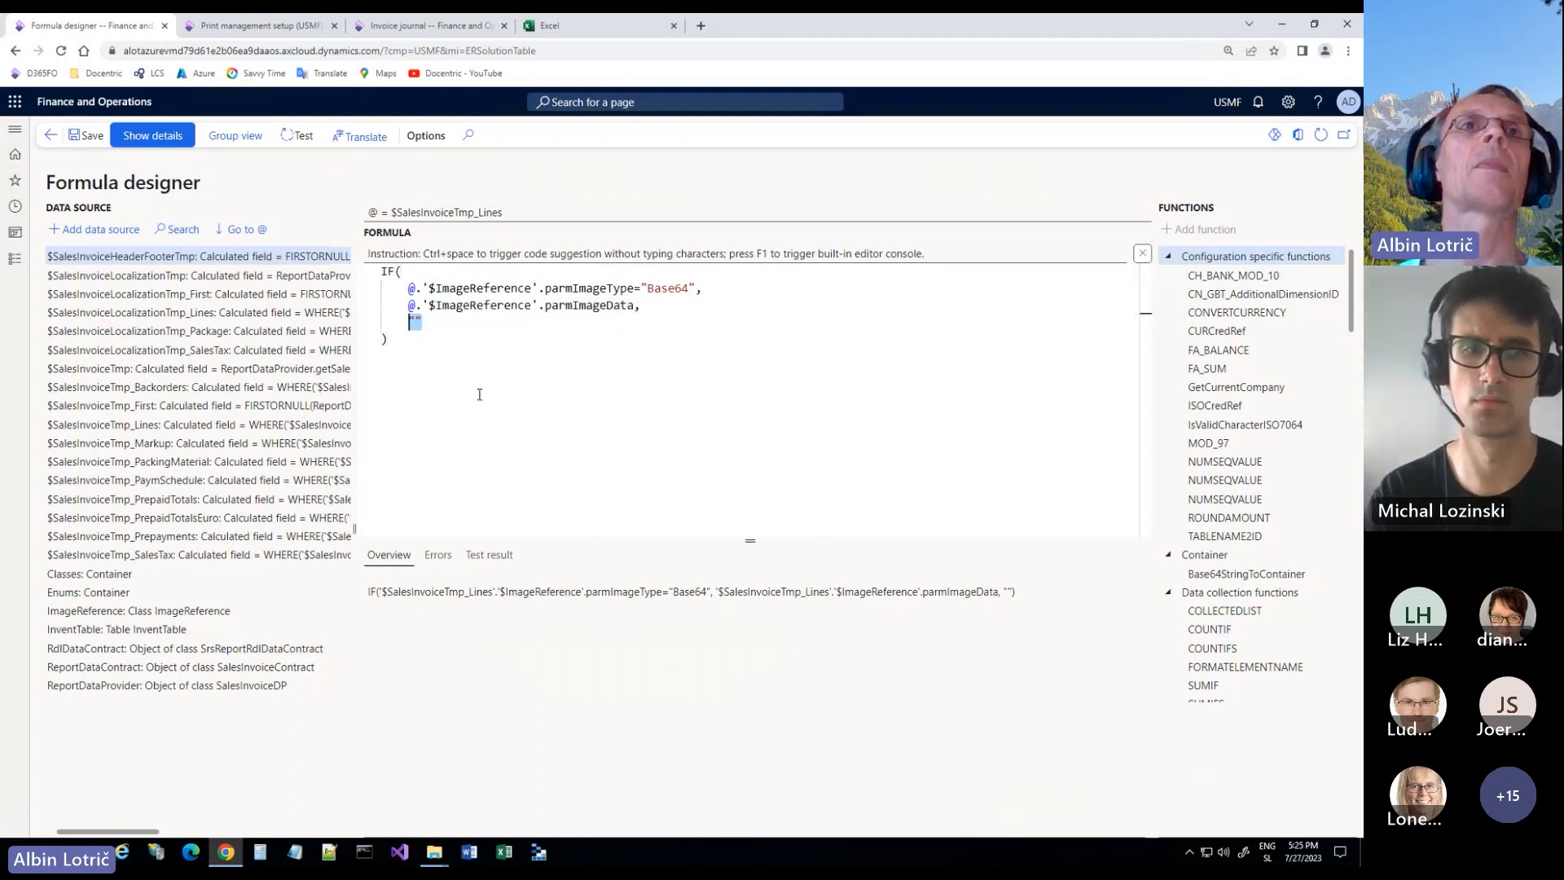
click(402, 343)
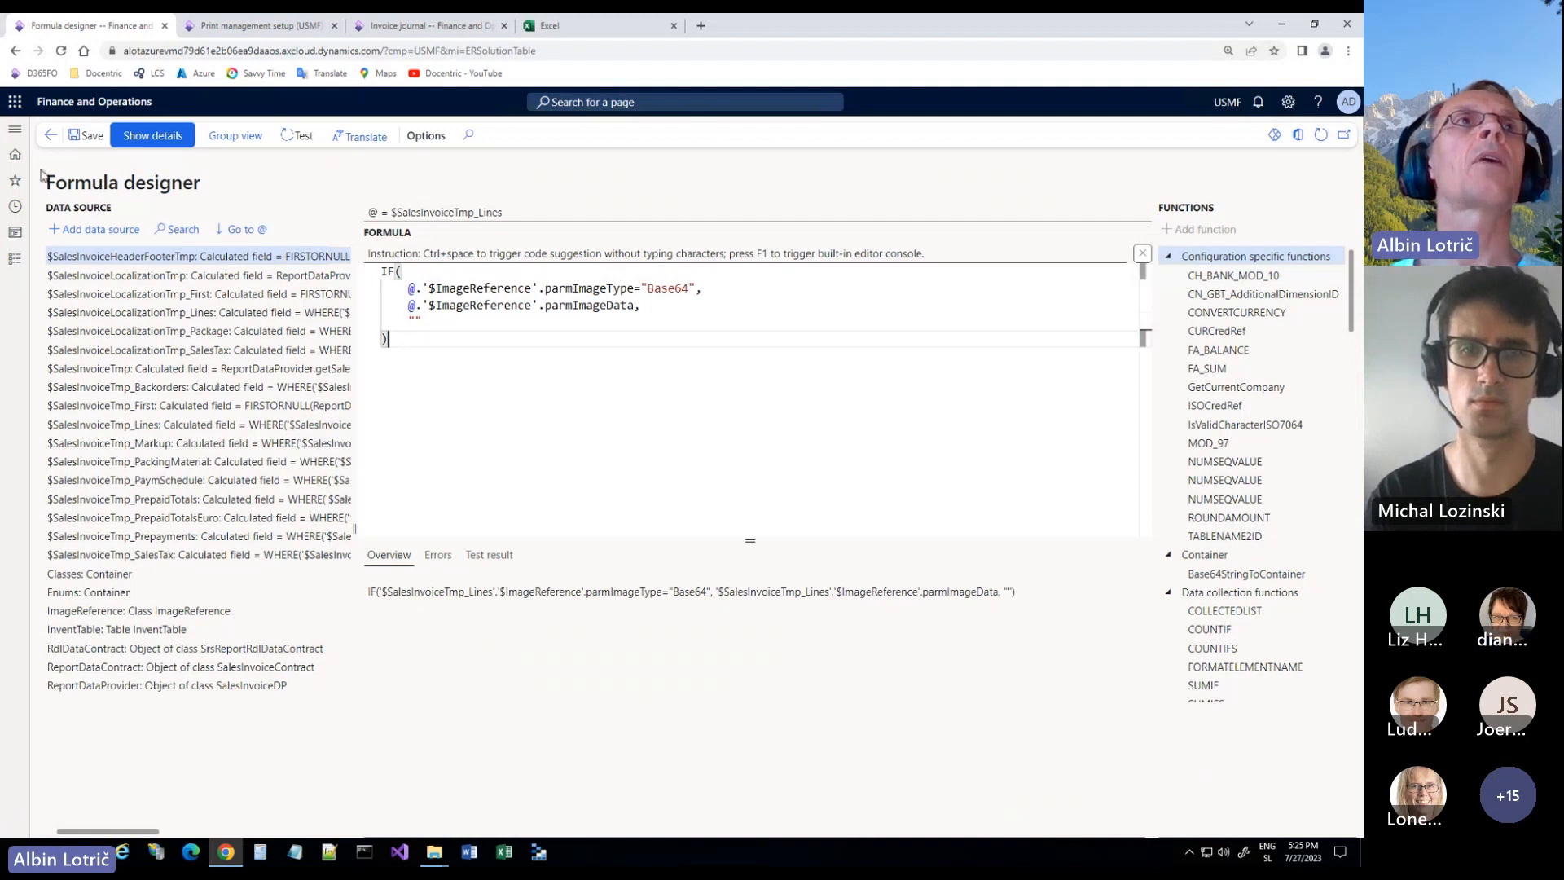
click(52, 138)
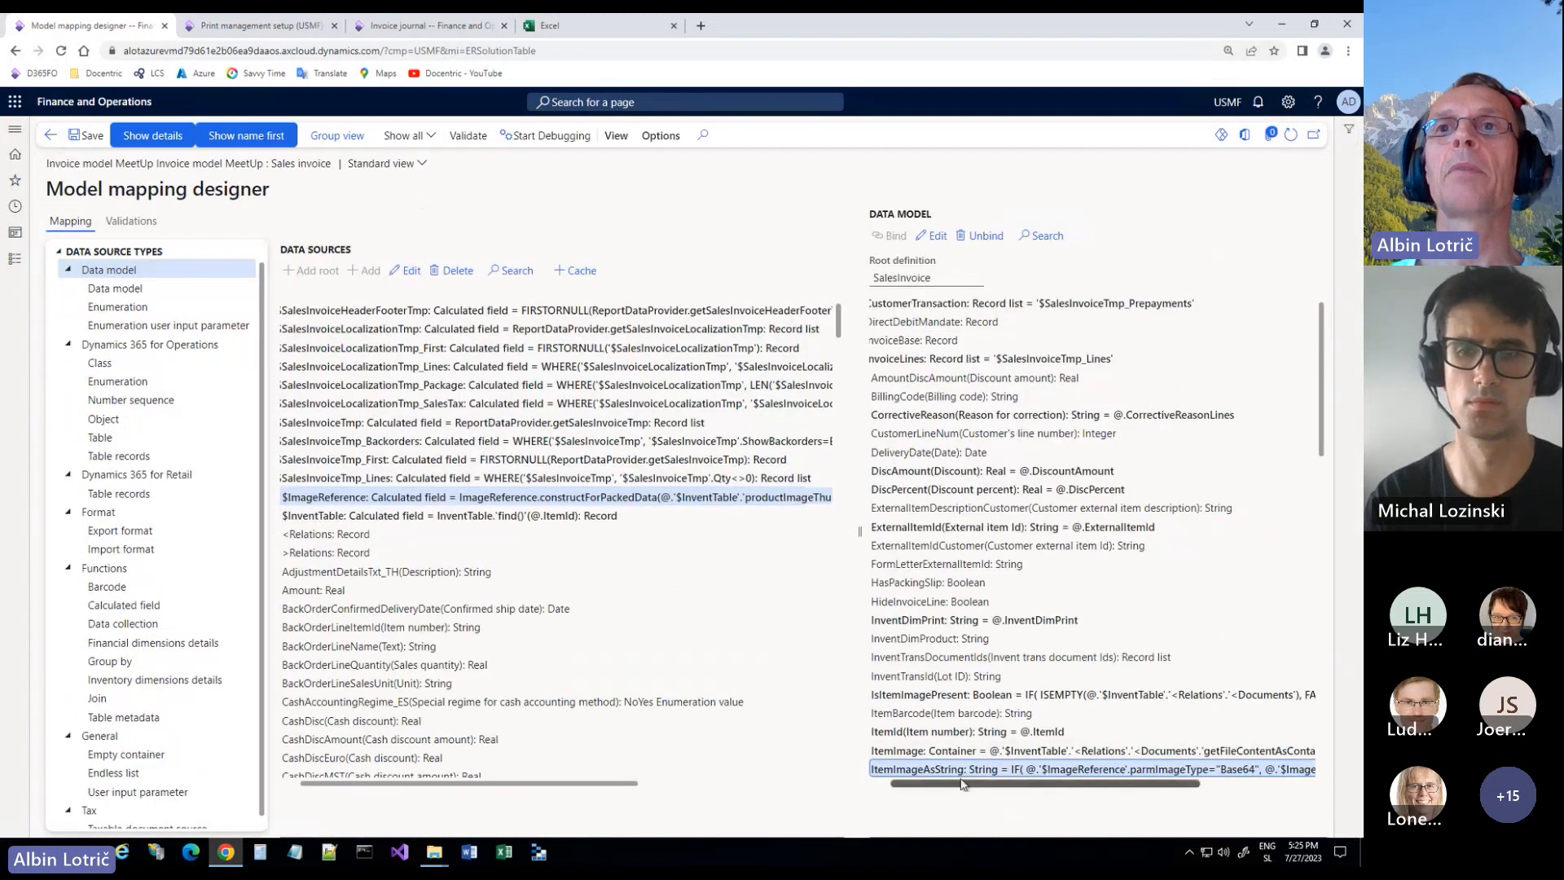
Step: Open the IsItemImagePresent binding formula, examine the <Documents relation in its ISEMPTY check, and close it without changes
click(927, 694)
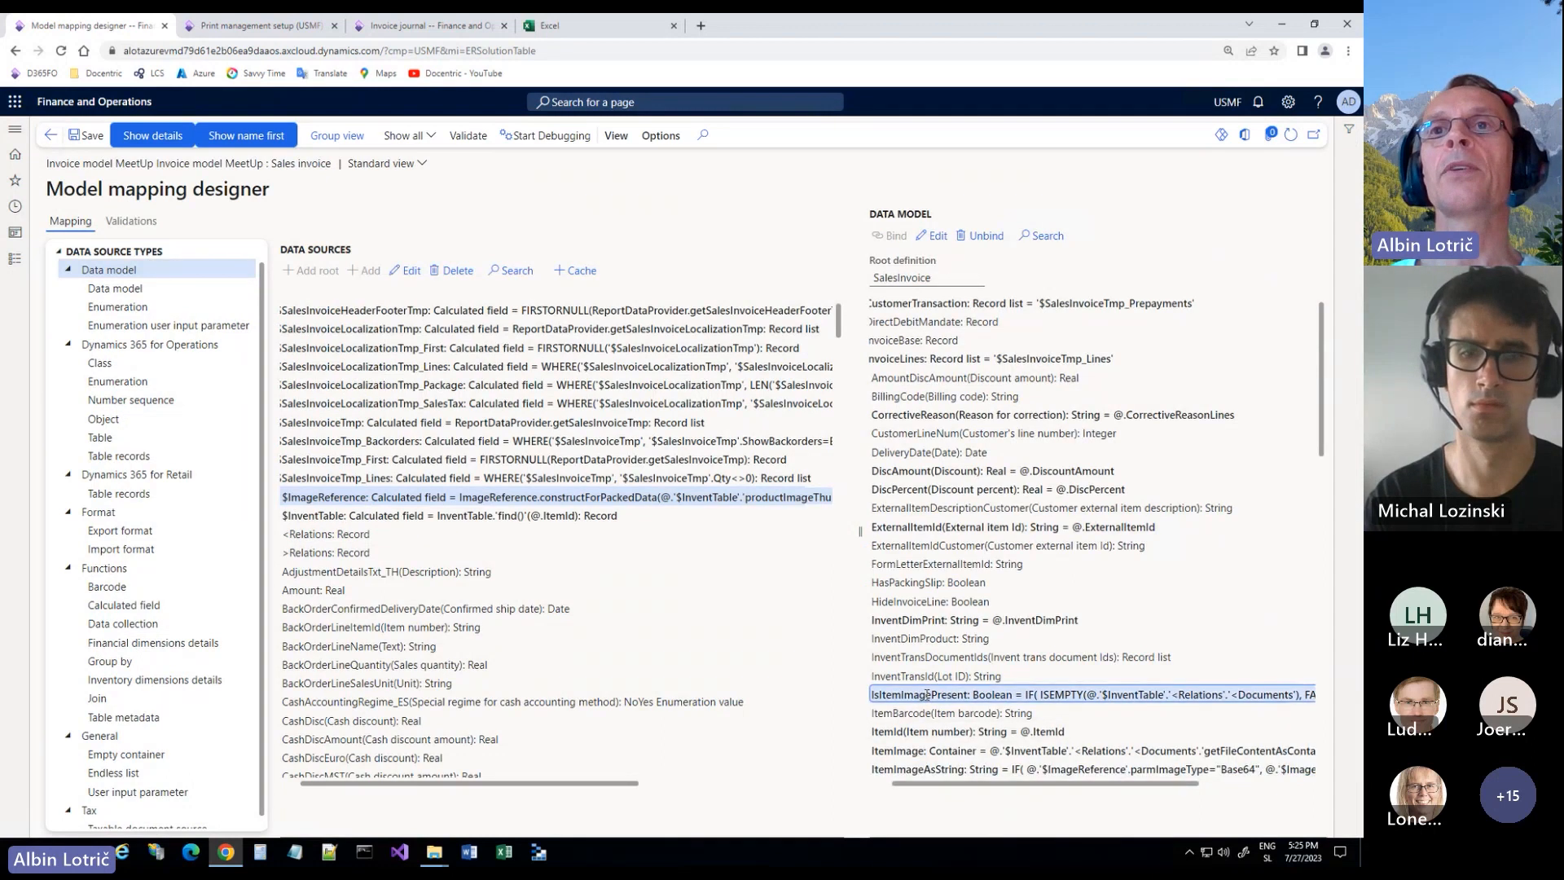
click(937, 236)
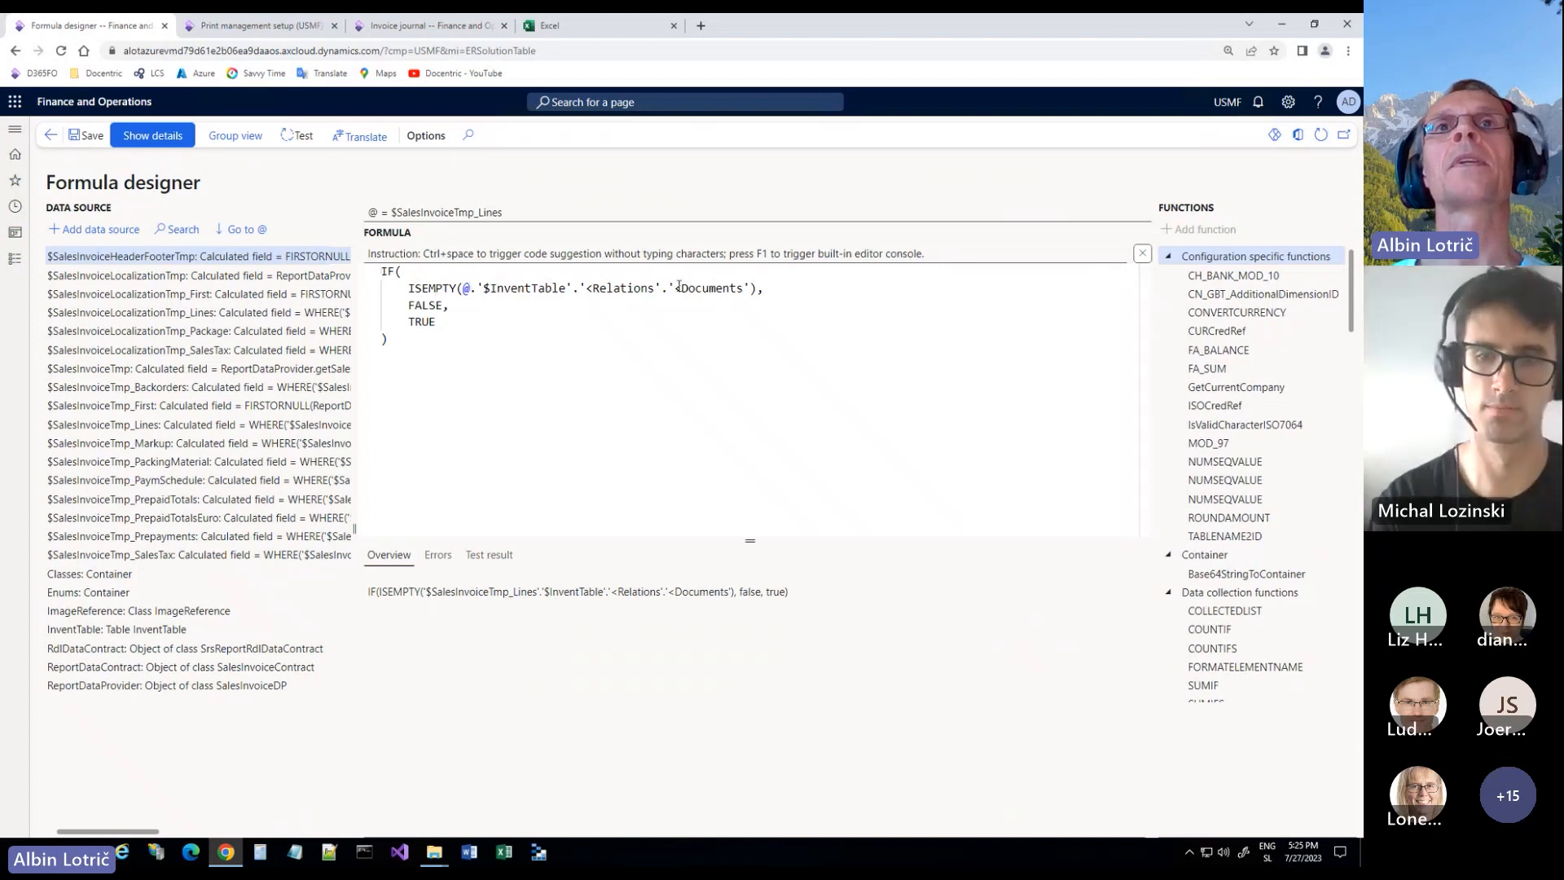
drag(677, 285, 751, 287)
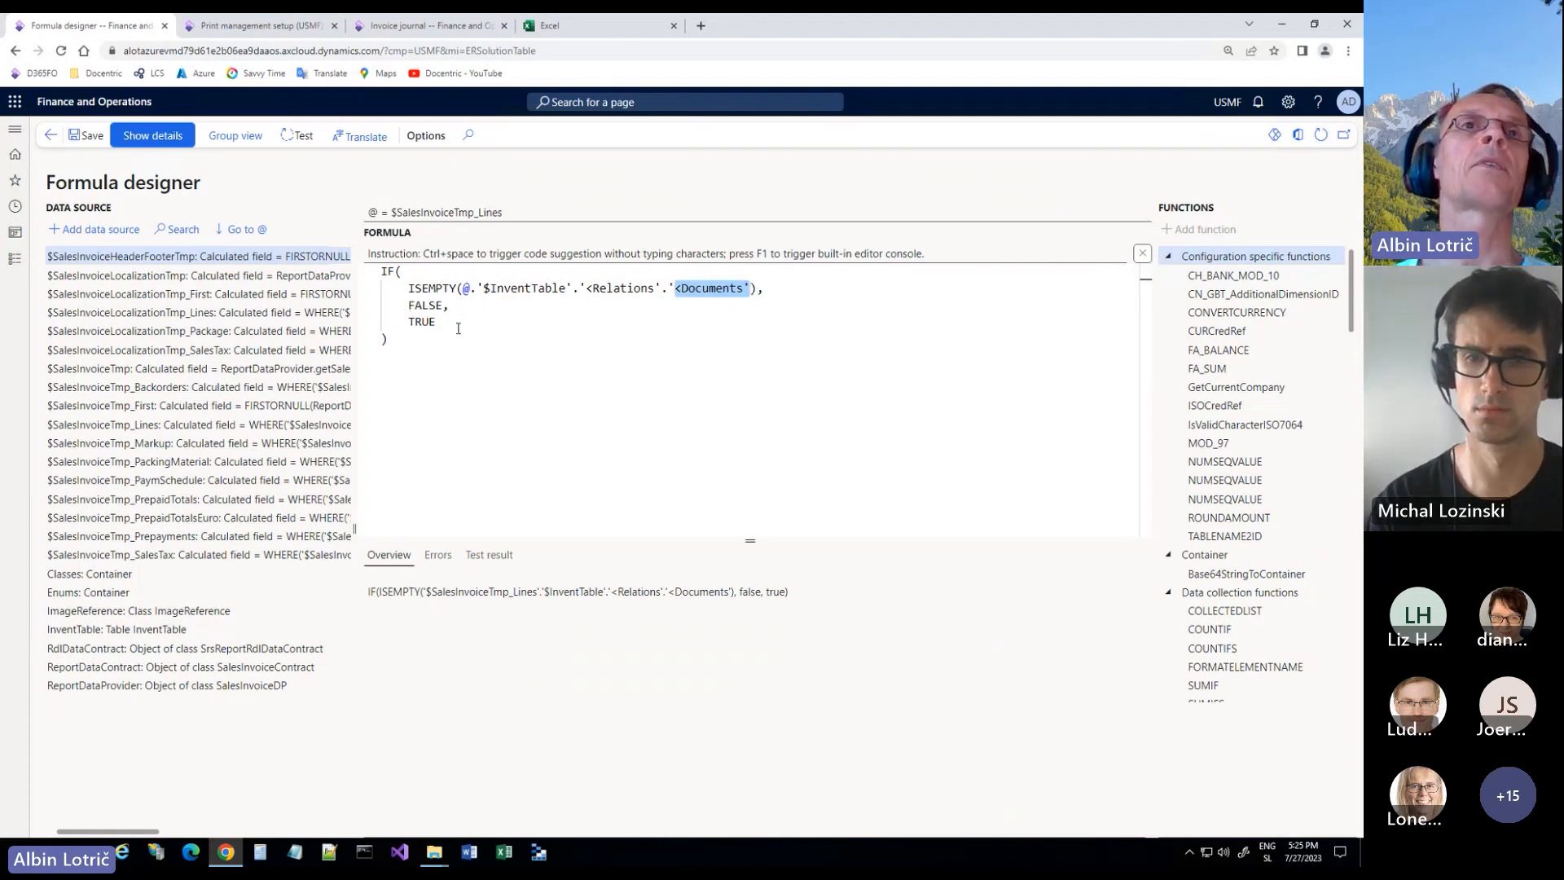
click(49, 139)
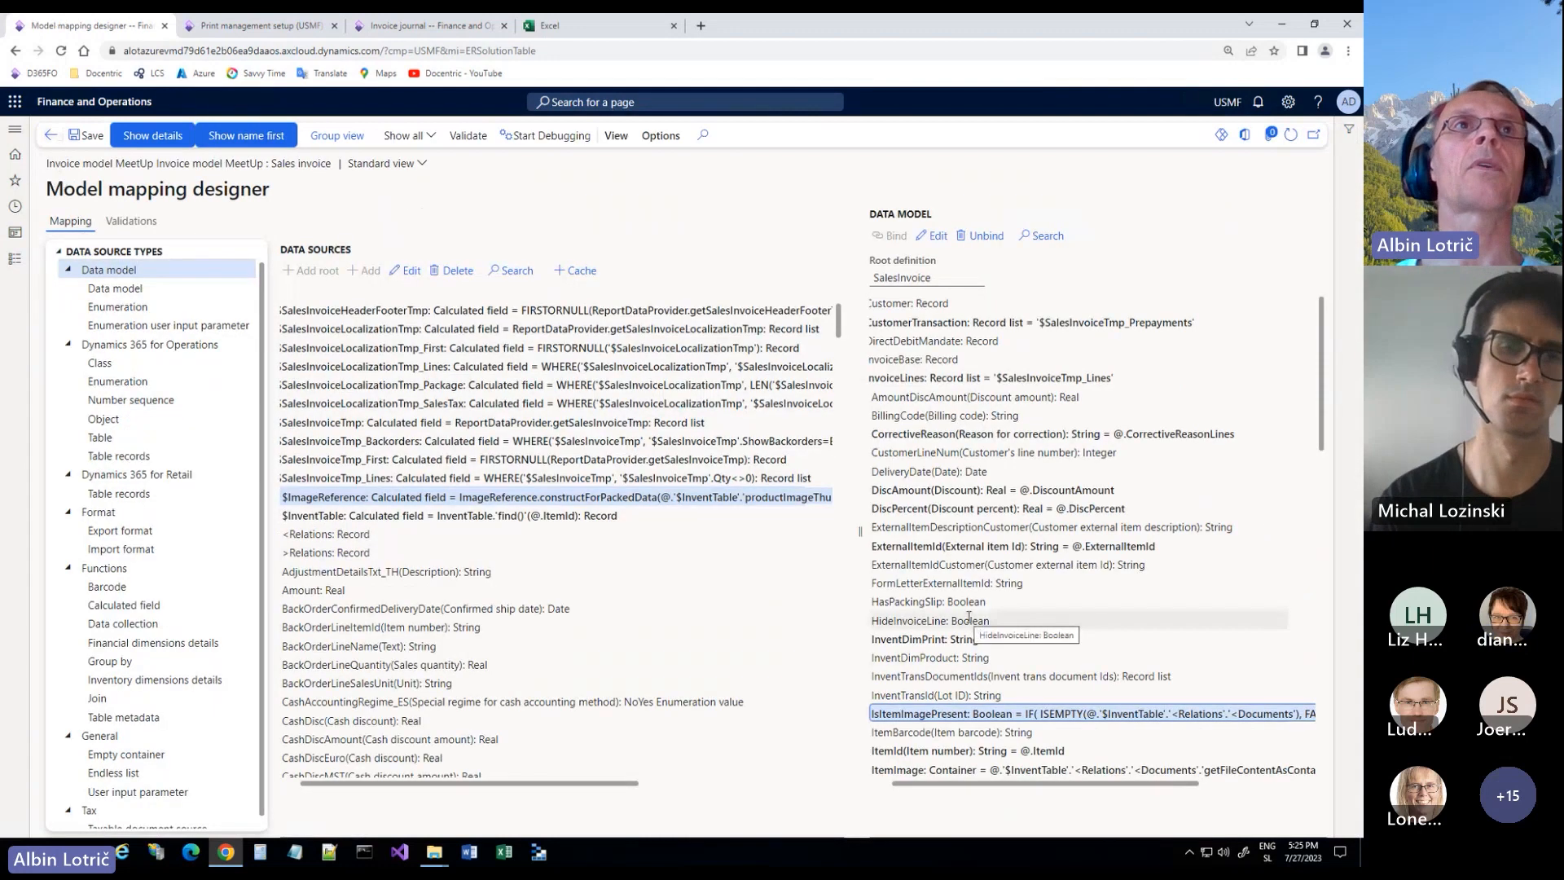
Step: Leave the model mapping without saving changes and open the Sales invoice MeetUp (Excel) configuration in the format designer
click(50, 136)
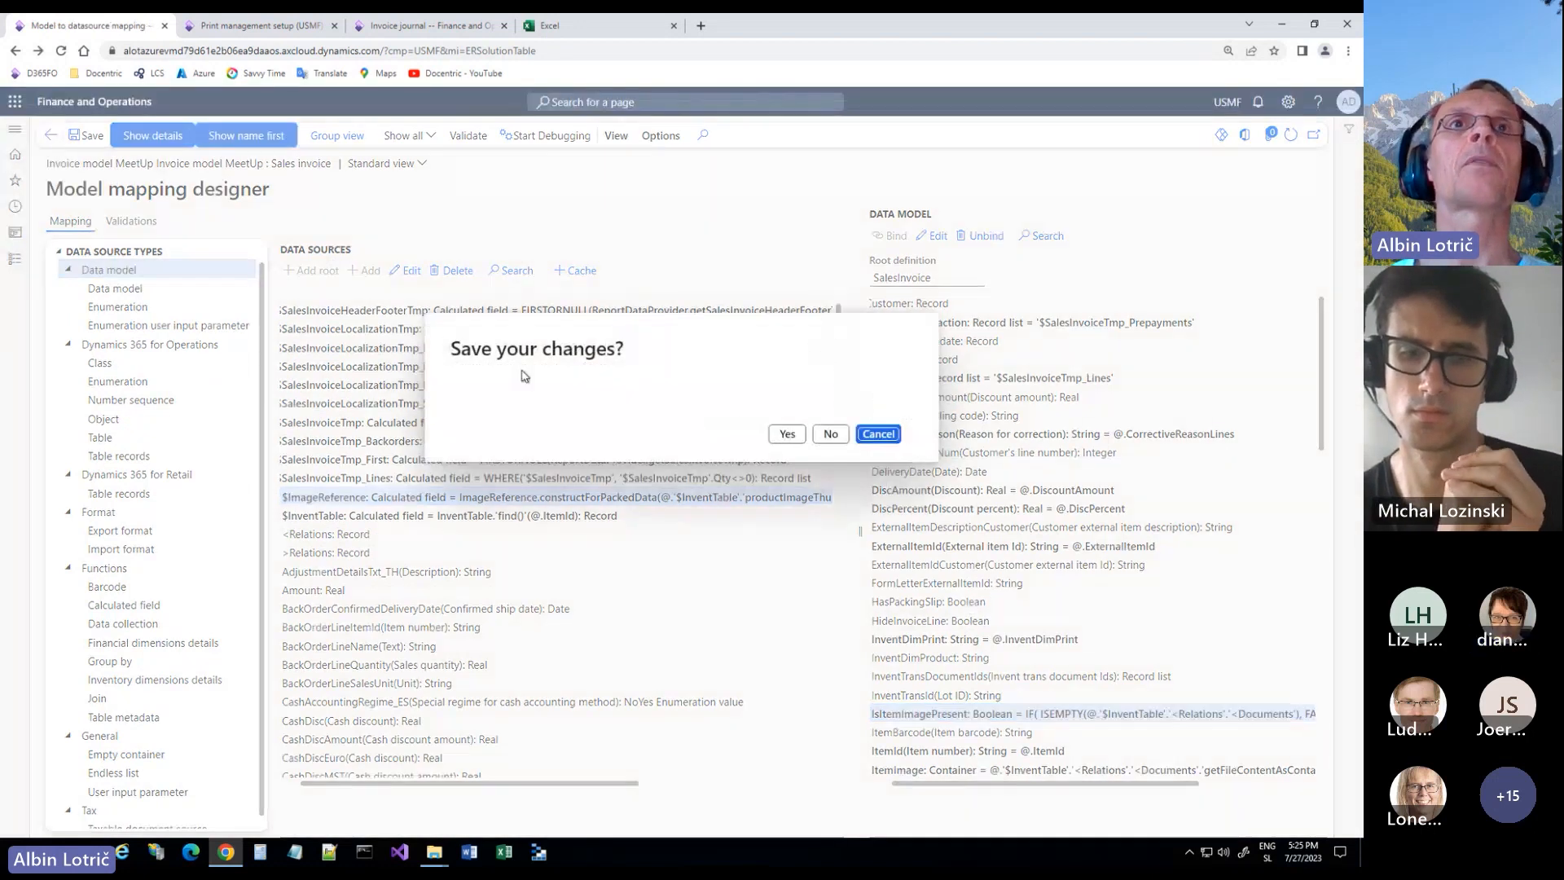
click(830, 433)
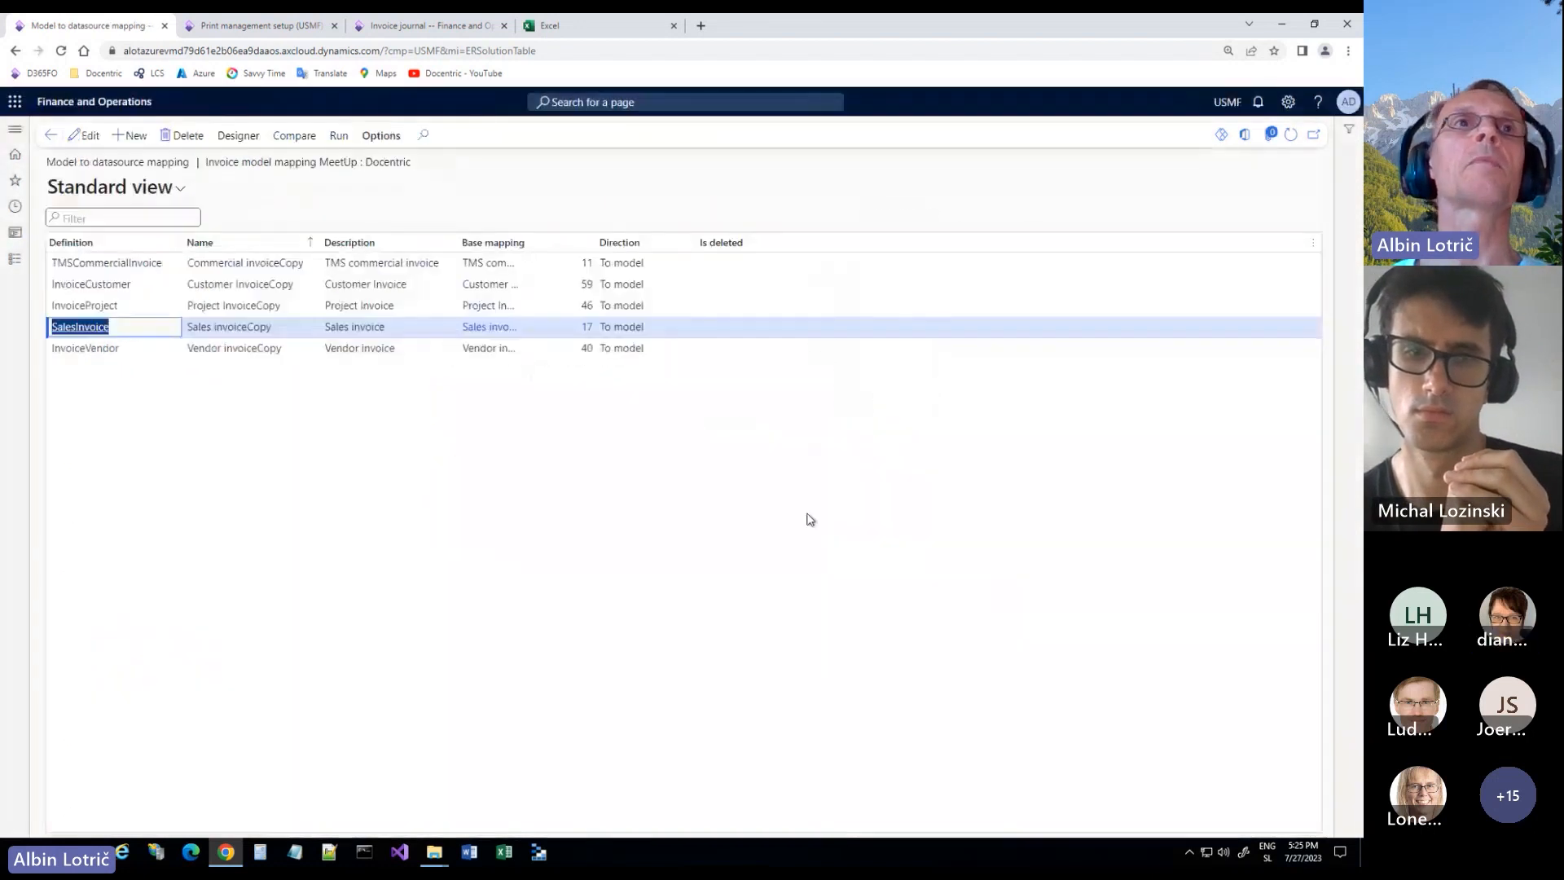
click(51, 135)
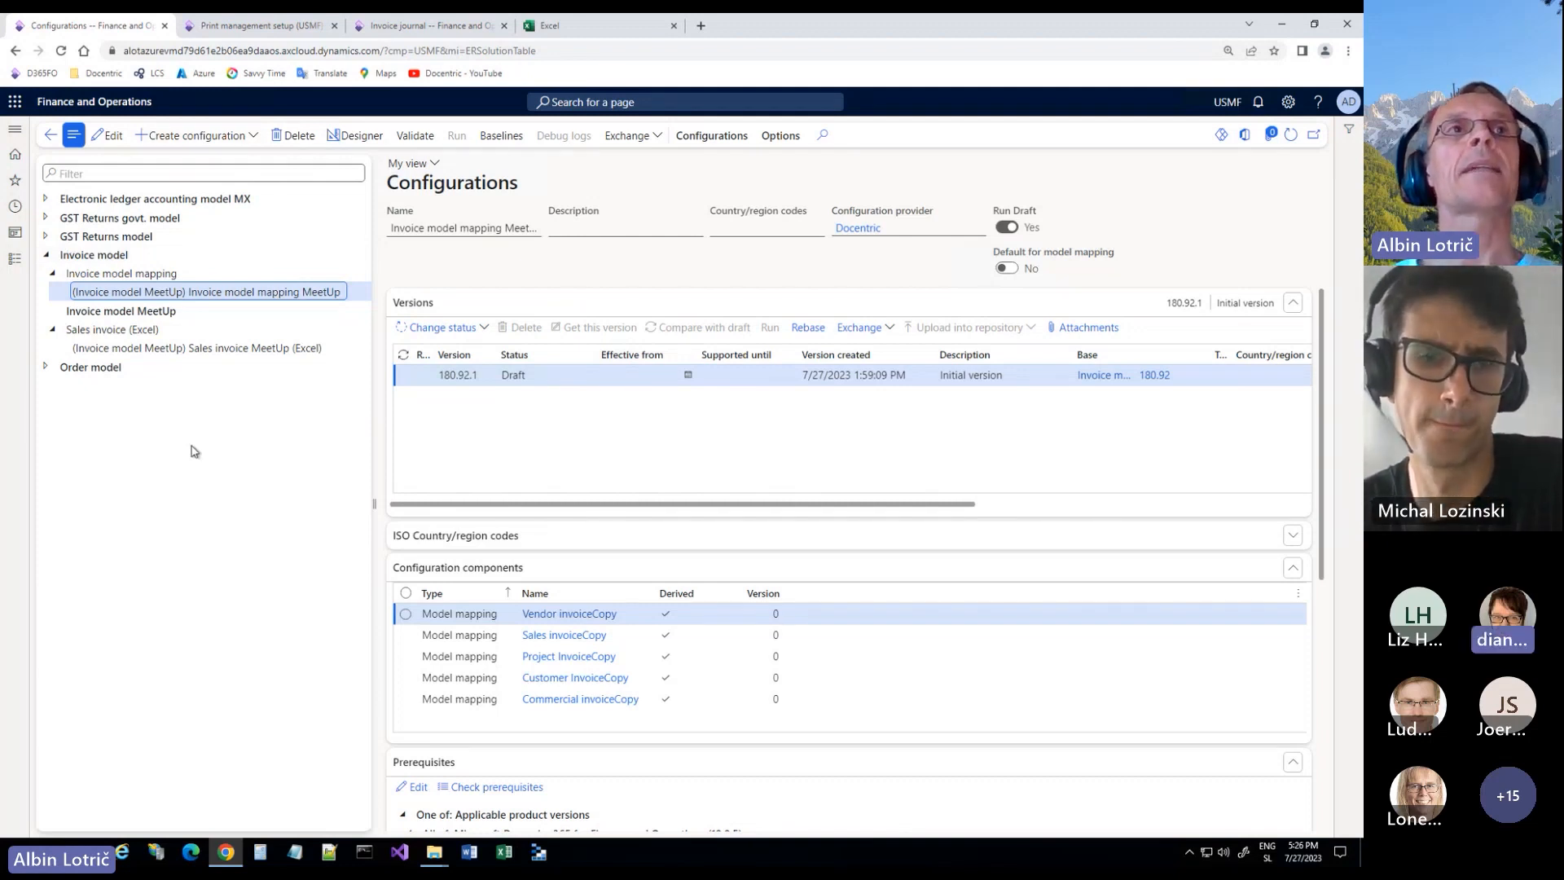
click(189, 348)
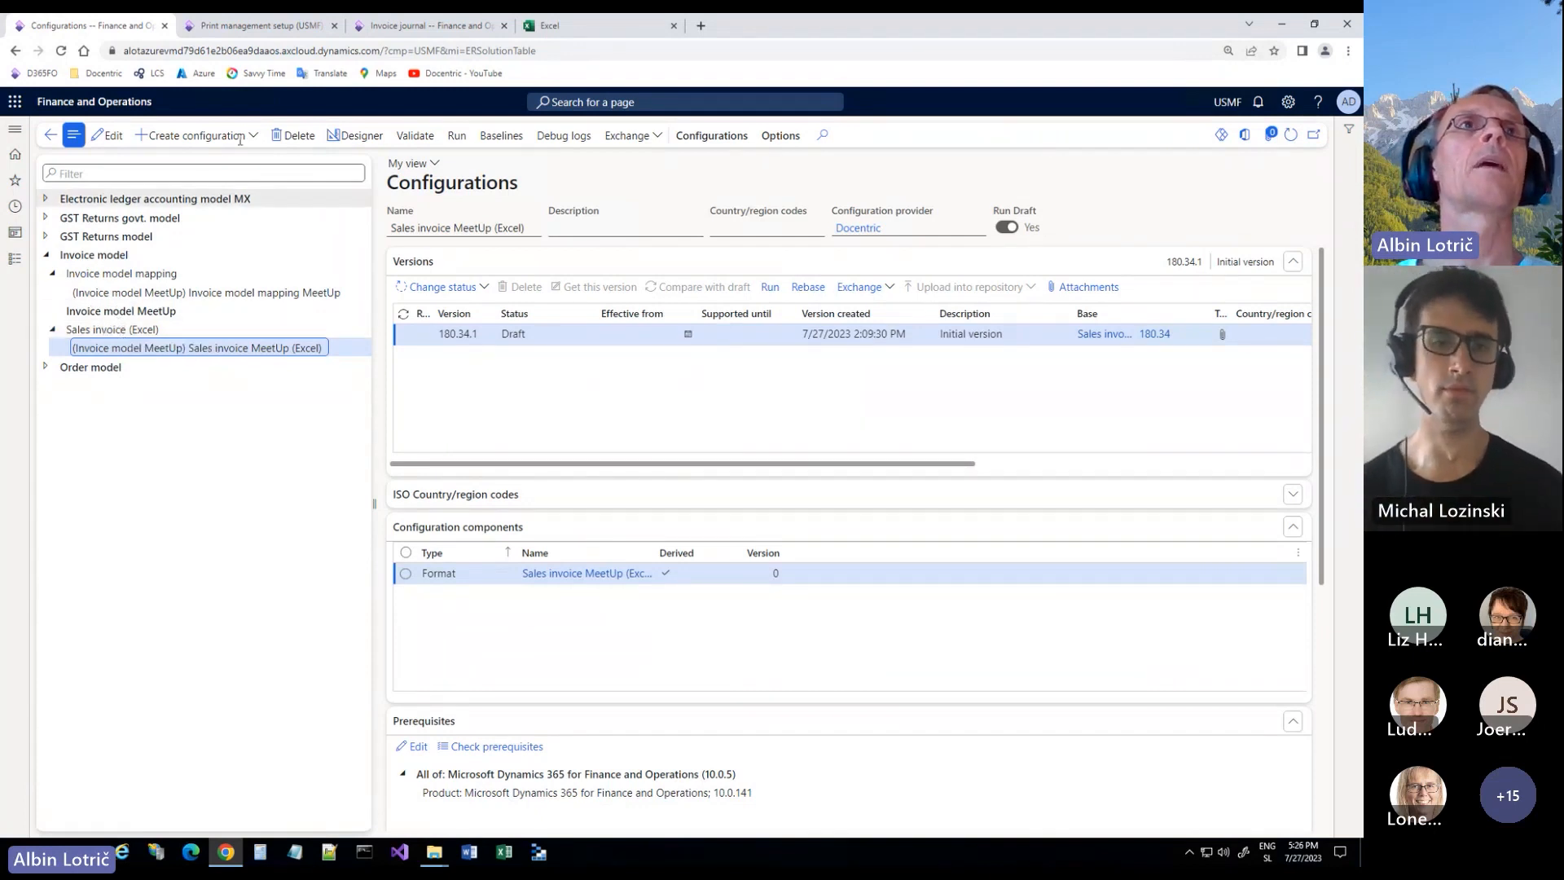
click(363, 140)
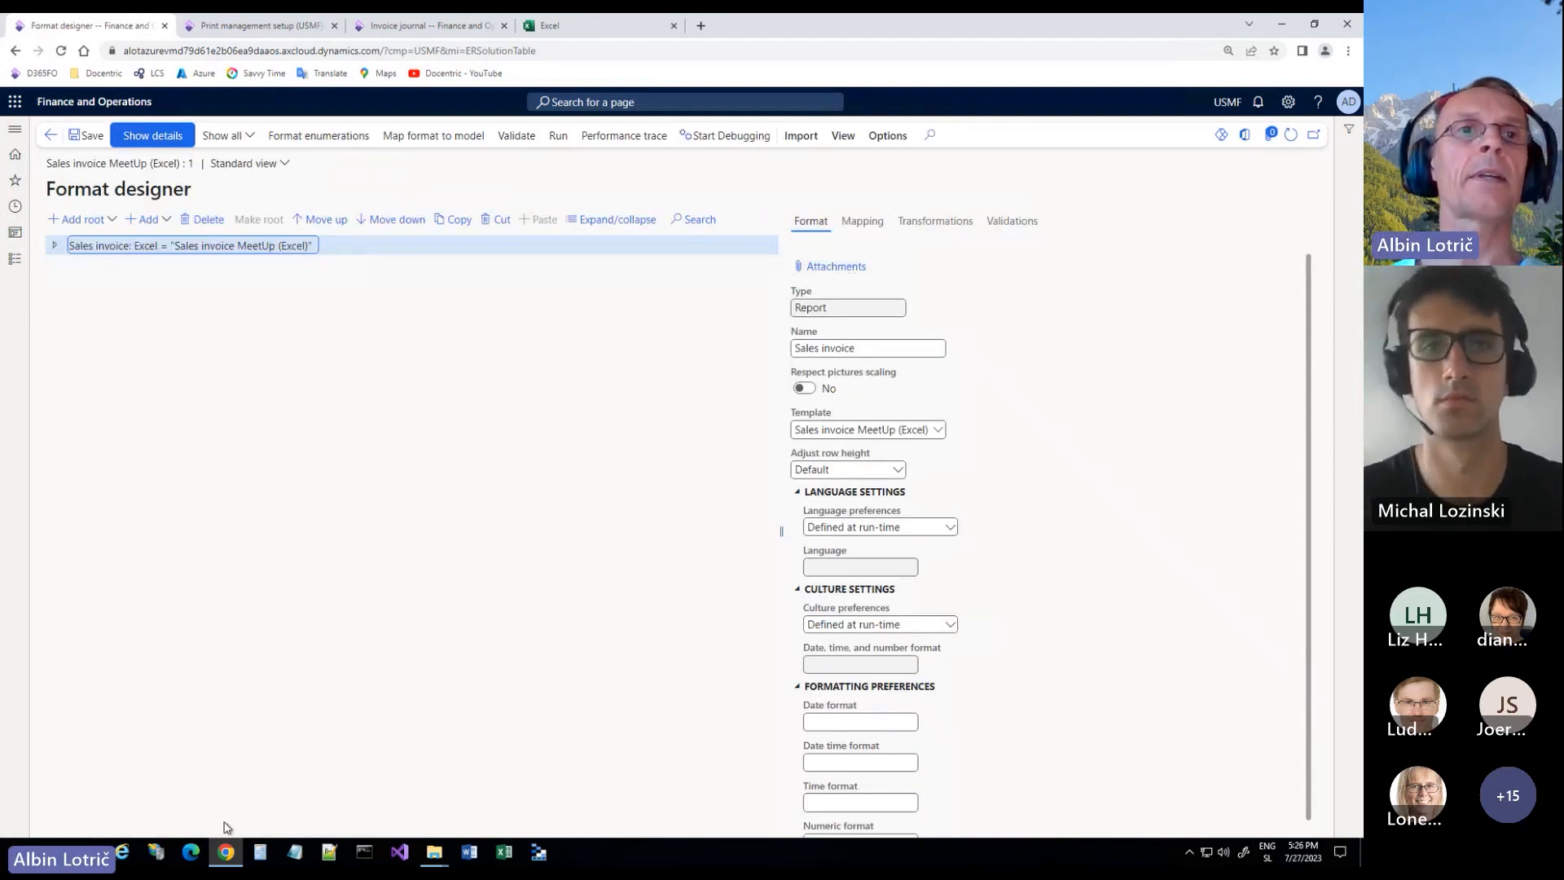
Step: Switch to the Downloads folder in File Explorer and open SalesModTemplate.xlsx in Excel
click(431, 856)
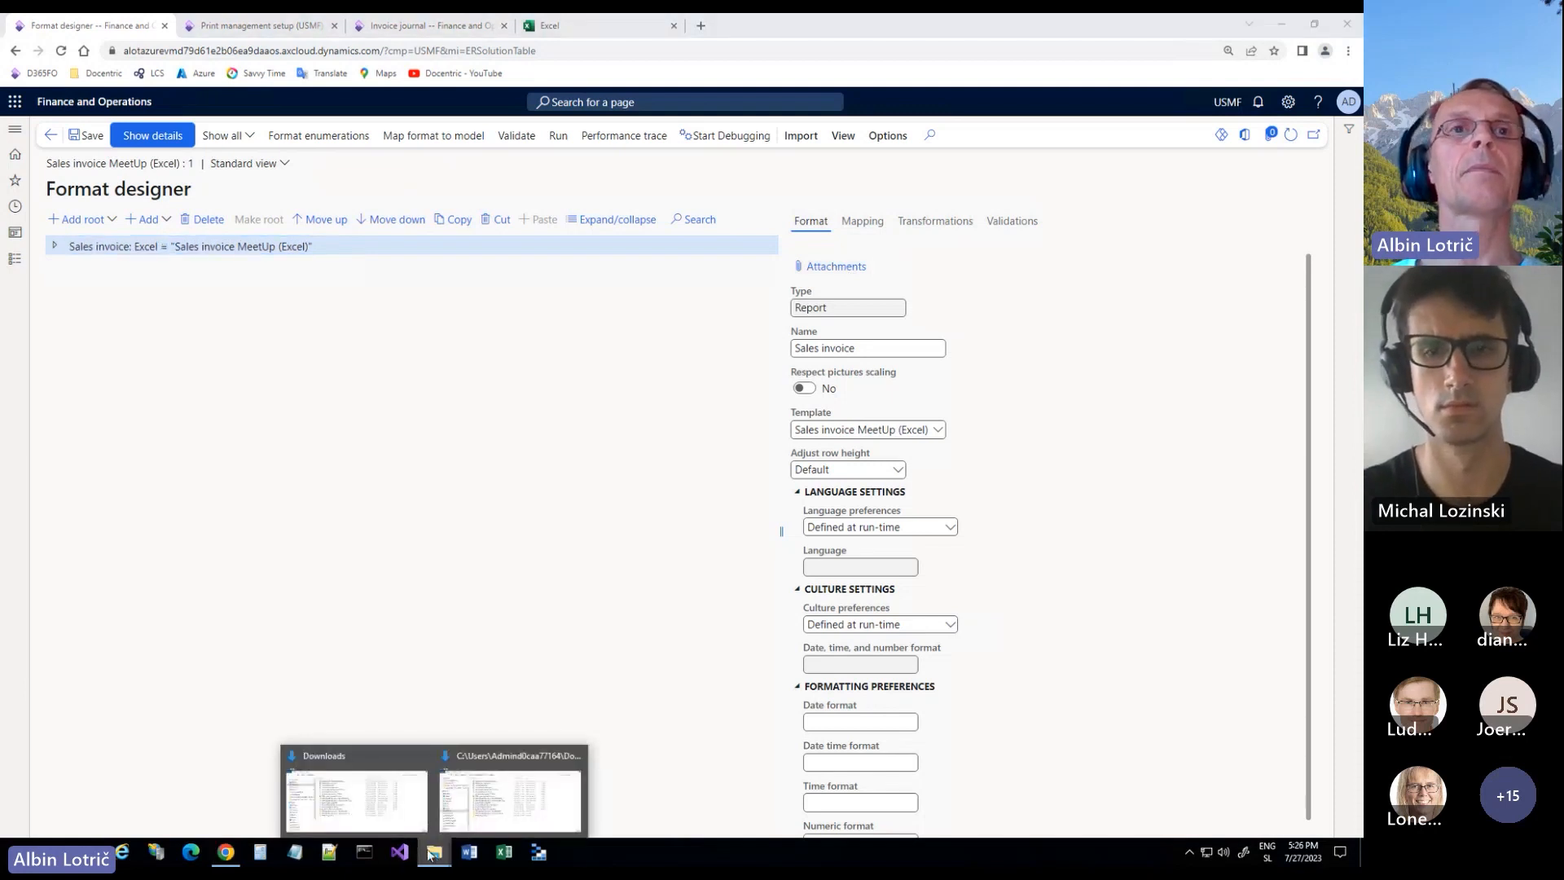
click(371, 815)
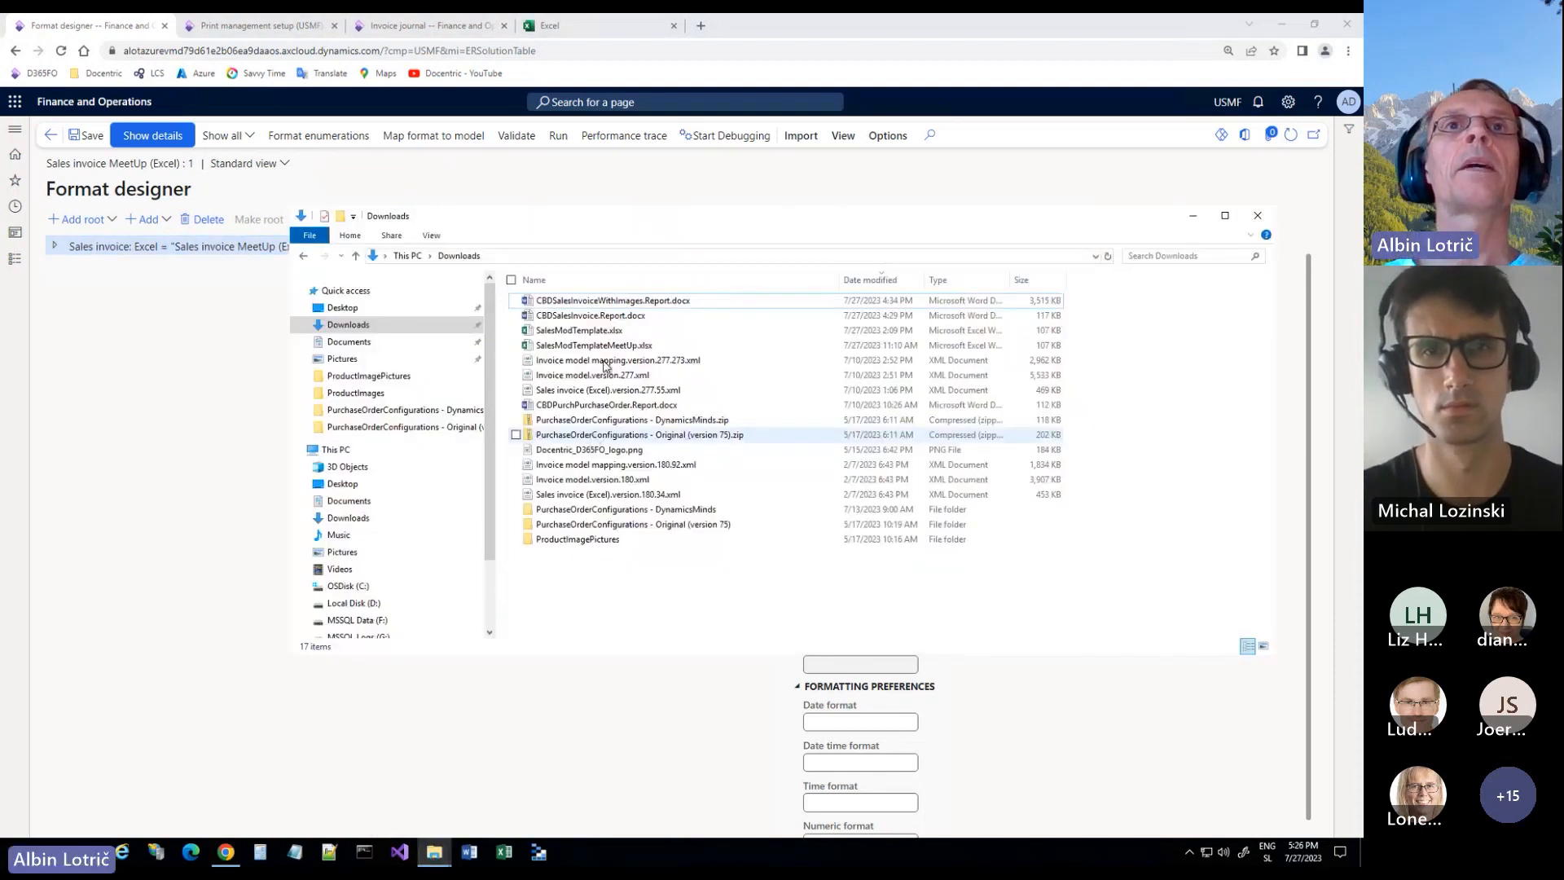
double_click(575, 330)
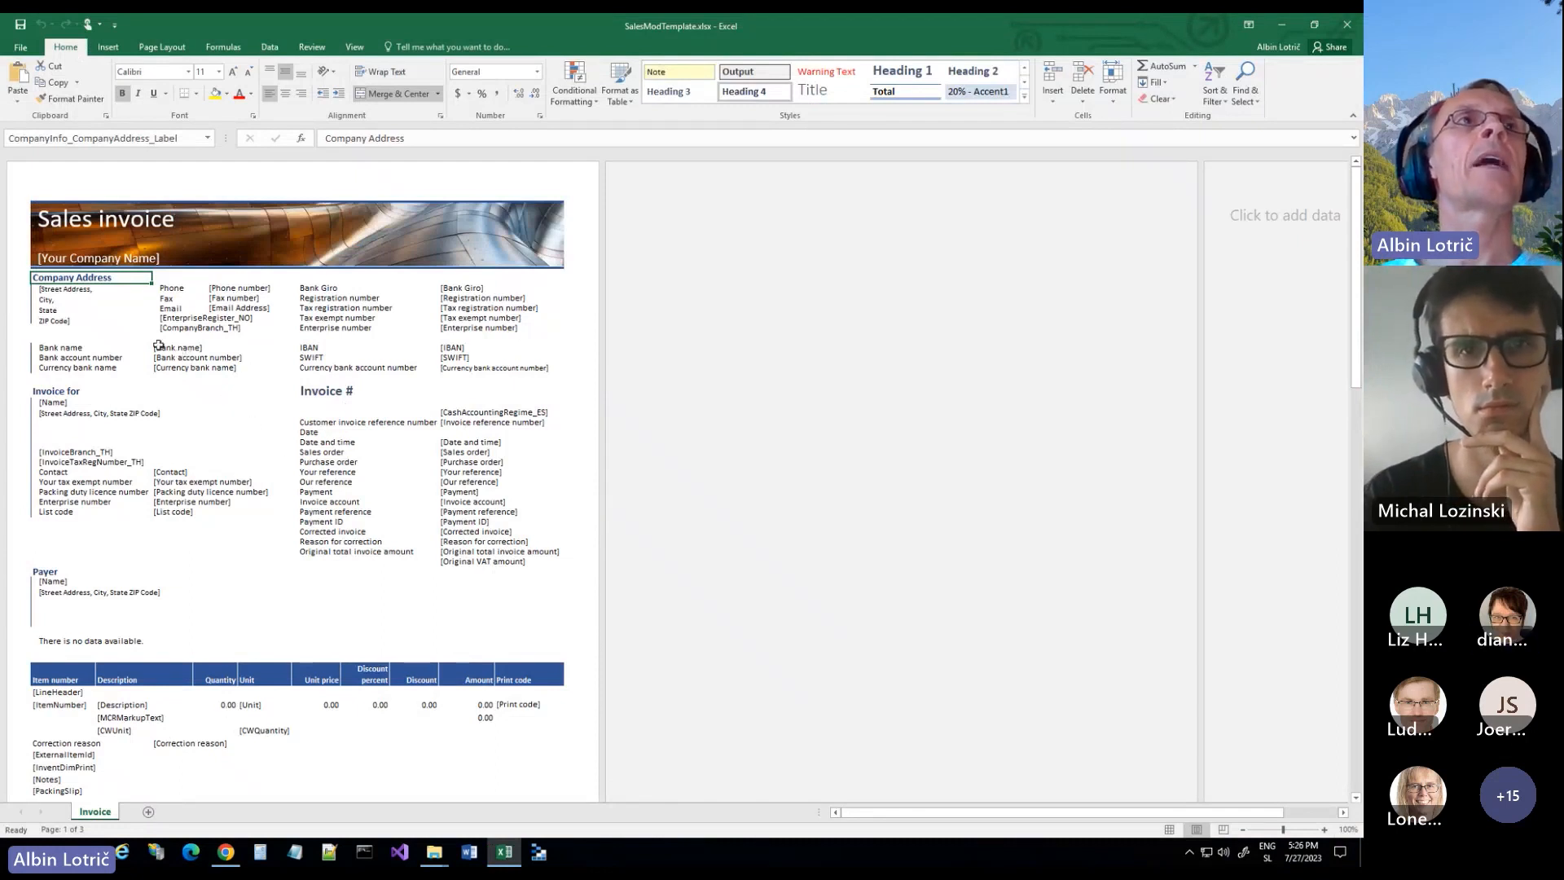
Step: Inspect the cell names of the Phone label and [Phone number] value, and select the DocumentDetails named range
click(164, 290)
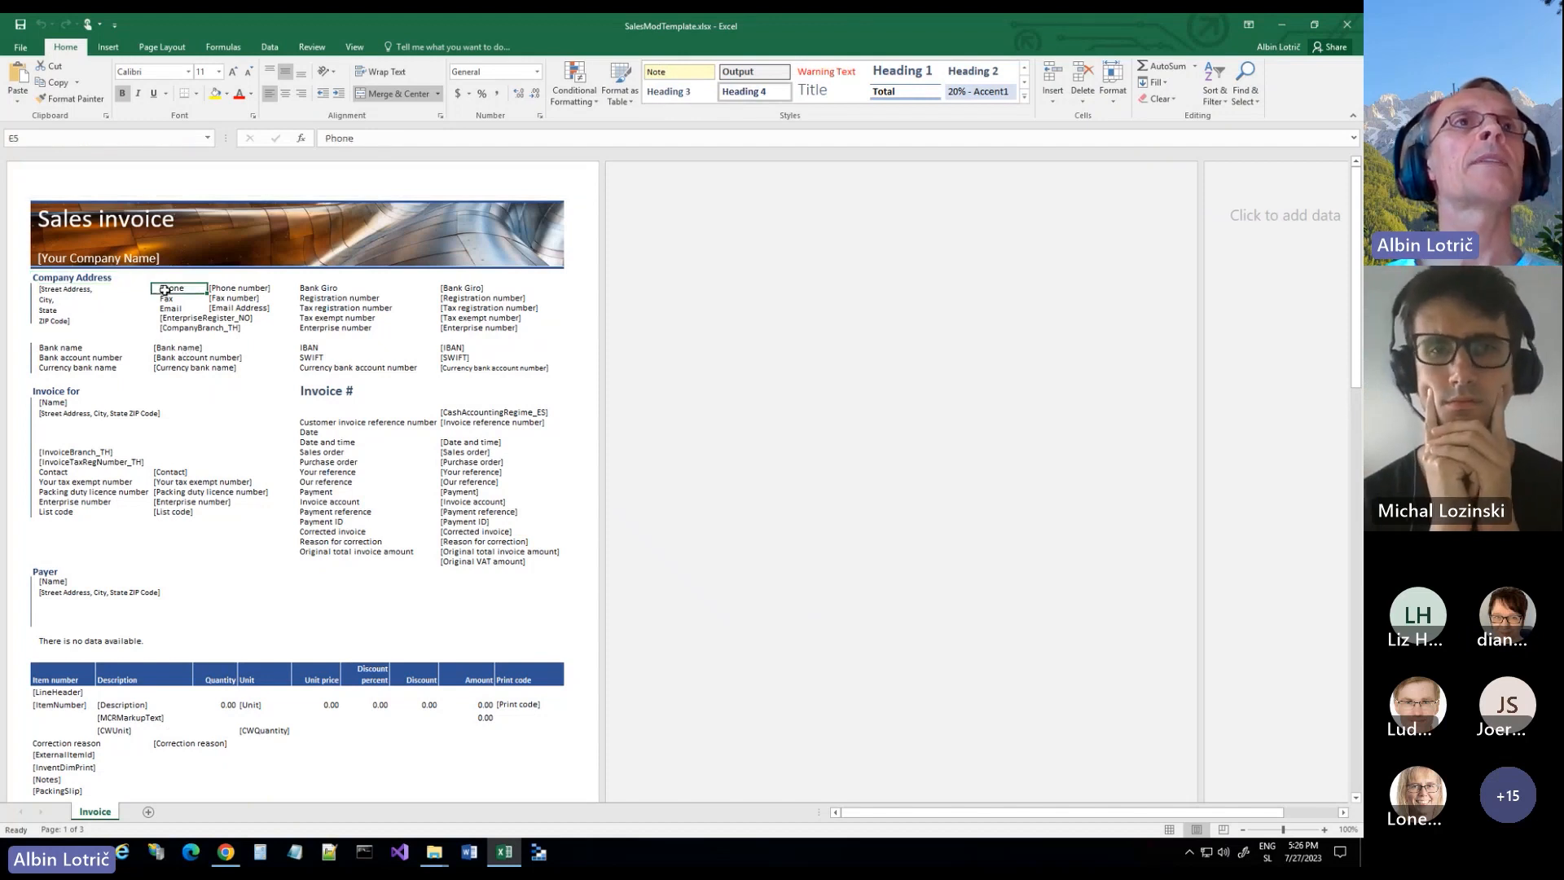
click(237, 289)
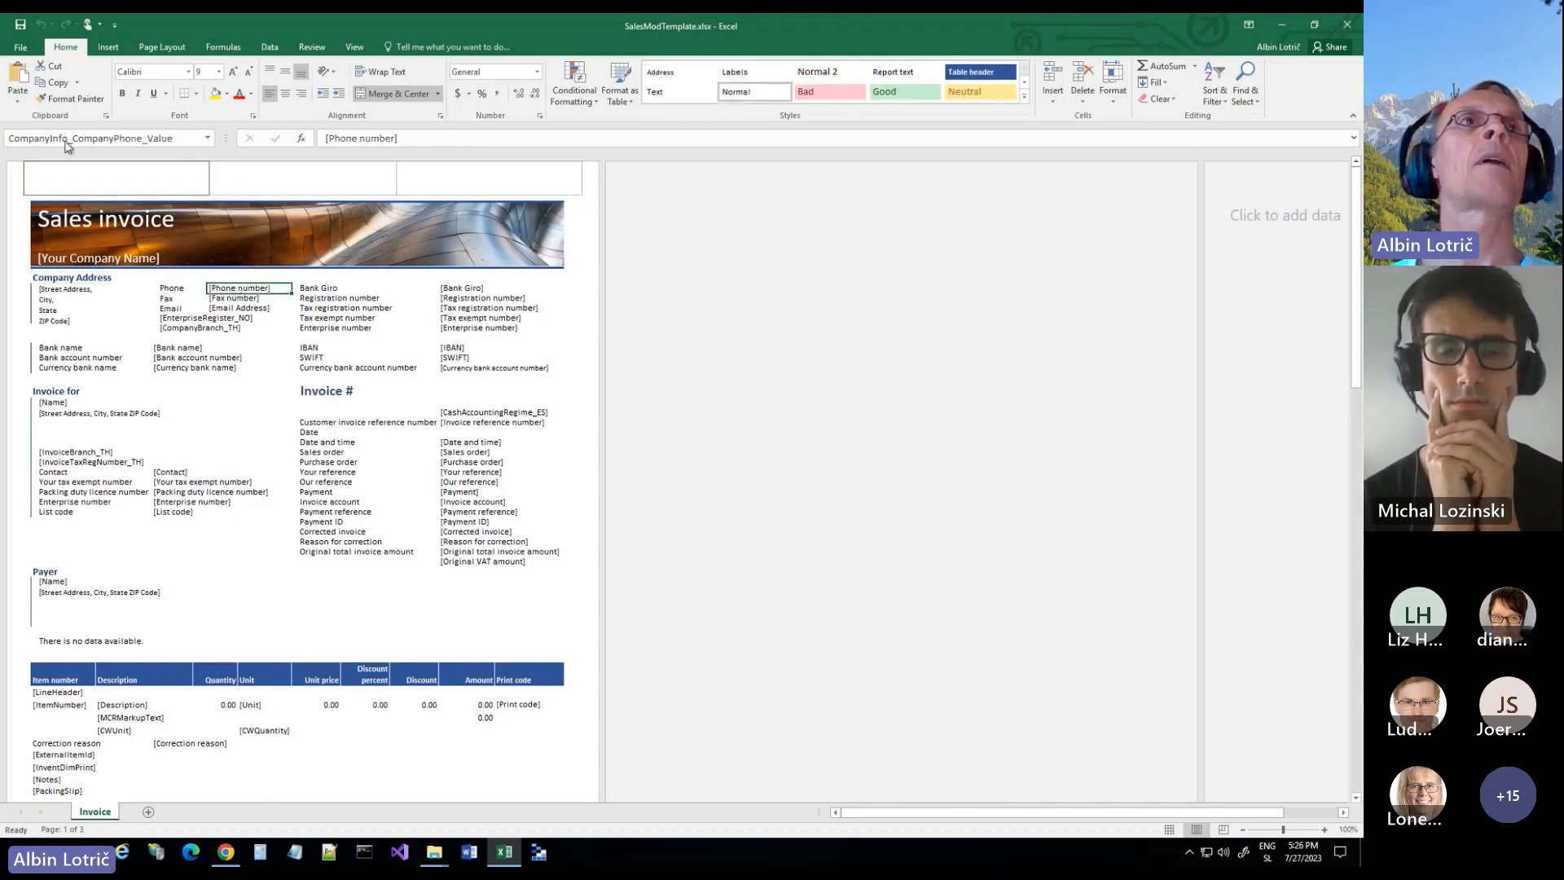
click(132, 139)
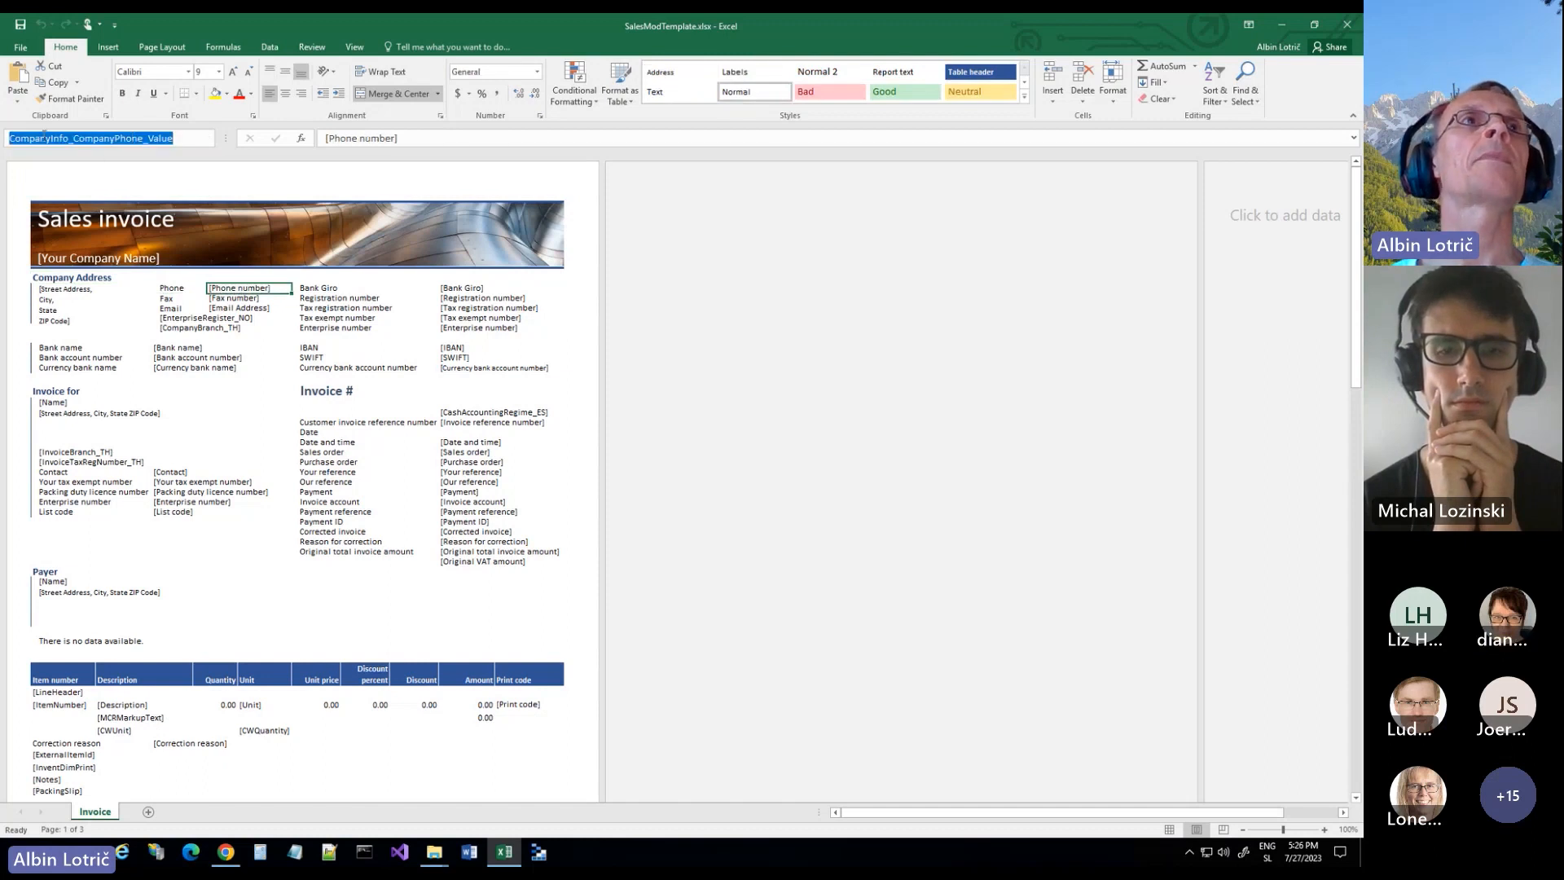
click(195, 144)
click(207, 140)
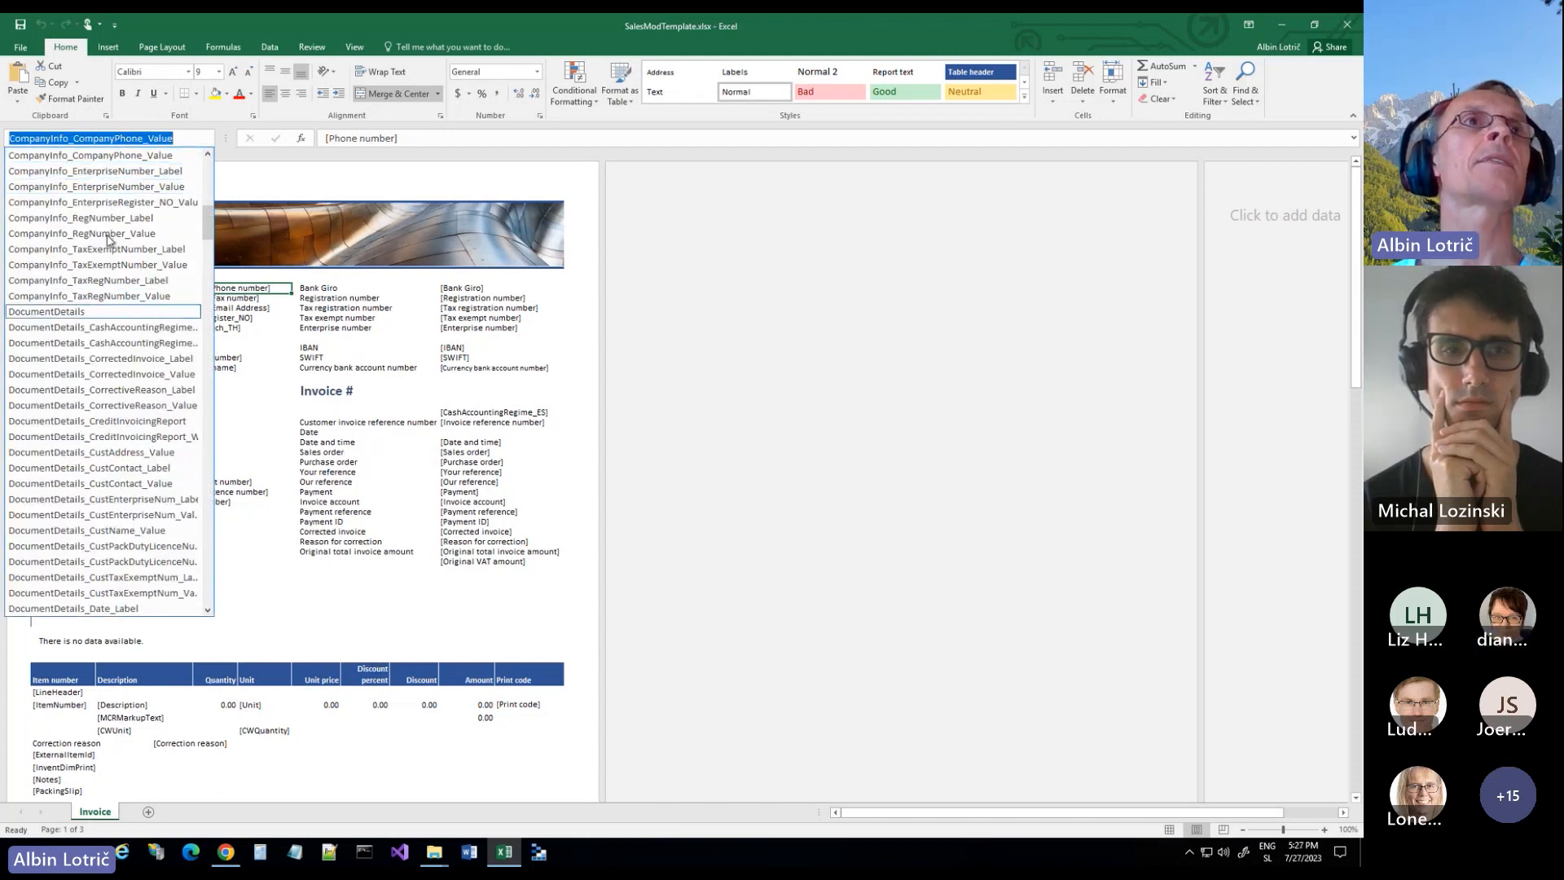
click(73, 313)
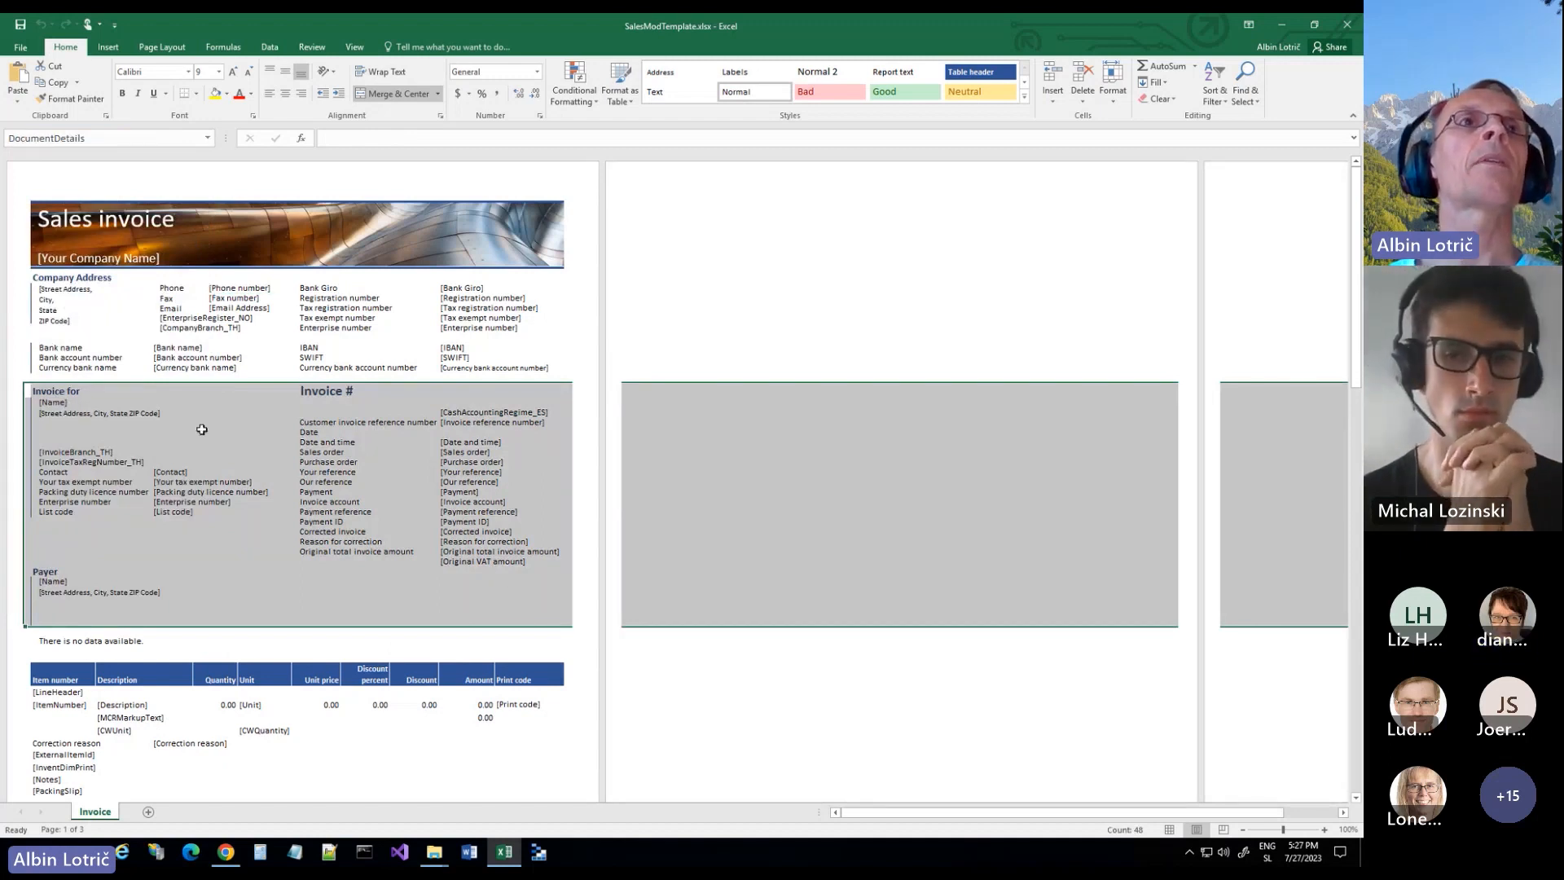
Step: Inspect the cell names of the Date and time label and its value placeholder, and close the template workbook
click(337, 444)
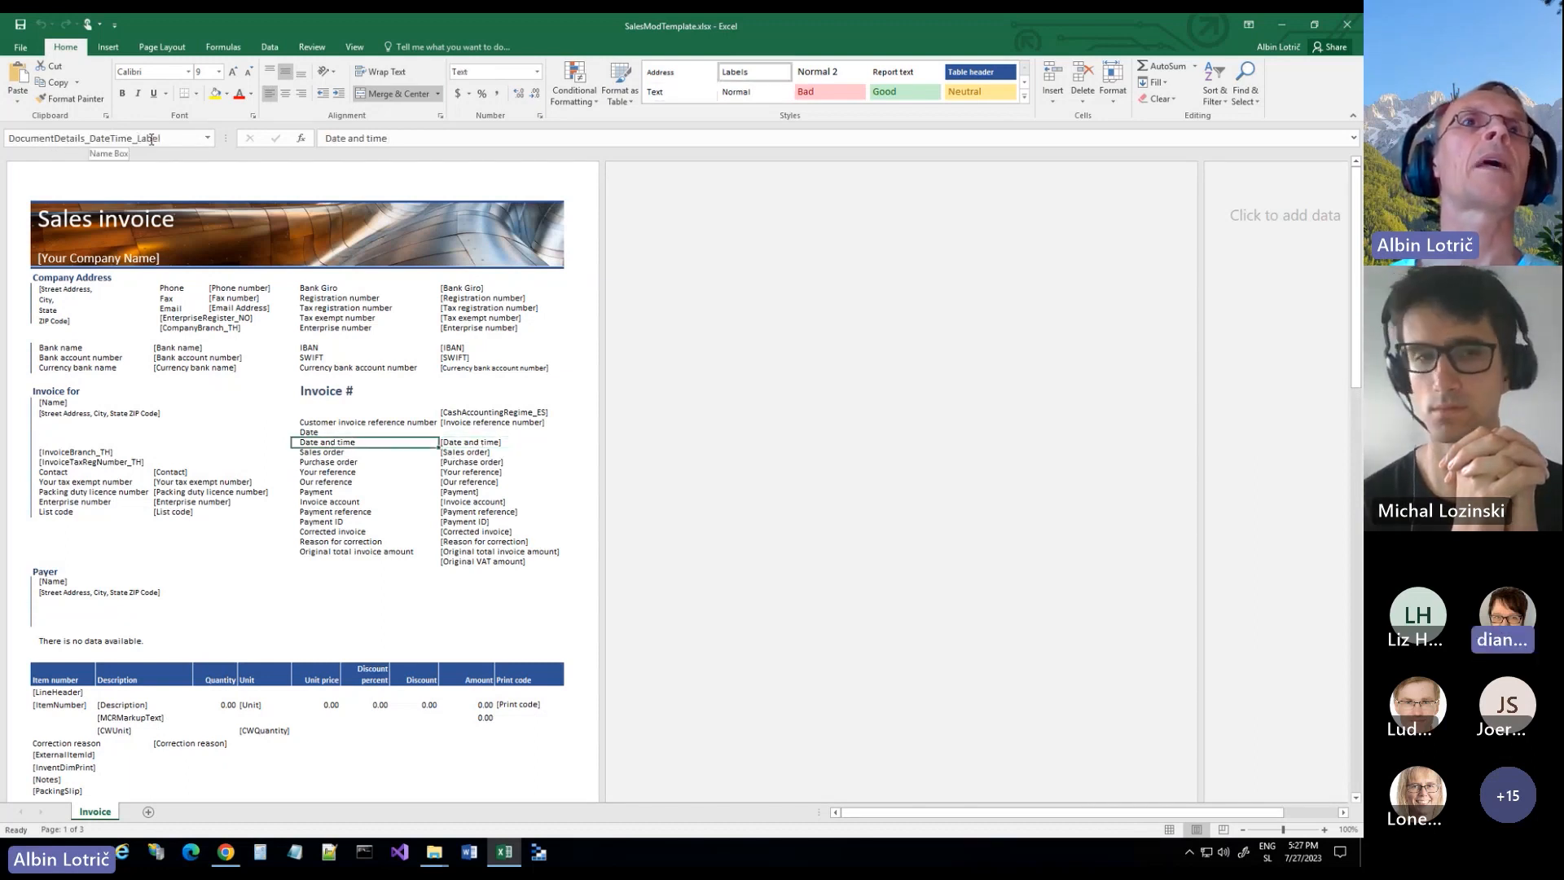
click(464, 443)
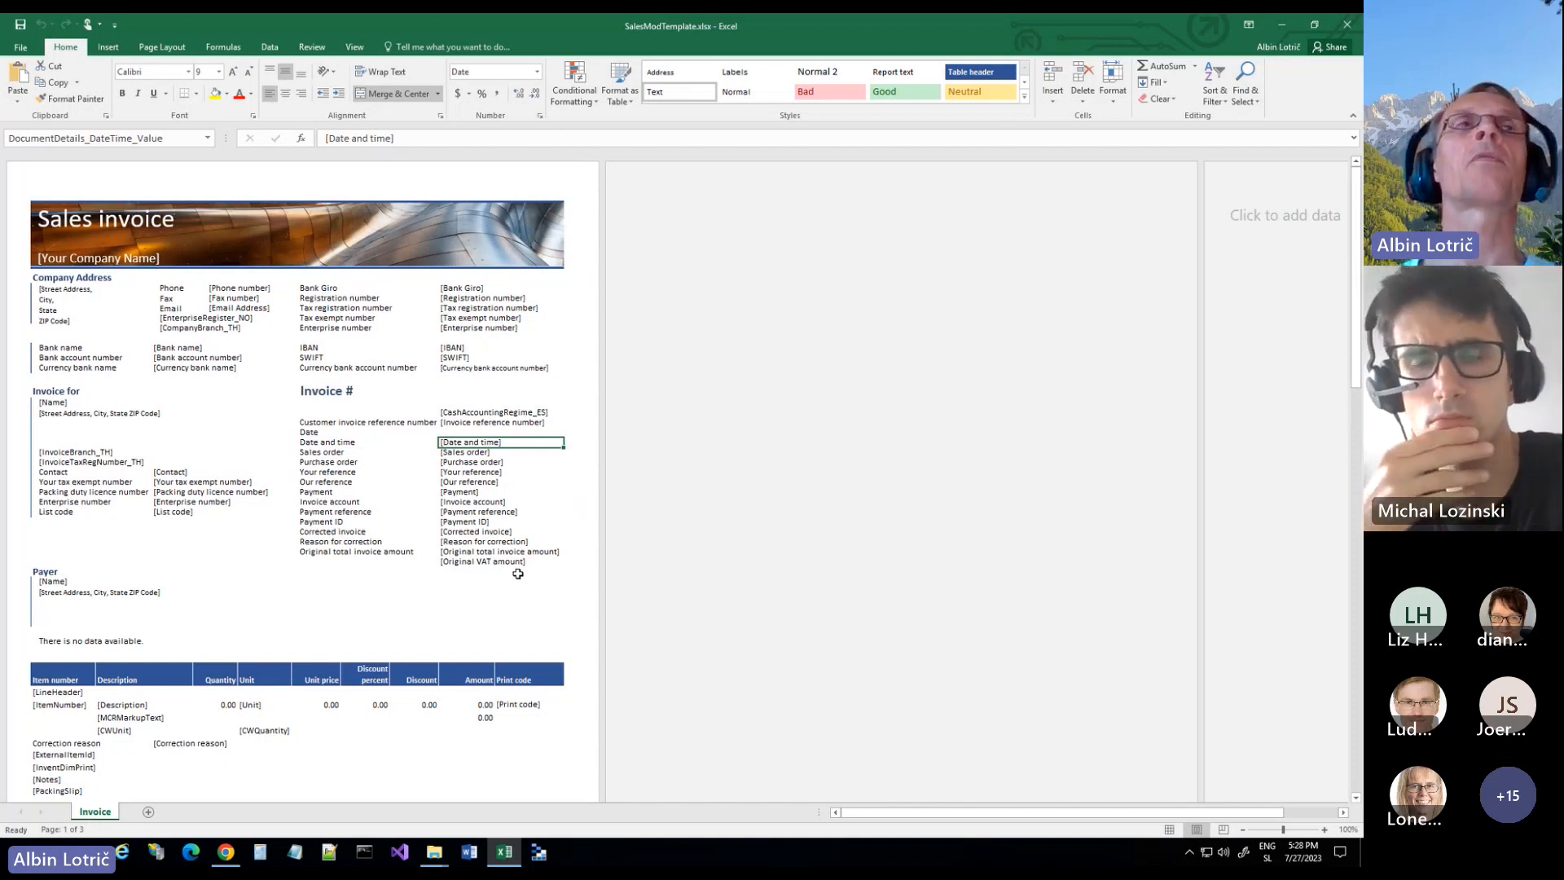
click(1348, 26)
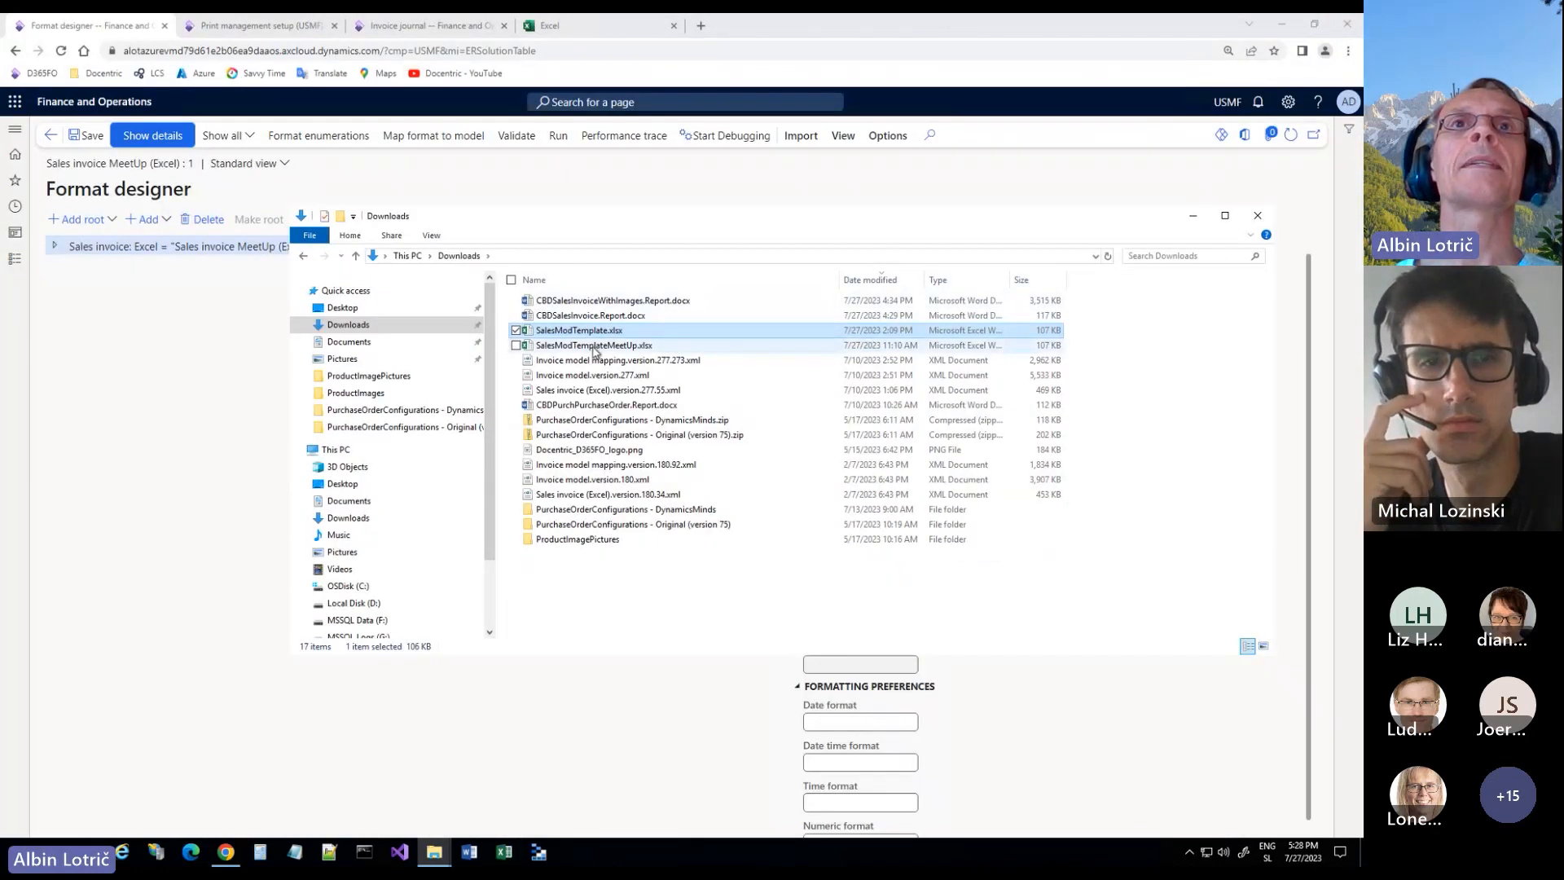
Step: Open SalesModTemplateMeetUp.xlsx from the Downloads folder in Excel and show the sheet's gridlines and headings
double_click(593, 346)
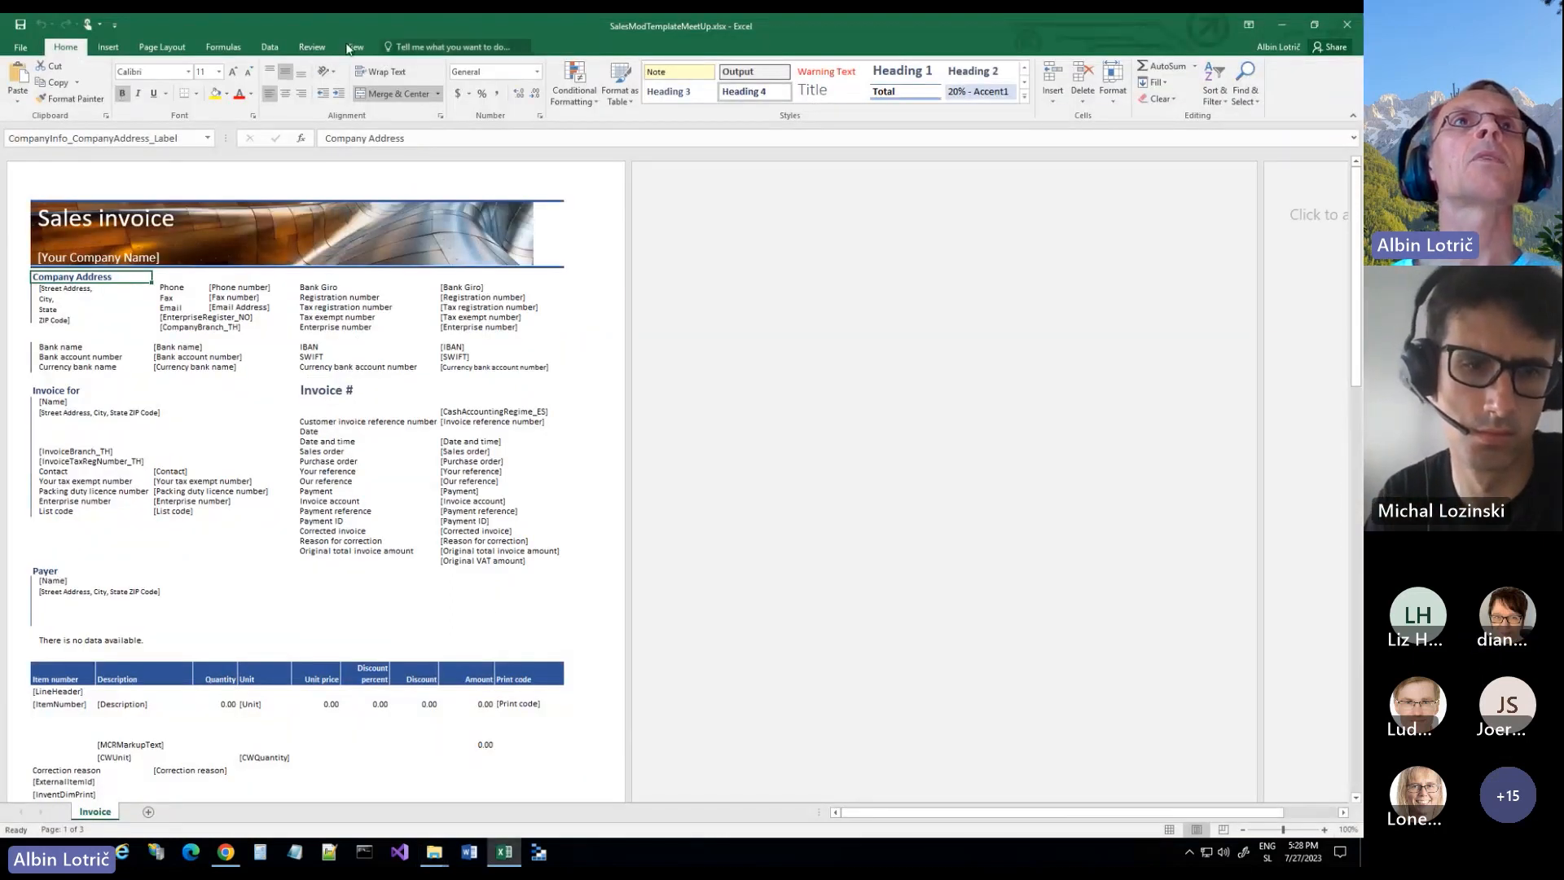
click(351, 47)
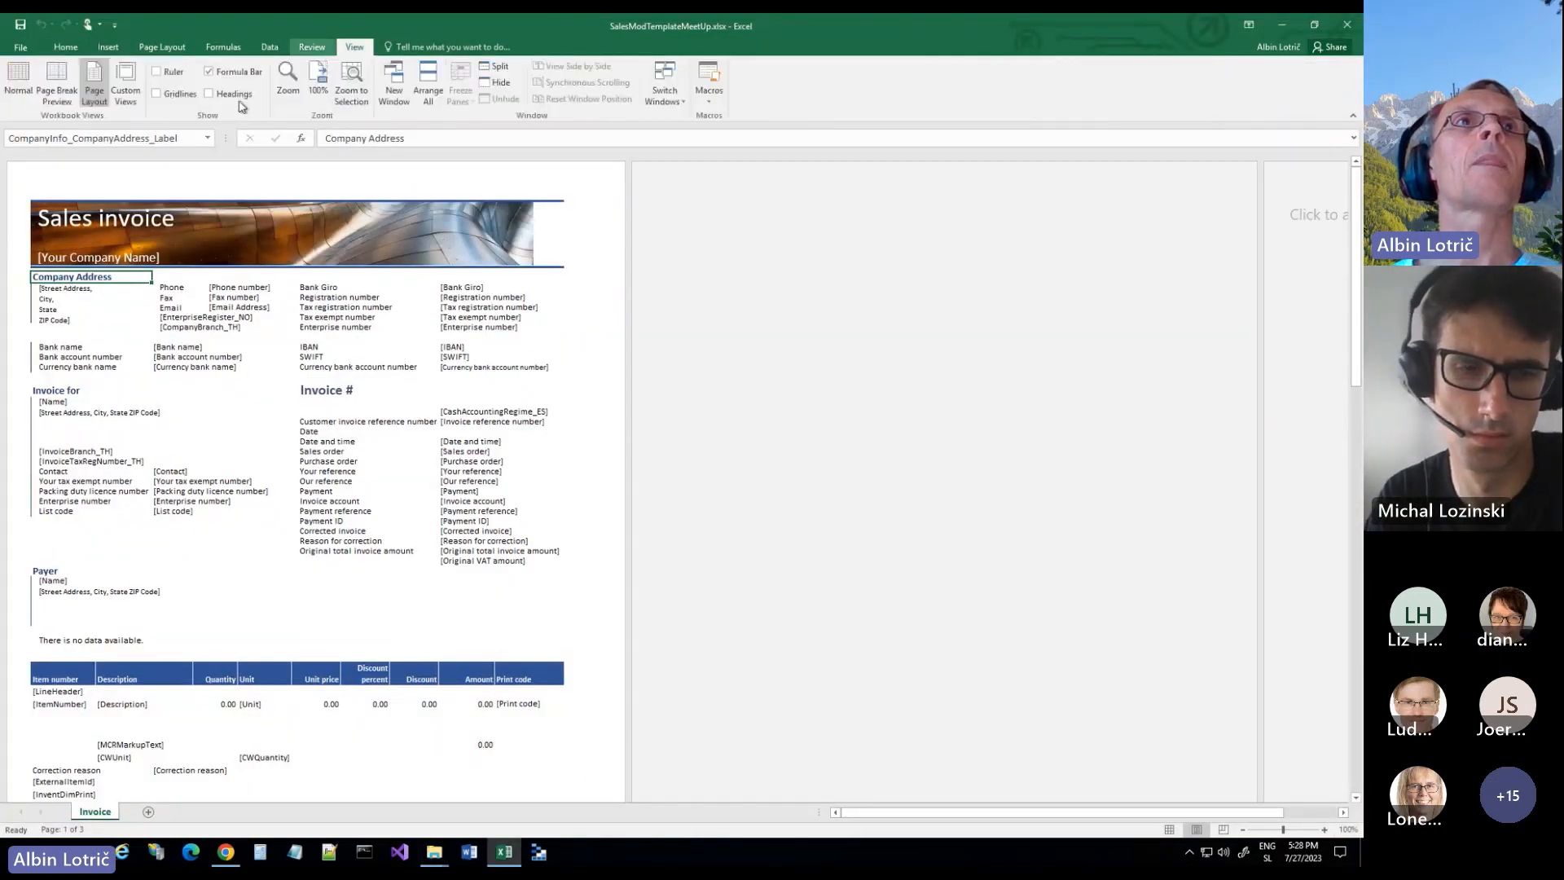
click(181, 94)
click(228, 95)
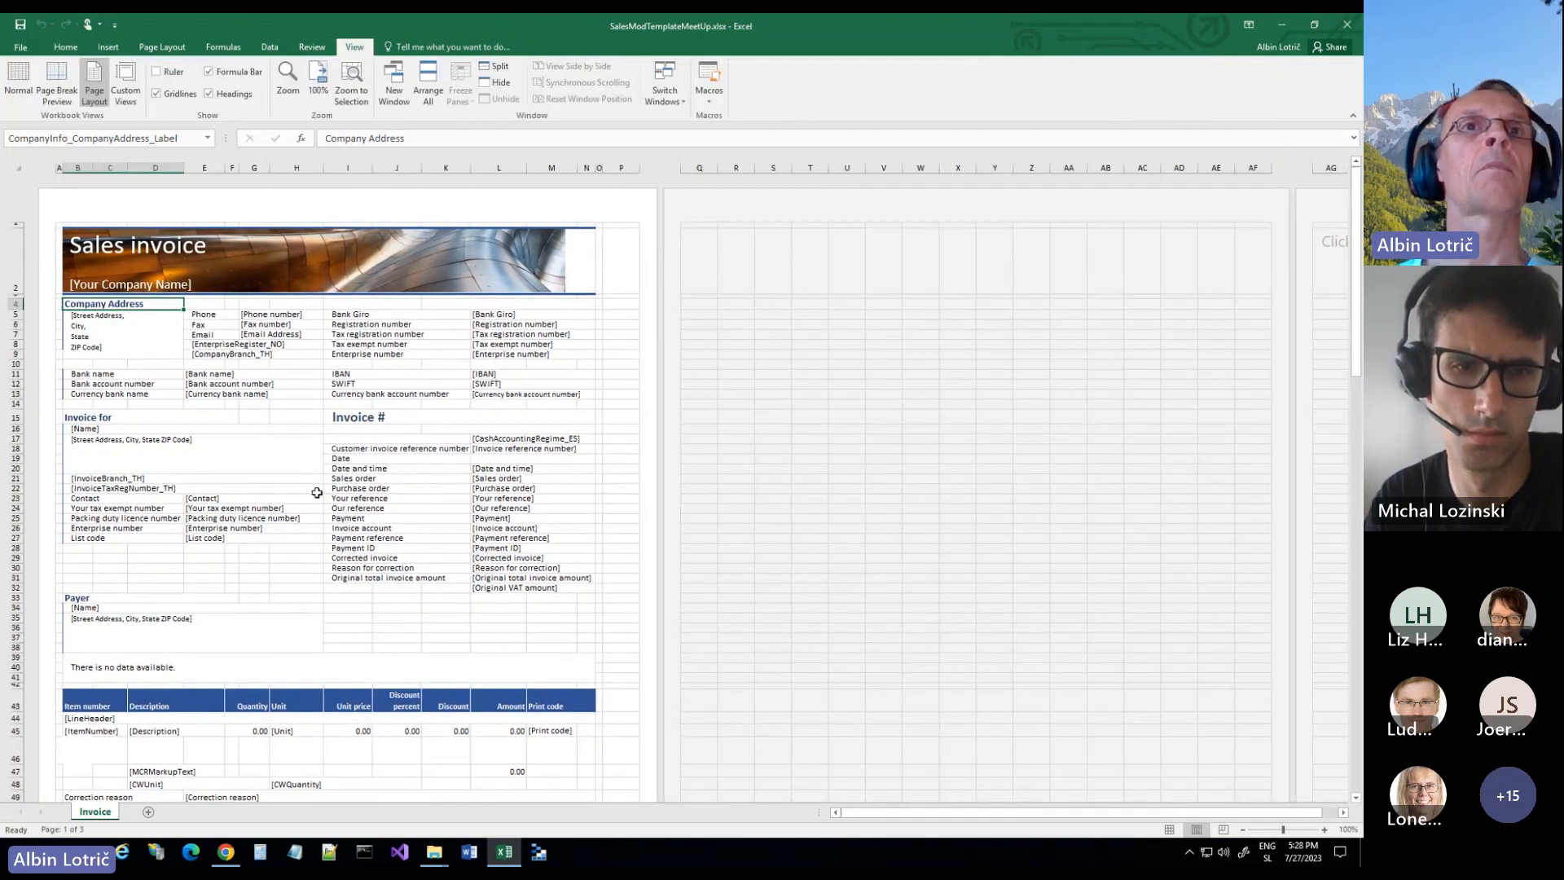
Step: Inspect the names of the item image row below [ItemNumber] and its picture placeholder, and close the workbook without saving
scroll(317, 493, down, 9)
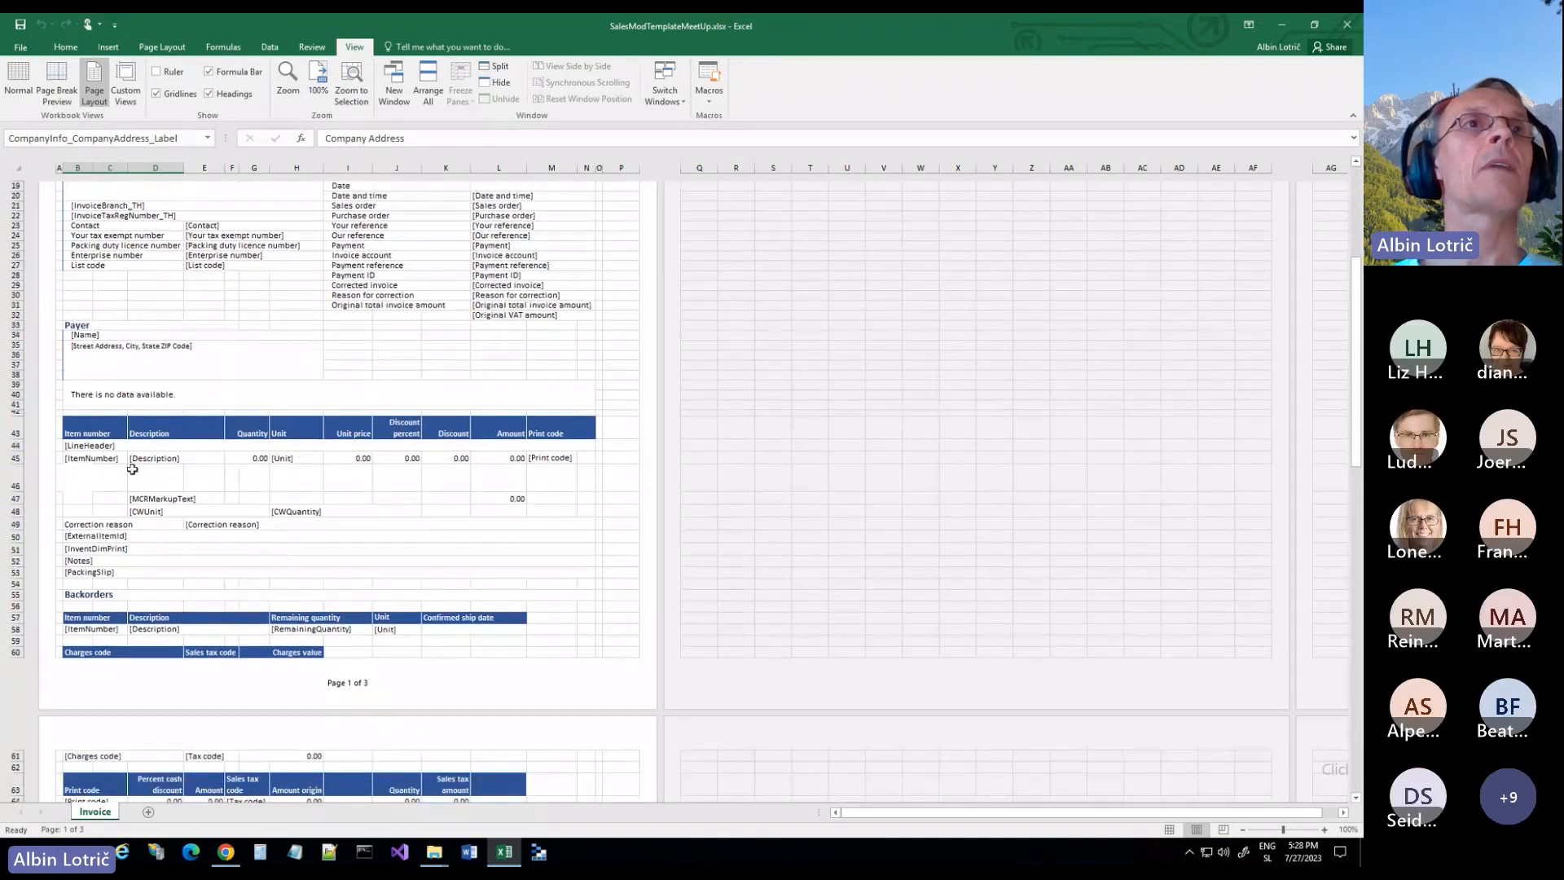
click(211, 474)
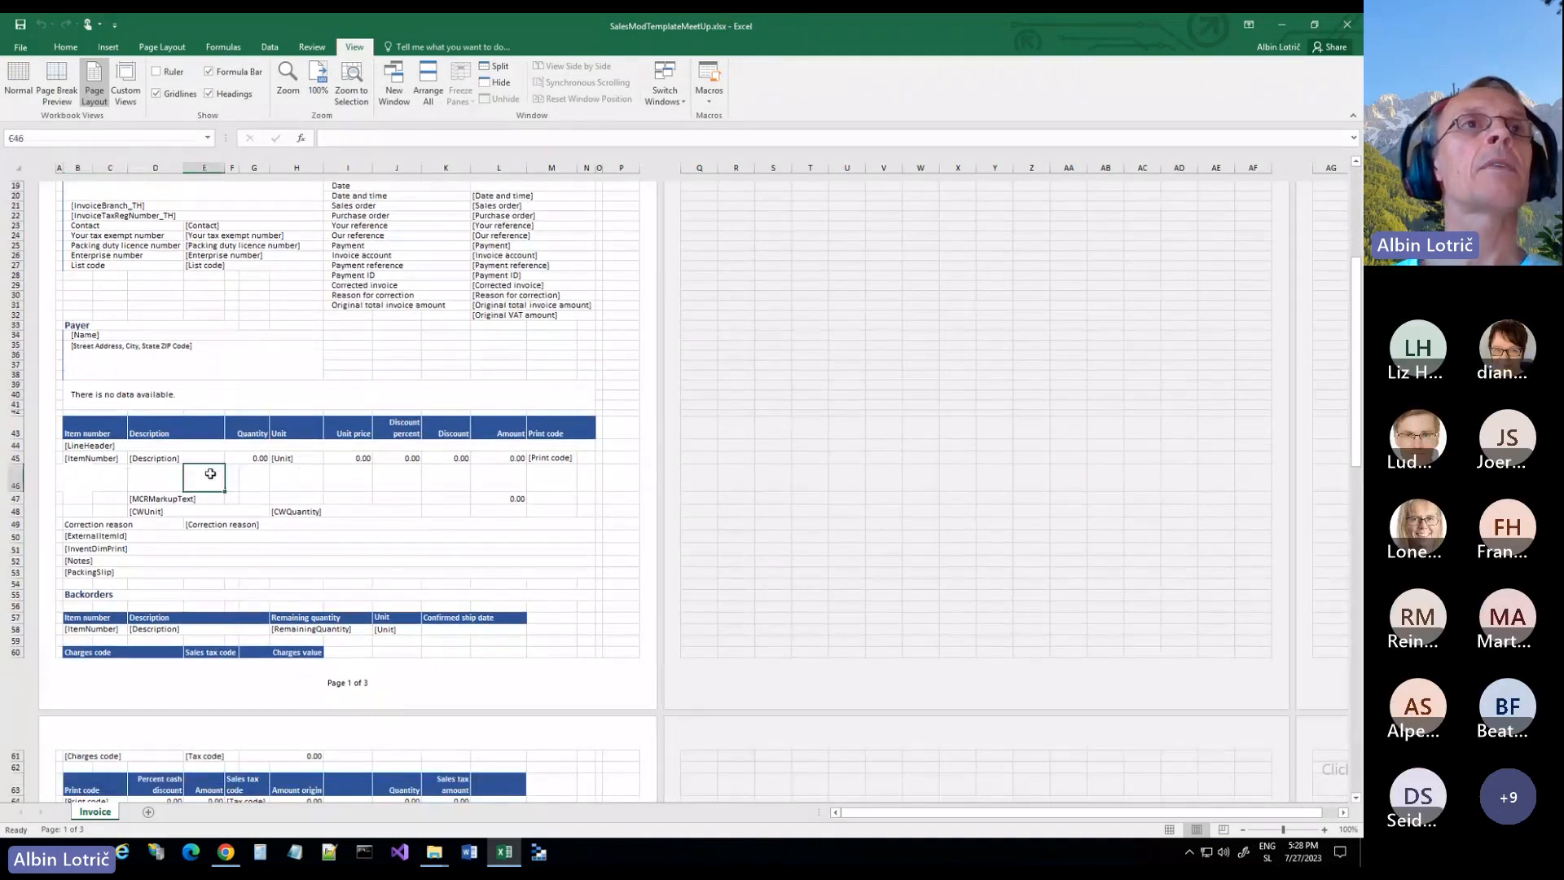
click(13, 478)
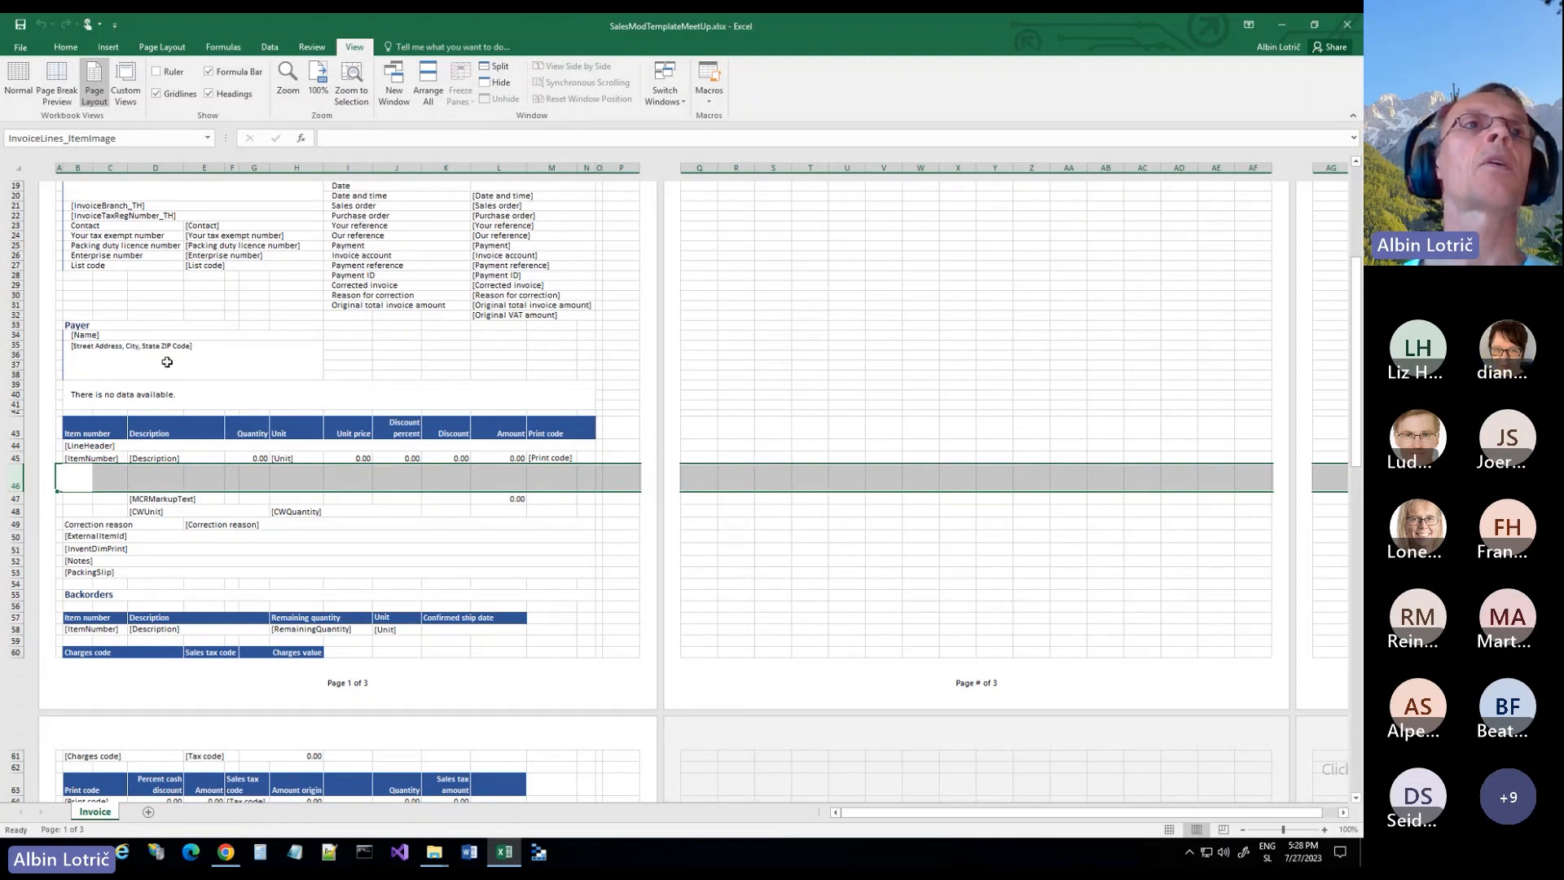
click(79, 480)
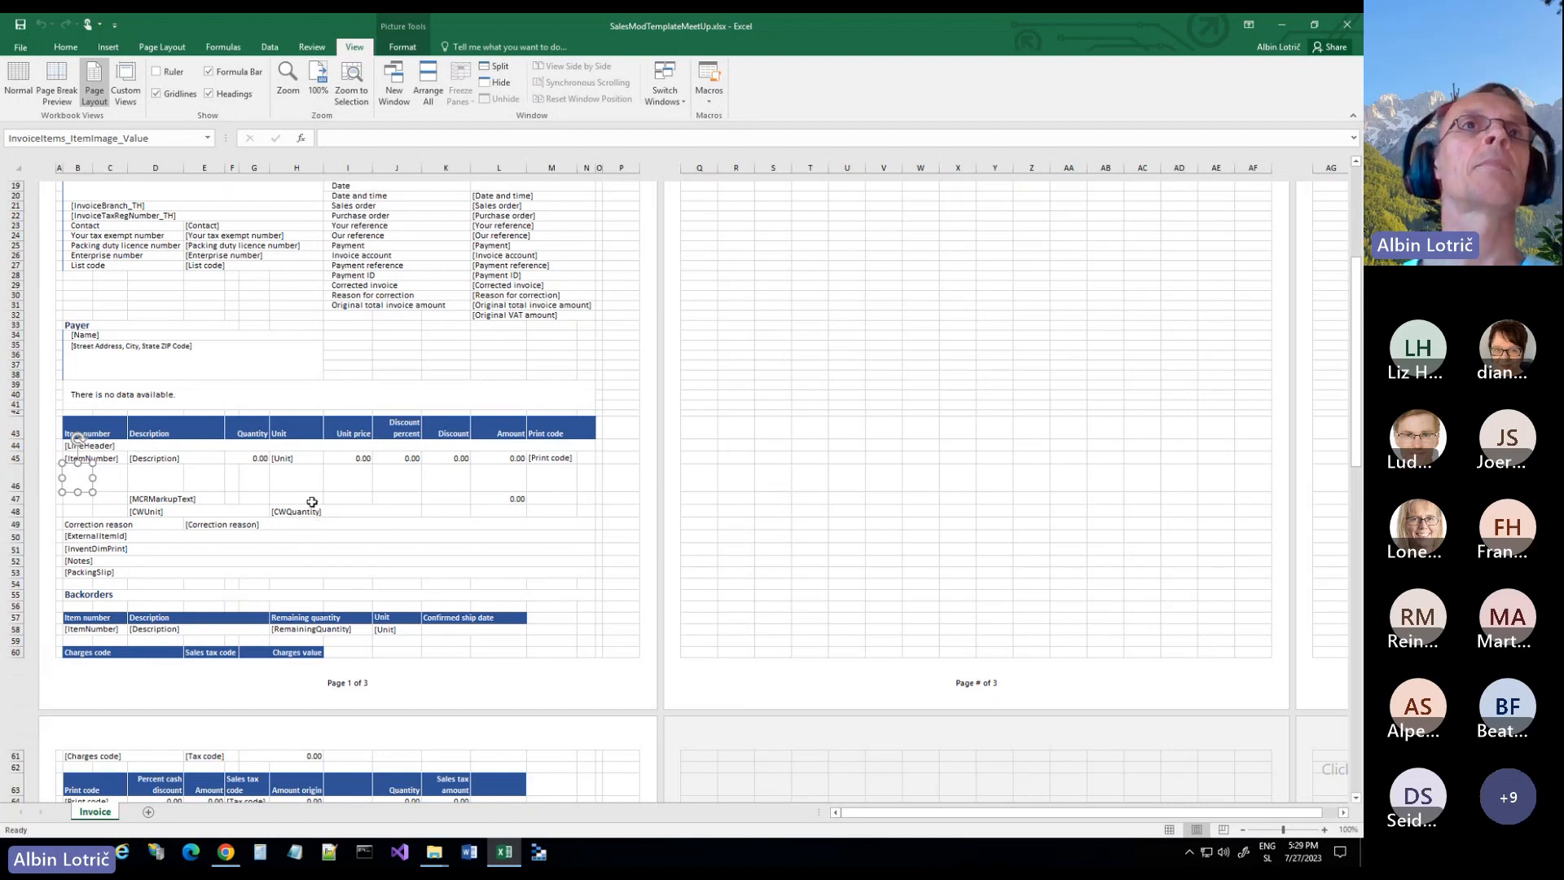
click(1346, 30)
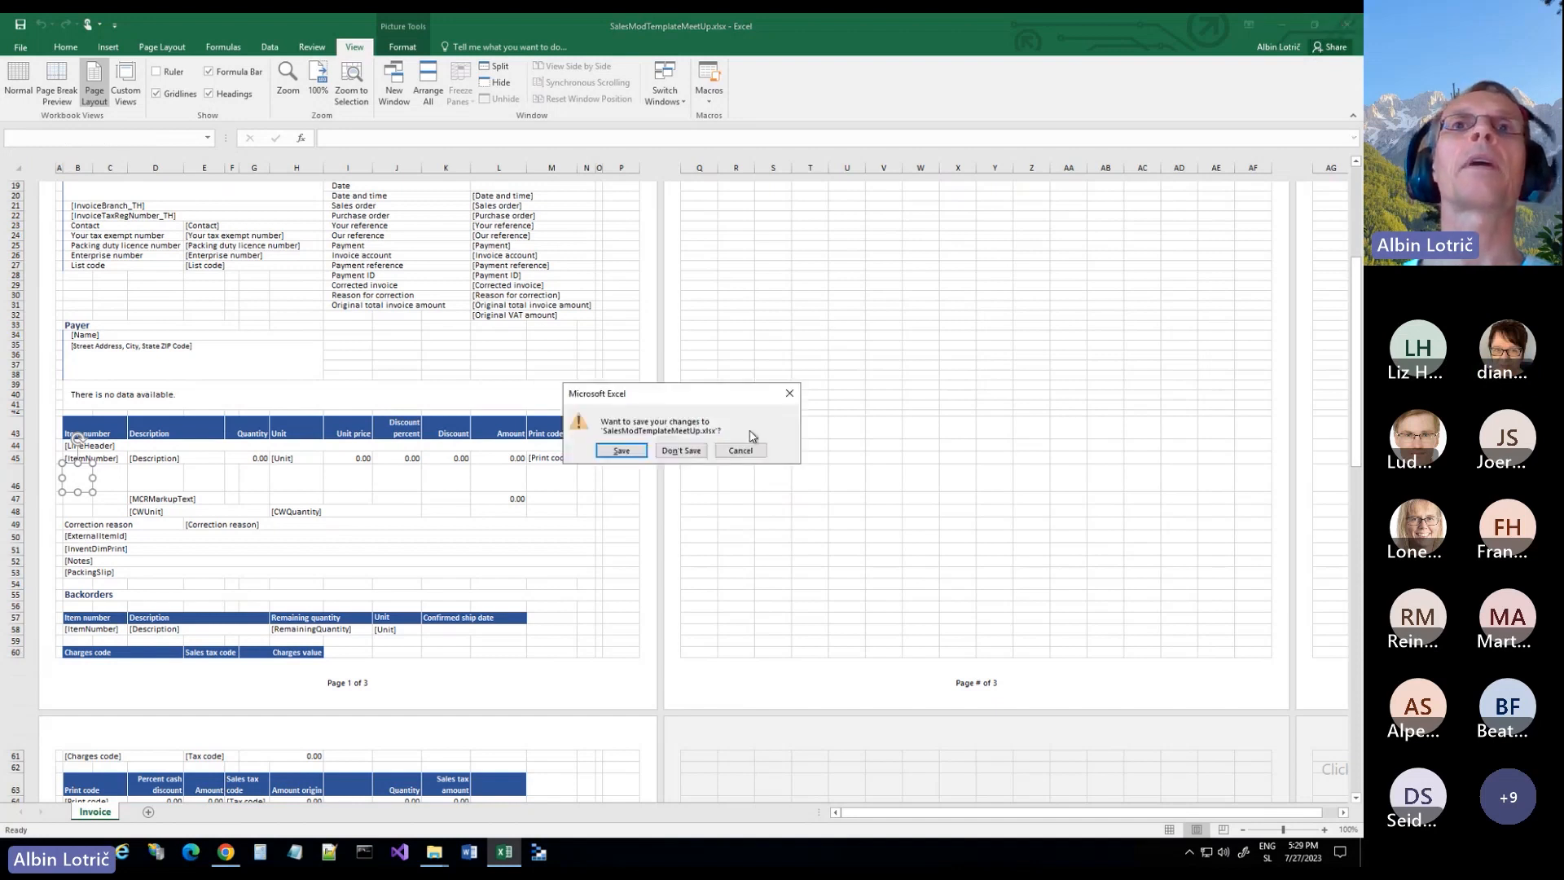
click(689, 455)
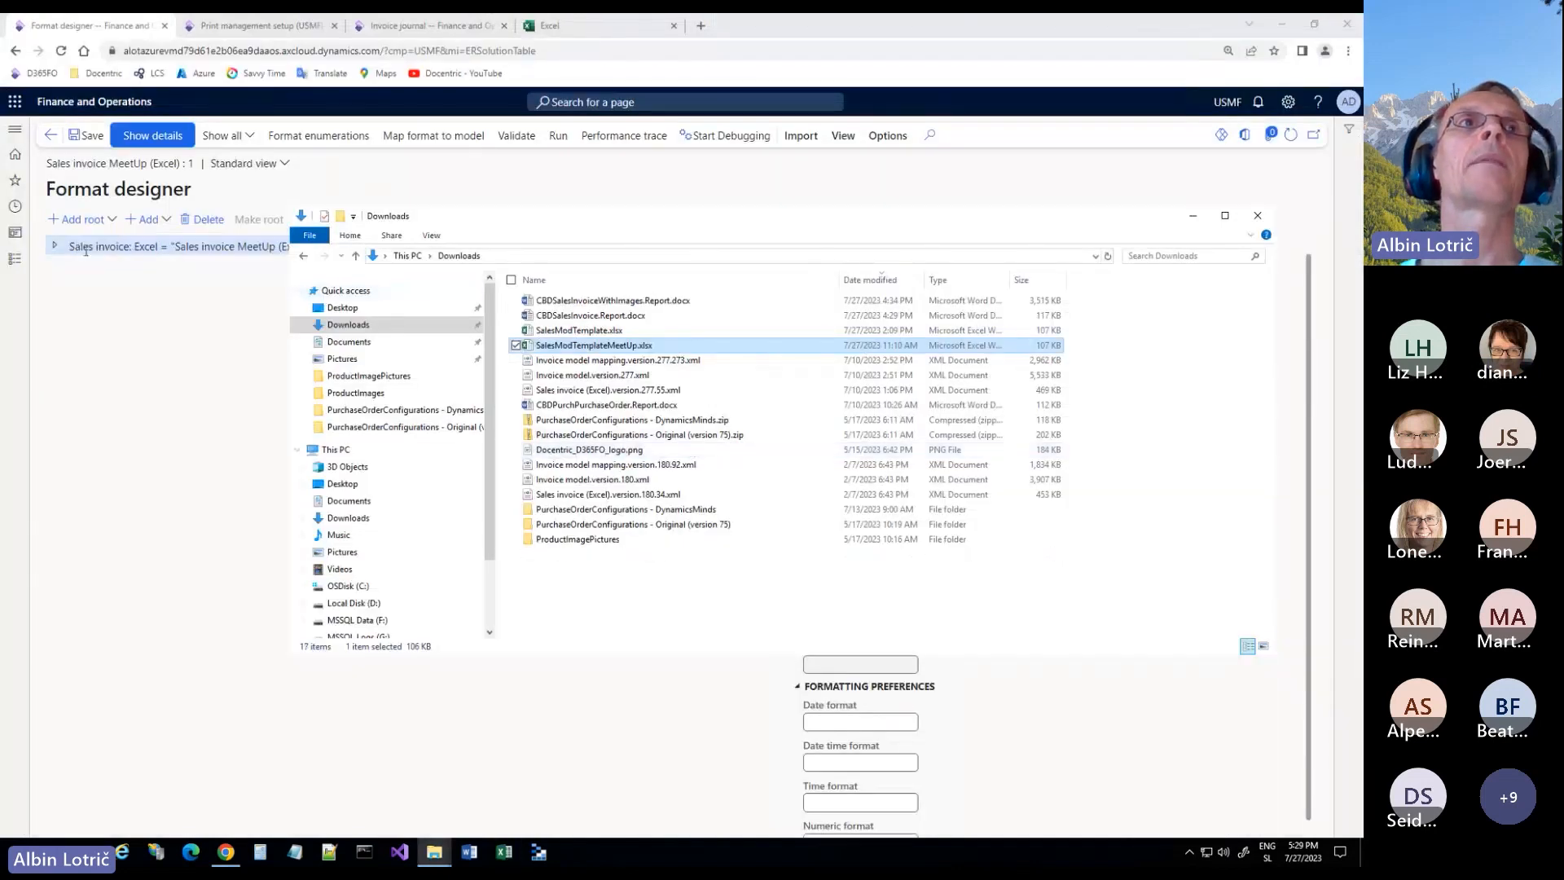
Step: Back in the format designer, expand the format tree, collapse the Header range, and inspect the InvoiceLines_ItemImage range and its InvoiceItems_ItemImage_Value cell
click(118, 276)
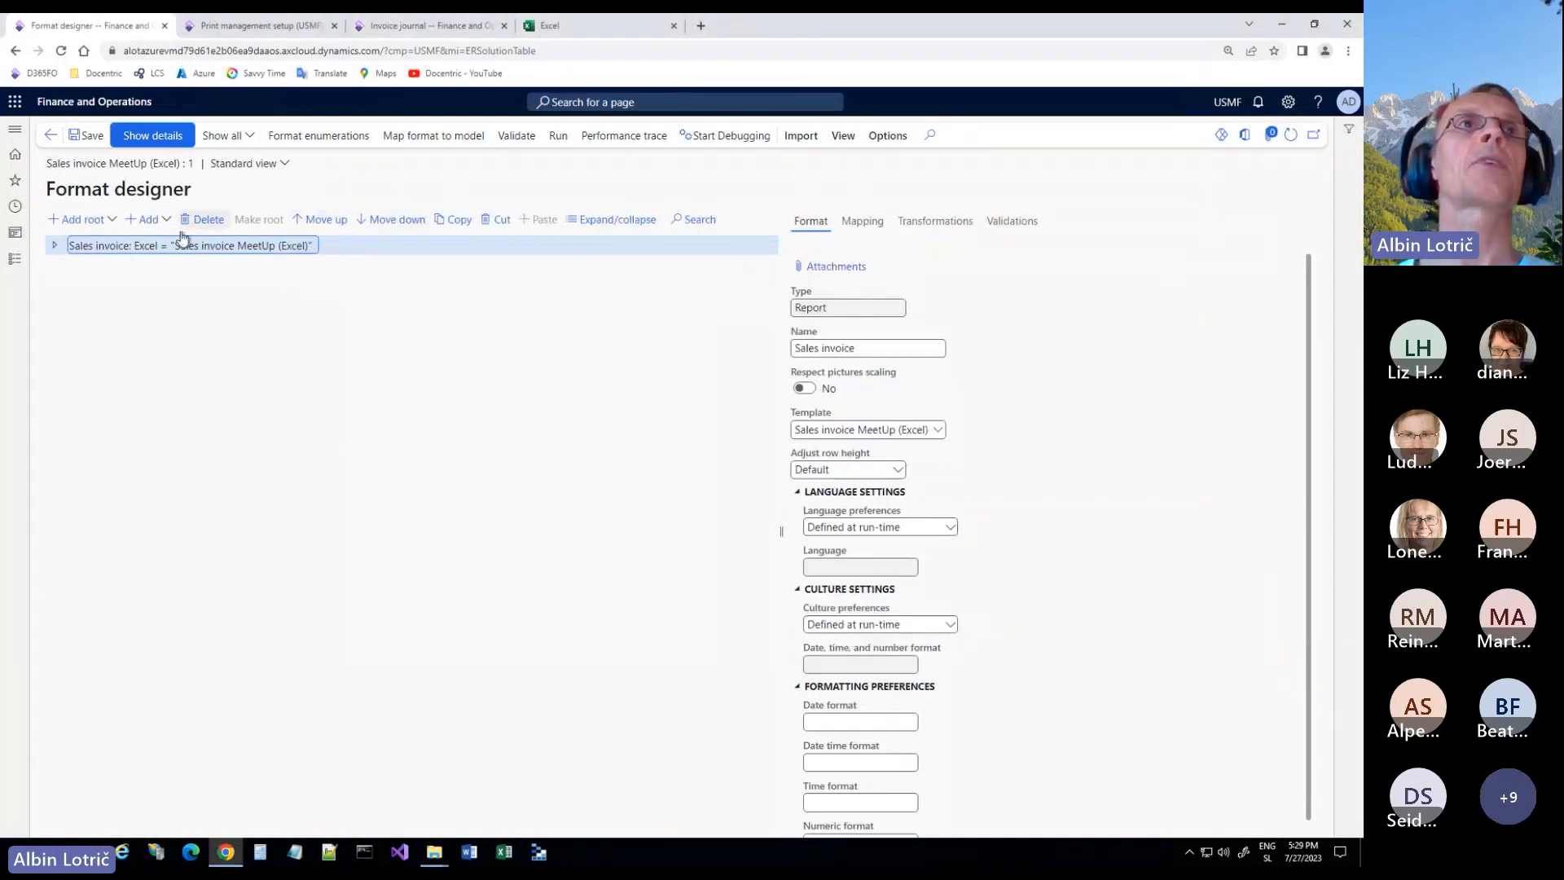
click(624, 225)
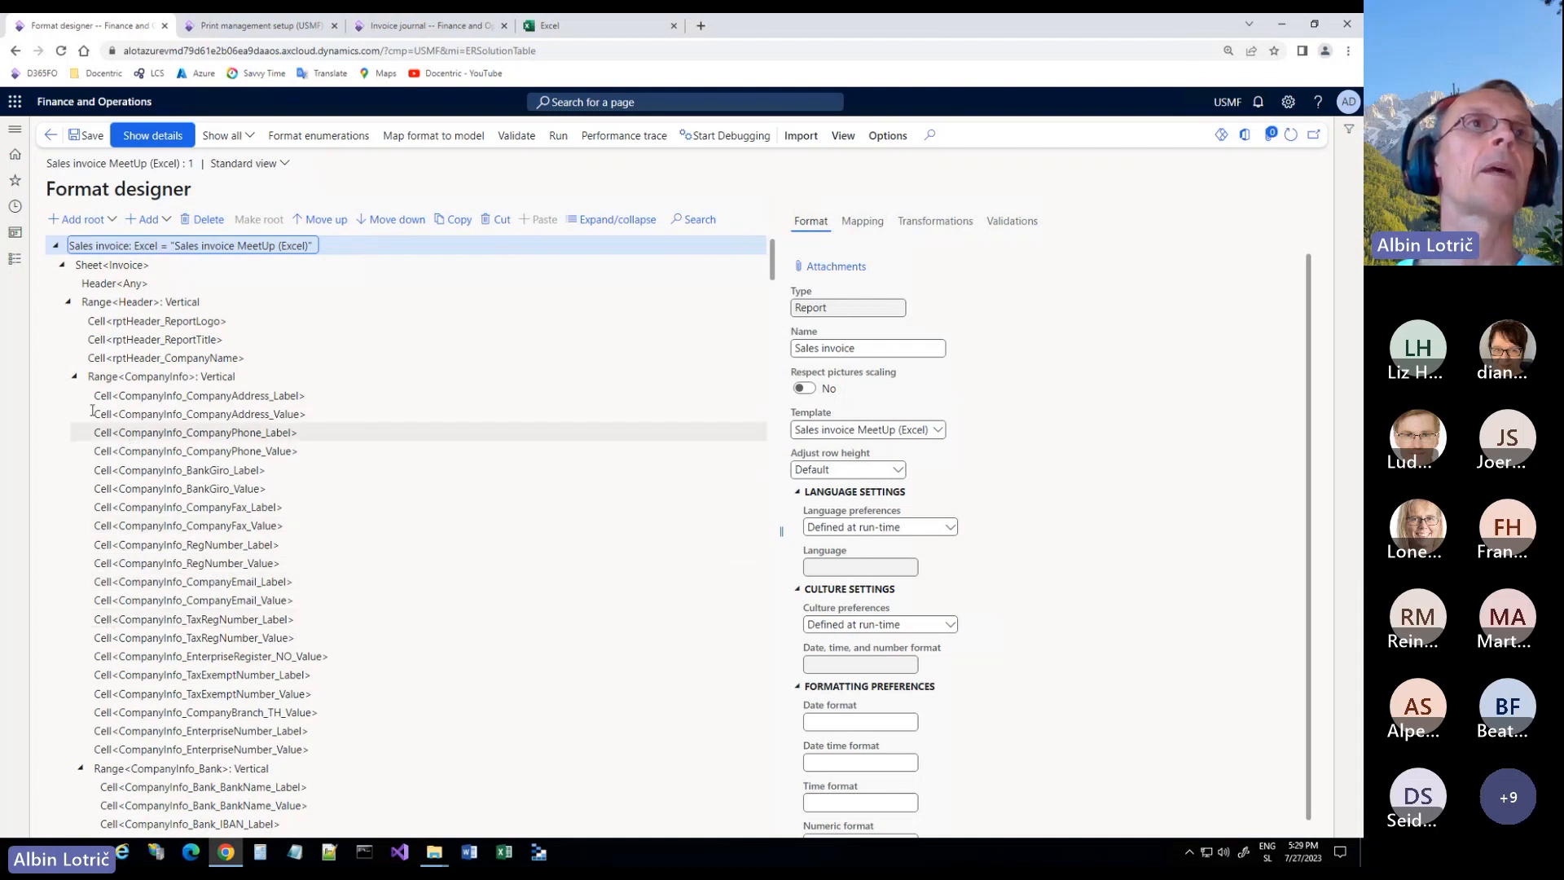
click(69, 304)
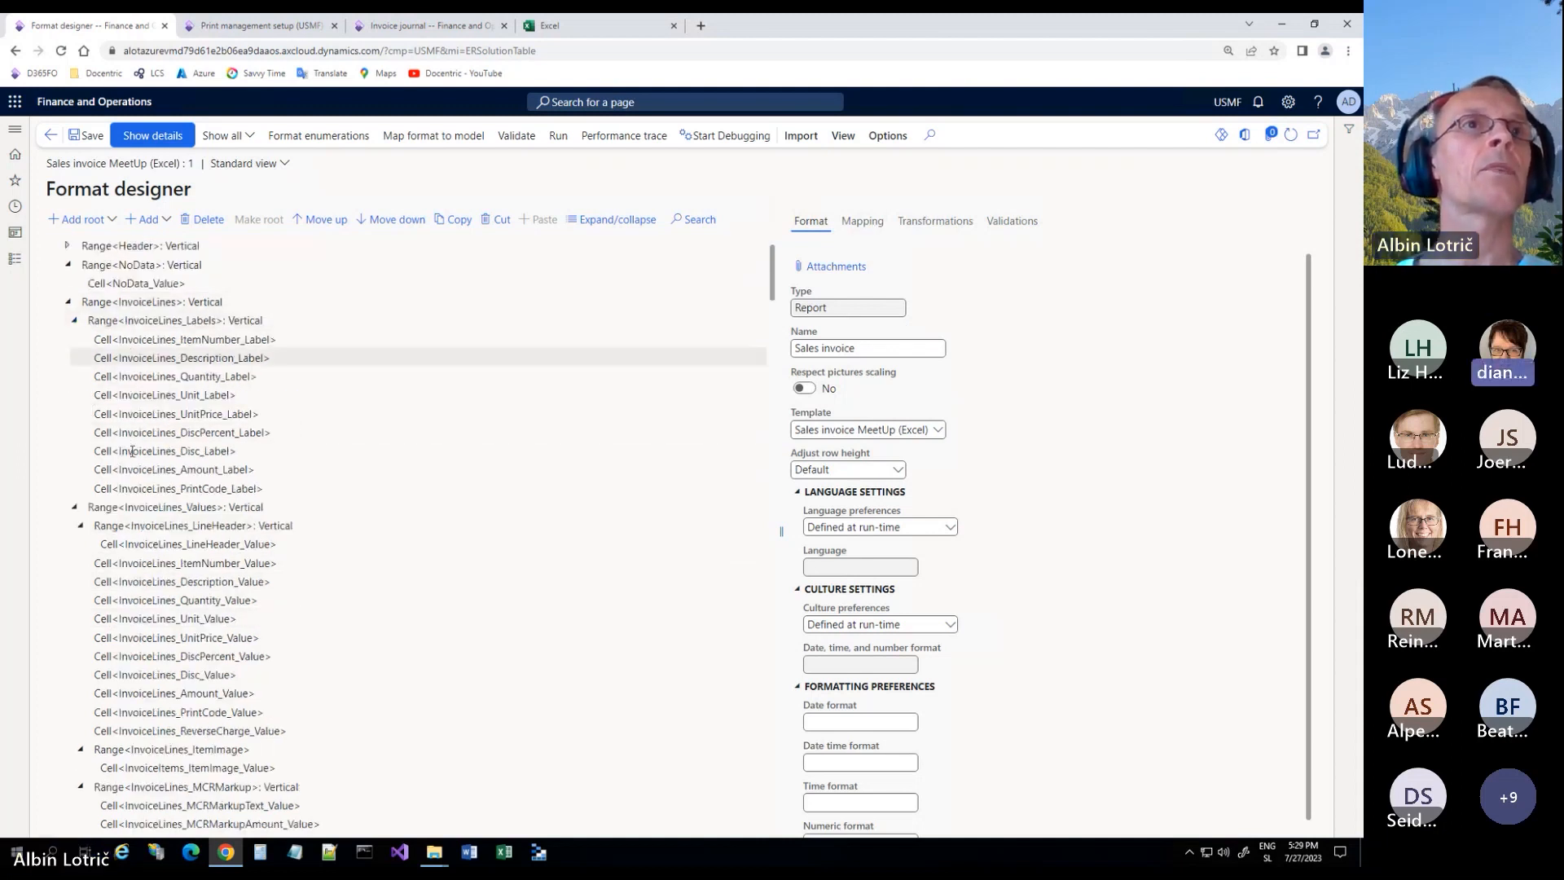
click(162, 749)
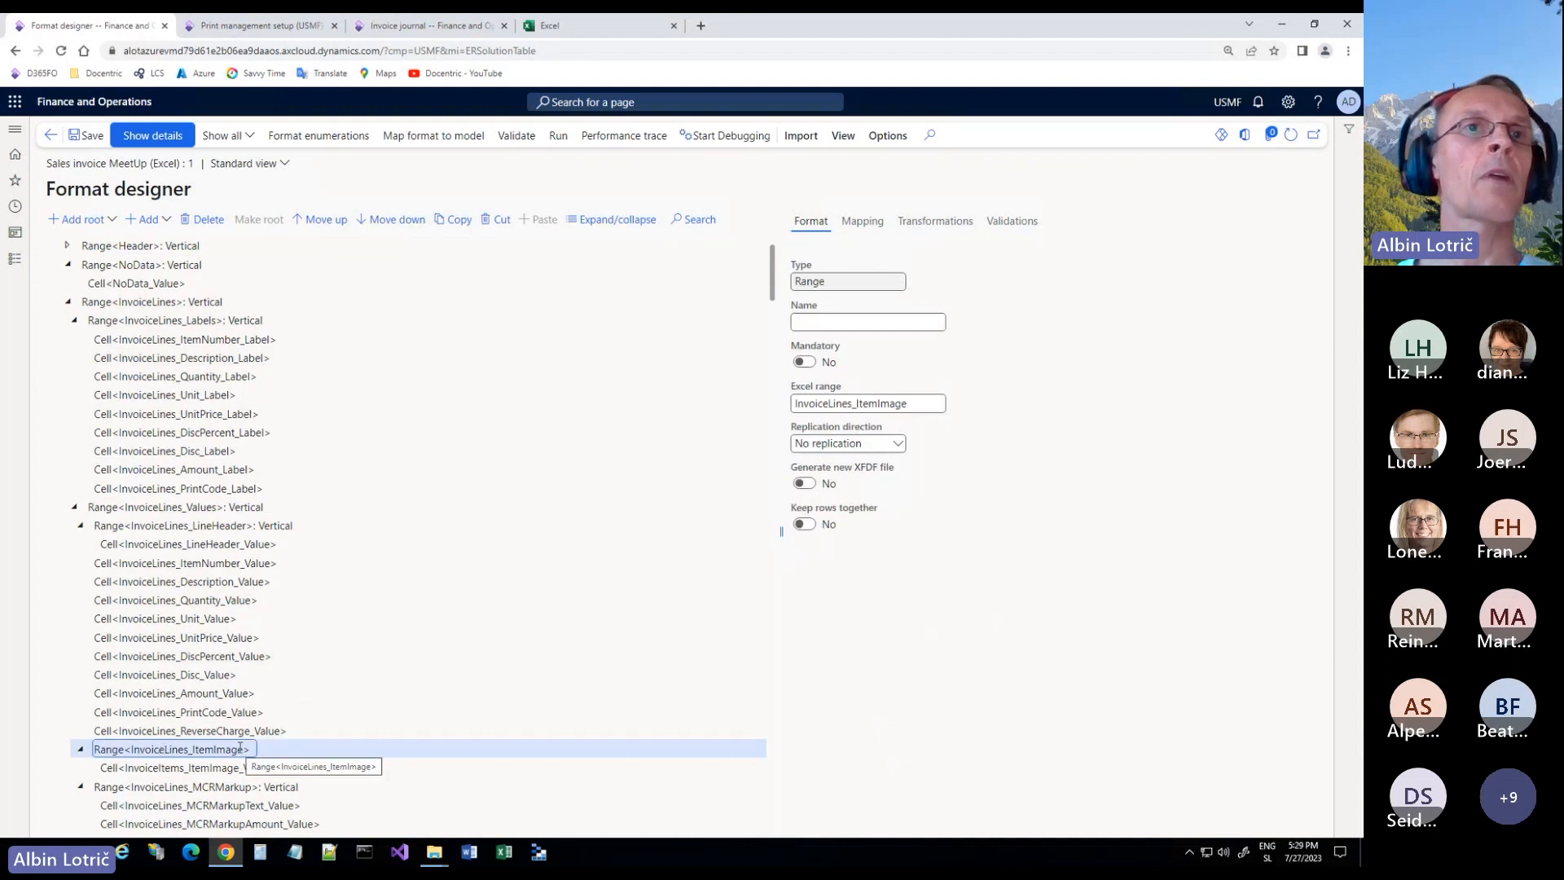
click(154, 767)
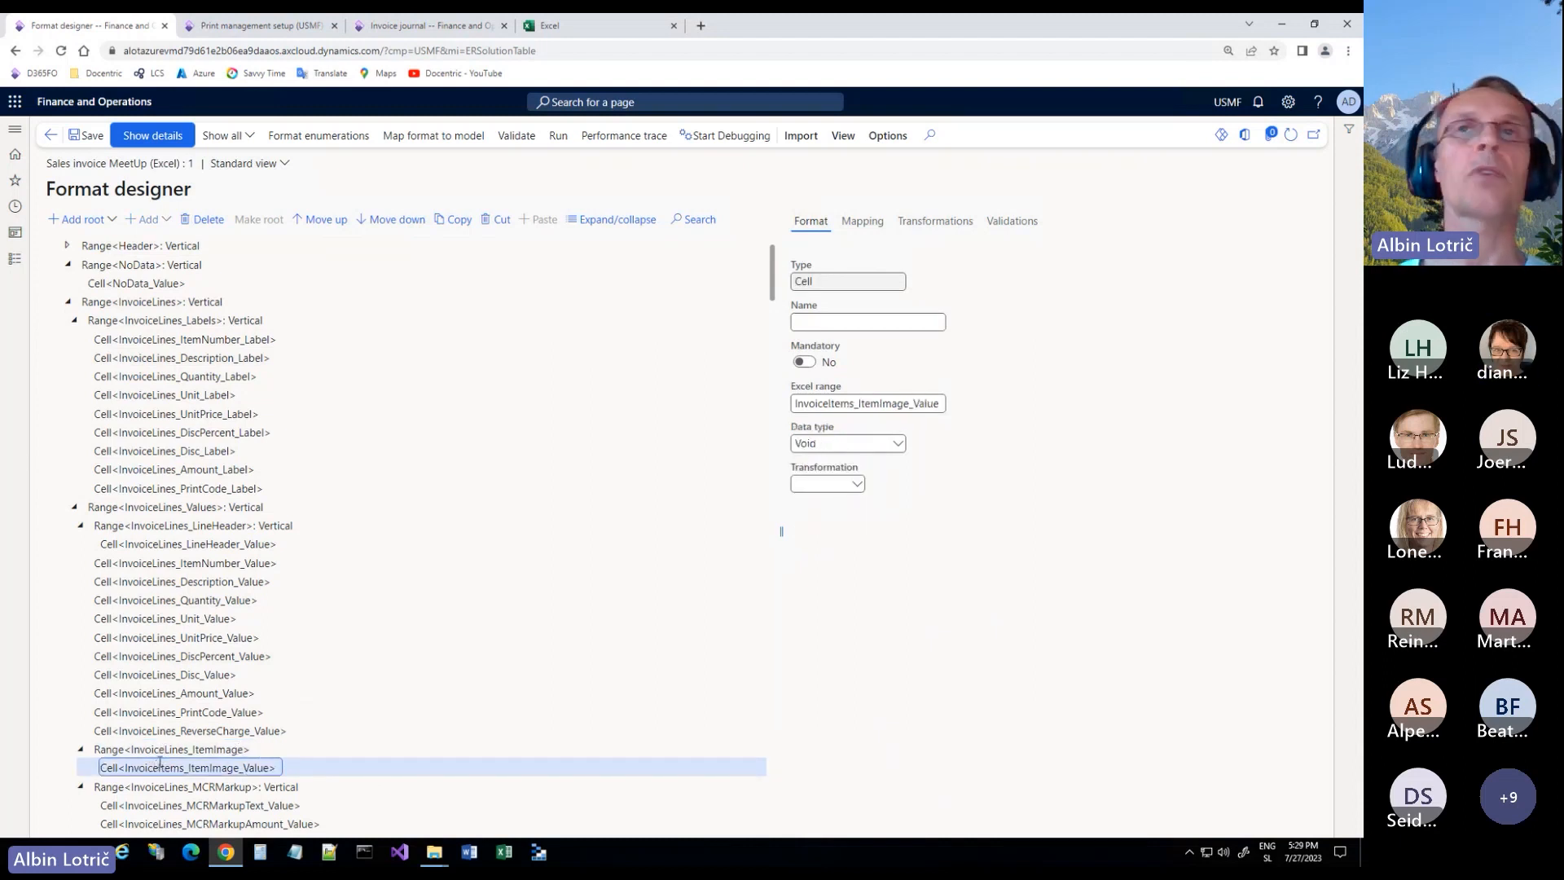
Step: Show the format's mapping and locate the ItemImageAsString and ItemImage fields under InvoiceLines in the Invoice model MeetUp data source
click(865, 224)
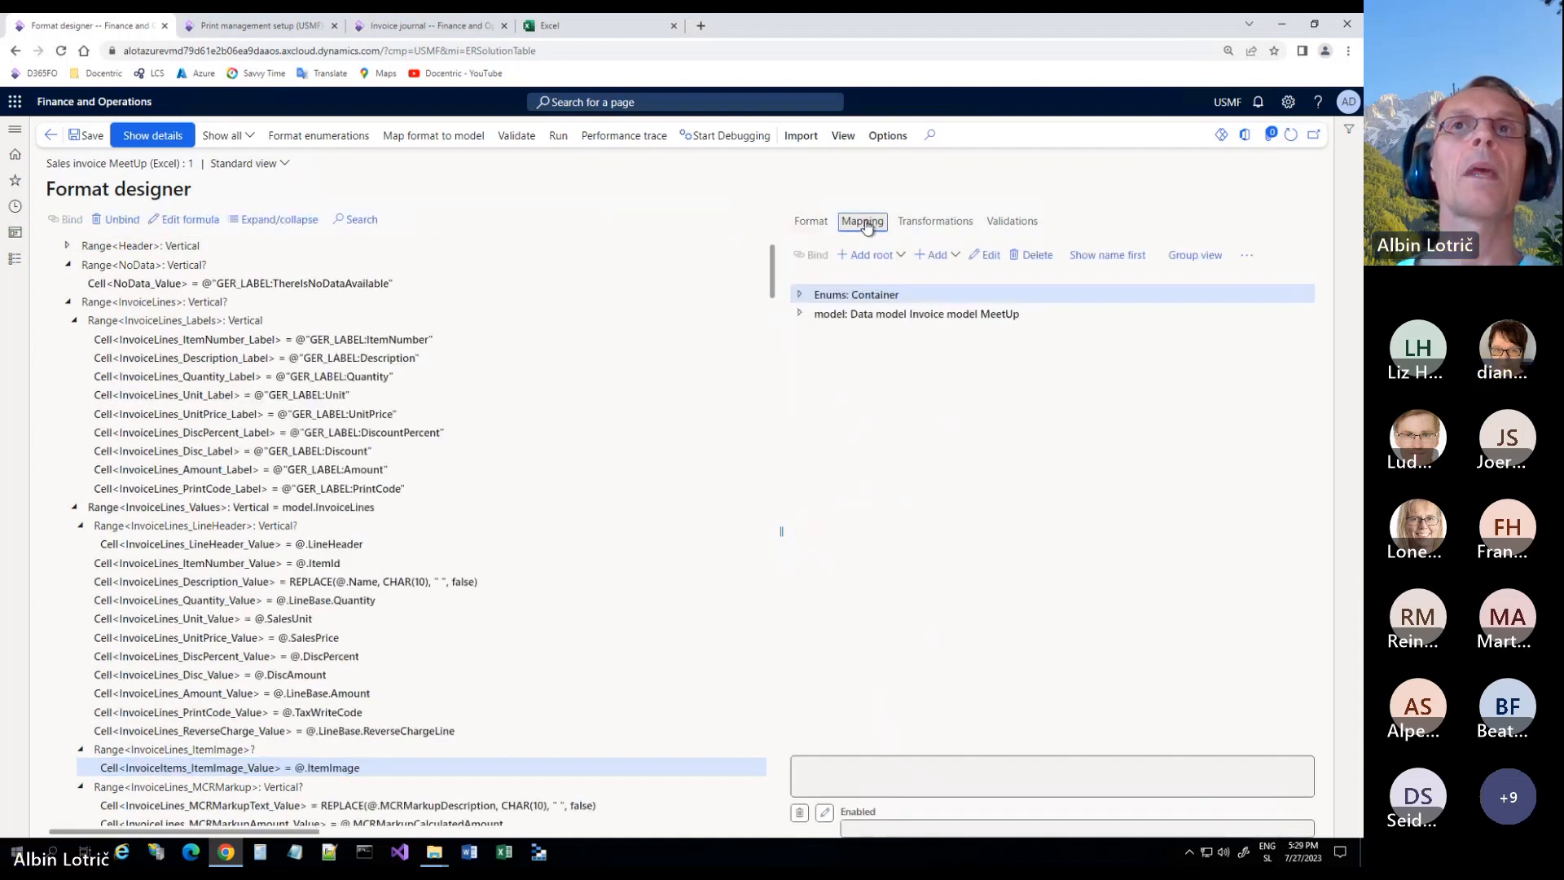
click(799, 314)
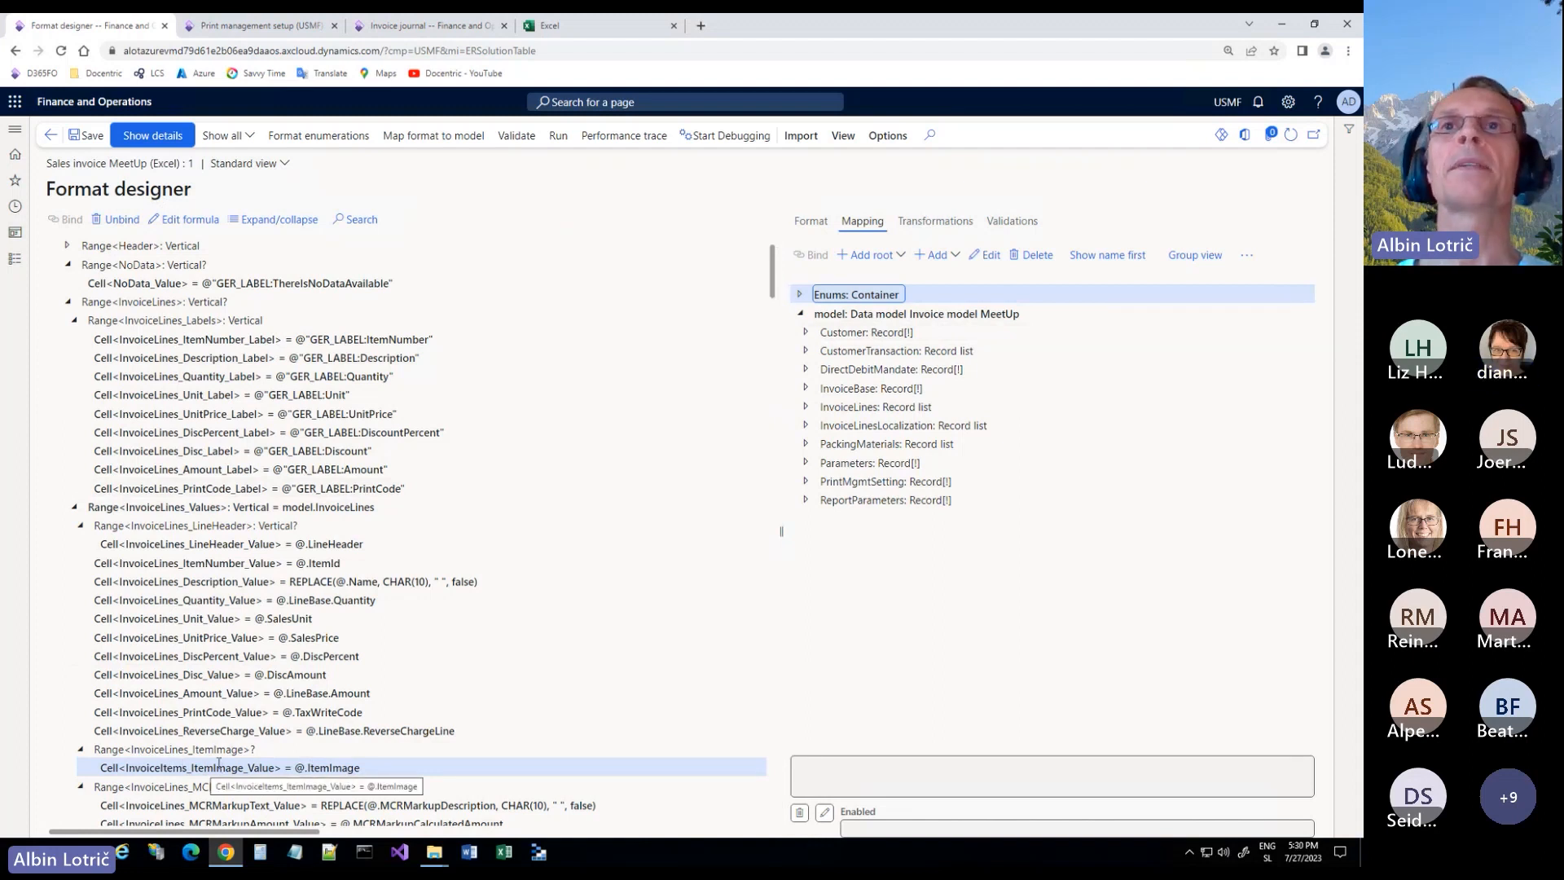
click(805, 408)
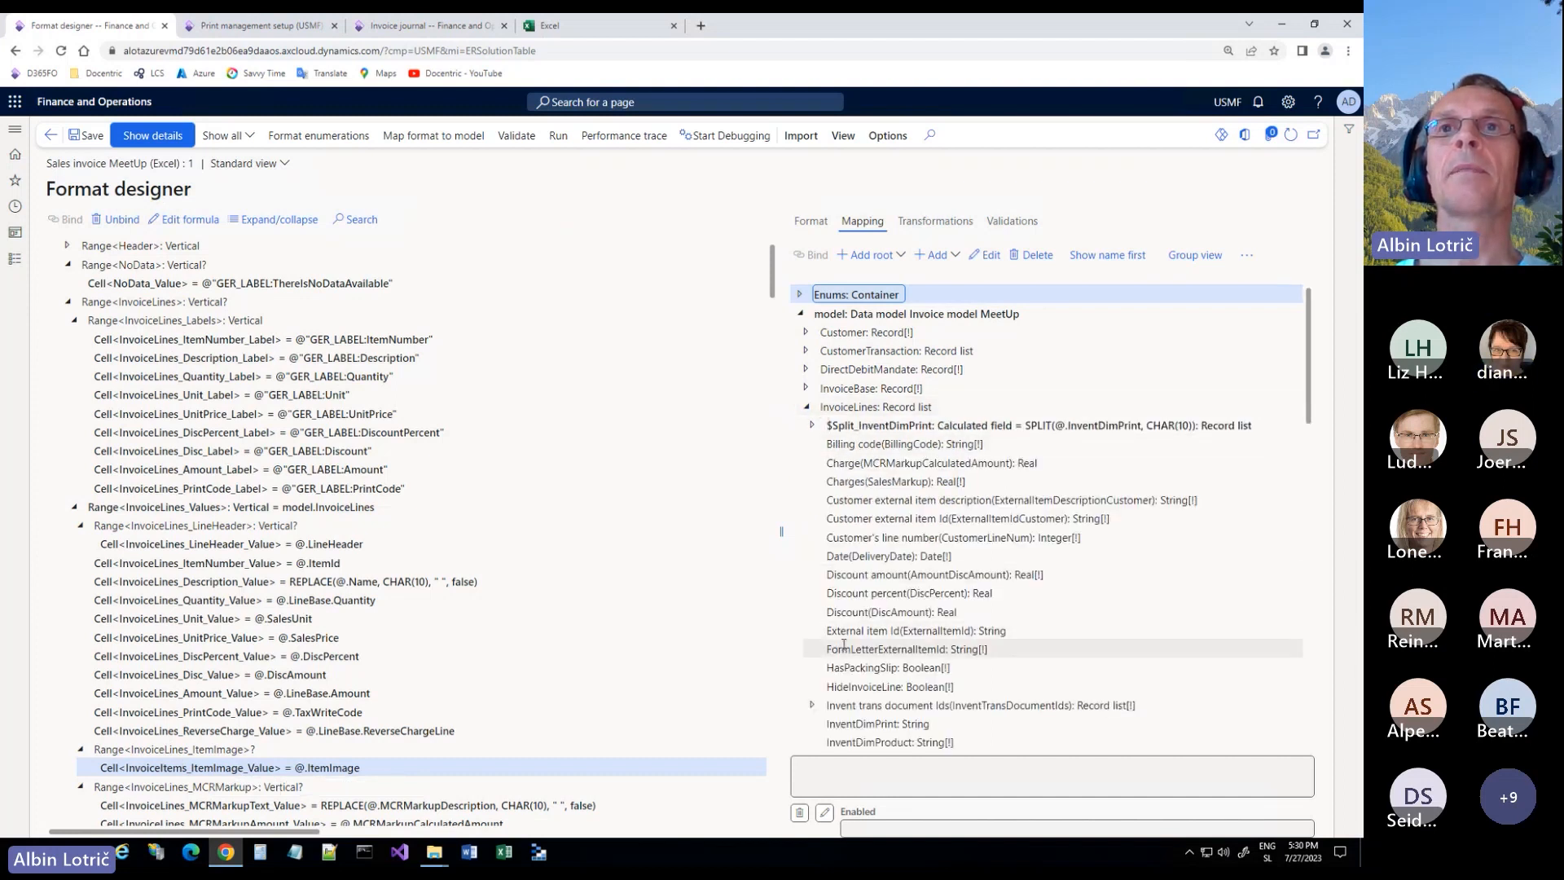
scroll(850, 651, down, 3)
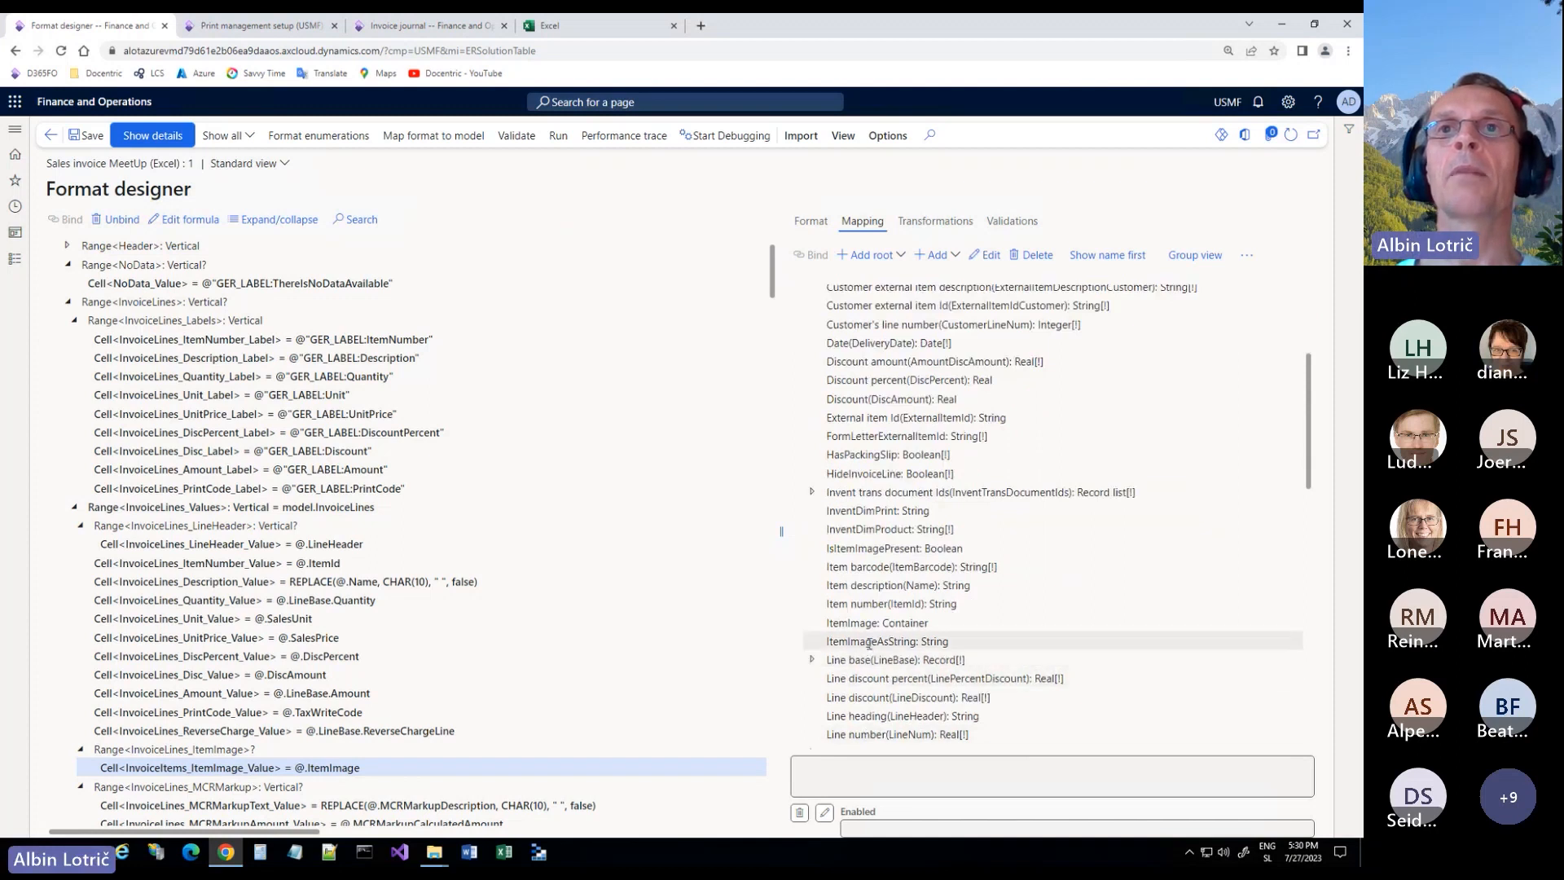
click(869, 642)
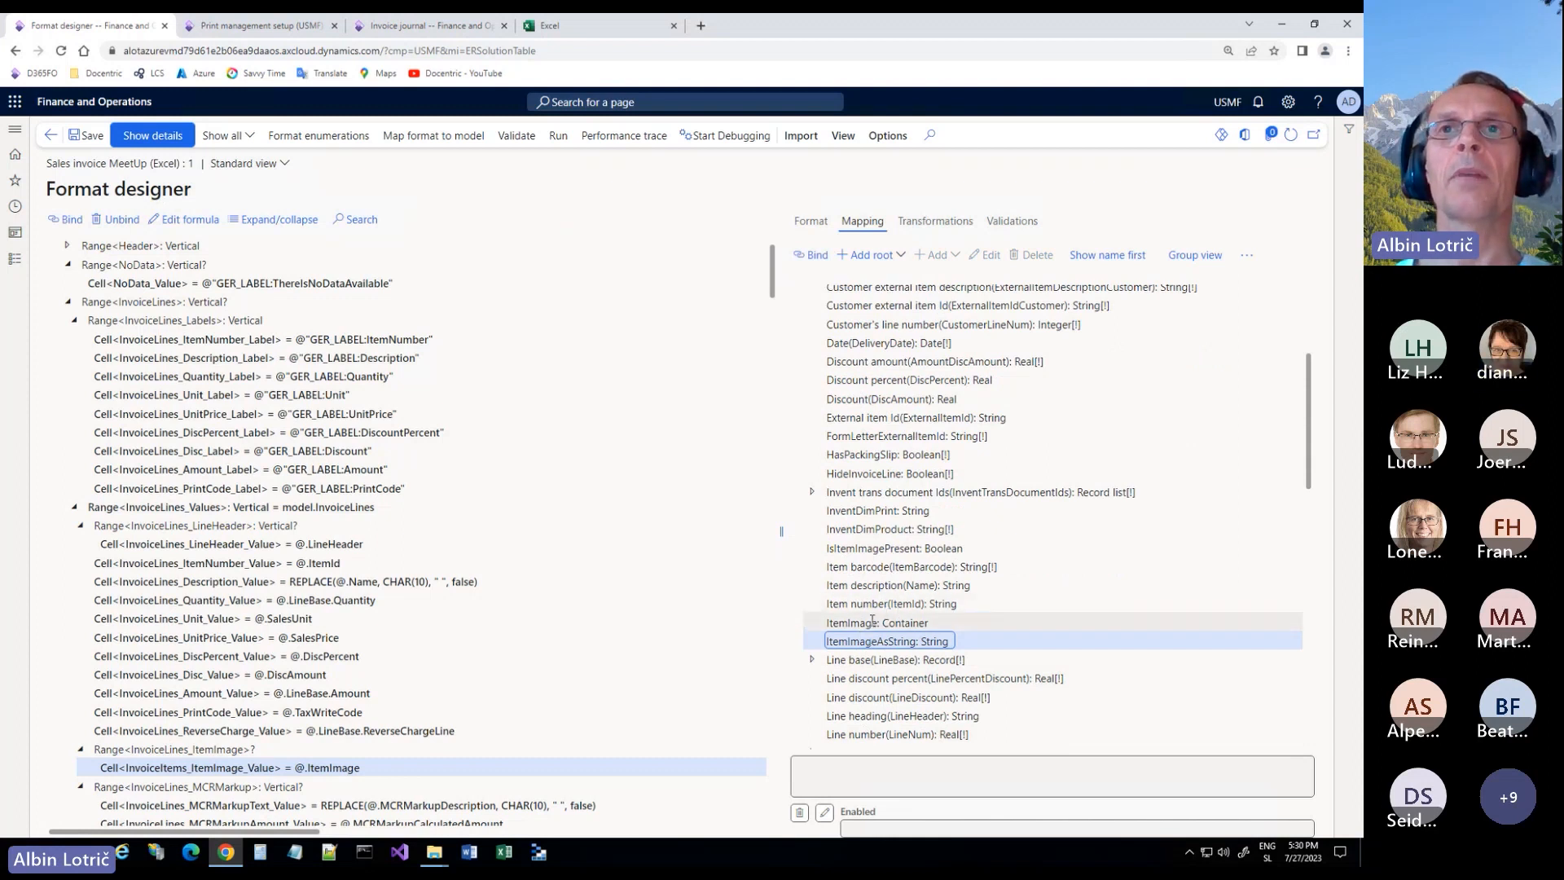
click(870, 621)
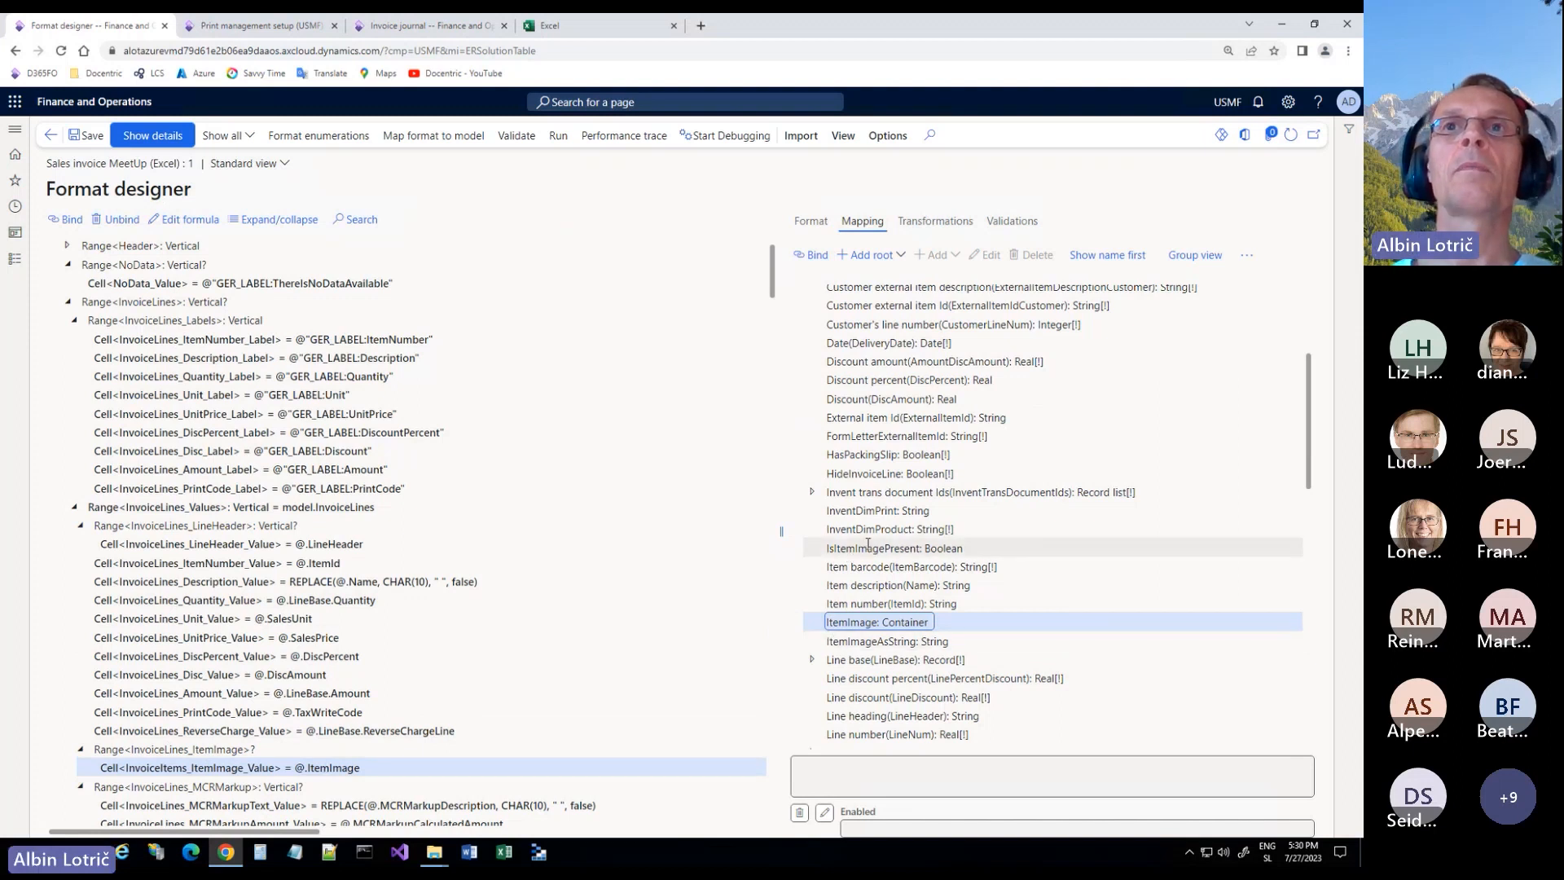
Step: Examine the Enabled formula of the InvoiceLines_ItemImage range, and return to the Configurations page
click(207, 750)
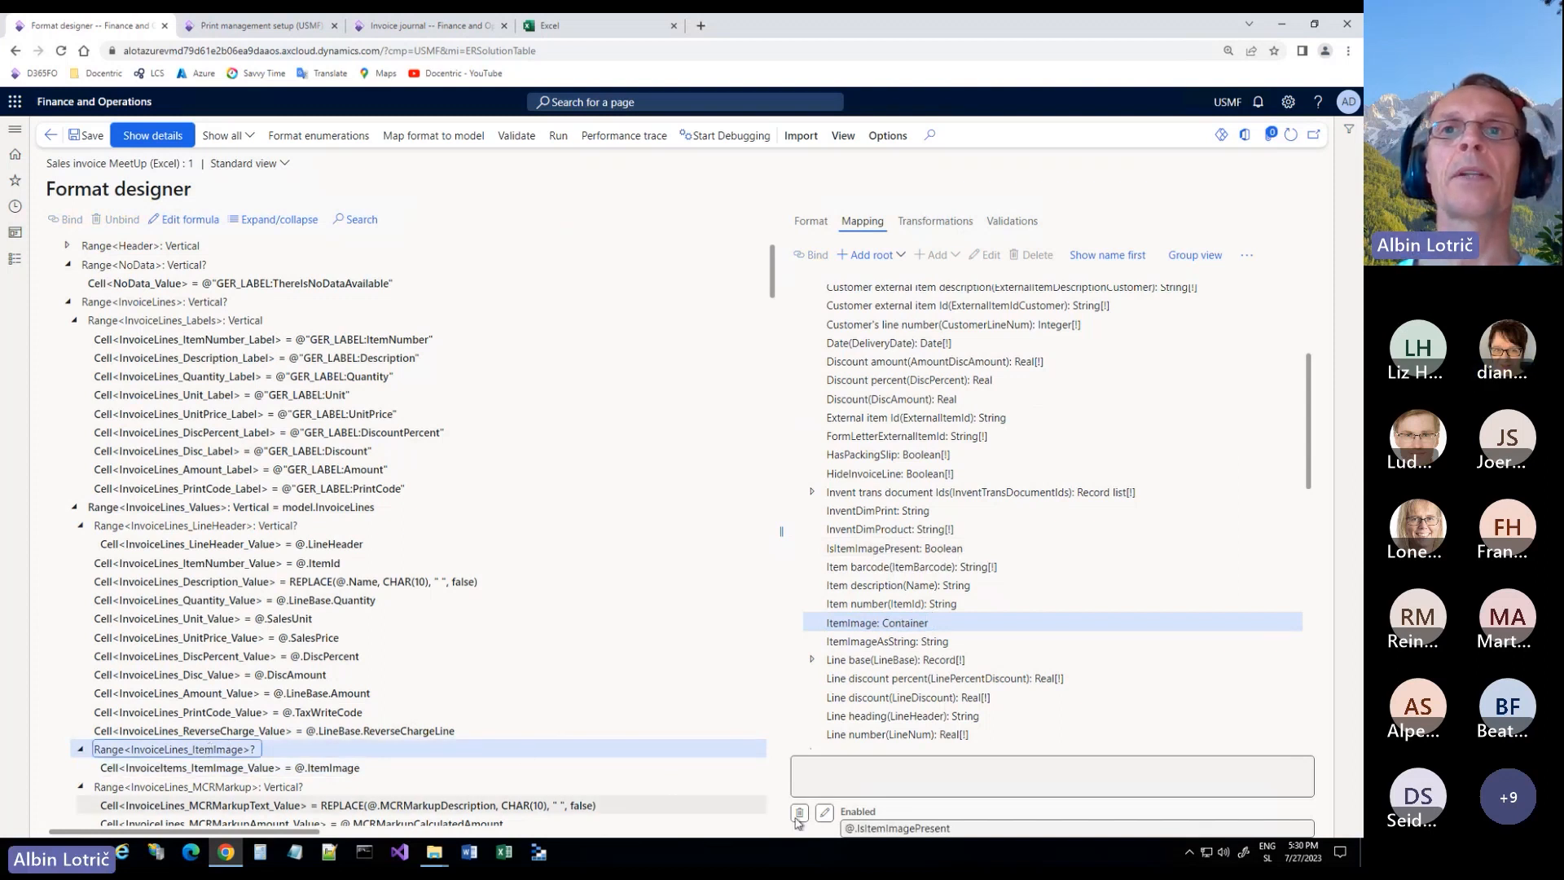
click(824, 813)
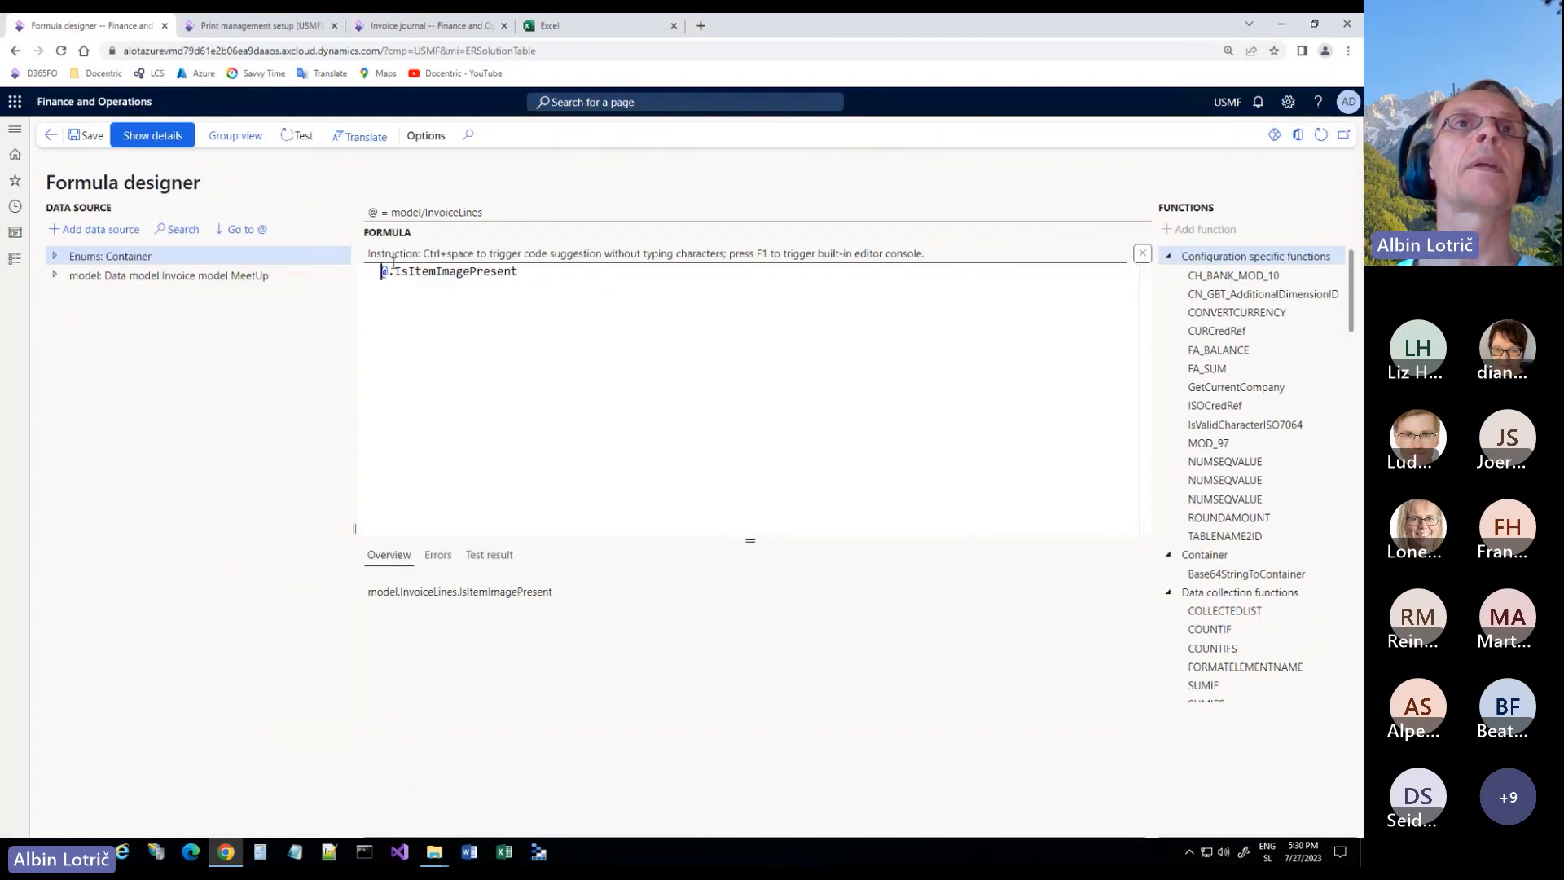
double_click(416, 272)
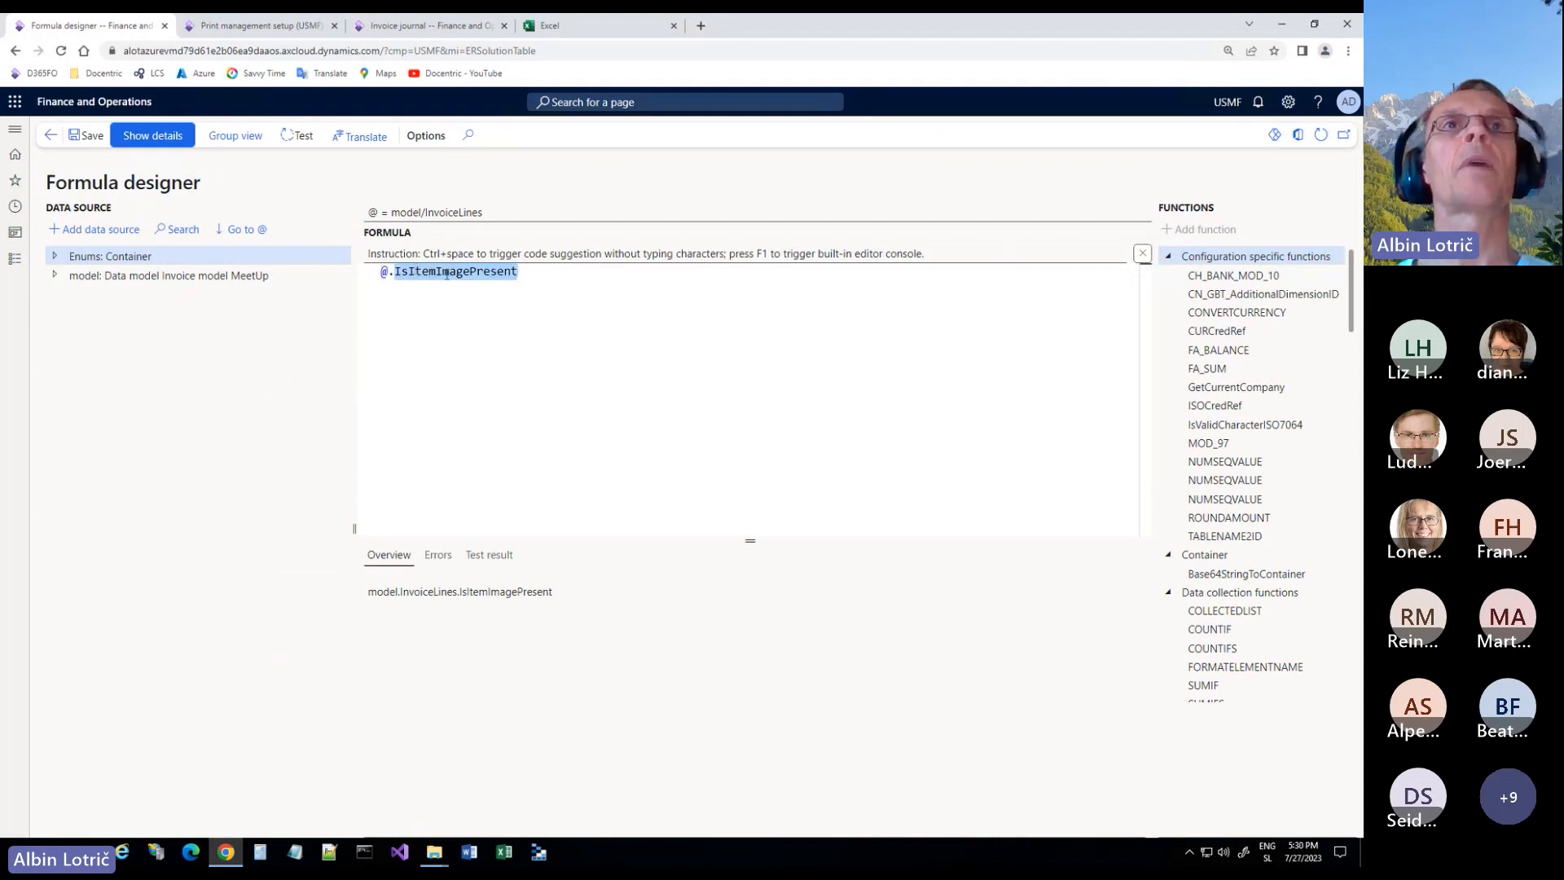
click(53, 136)
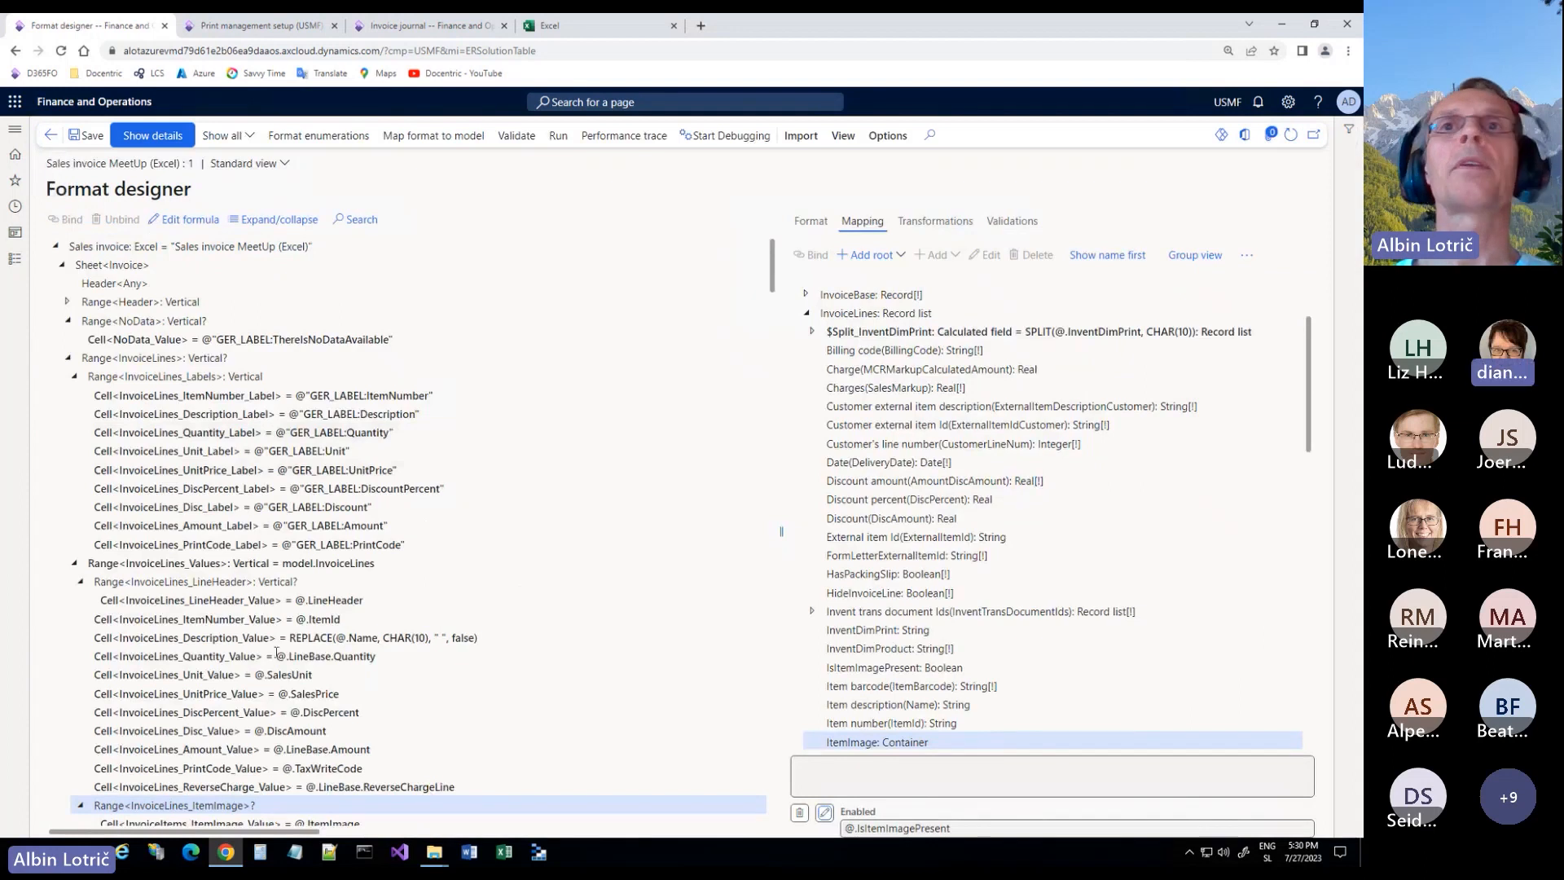
click(51, 139)
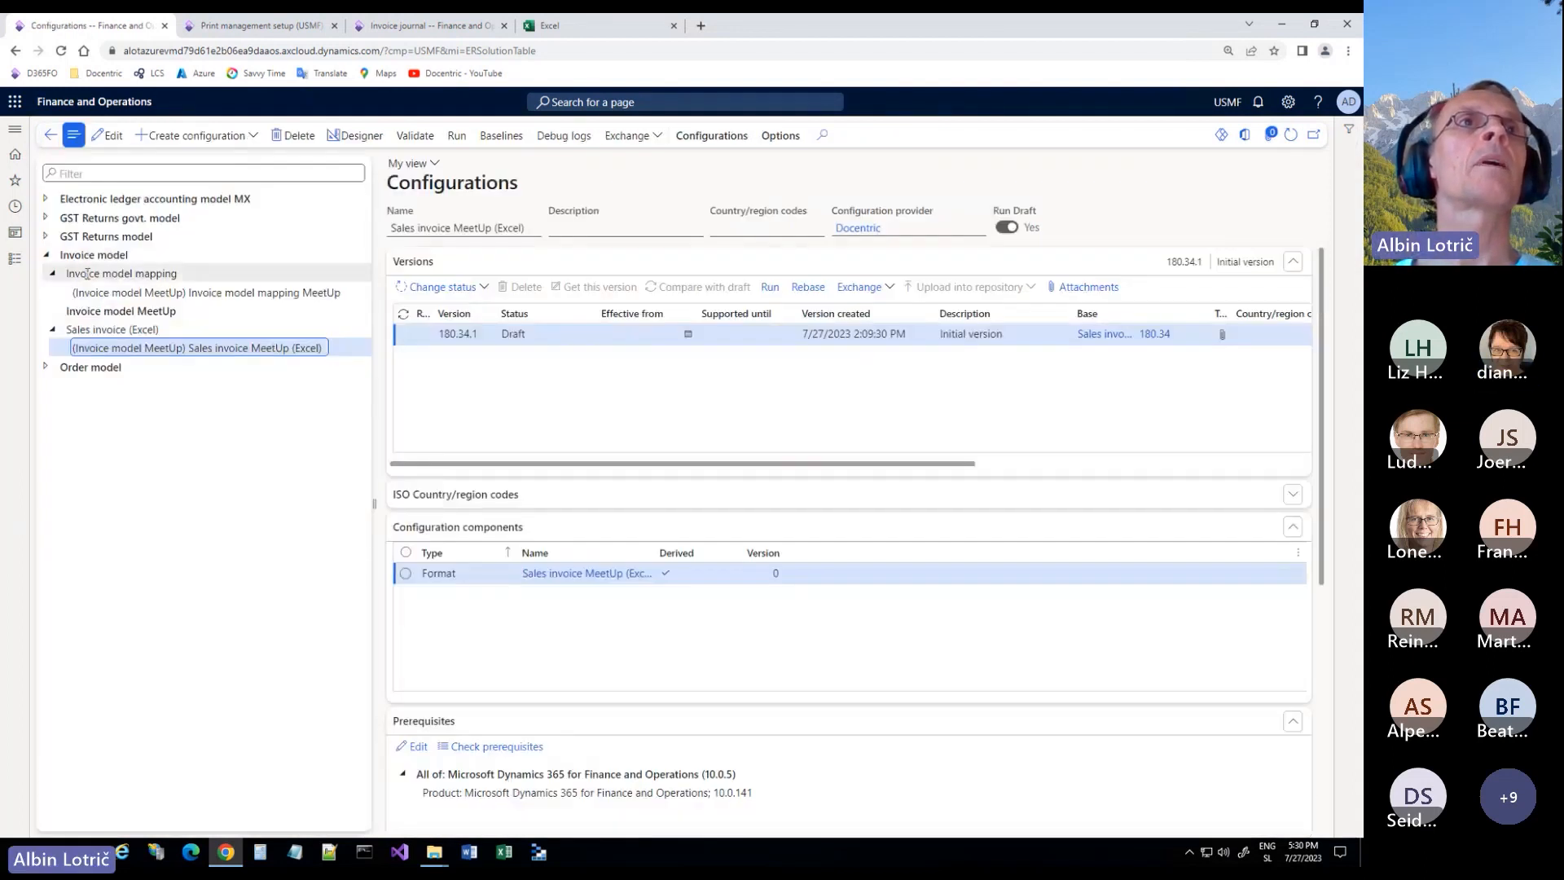
Step: In the print management setup, set the report format for Line of Business 3100 - Retailers to Sales invoice MeetUp (Excel)
click(278, 28)
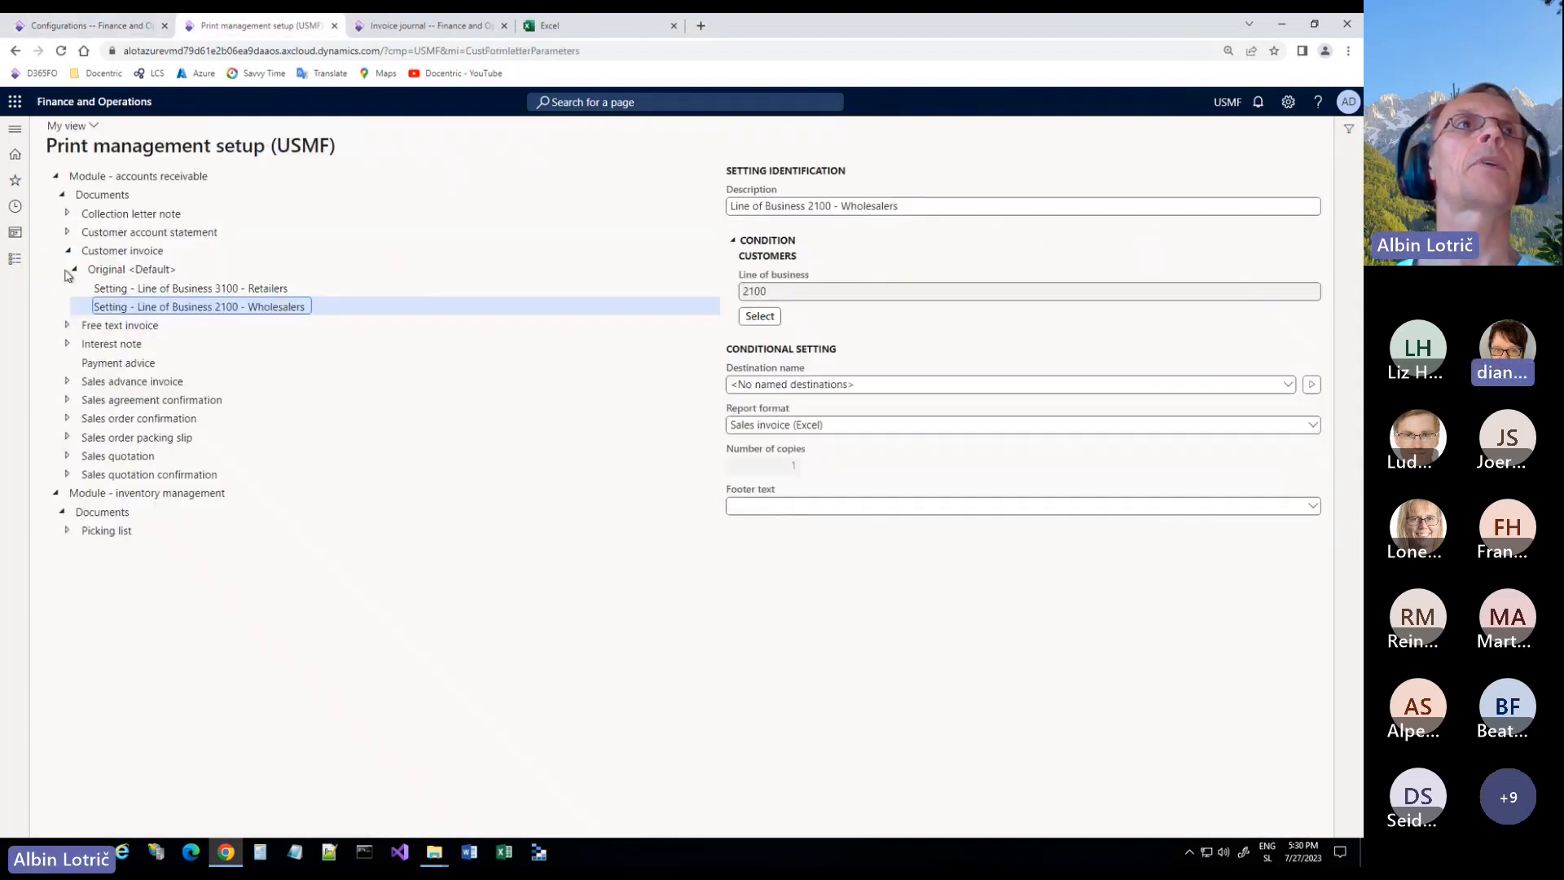
click(203, 289)
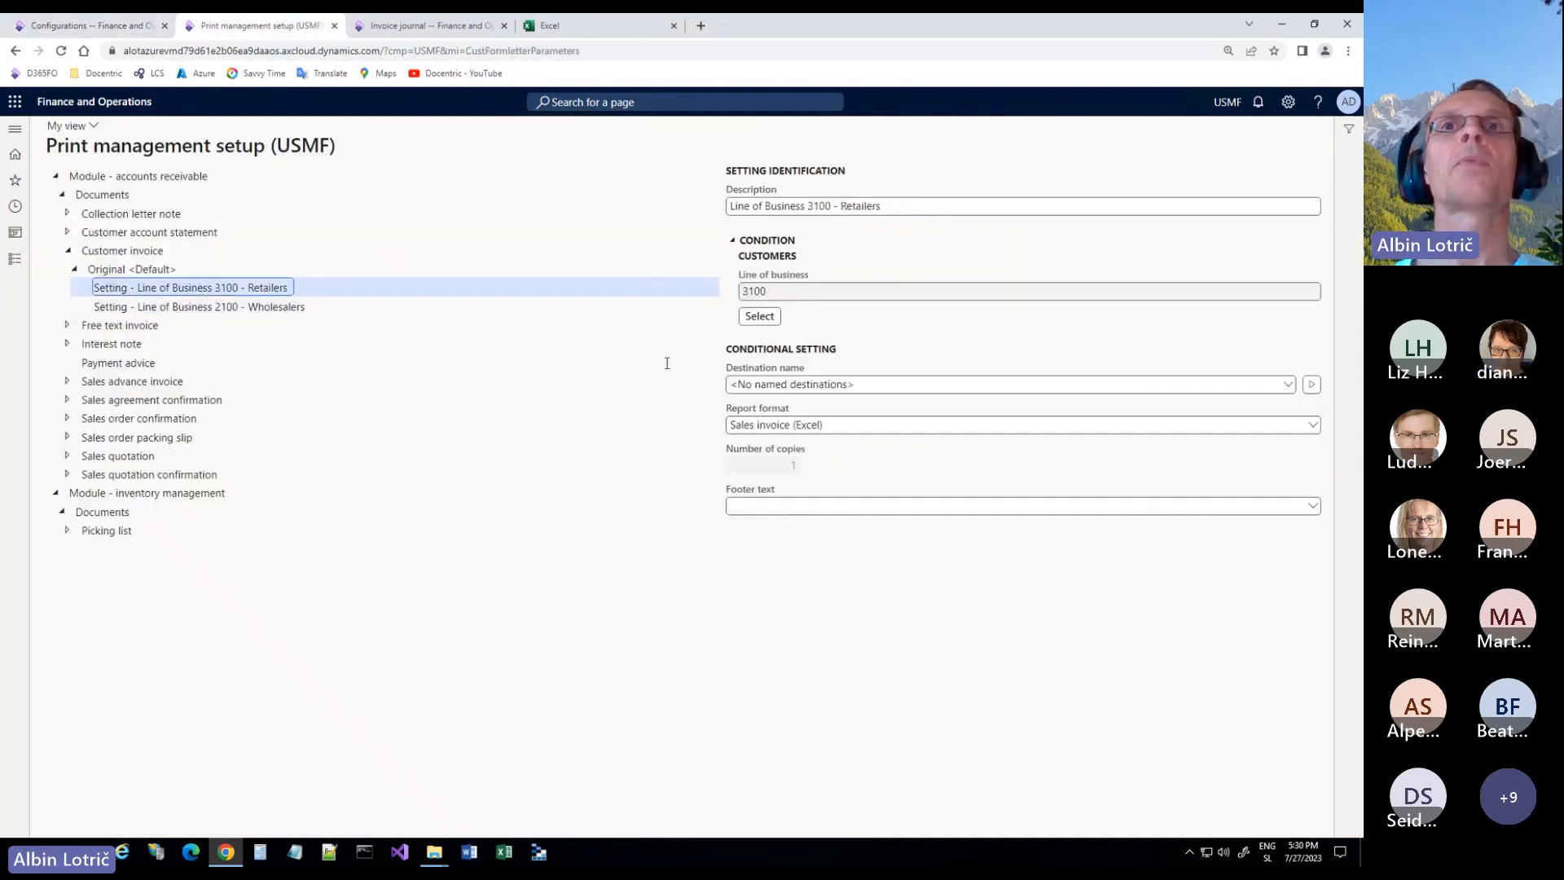
click(1314, 426)
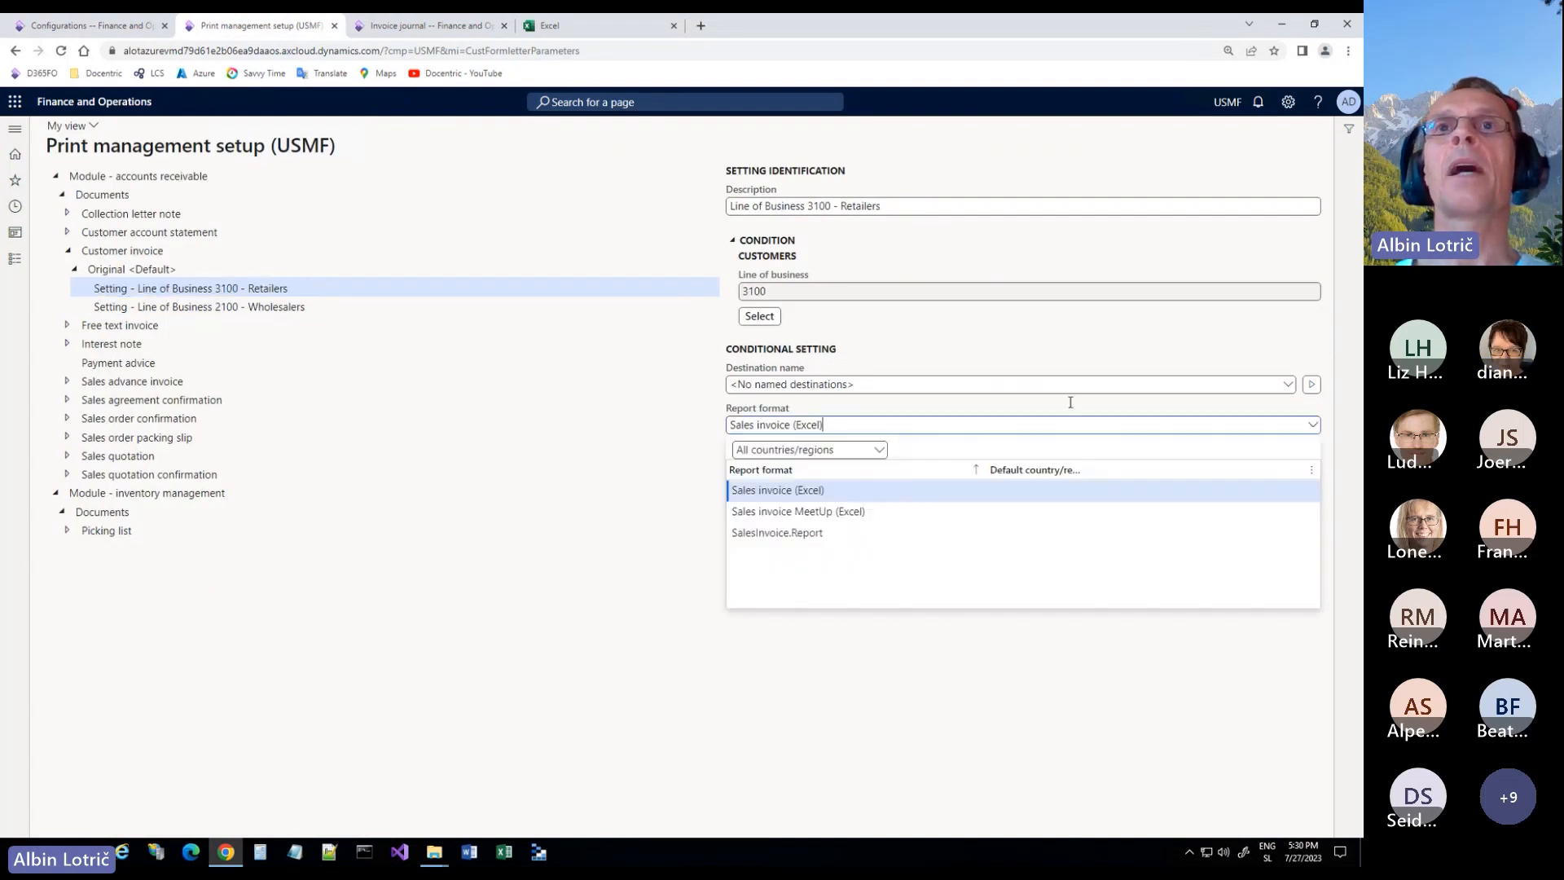
click(797, 511)
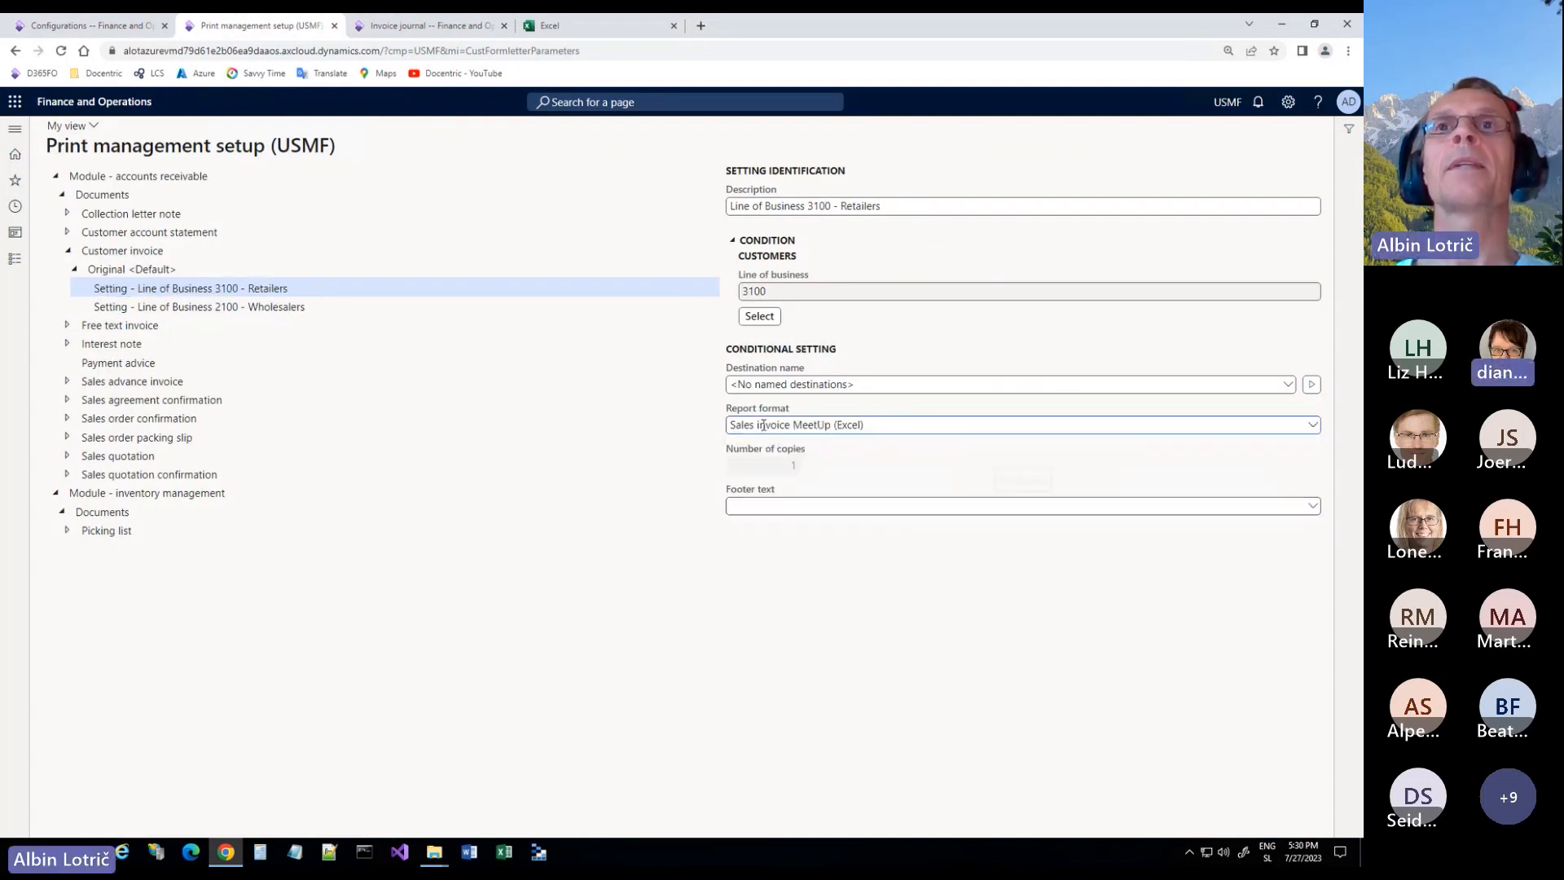
click(183, 305)
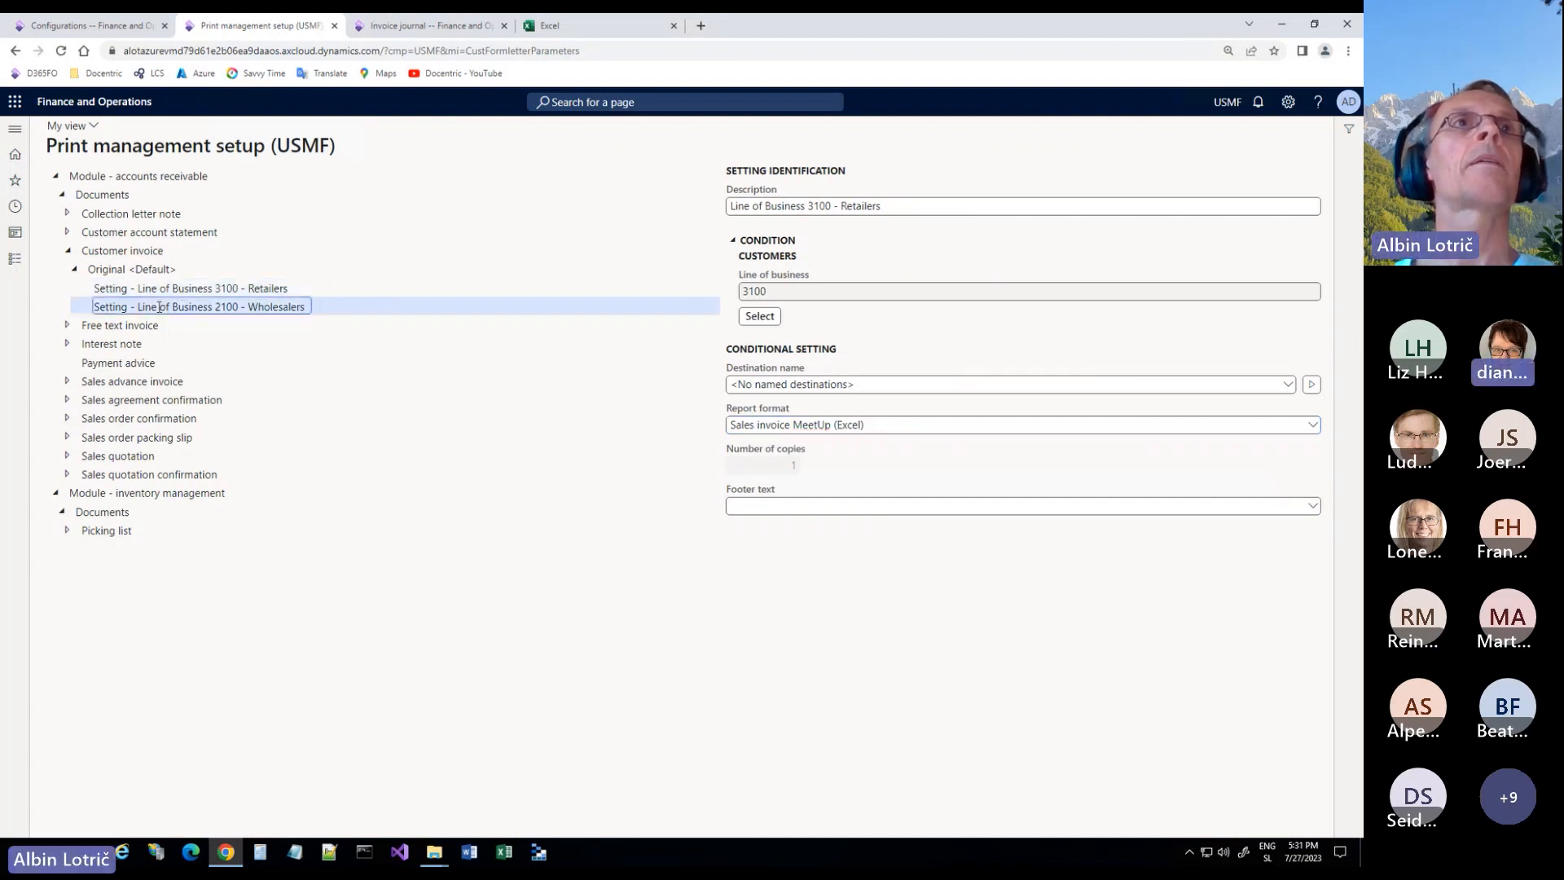
Step: Generate the Orchid Shopping invoice from the invoice journal using print management, without debugging, and open the downloaded Excel file
click(428, 27)
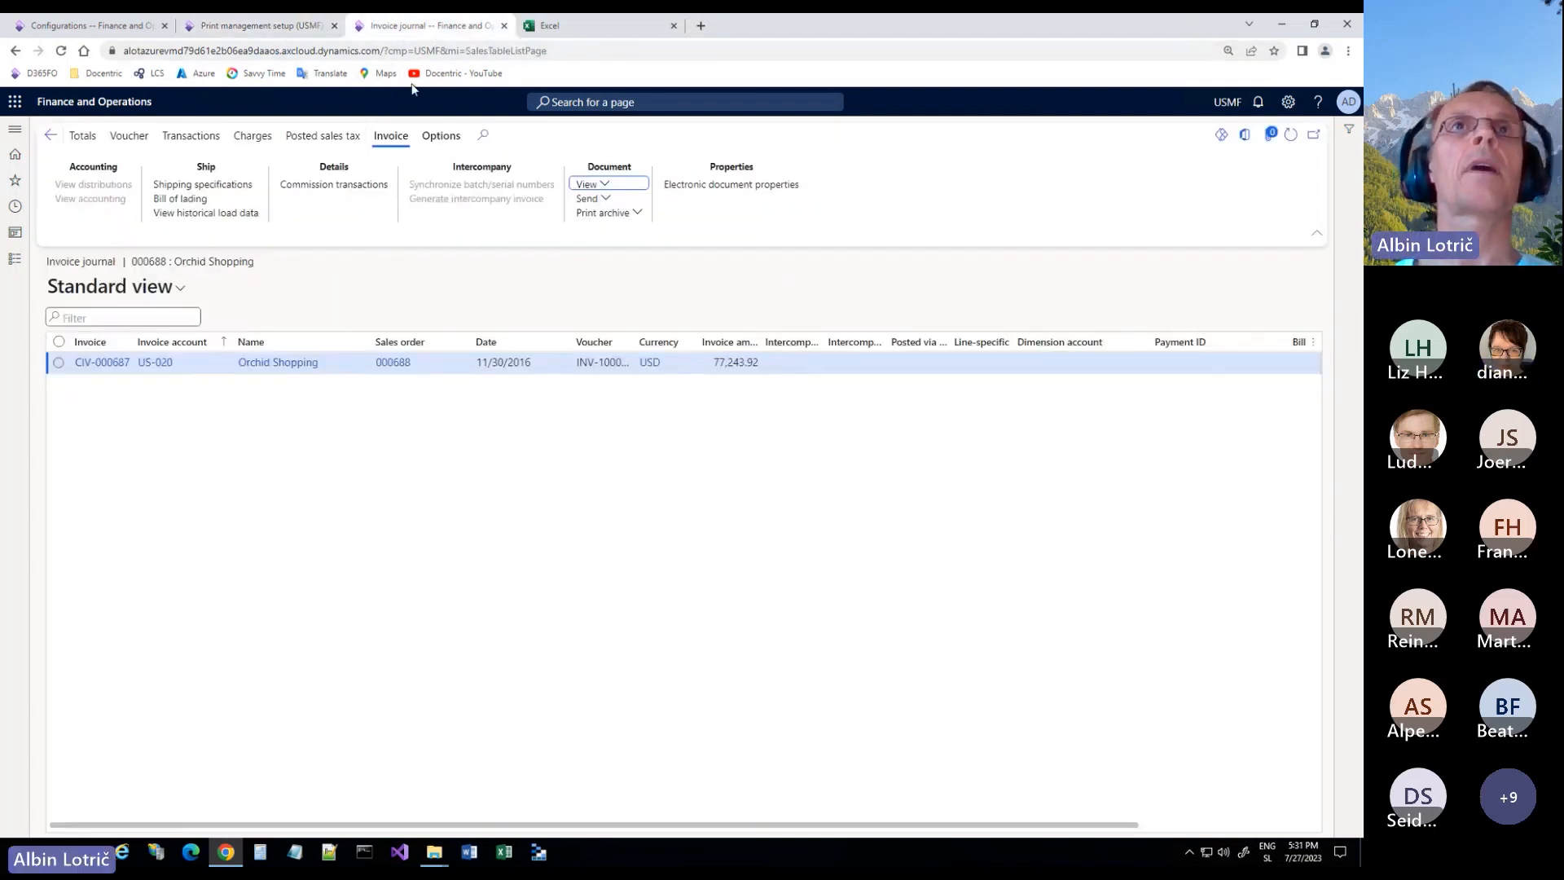
click(606, 187)
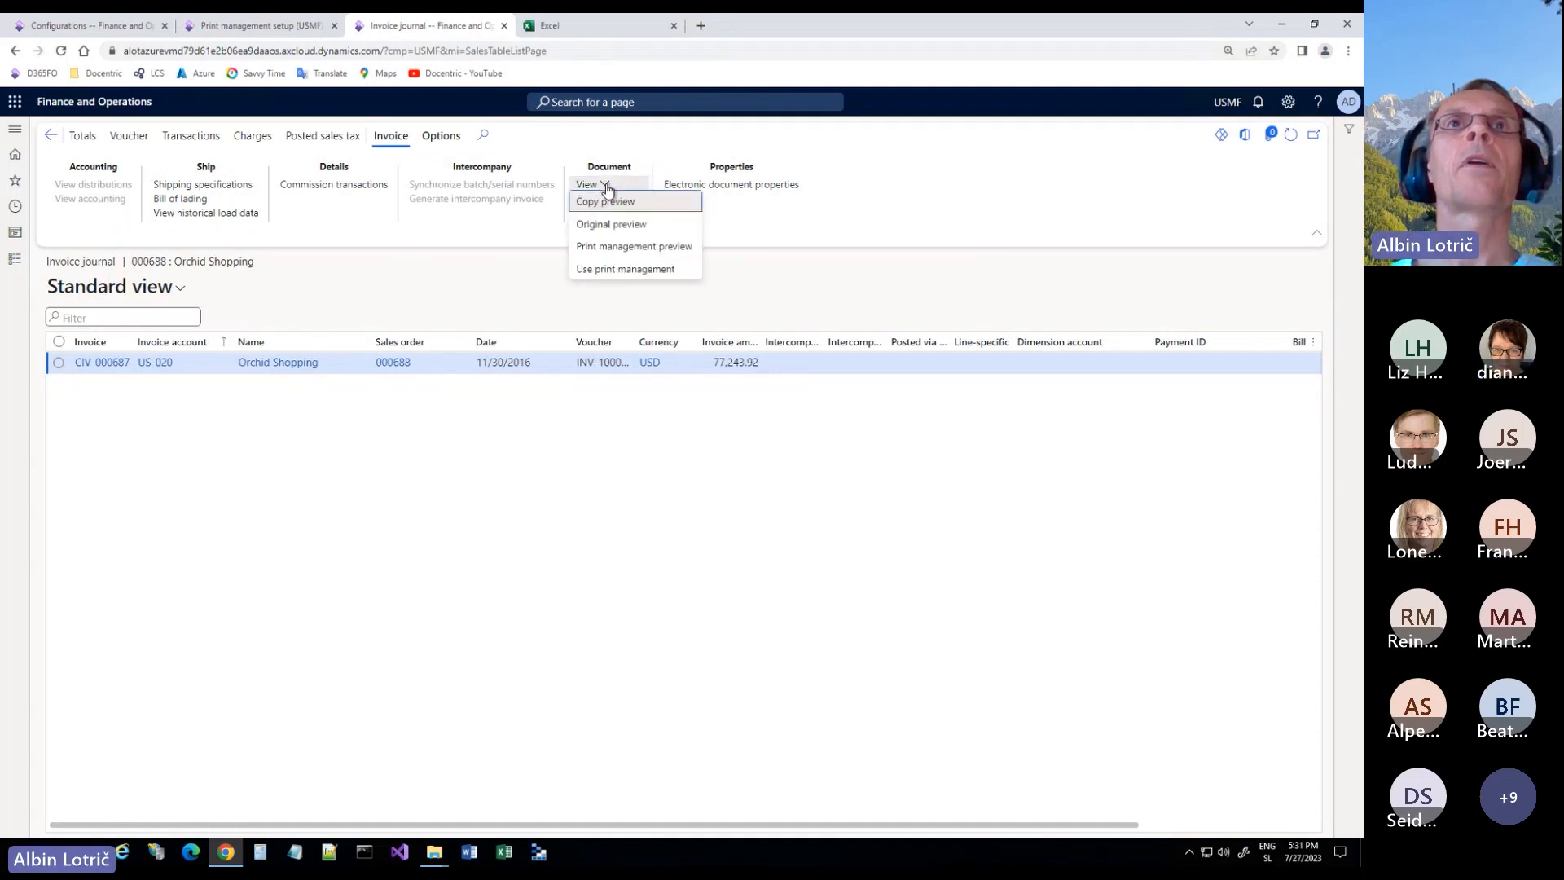
click(632, 271)
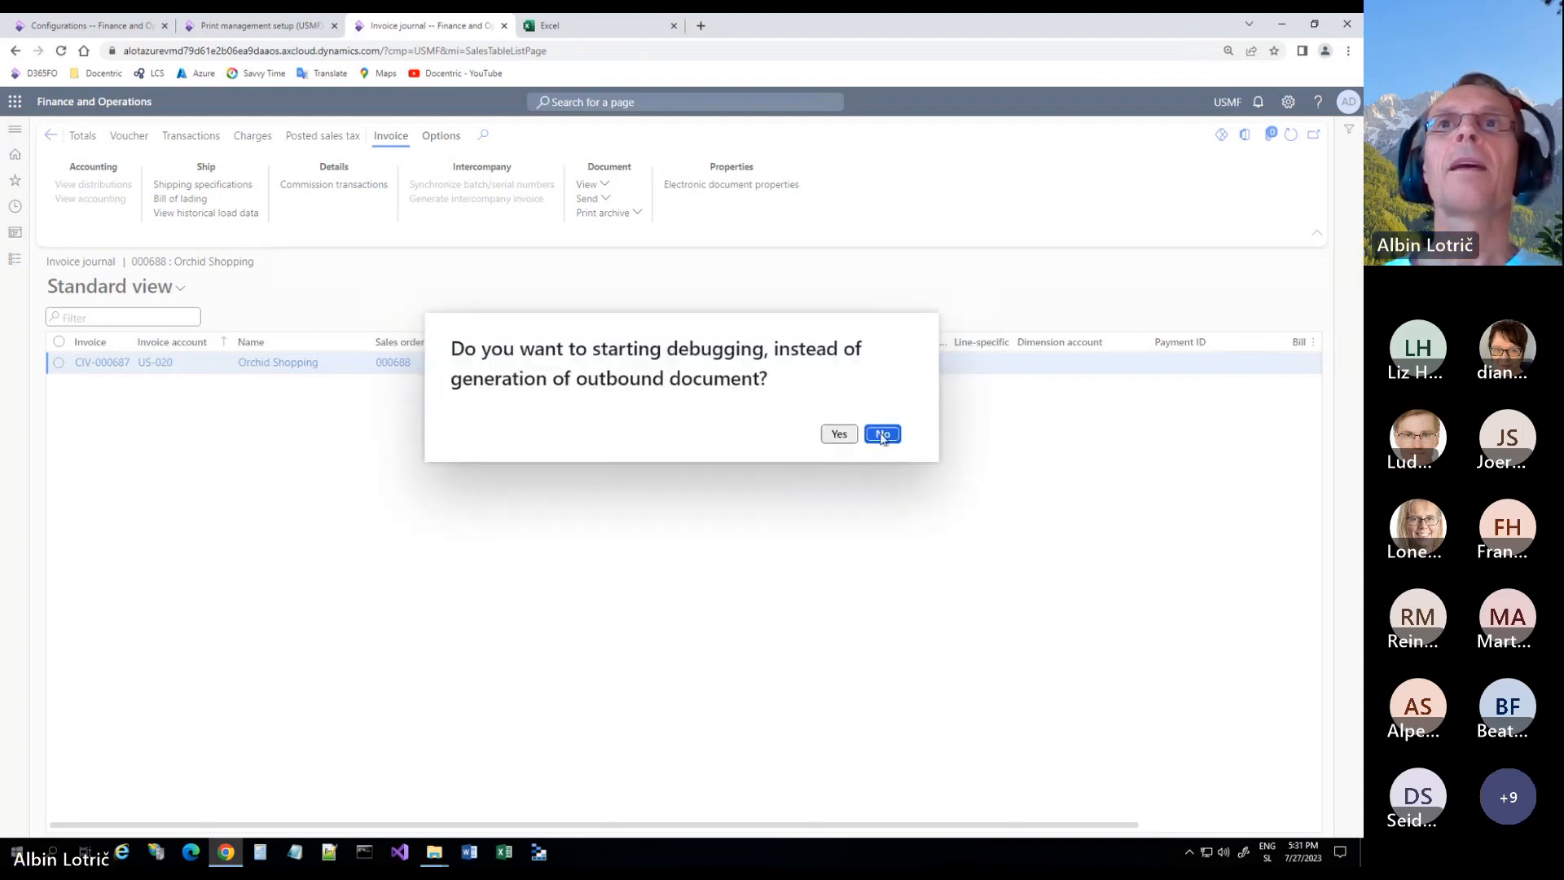
click(881, 435)
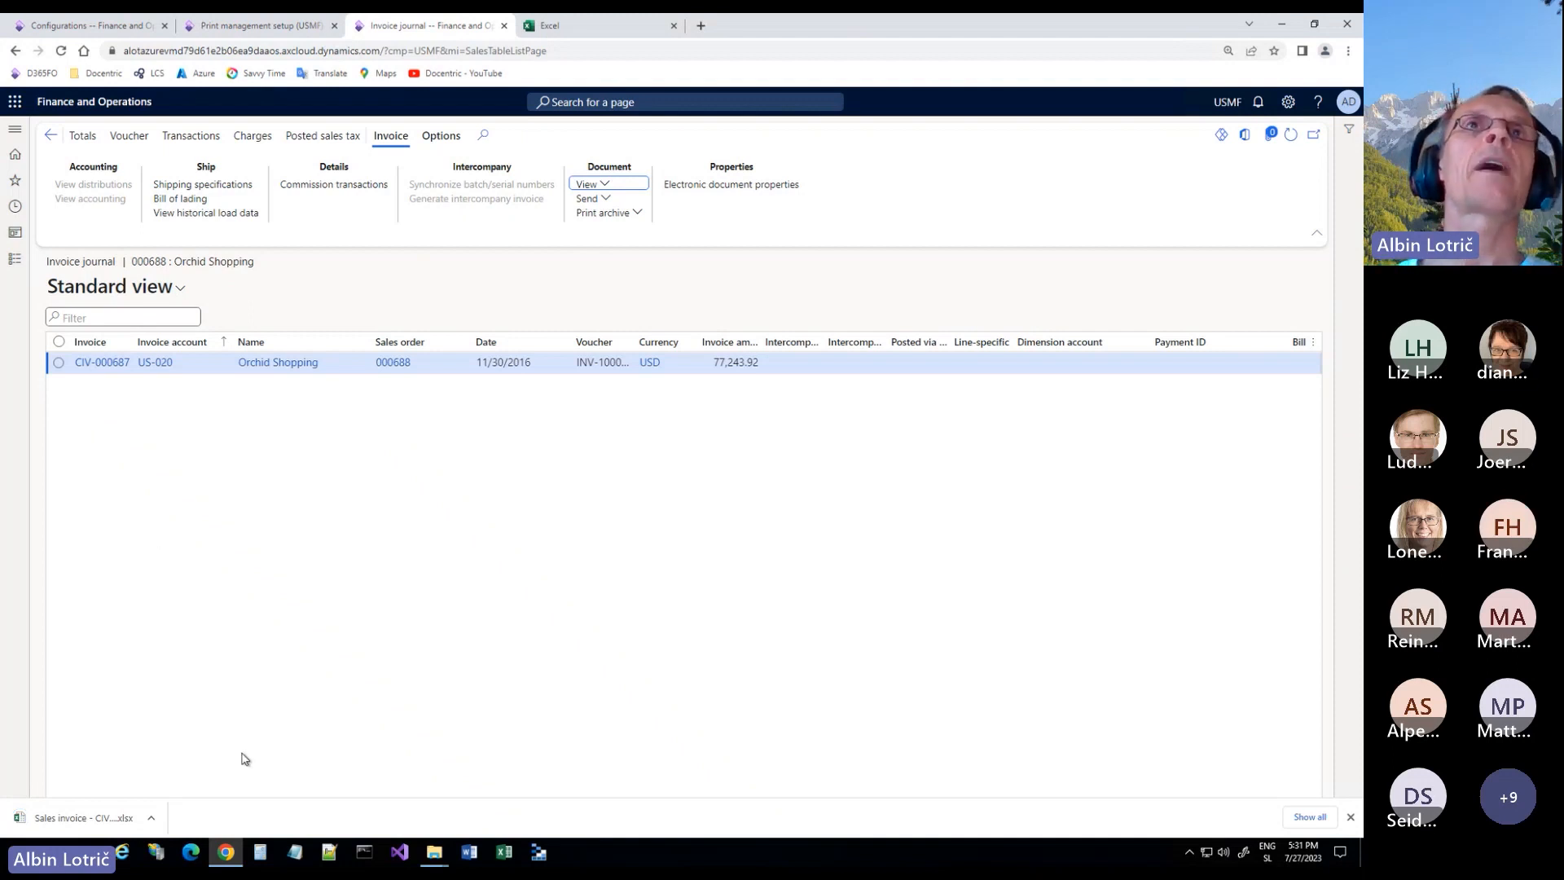
click(82, 819)
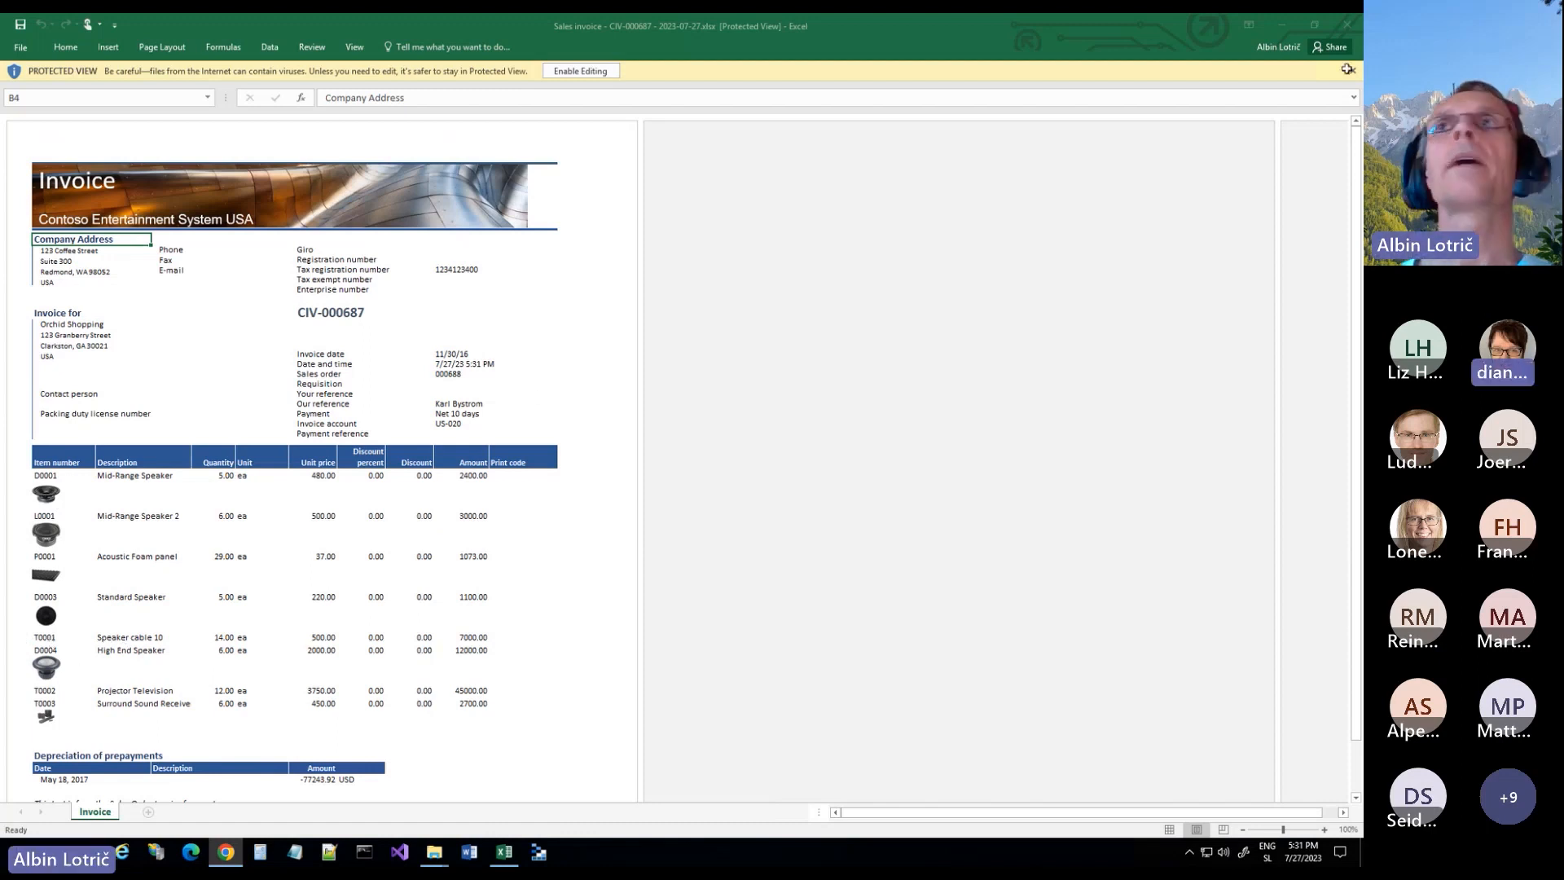
Step: Close the generated Excel invoice and go from Configurations to the Electronic reporting destination page in Localization configurations
click(1347, 25)
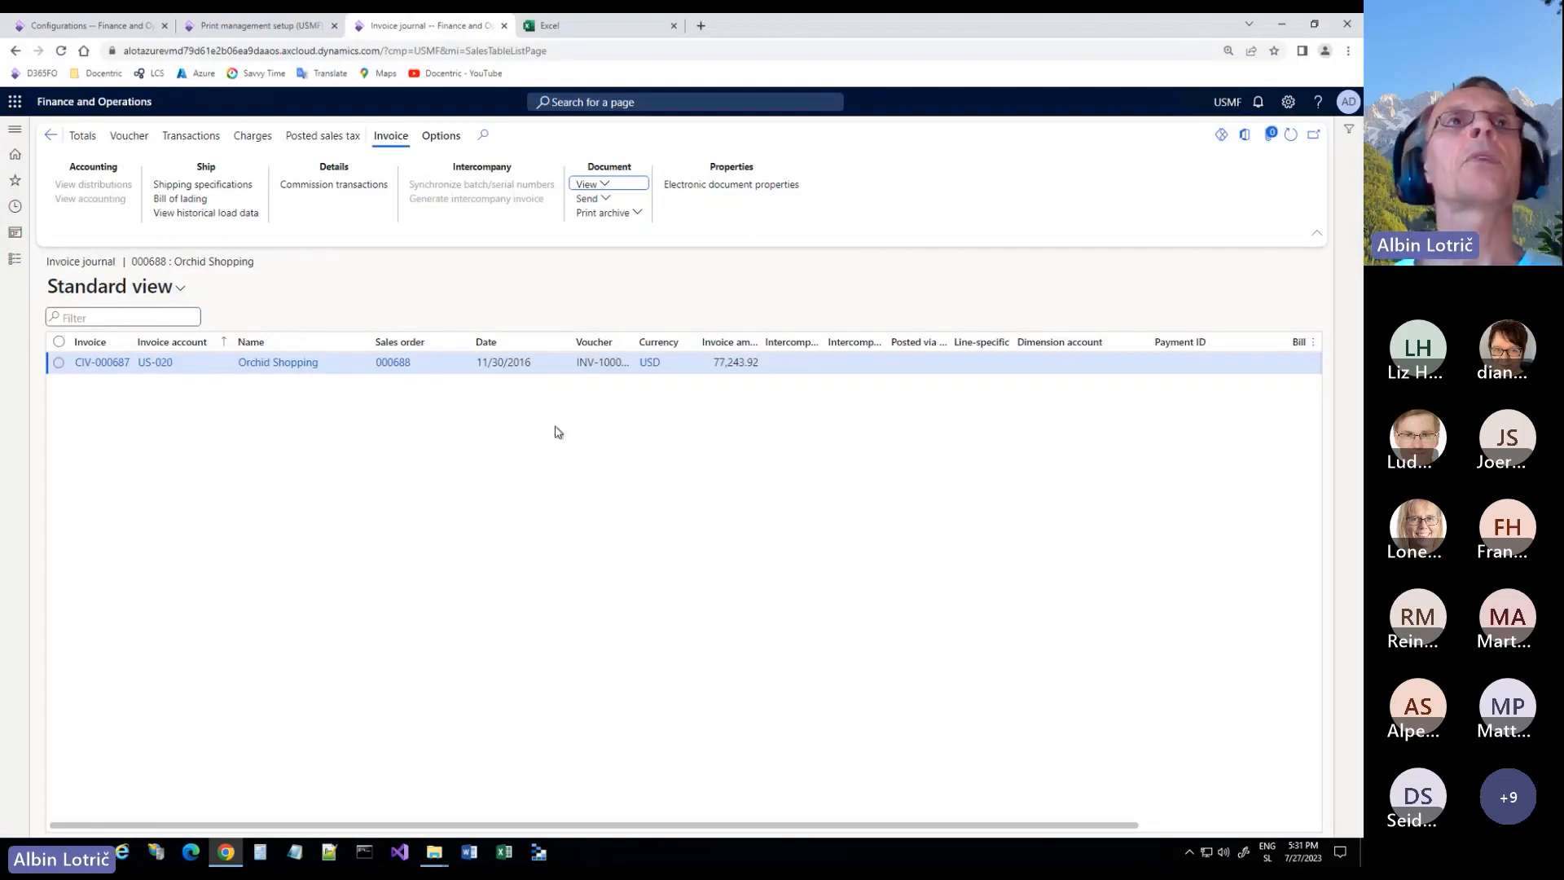
click(89, 26)
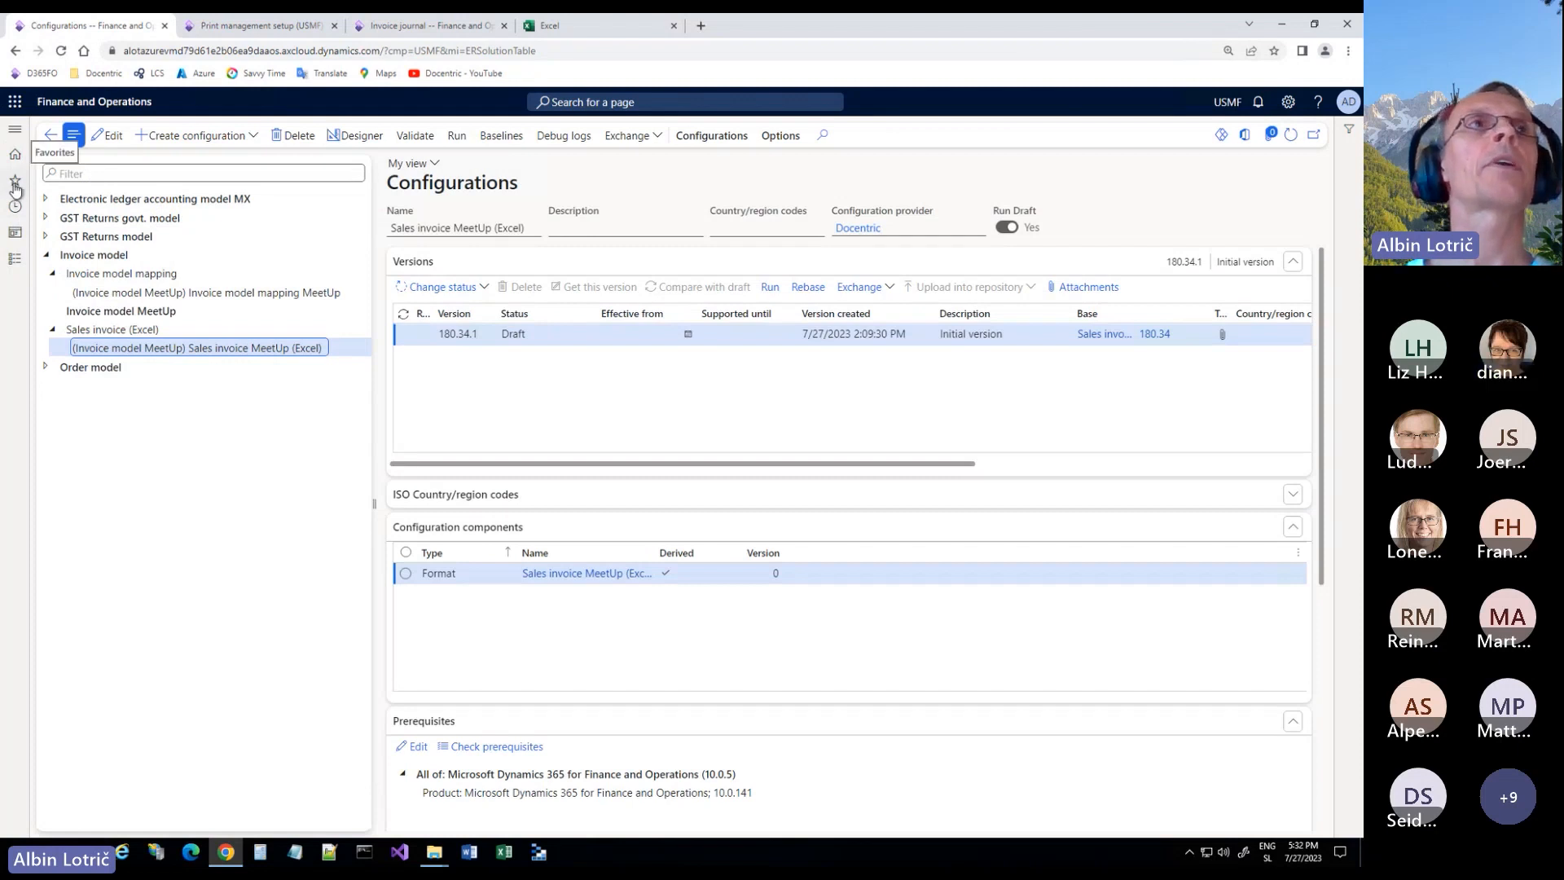
click(51, 135)
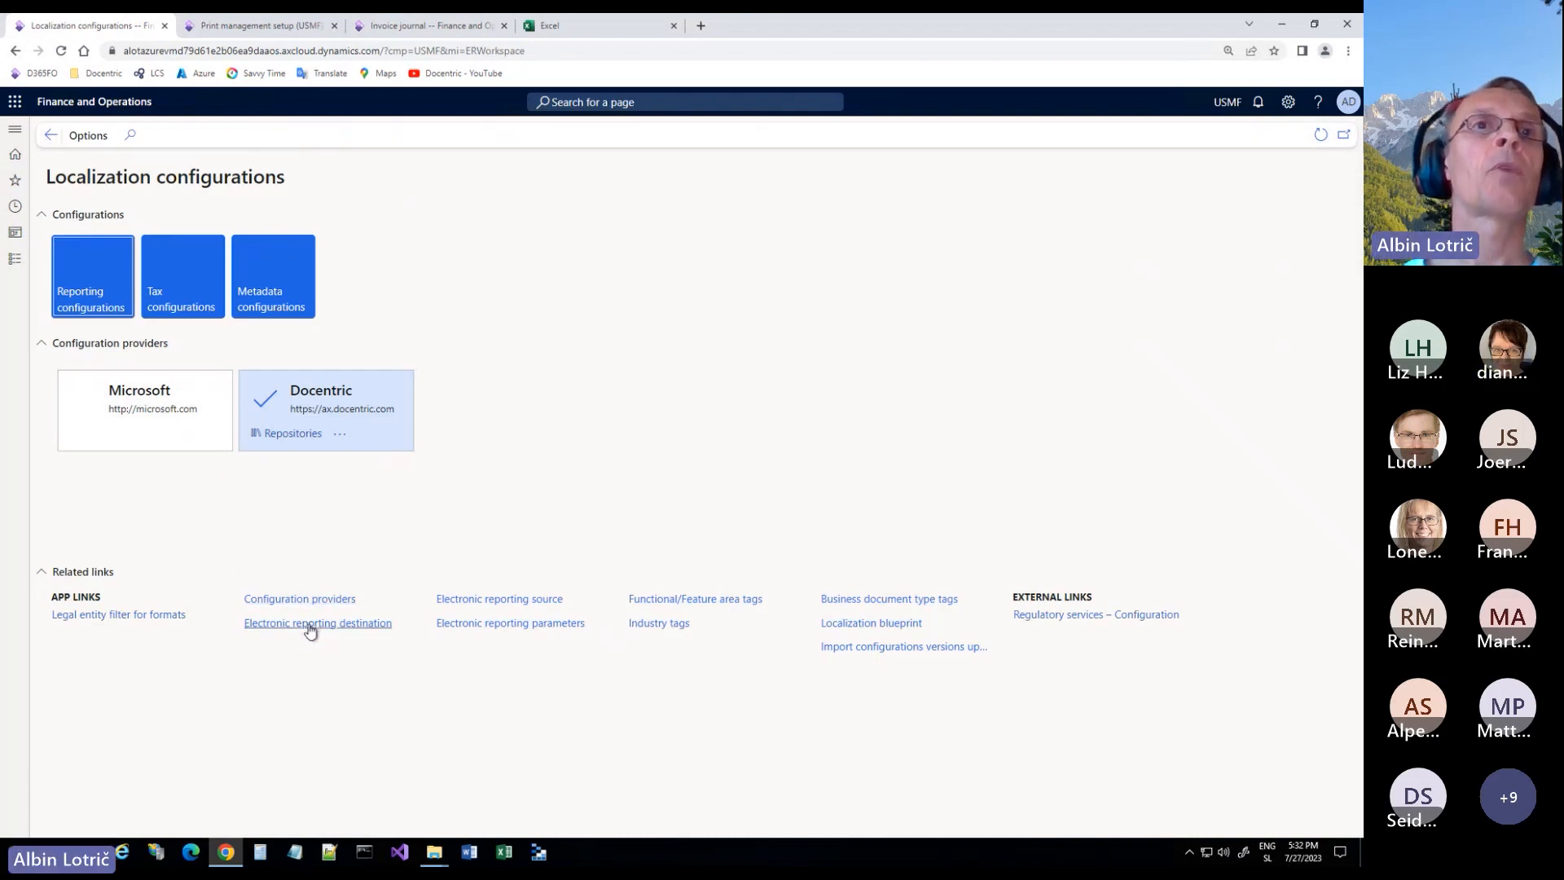
click(307, 624)
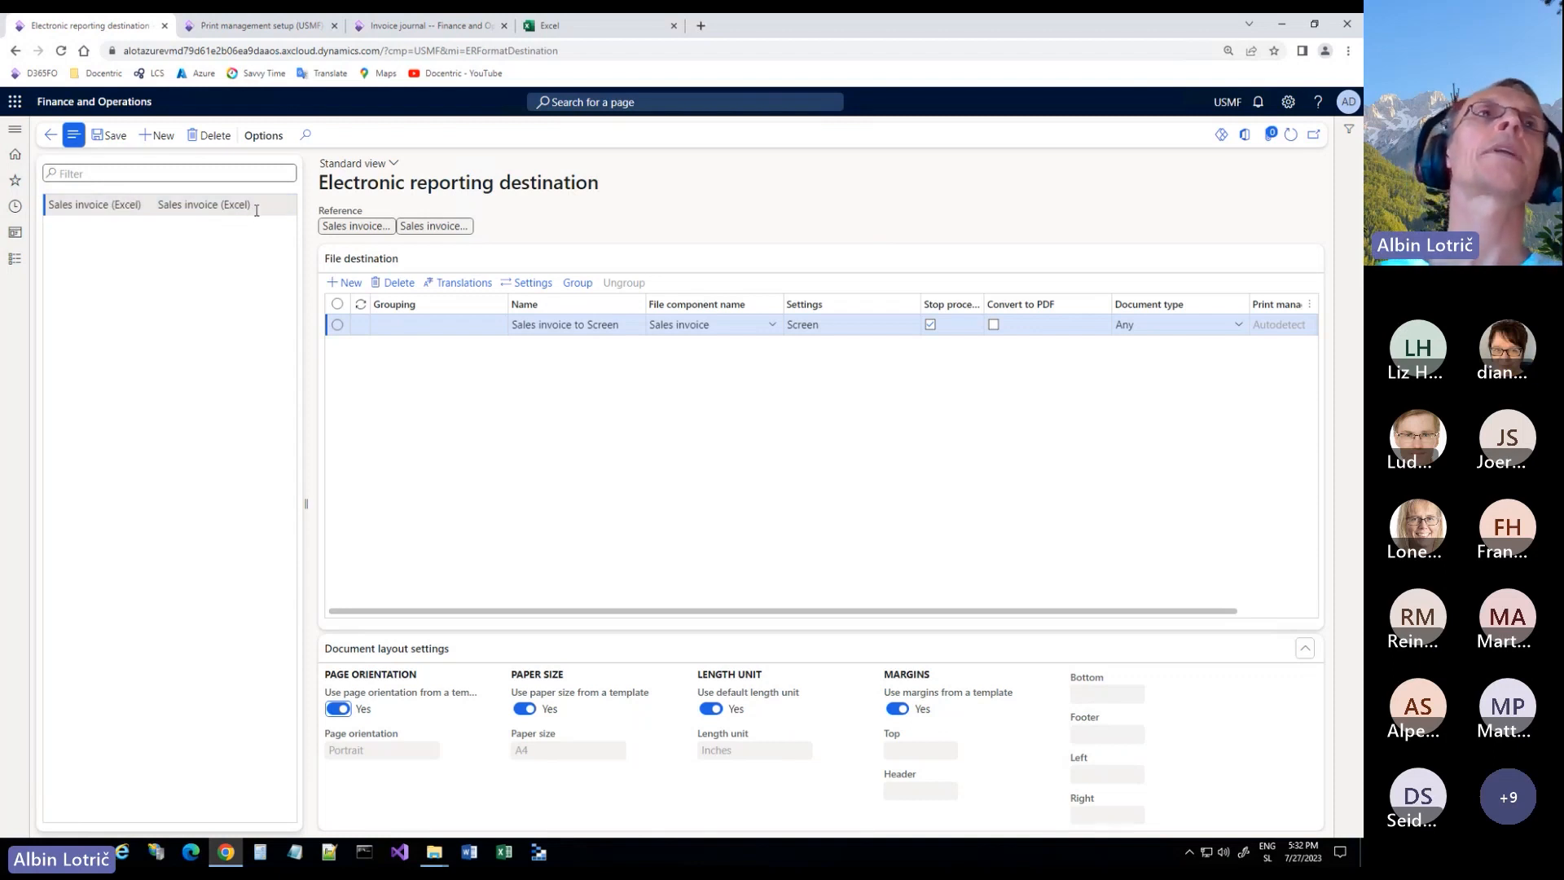
mouse_move(256, 210)
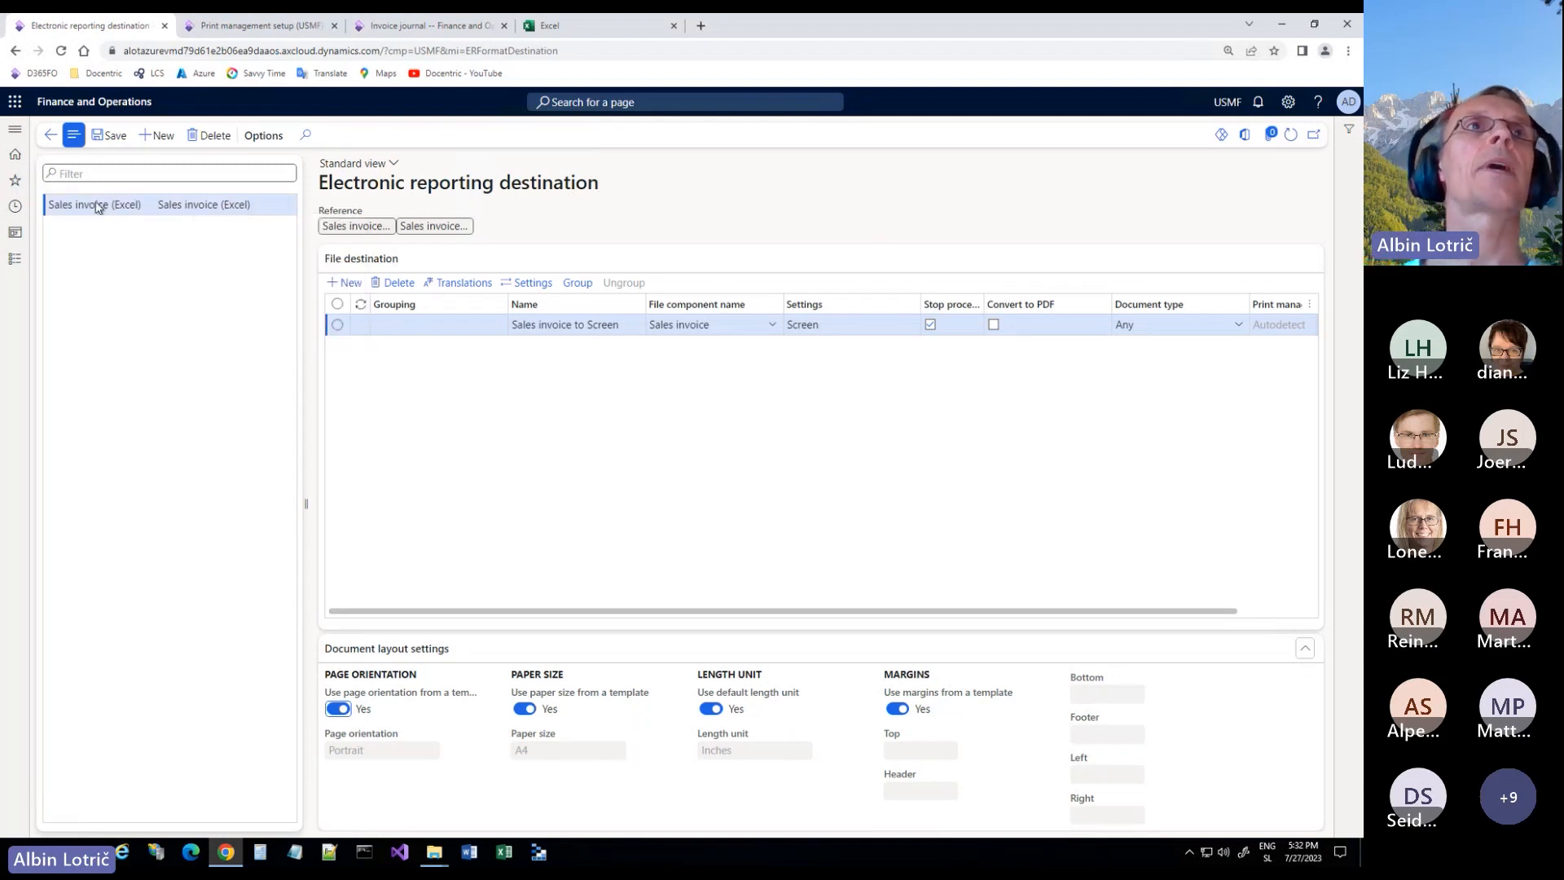
Step: Create a new electronic reporting destination record that references the Sales invoice MeetUp (Excel) format
click(156, 135)
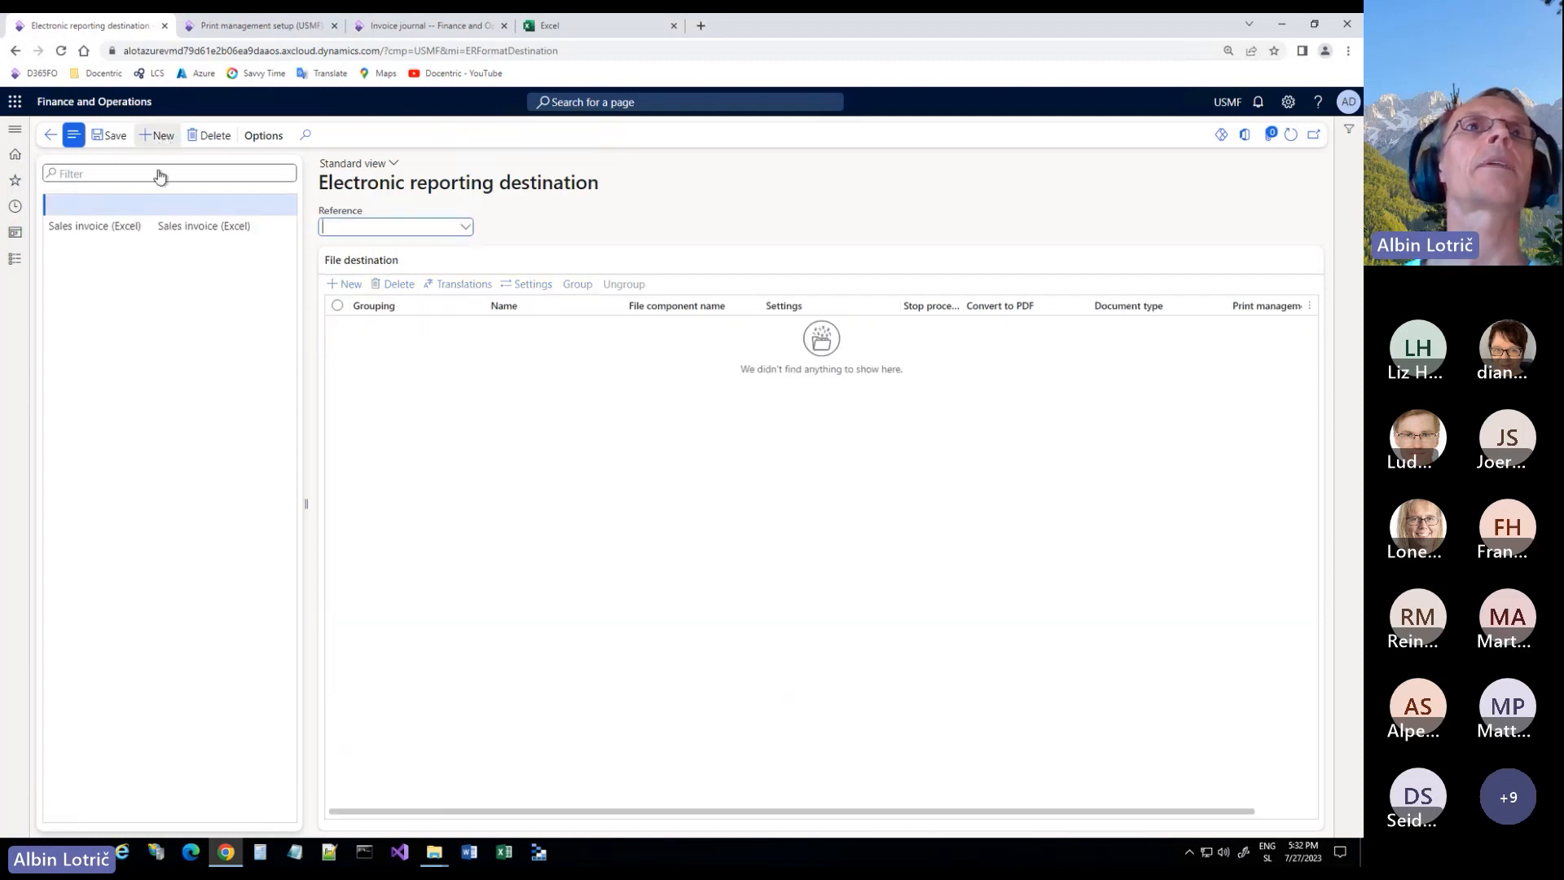
click(463, 228)
scroll(437, 340, down, 5)
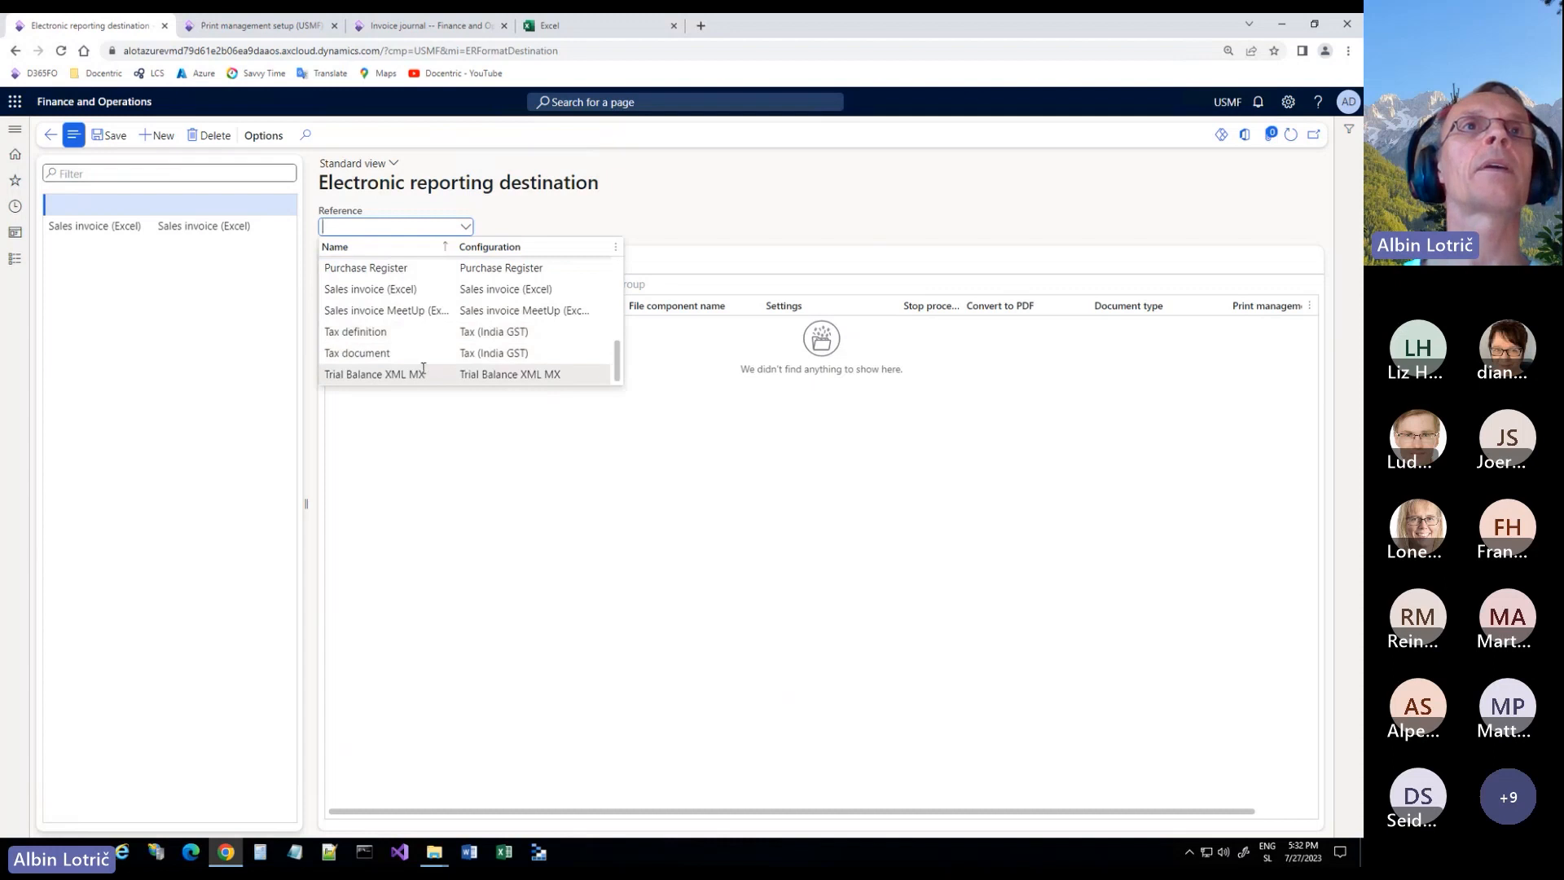
click(377, 311)
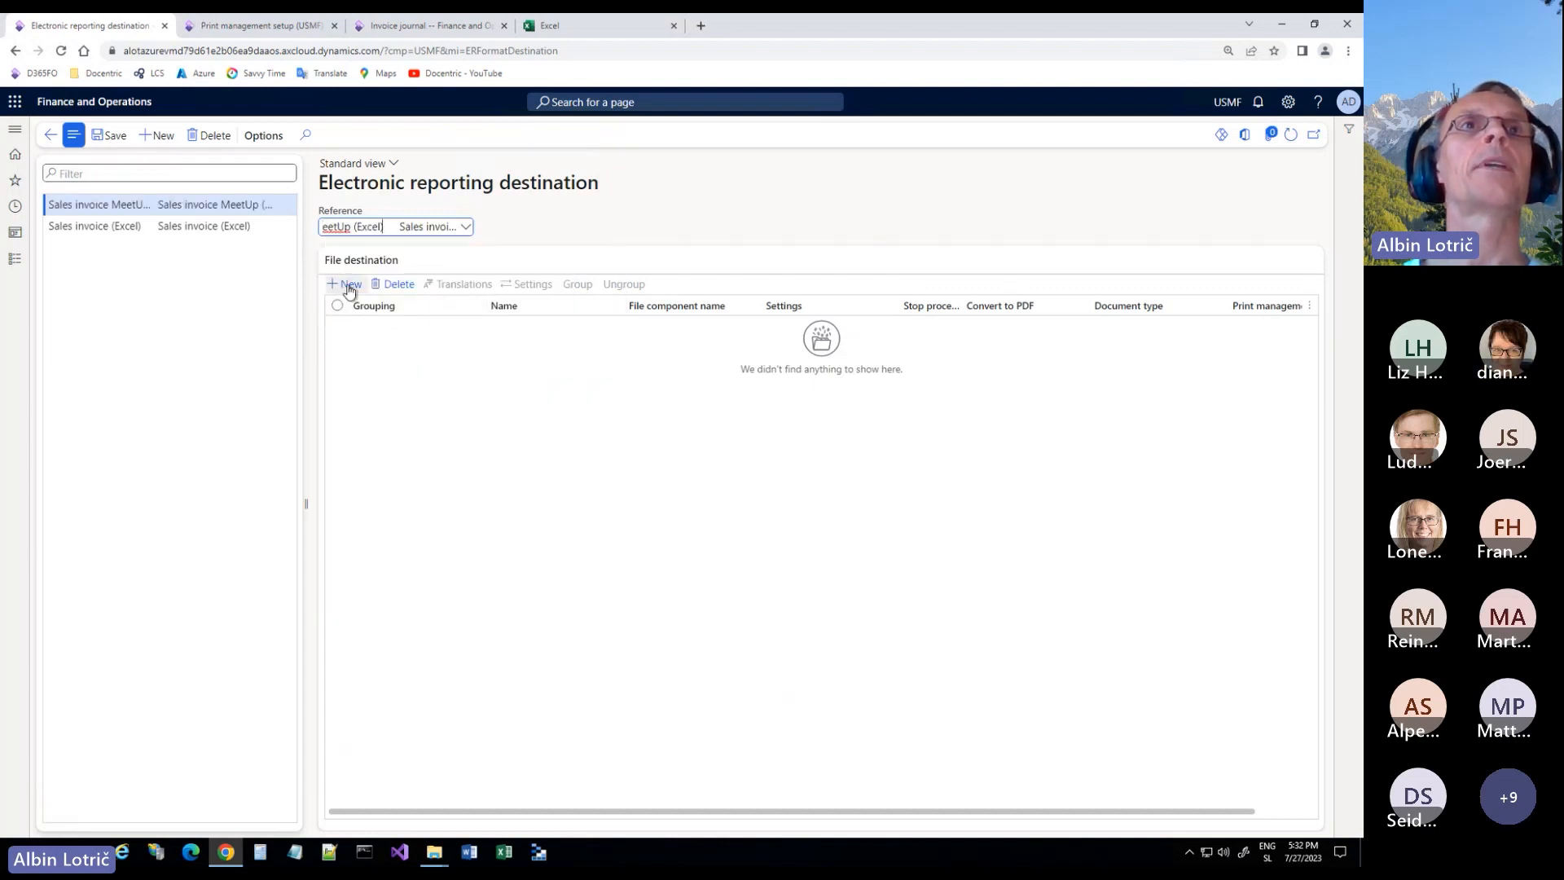
Step: Add a file destination named "To screen" with Sales invoice as its file component
click(348, 286)
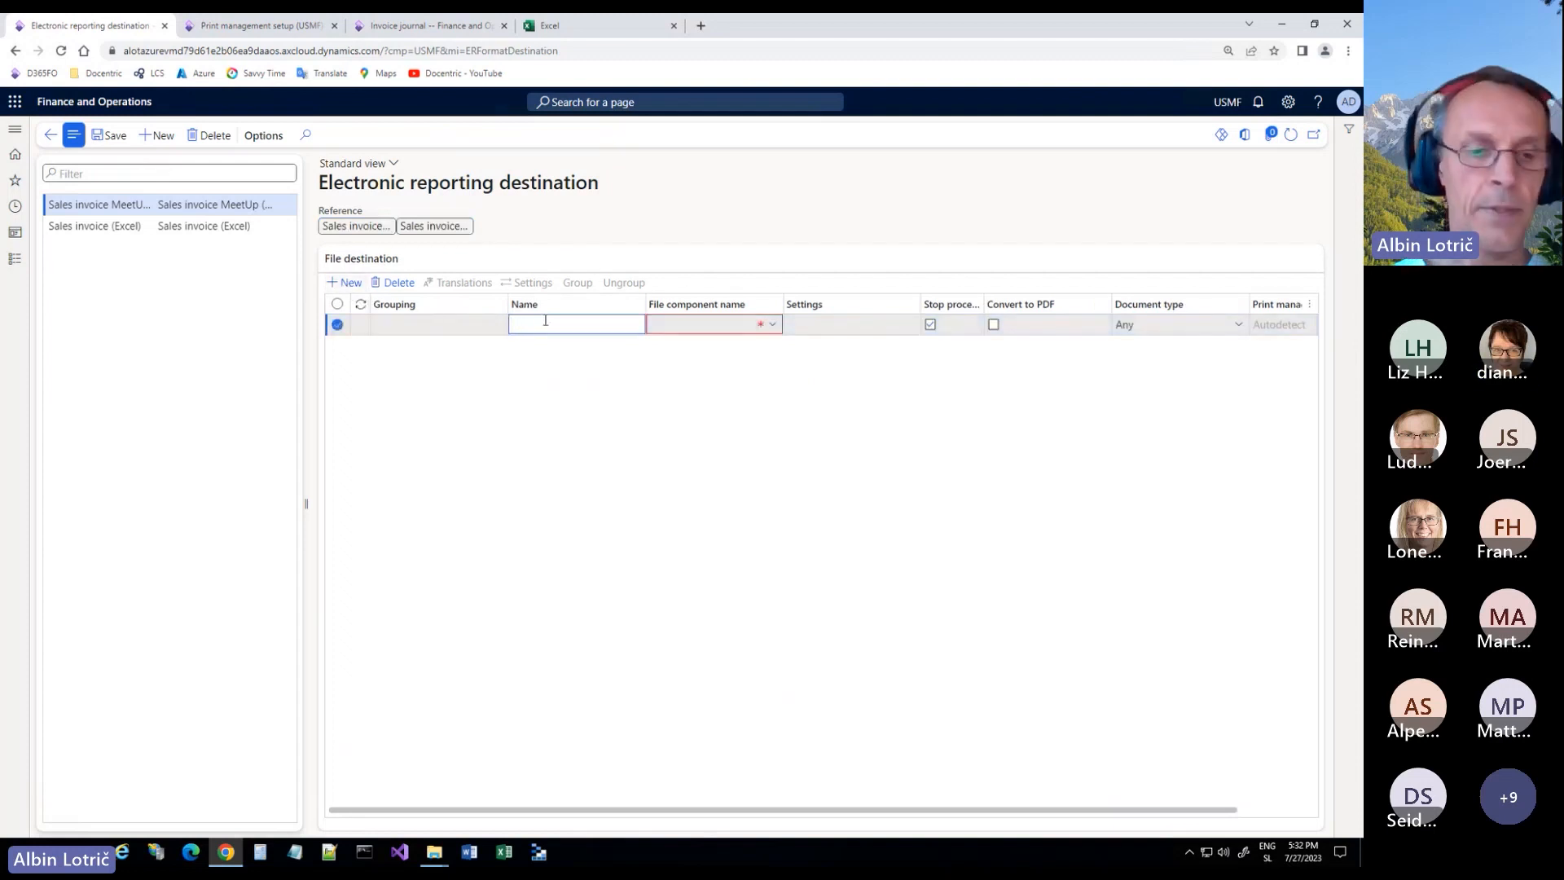
text(To s)
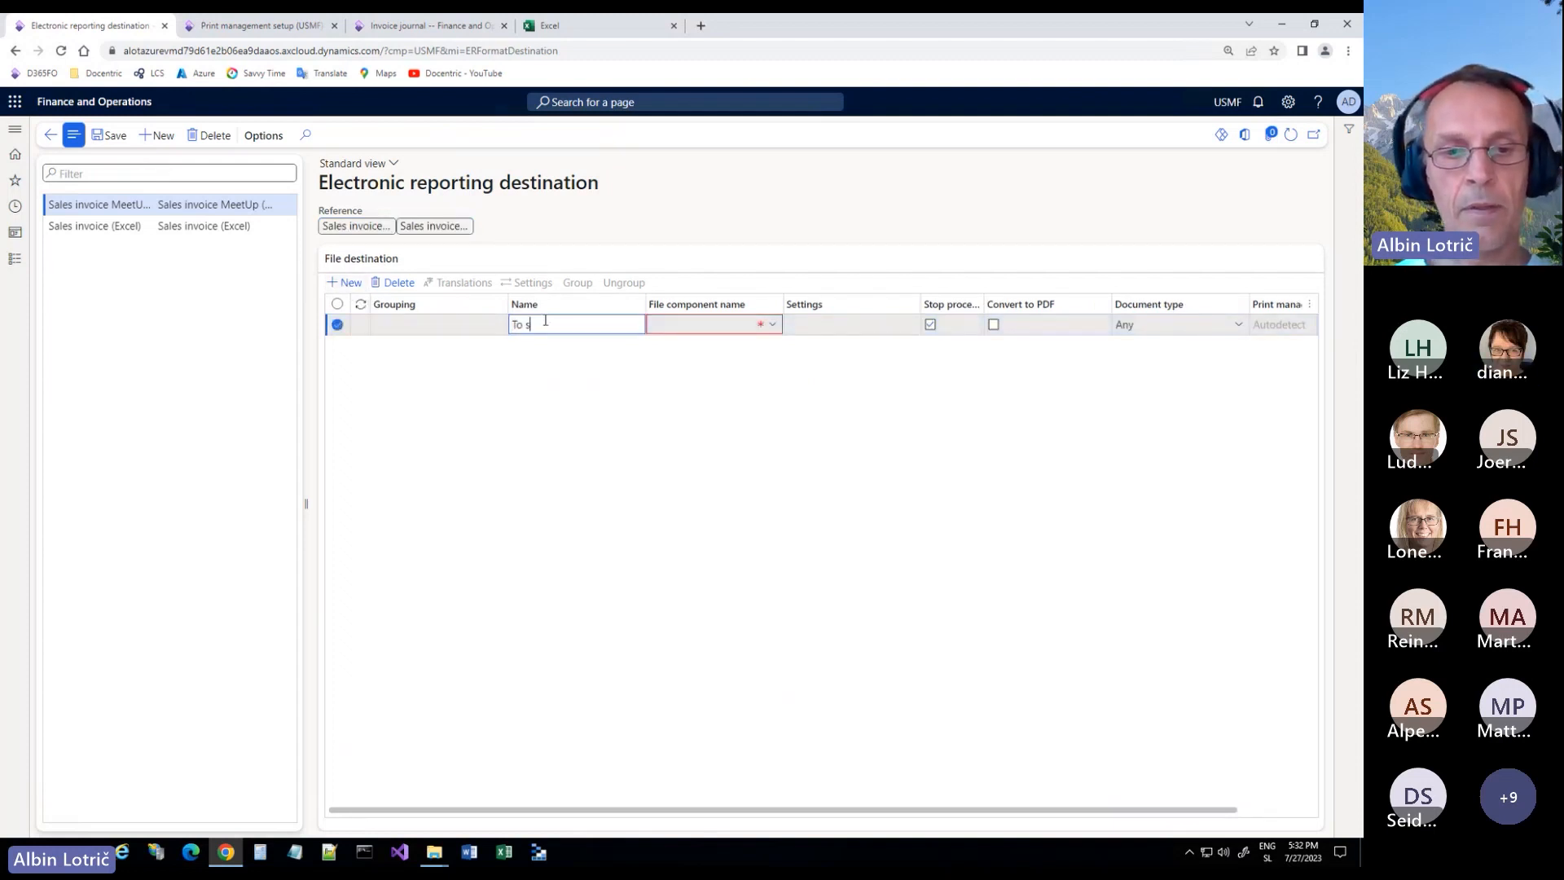
text(creen)
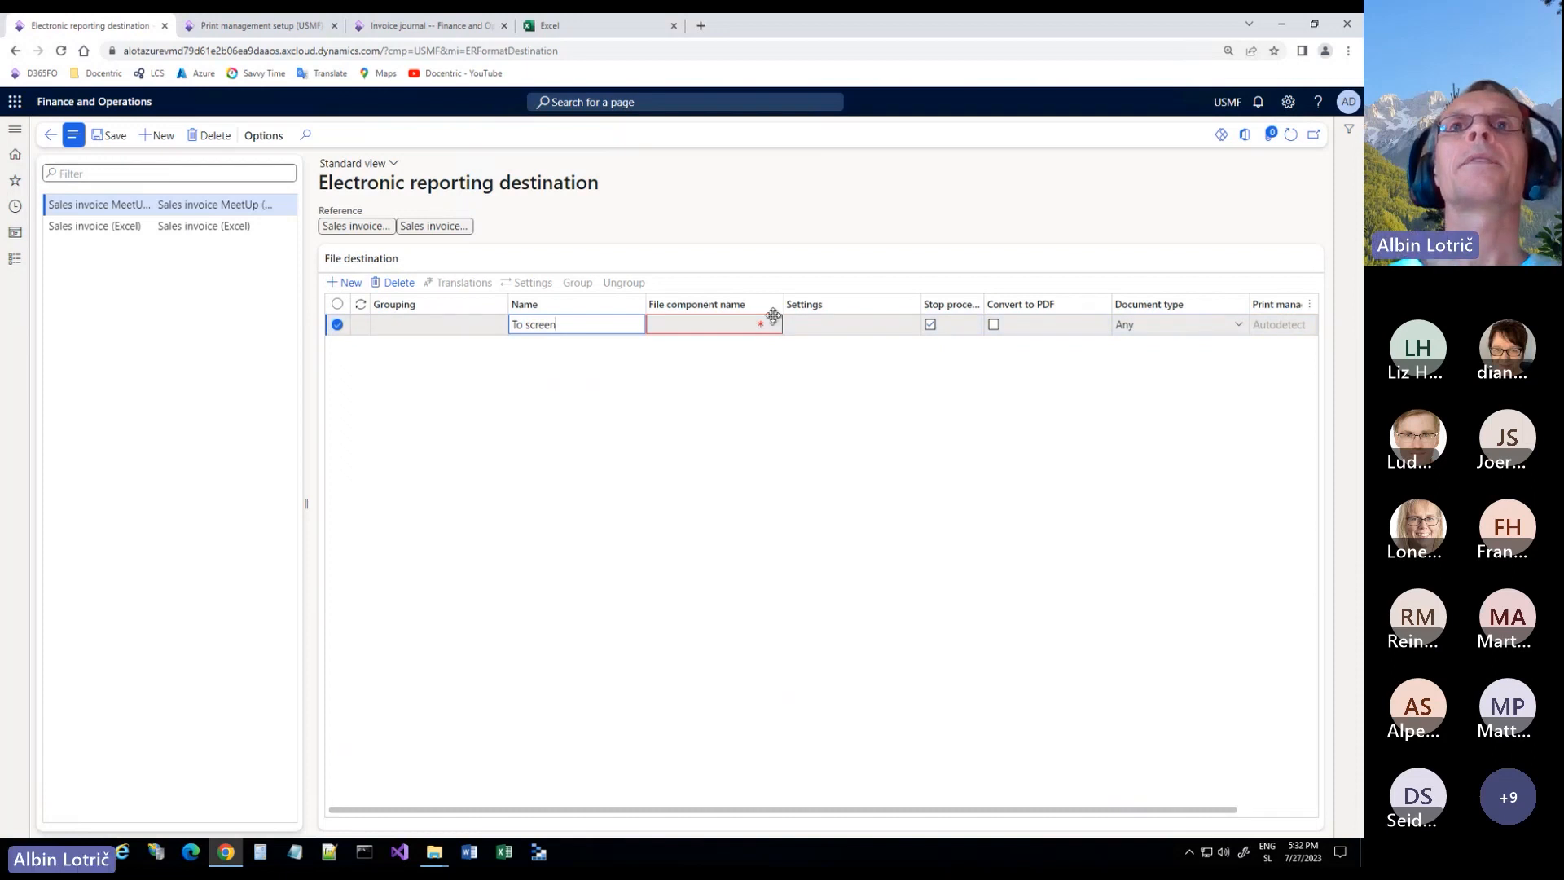
click(771, 324)
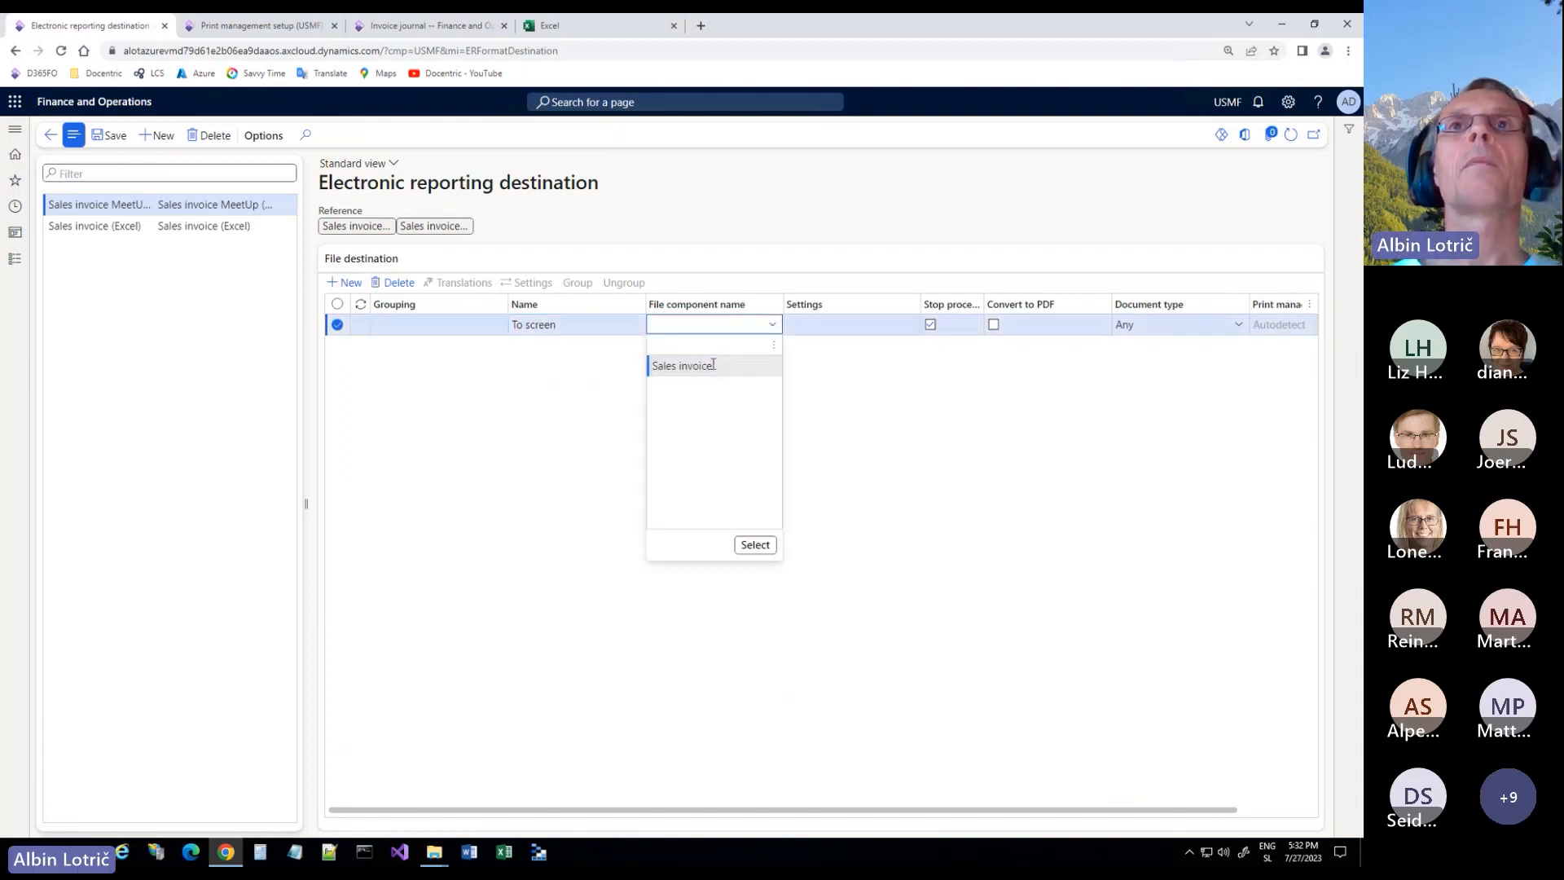
click(714, 365)
click(755, 544)
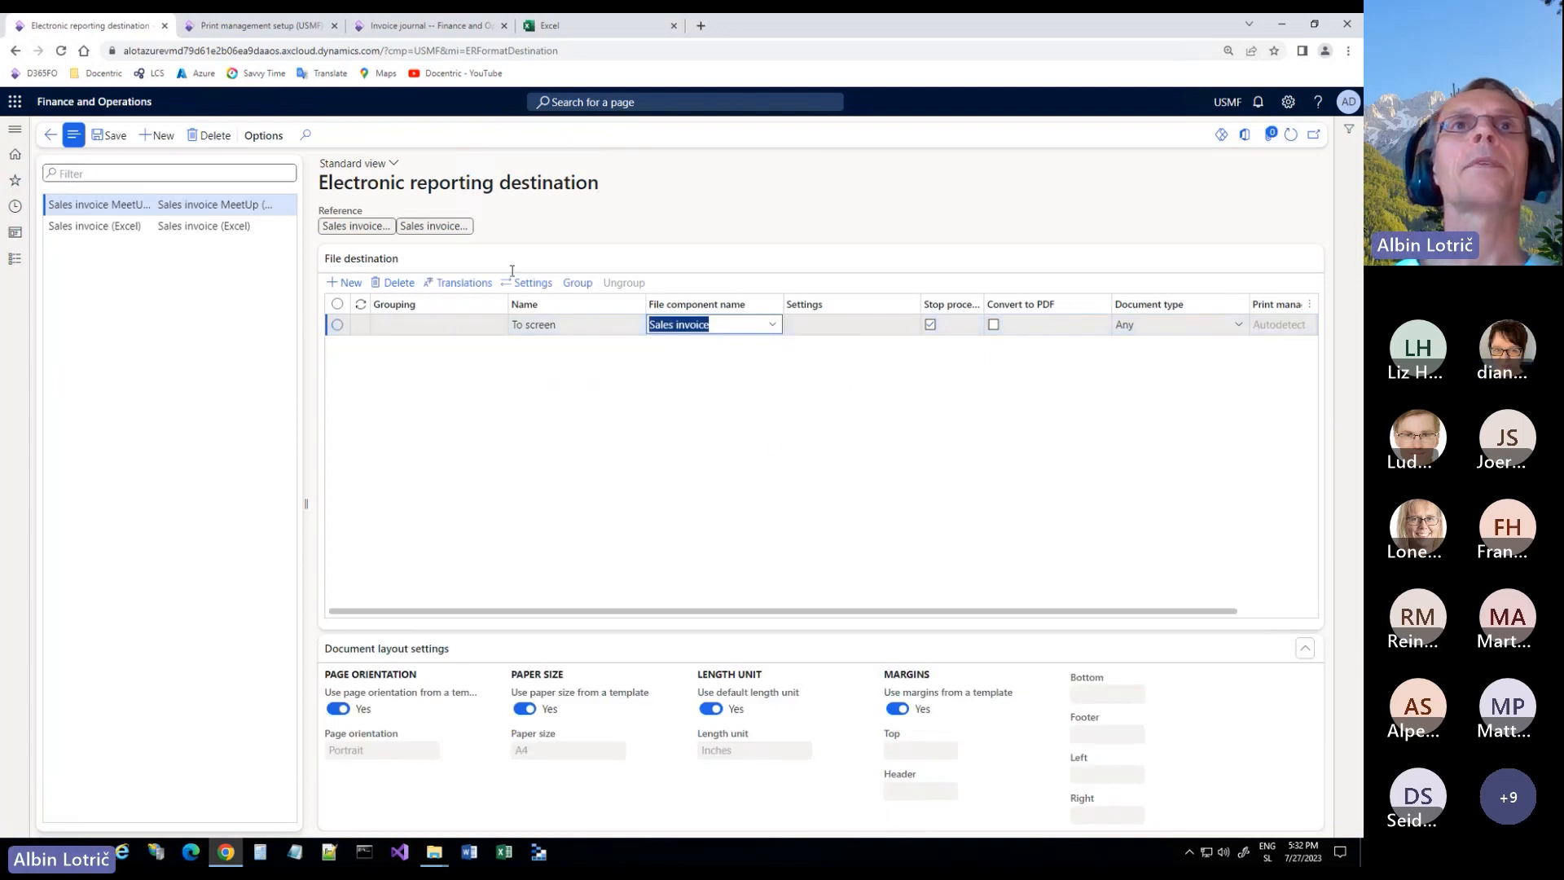
Step: Enable the Screen destination for the To screen line, turn on Convert to PDF, and save the record
click(530, 282)
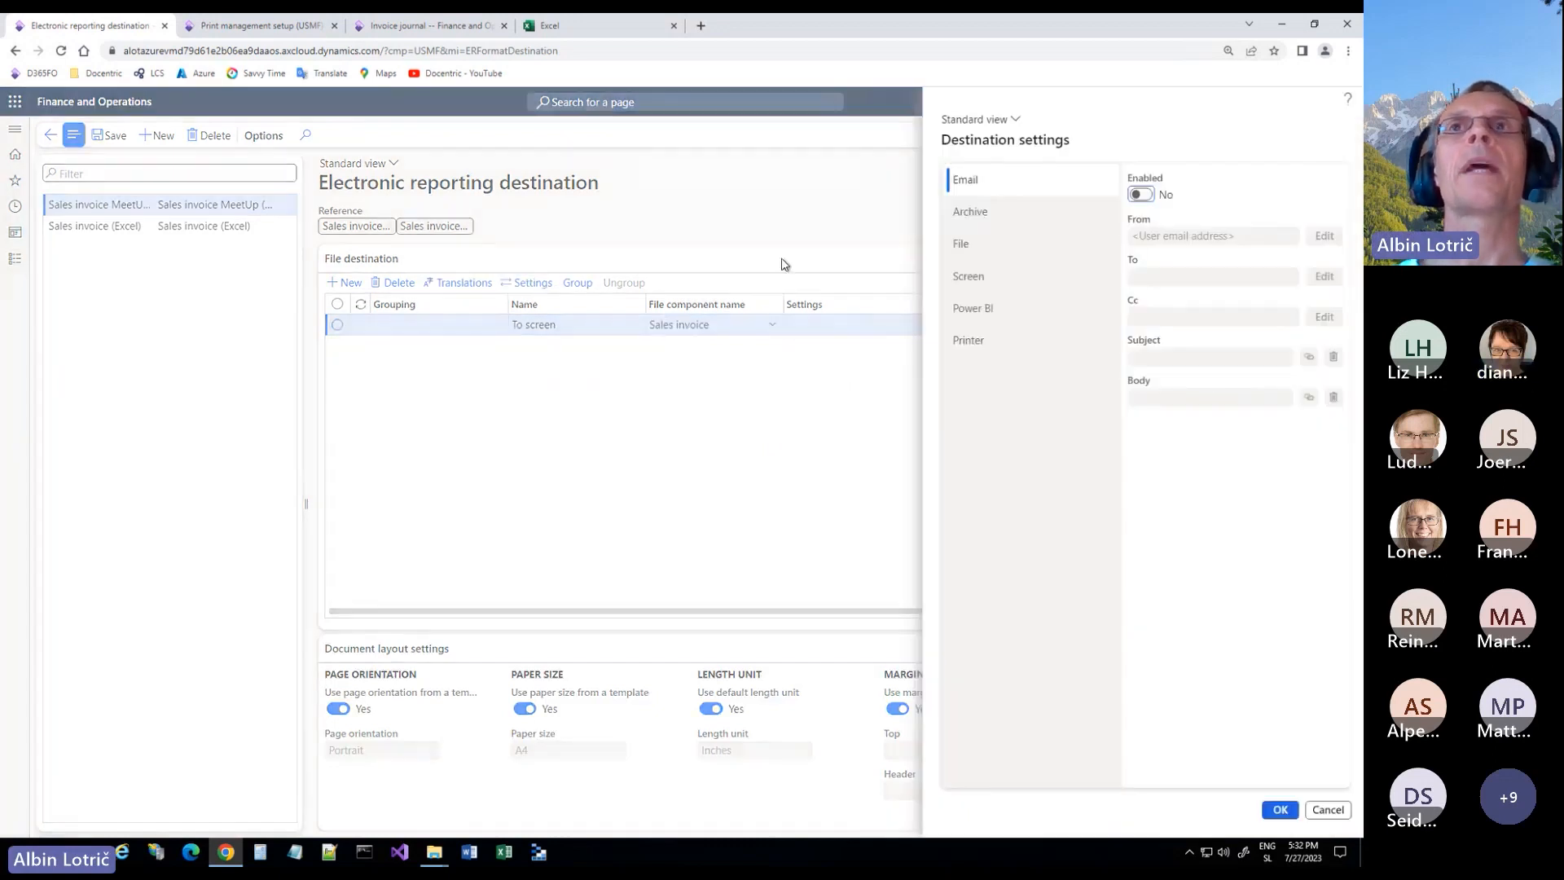
click(968, 278)
click(1147, 198)
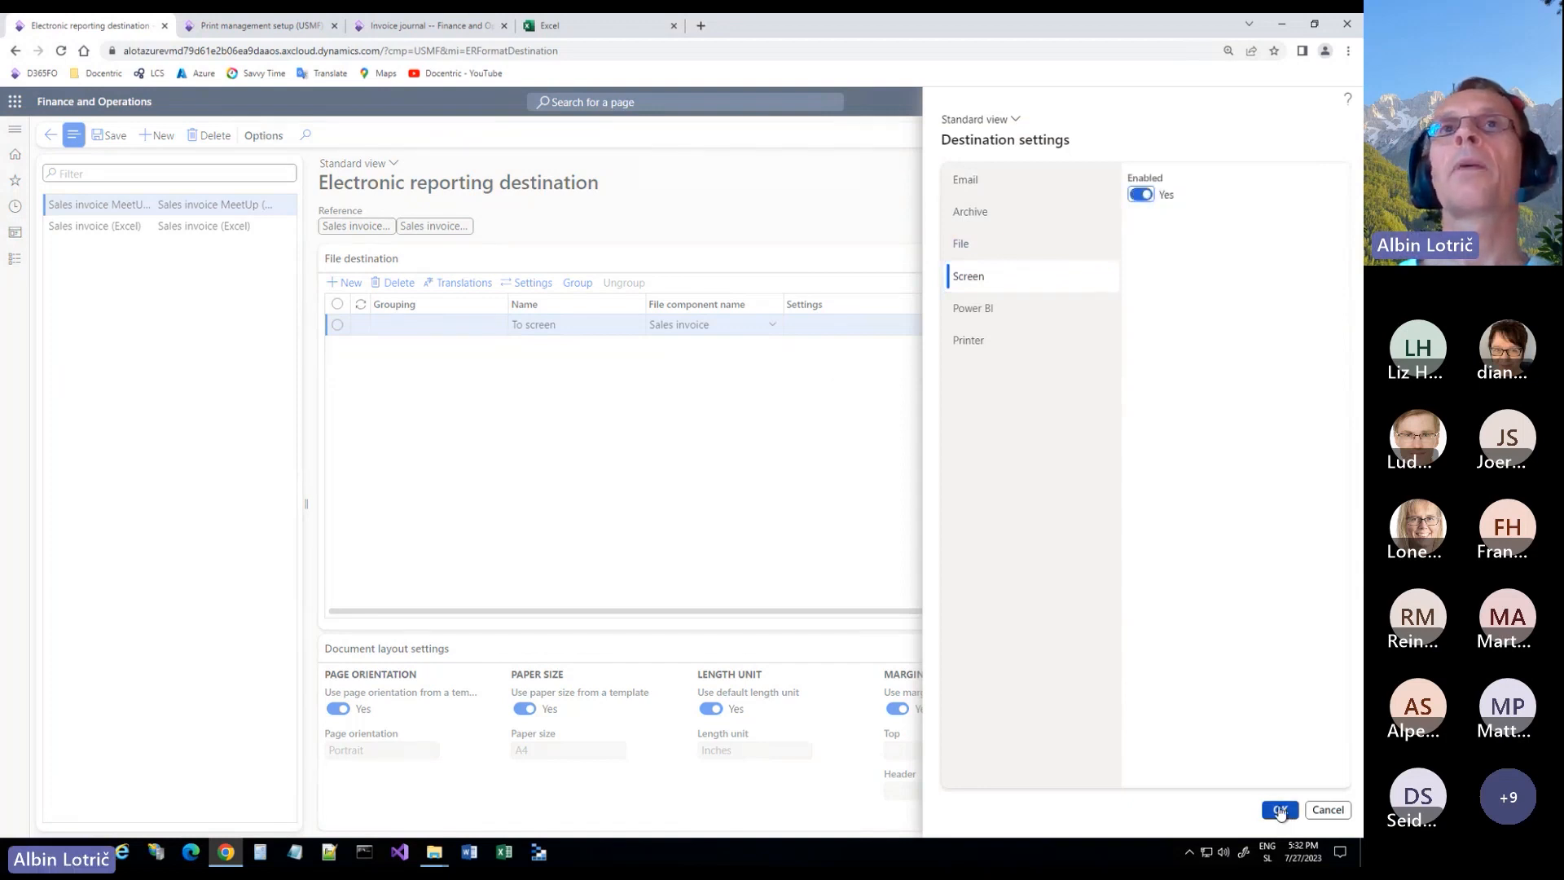
click(1280, 810)
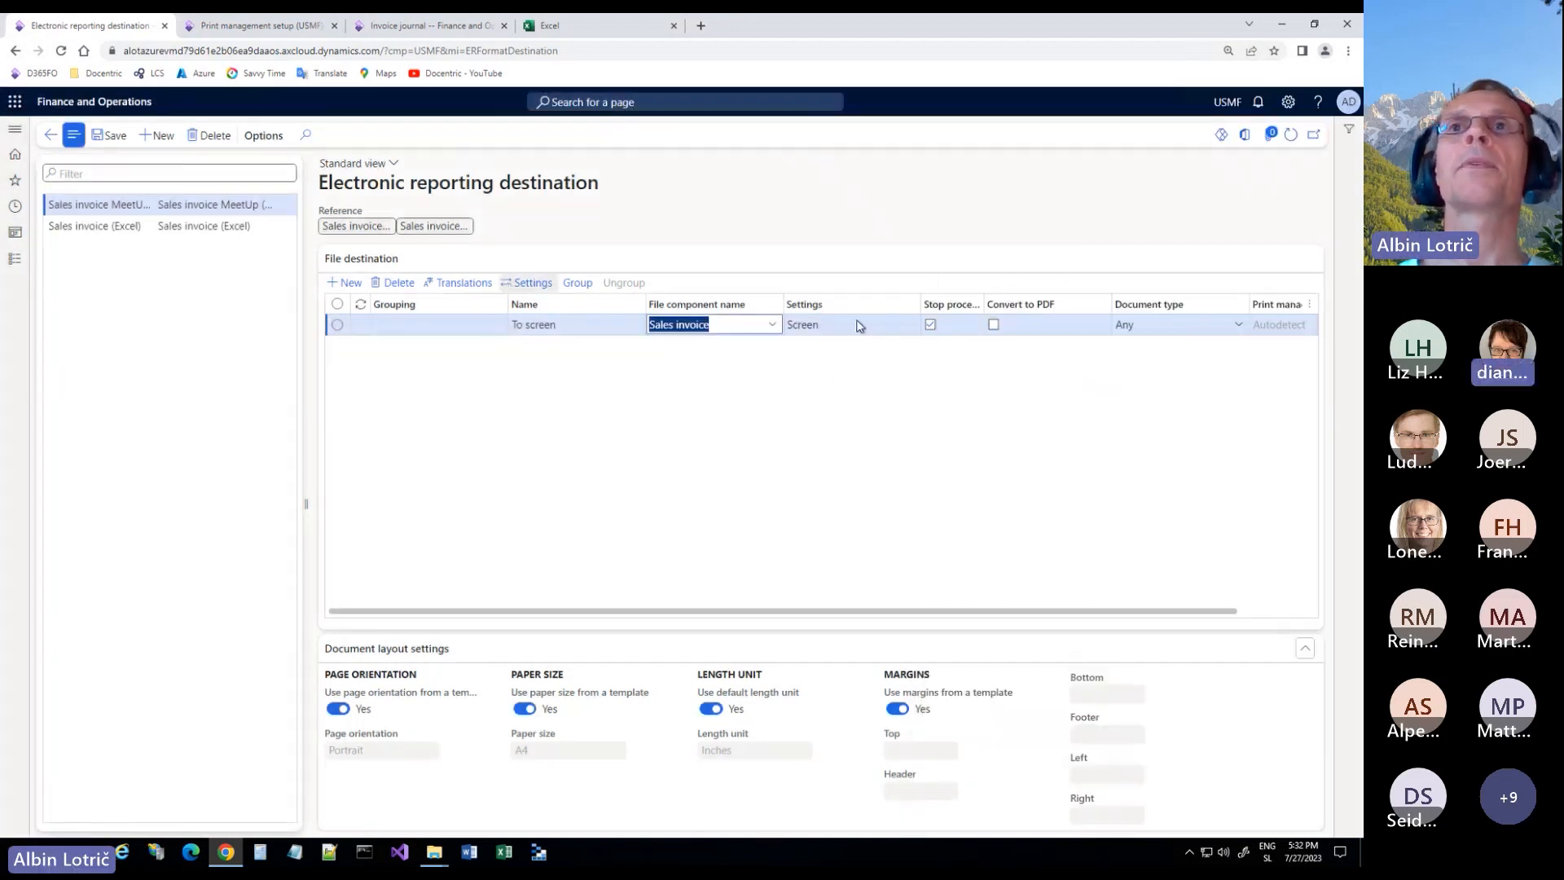
click(994, 325)
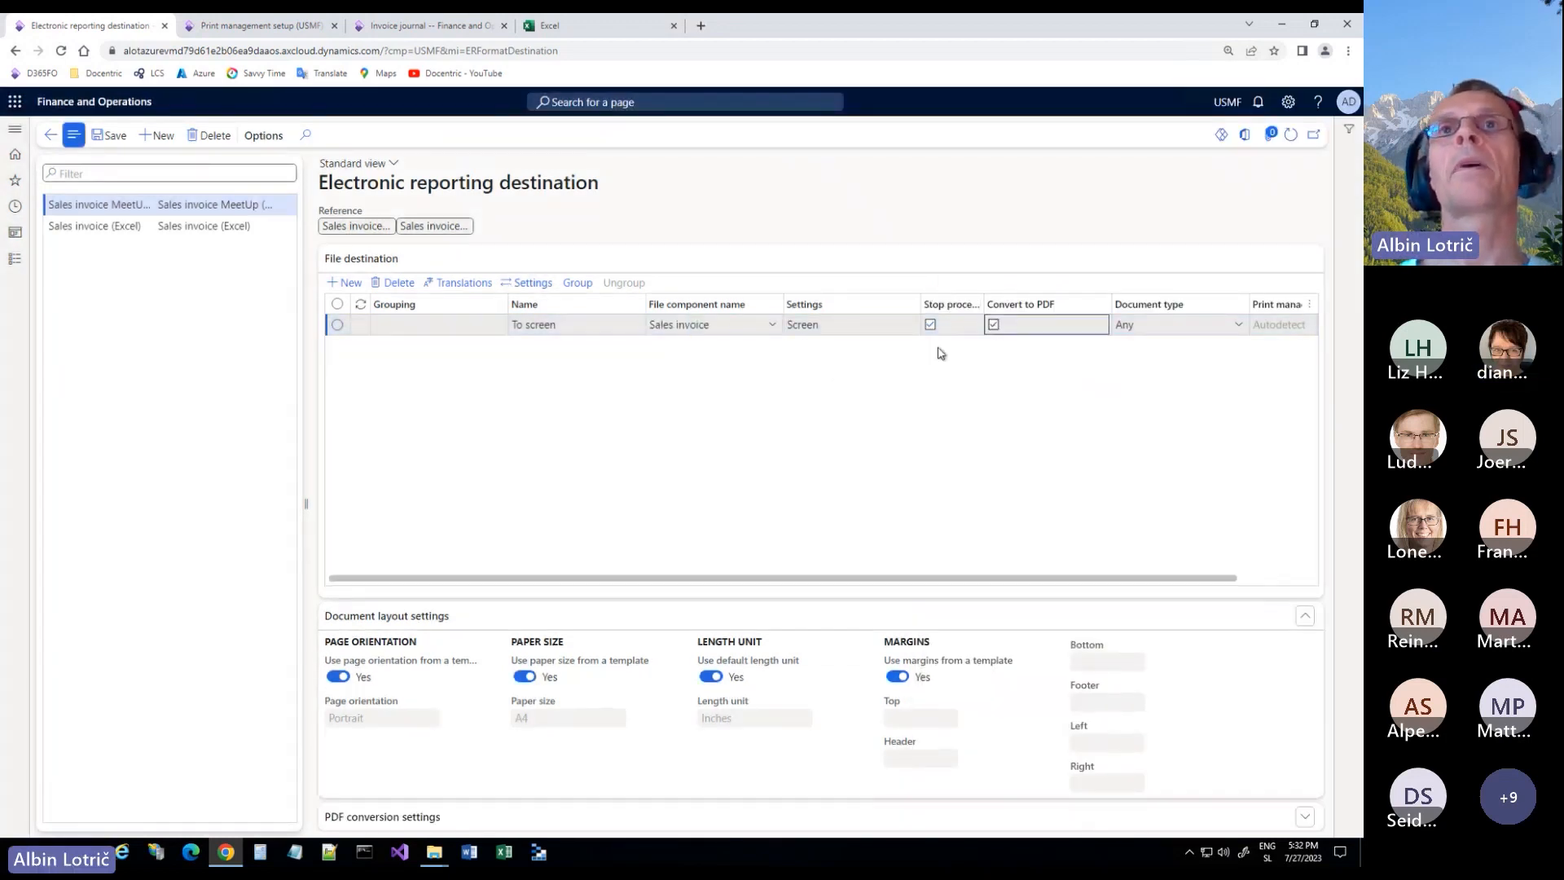
click(115, 139)
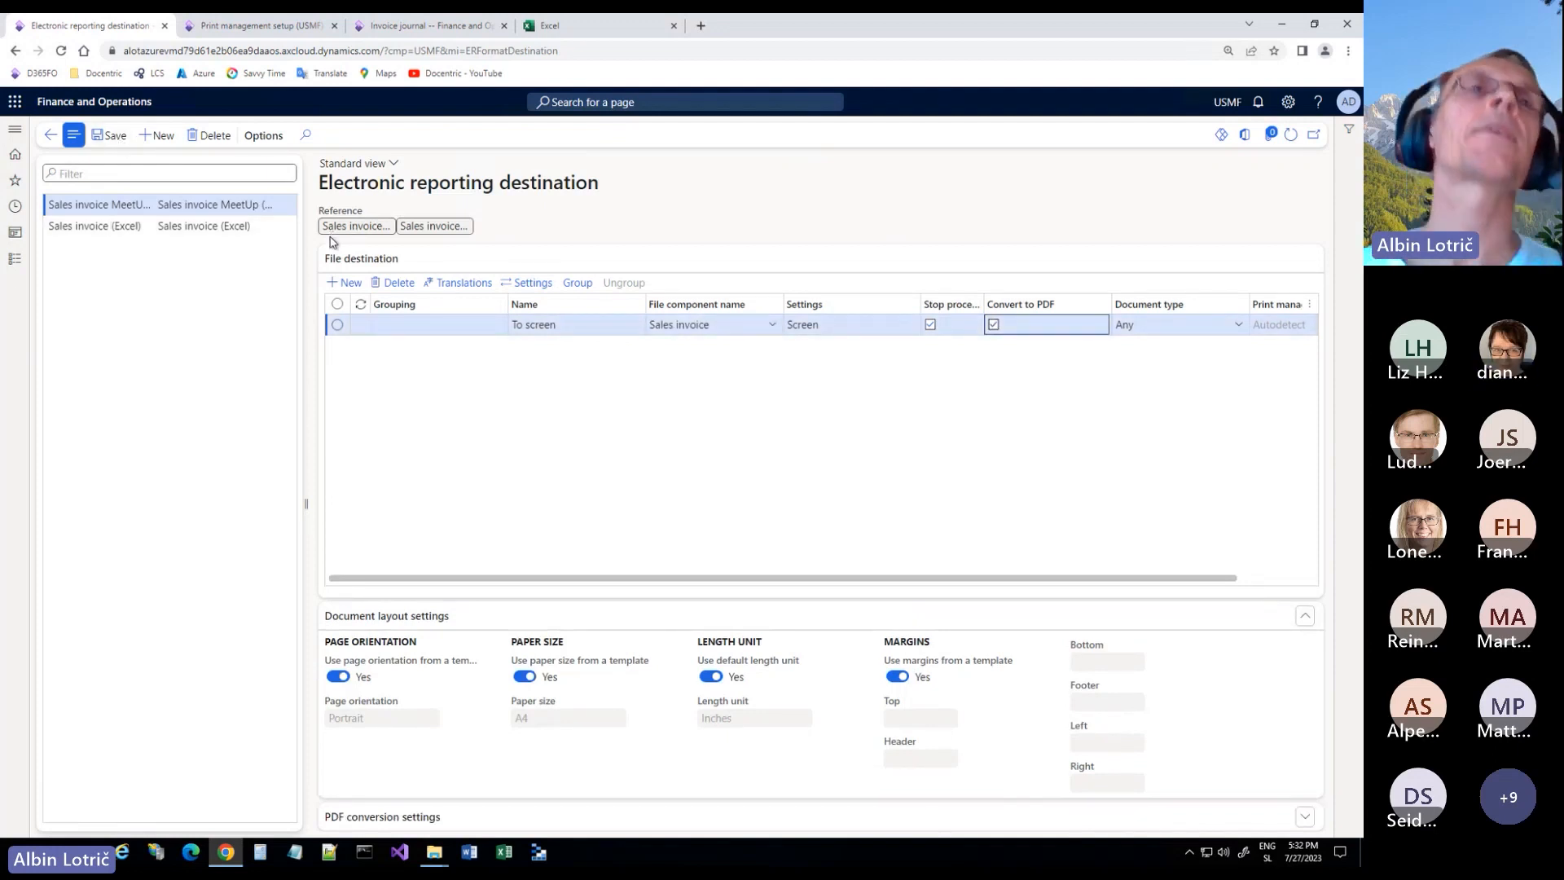